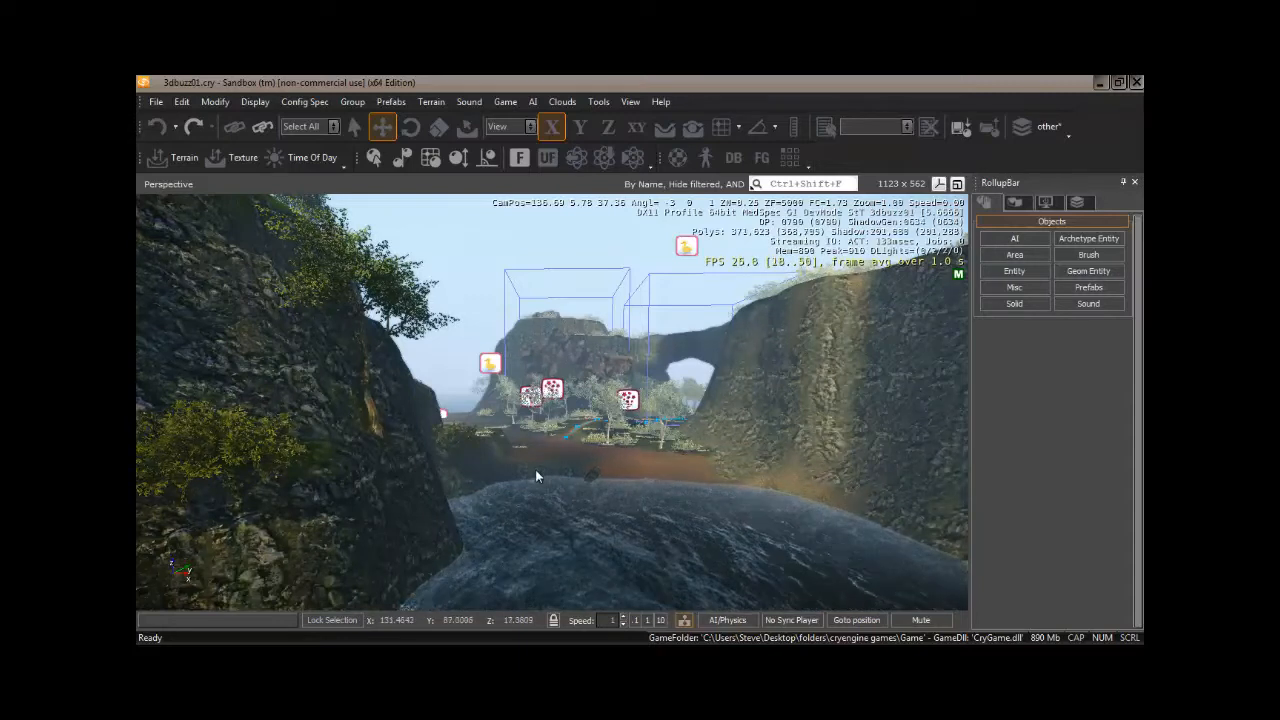
Save the level under the new name 3dbuzz01weather, replacing the existing file and leaving the project set to <None>.
left_click(157, 102)
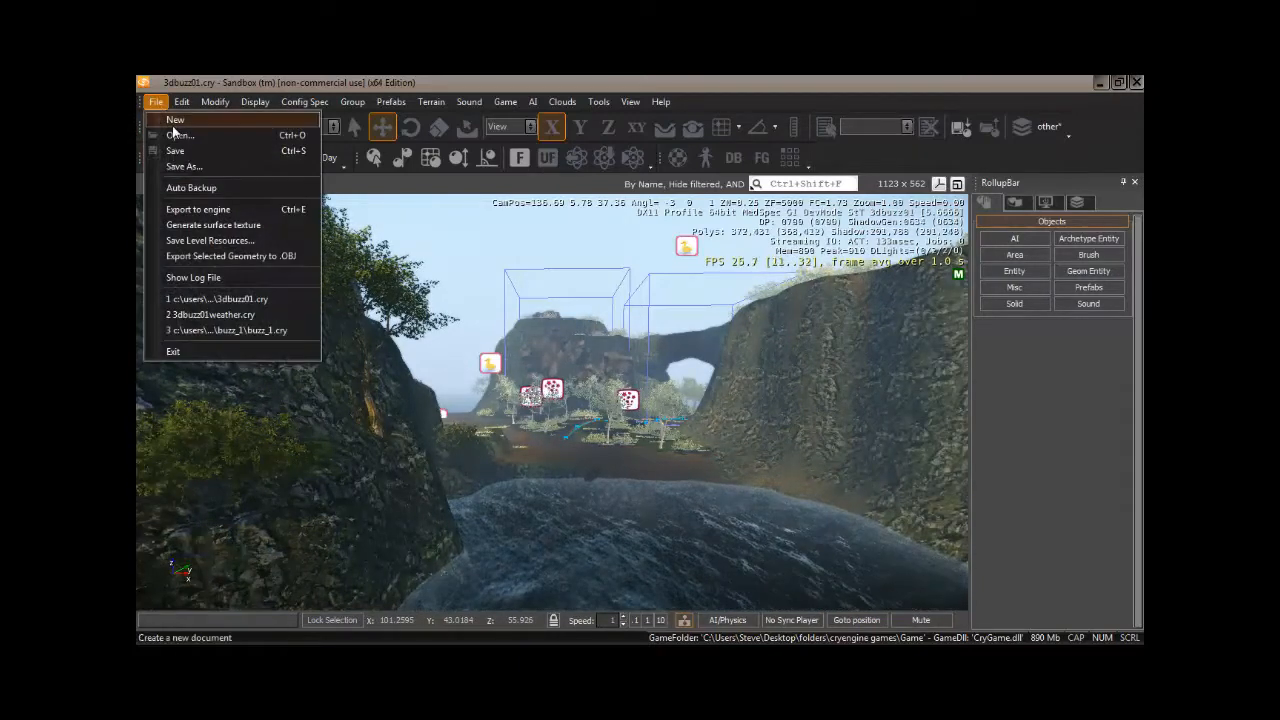
left_click(185, 167)
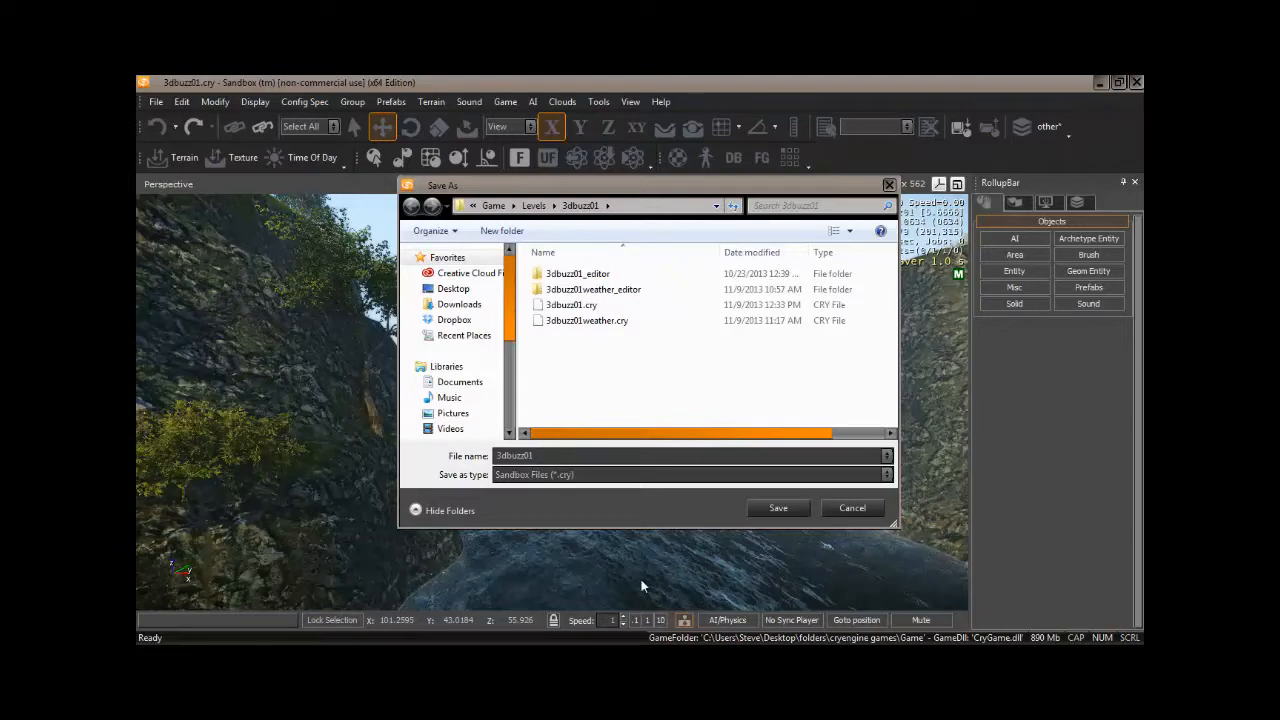
key("End")
type("weather")
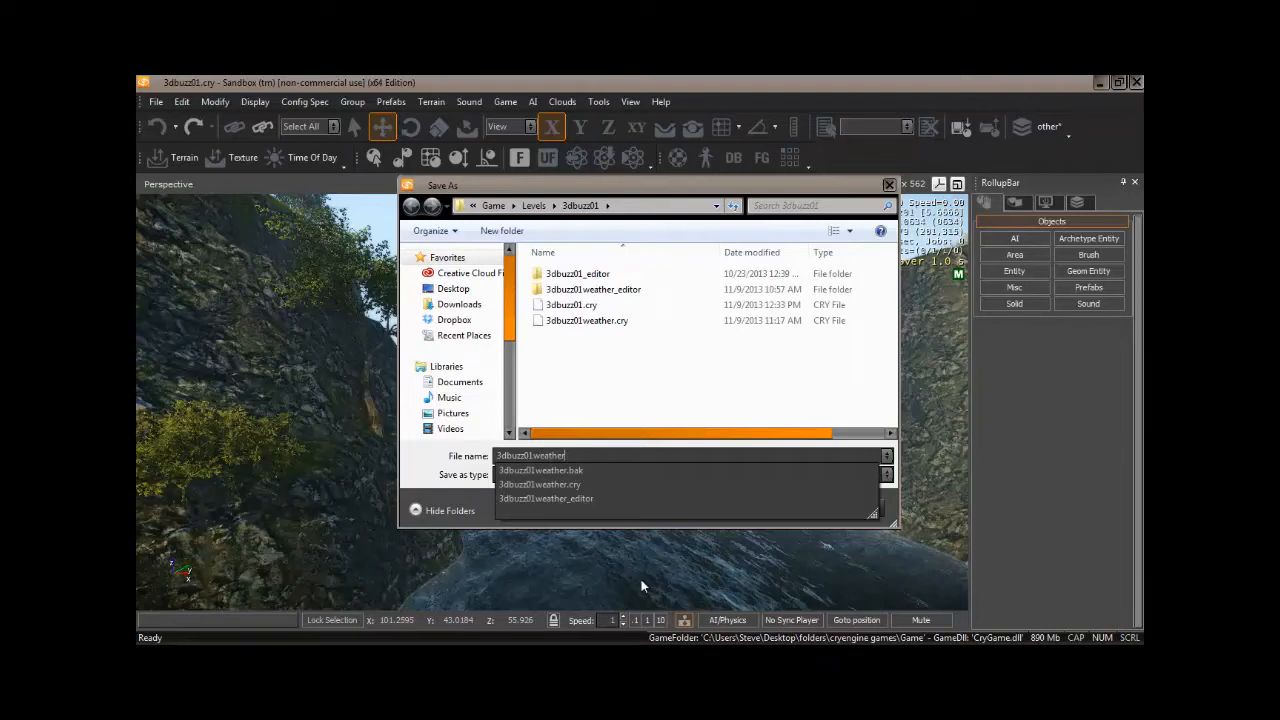
key("Return")
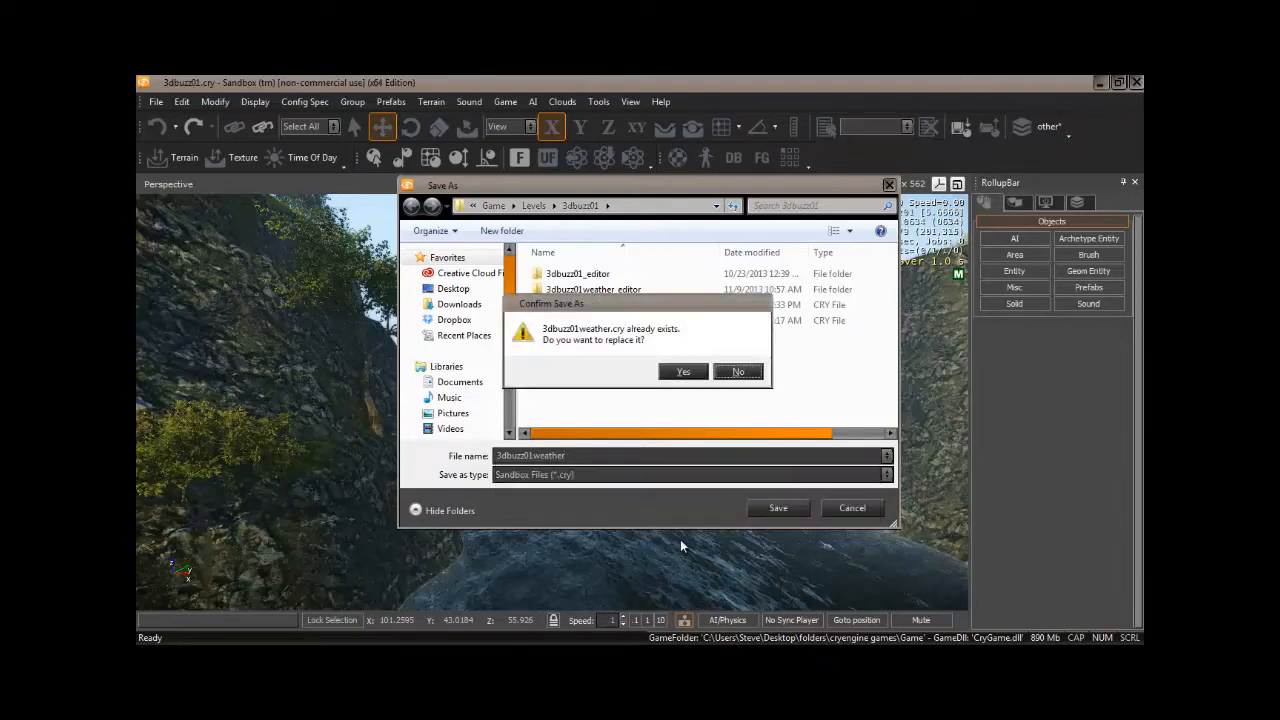
left_click(684, 372)
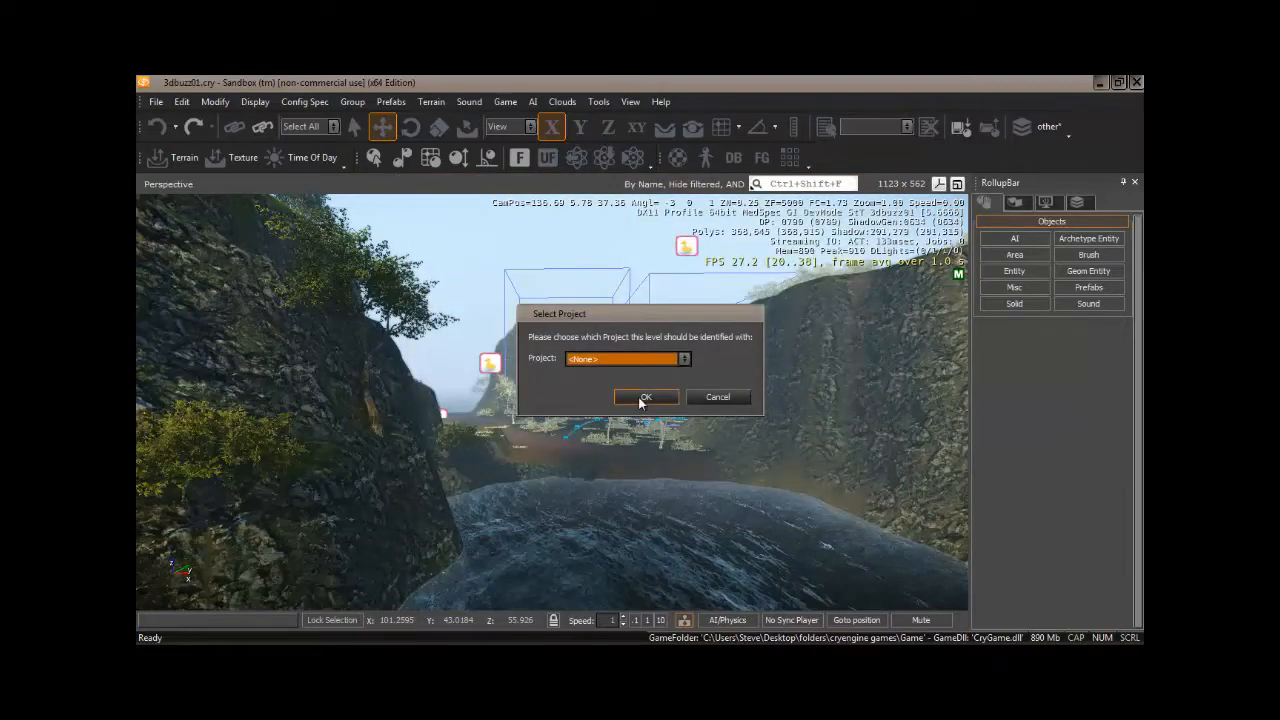
left_click(645, 397)
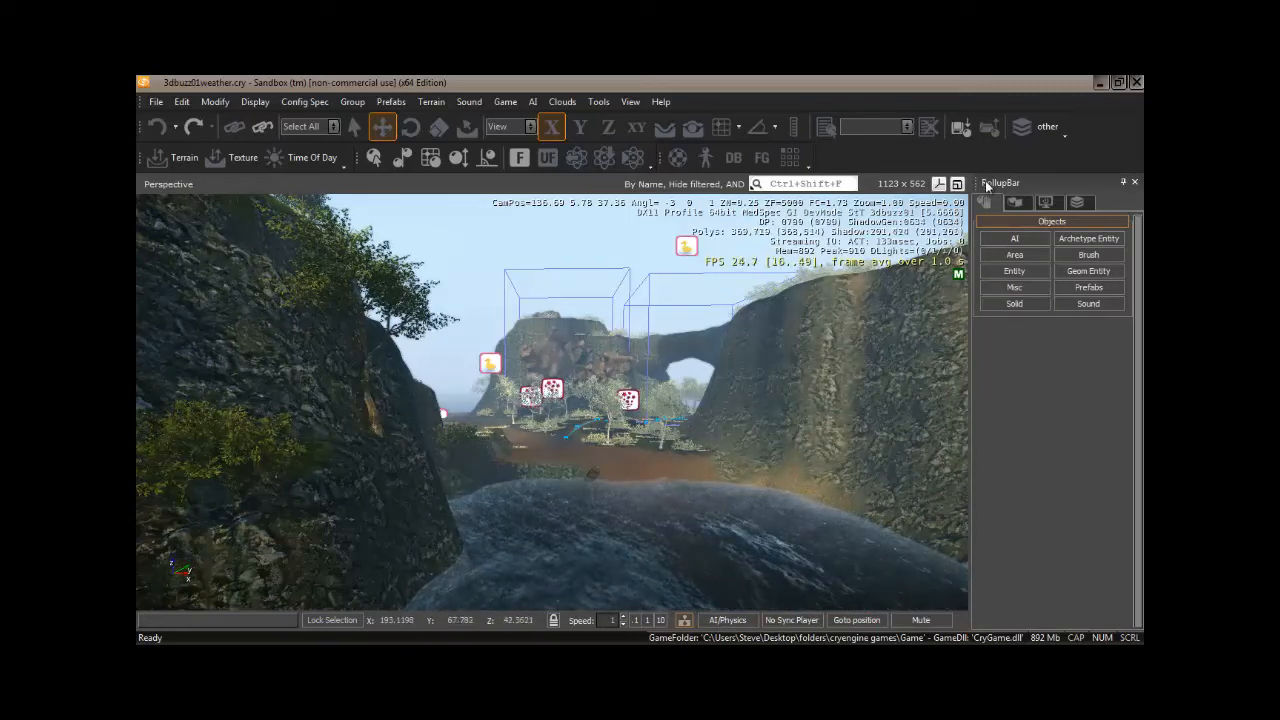
Place a ParticleEffect entity on the ground just beyond the large rock in the foreground, facing the trees.
left_click(1007, 271)
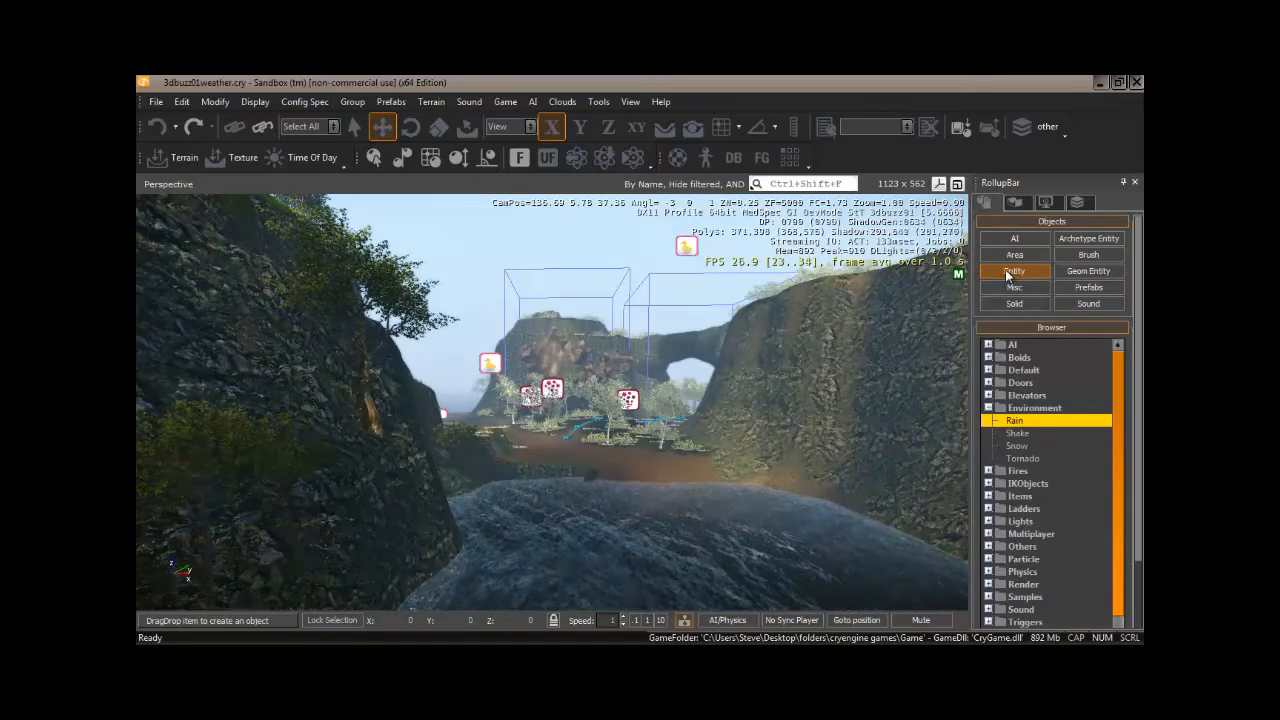
left_click(988, 401)
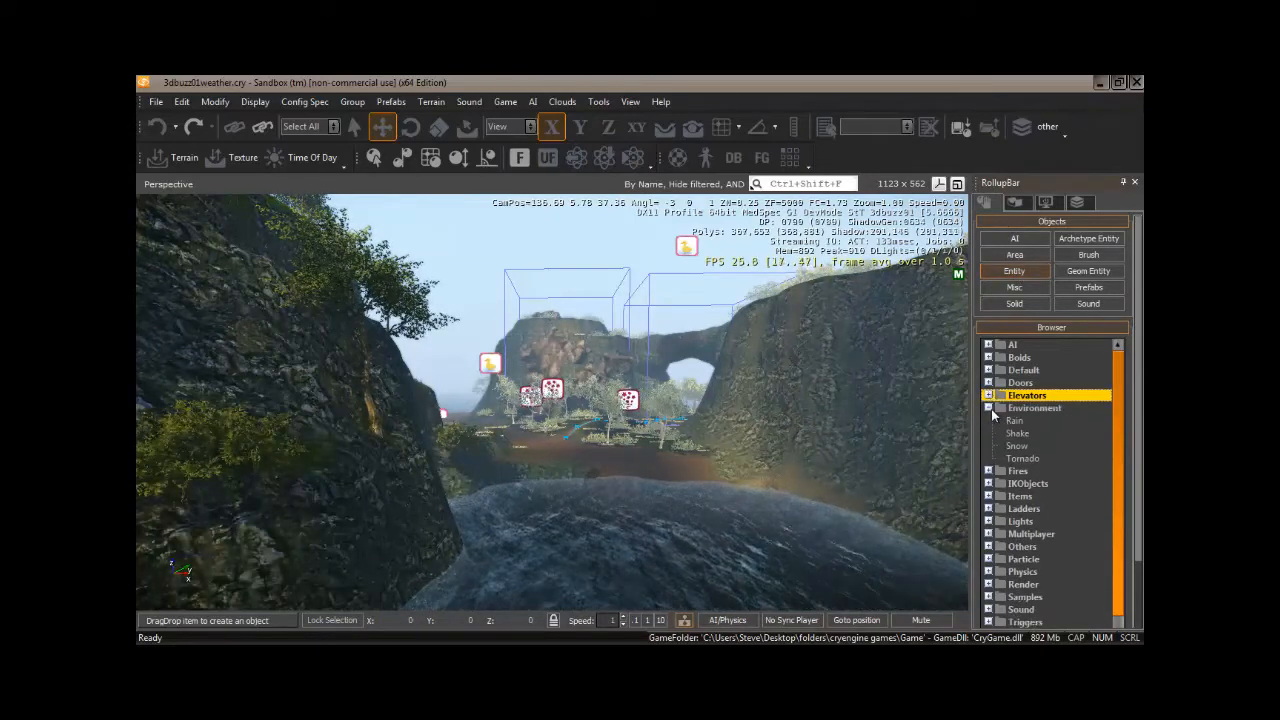
left_click(990, 408)
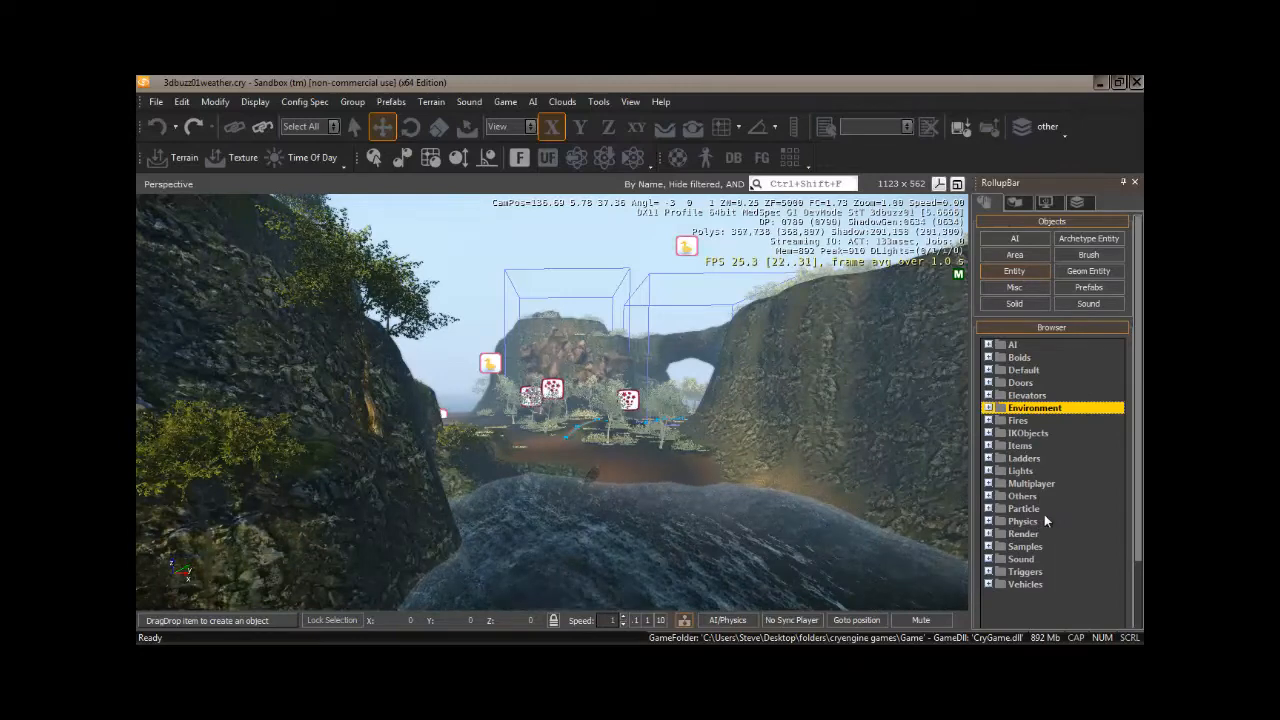
left_click(989, 509)
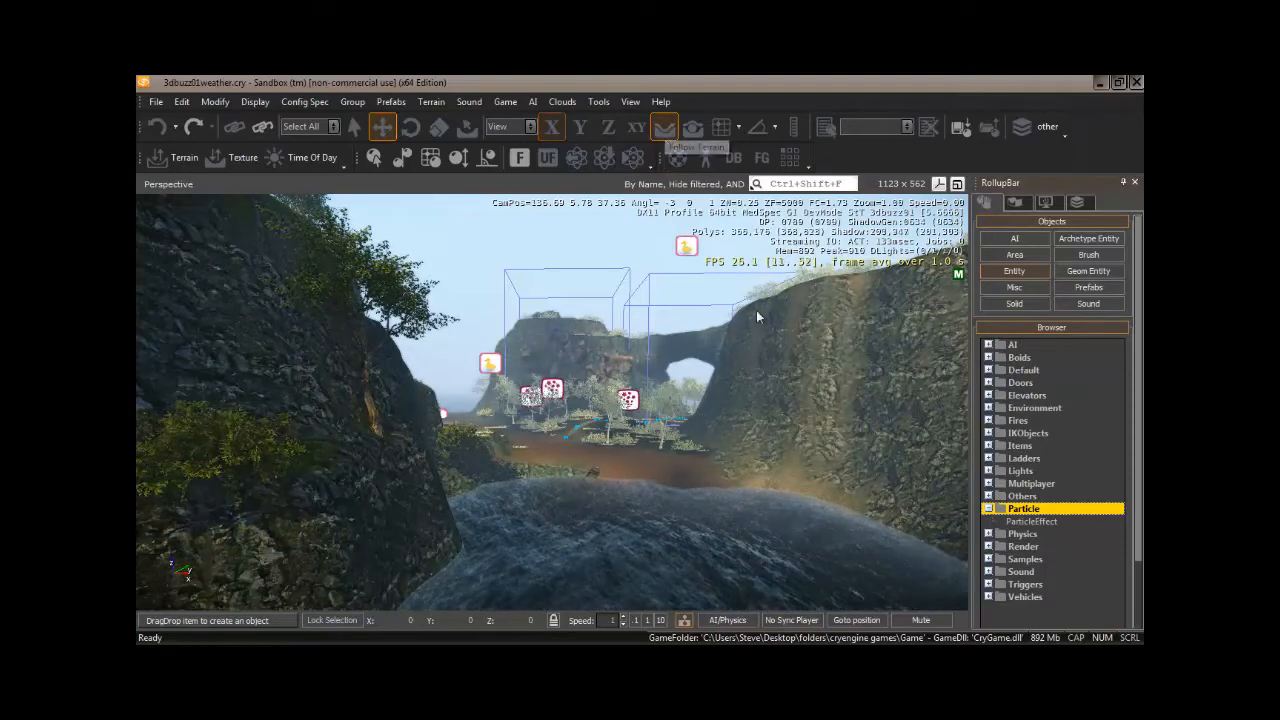
left_click(1030, 522)
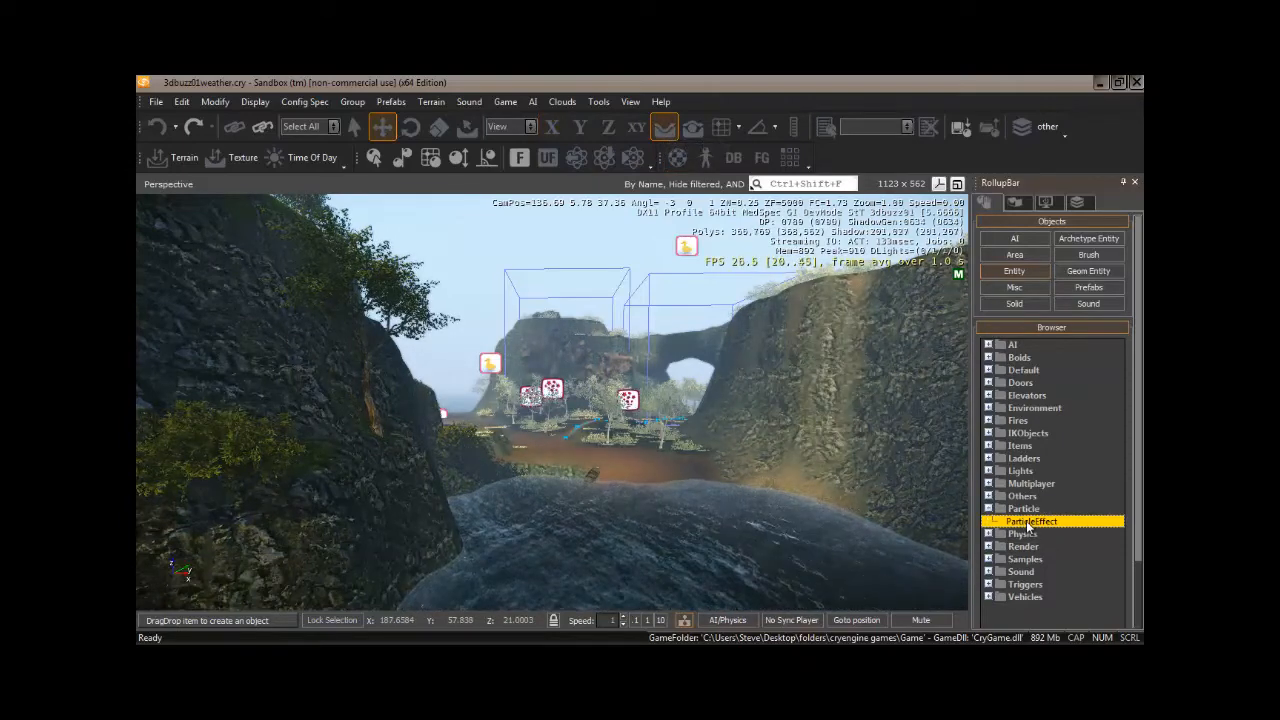
left_click_drag(1030, 524, 627, 460)
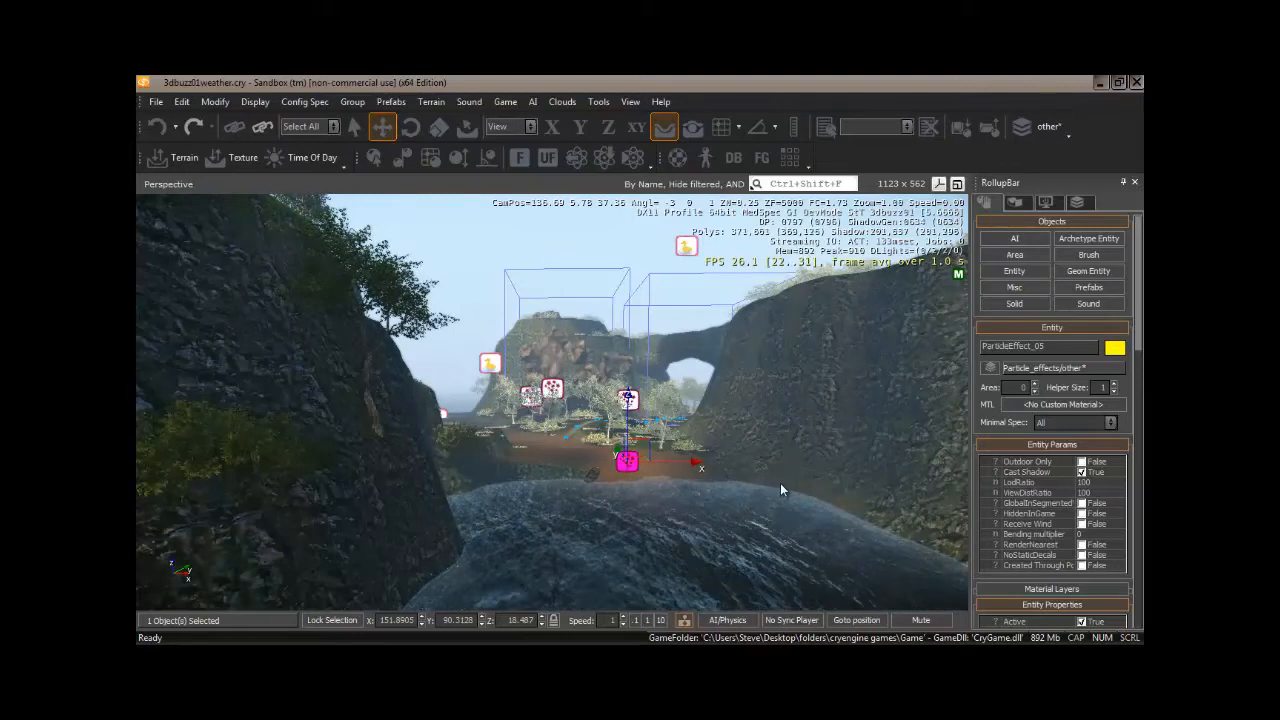
Load the breakable_objects.xml particle library into the particle database.
left_click(735, 158)
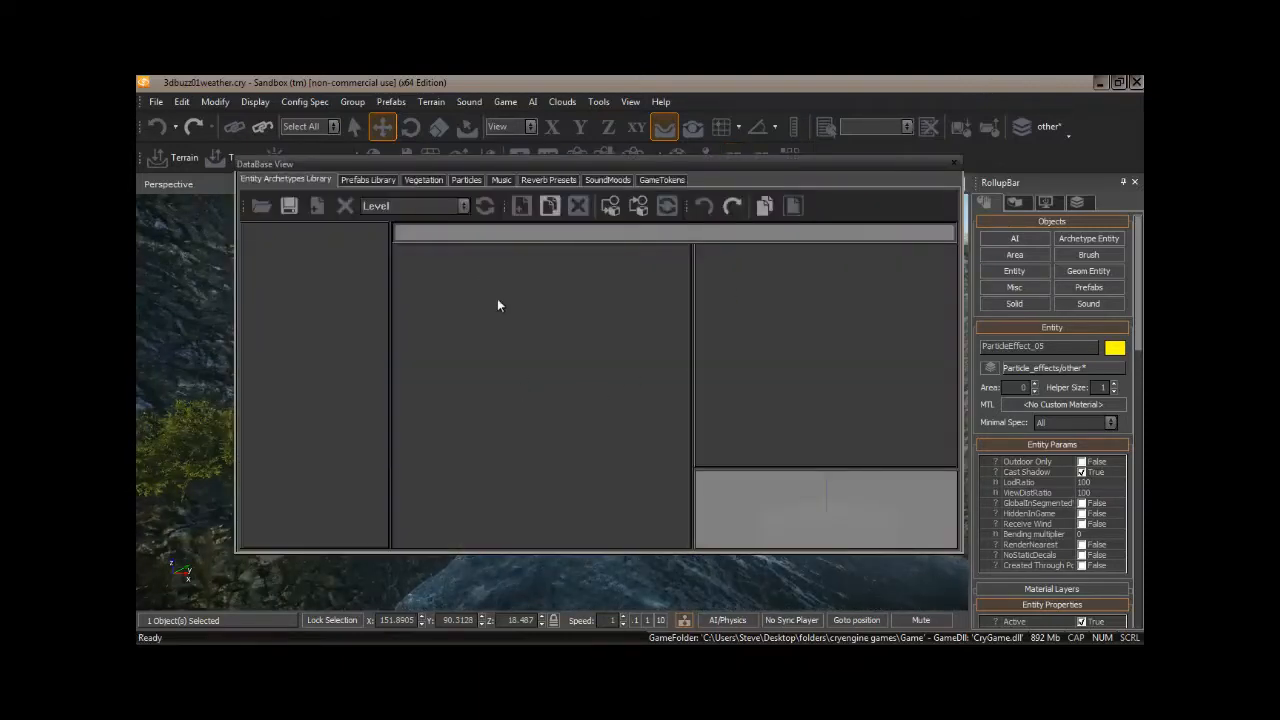
left_click(469, 179)
left_click(462, 205)
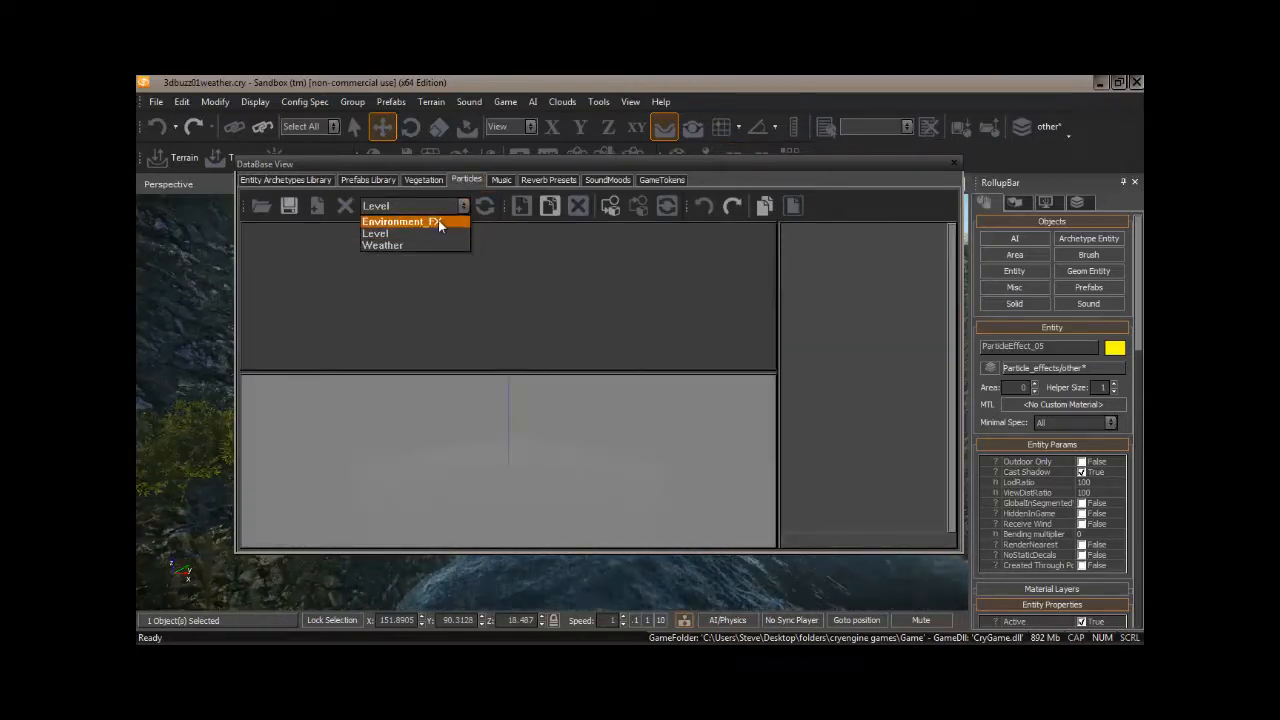
left_click(462, 206)
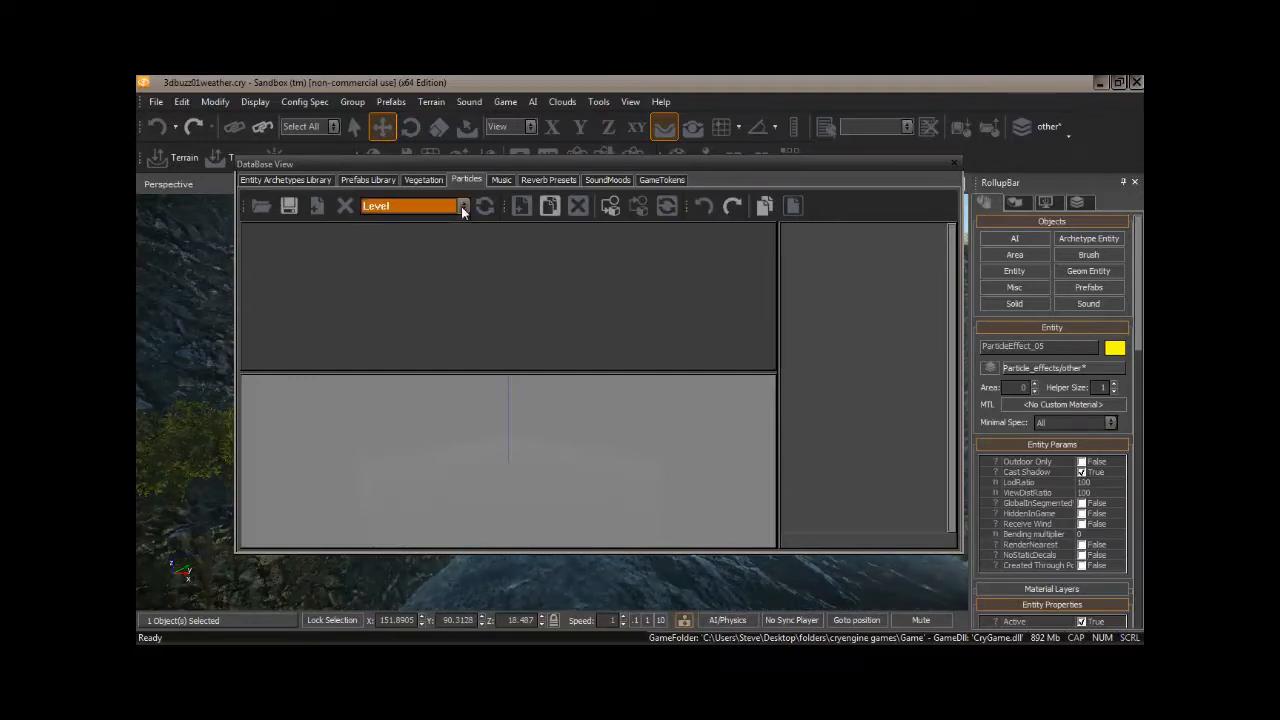
left_click(260, 206)
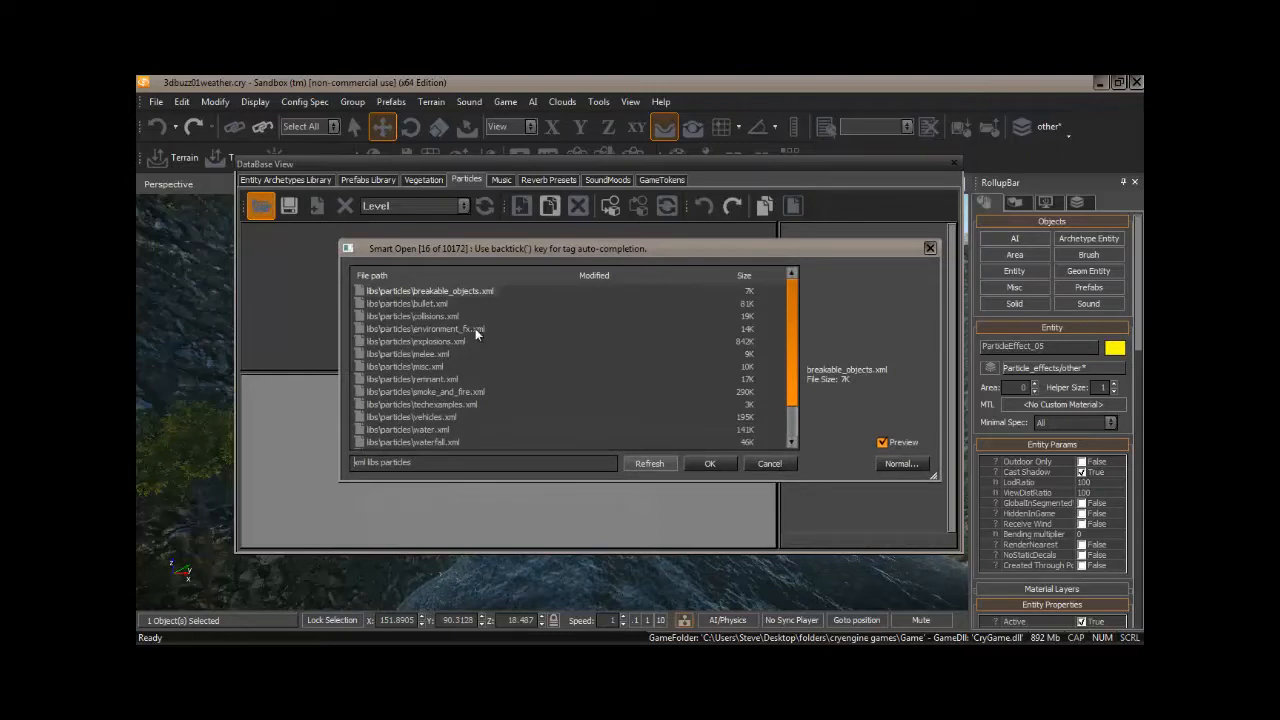
left_click_drag(797, 341, 793, 408)
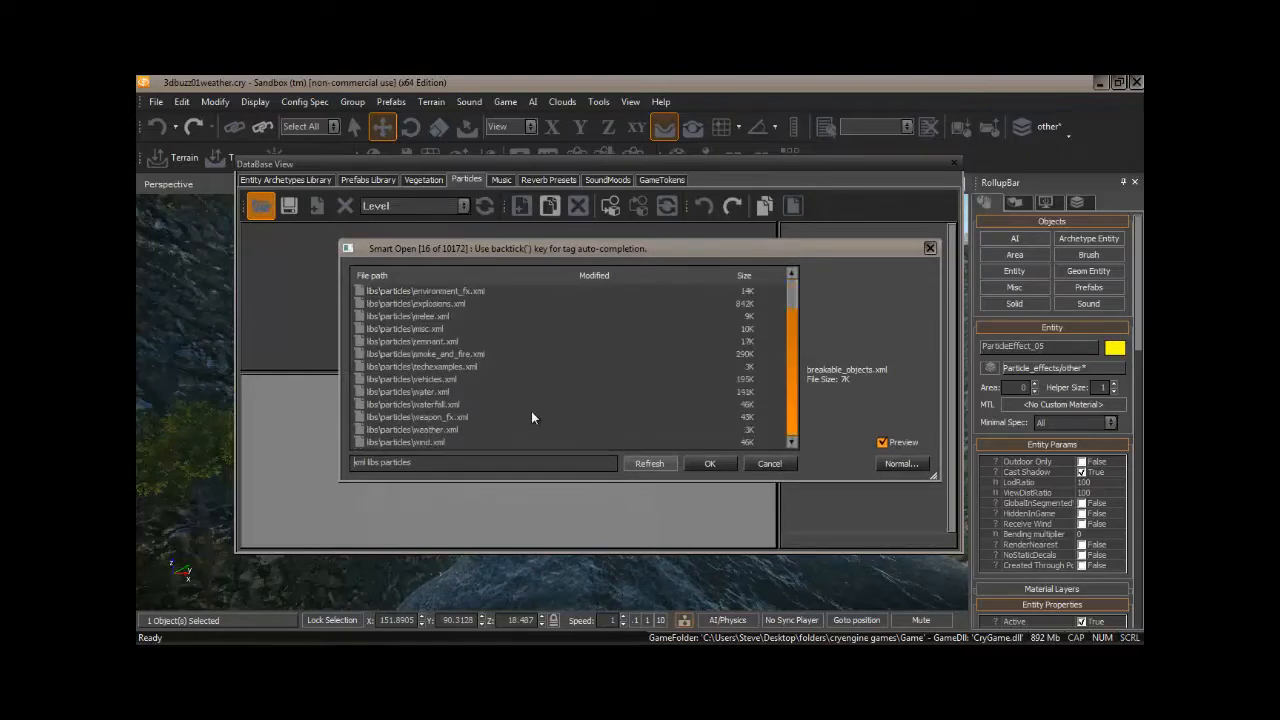
left_click(711, 464)
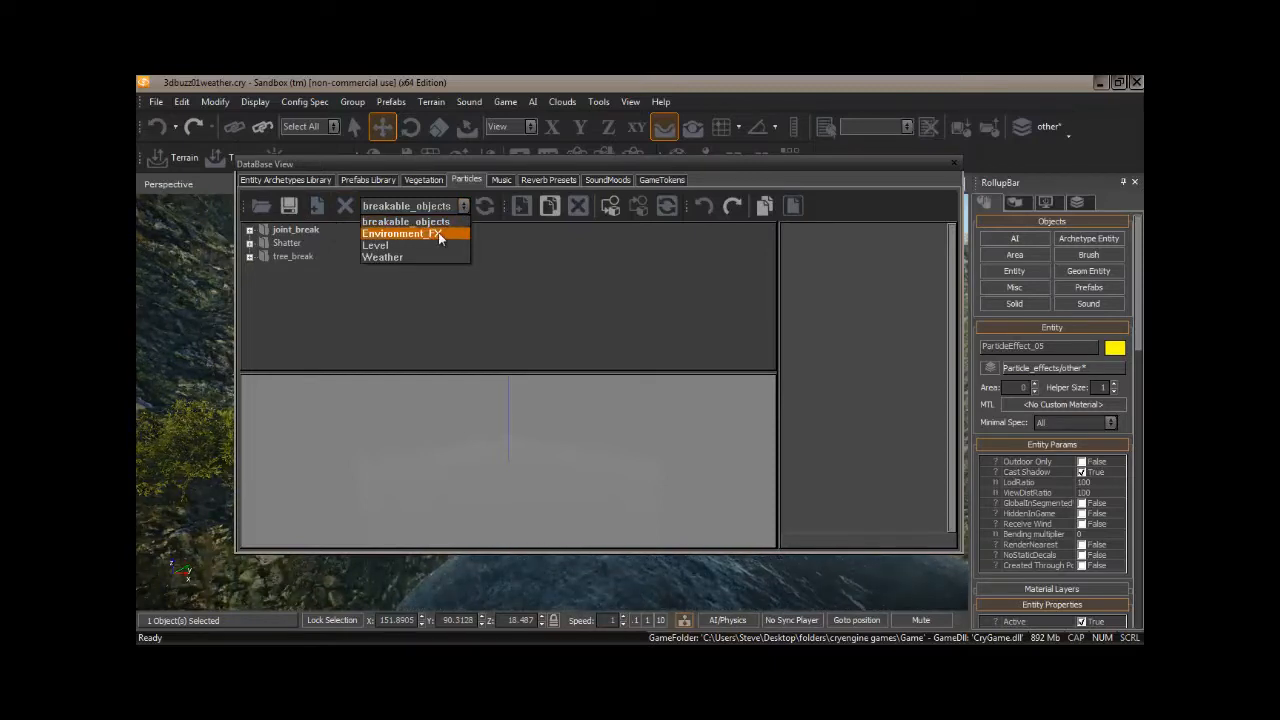
Assign the boundRain effect from the Rain group of the Environment_FX library to the placed particle entity and close the database.
left_click(438, 234)
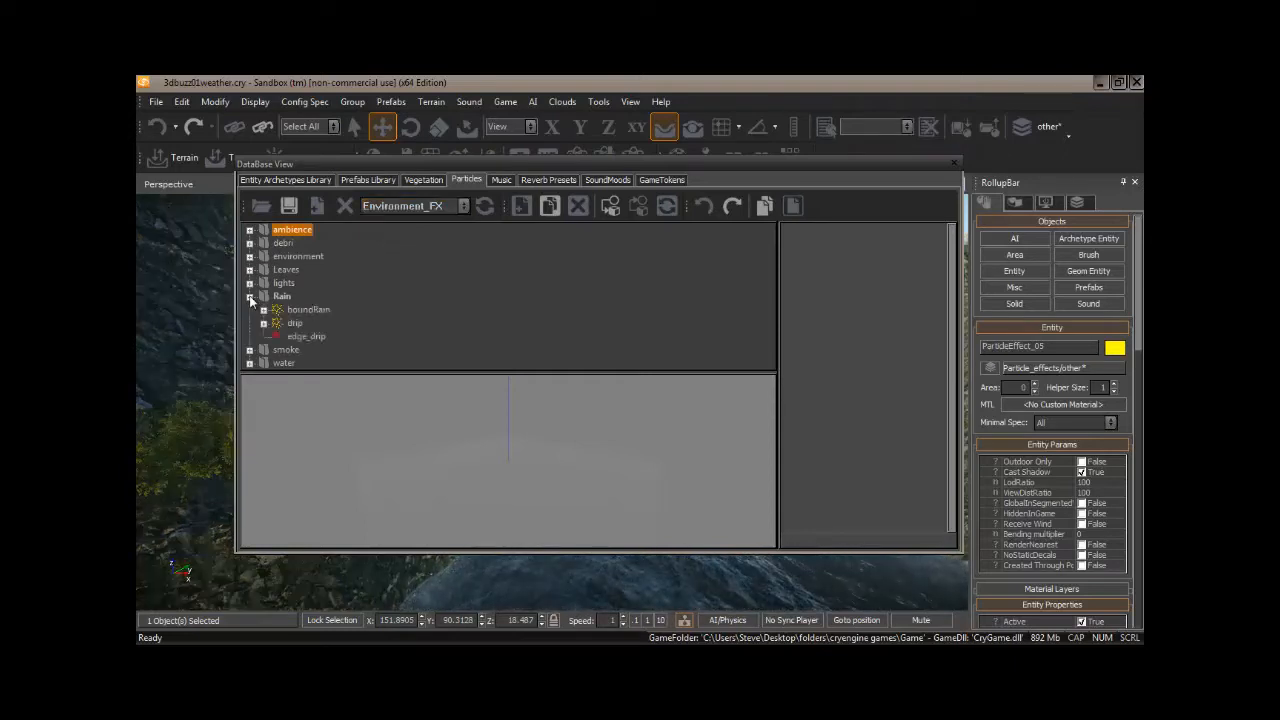
left_click(302, 310)
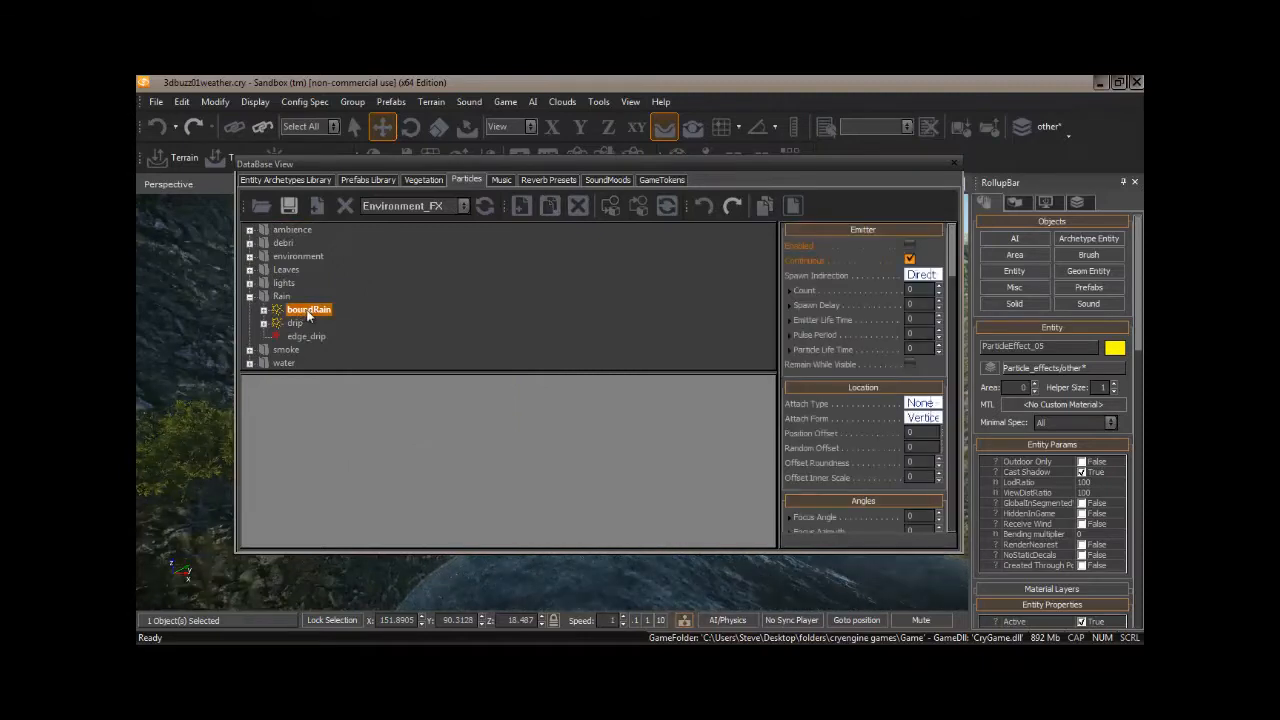
right_click(308, 314)
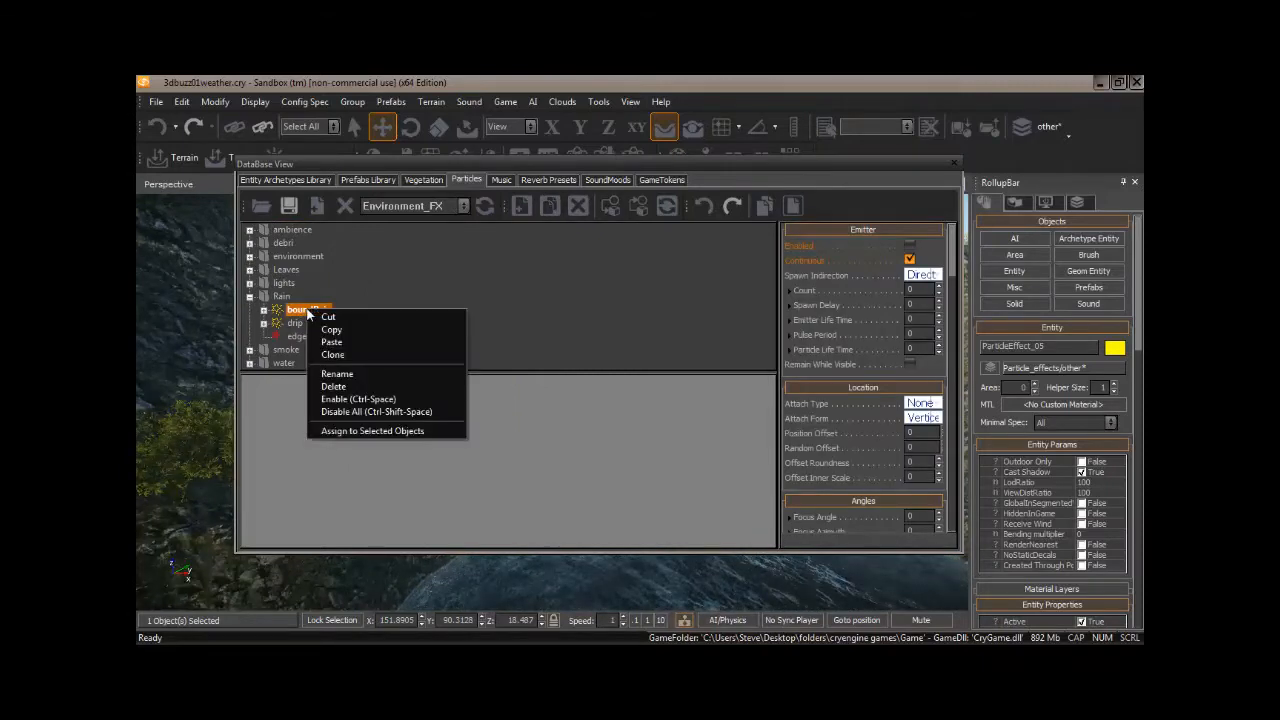
left_click(391, 432)
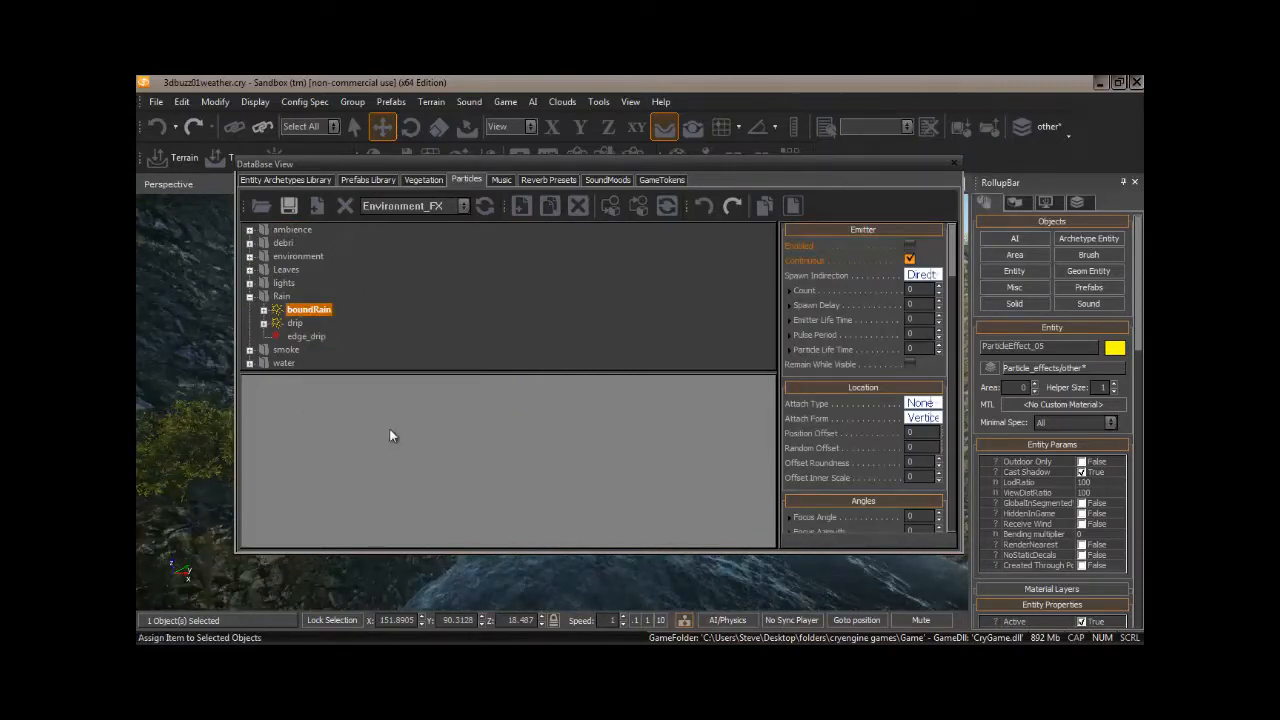
left_click(955, 166)
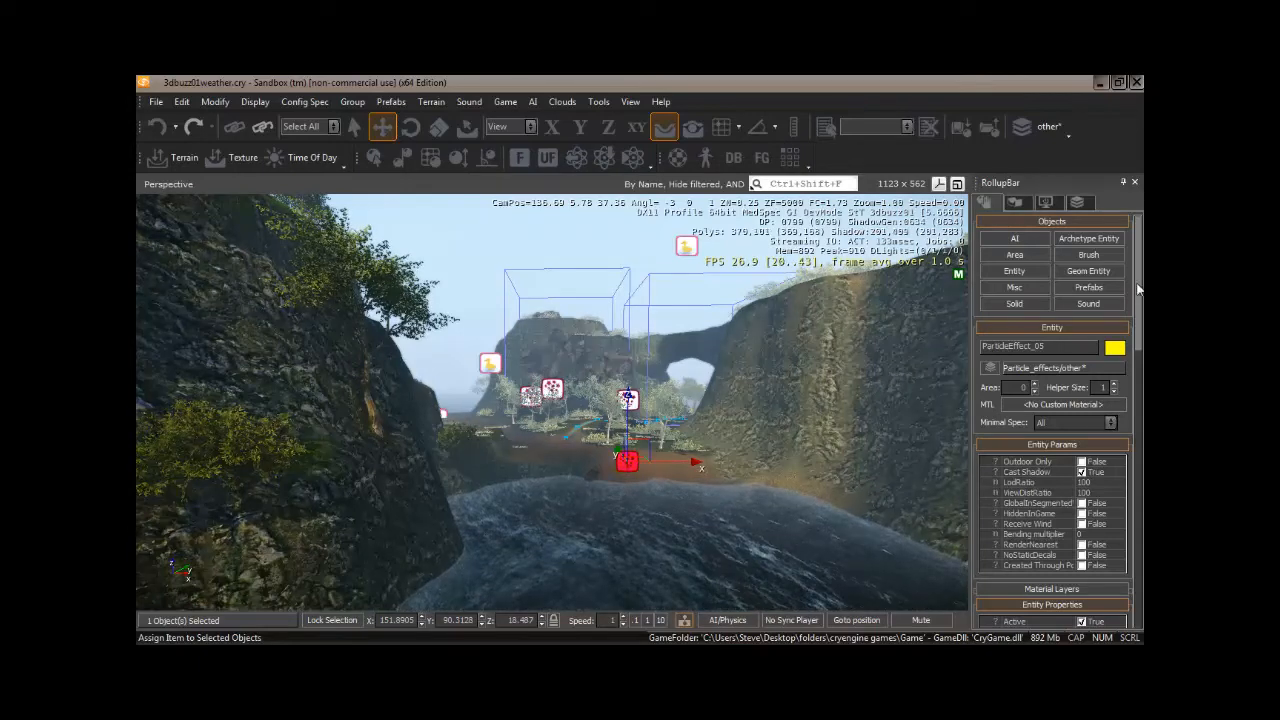
Try a CountScale of 100 on the rain particle entity and set it back to 1.
scroll(1137, 289, "down", 5)
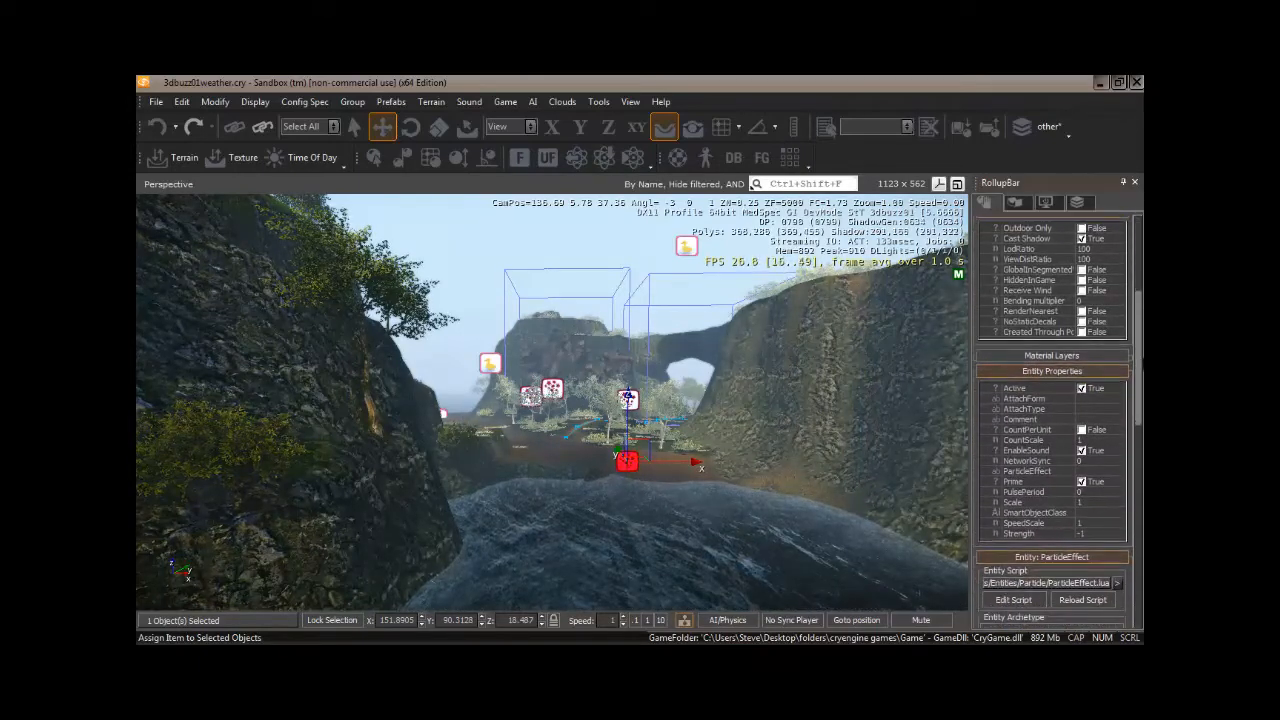
scroll(1017, 380, "down", 2)
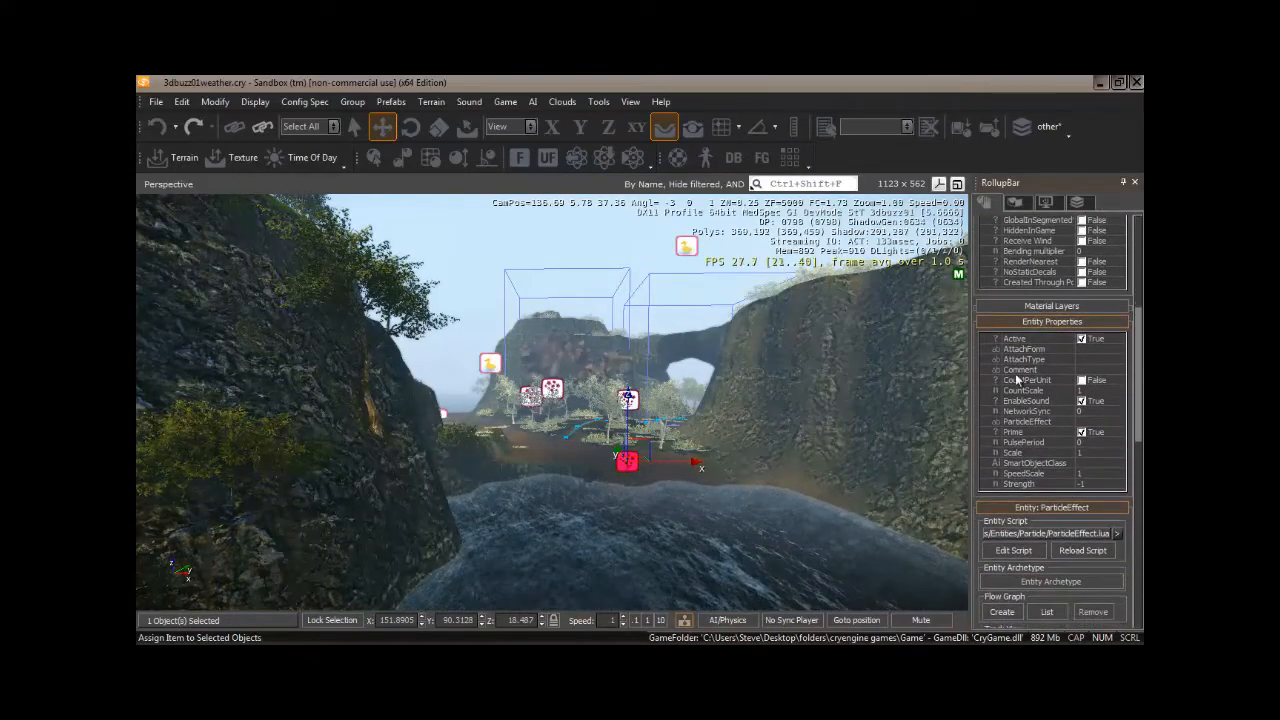
mouse_move(1136, 340)
left_mouse_down()
mouse_move(1138, 368)
mouse_move(1135, 346)
left_mouse_up()
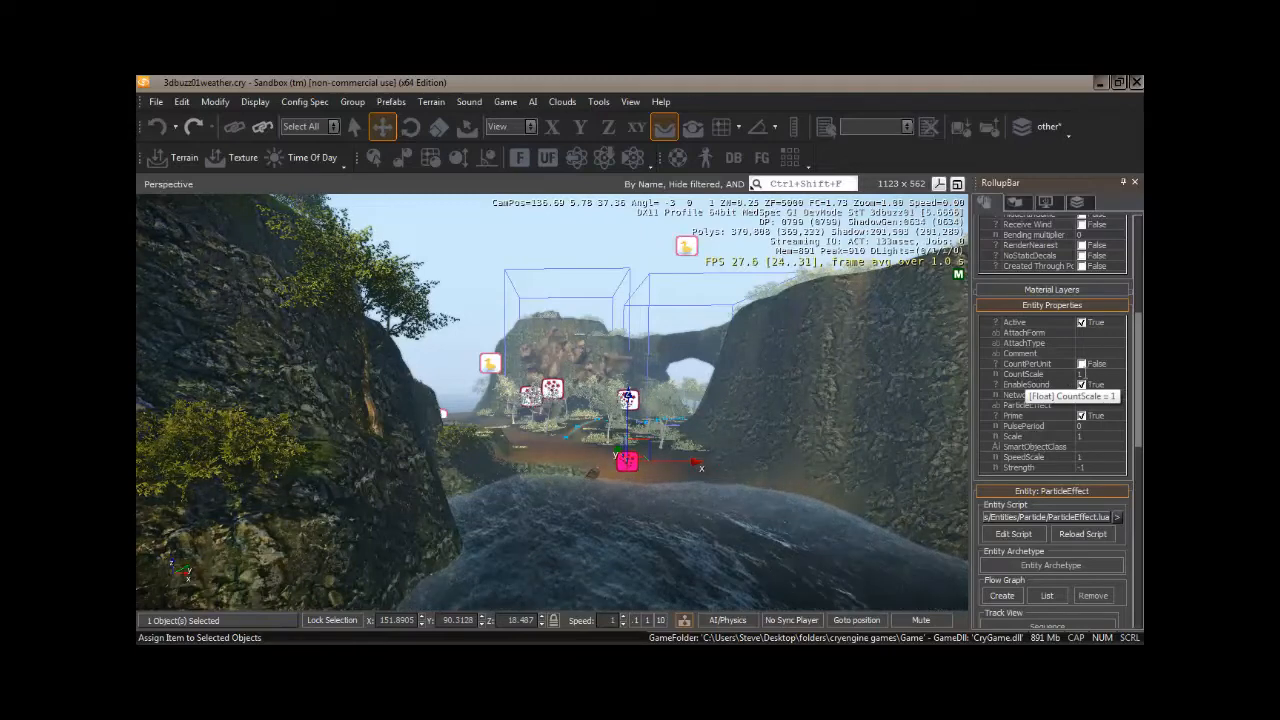
left_click(1024, 374)
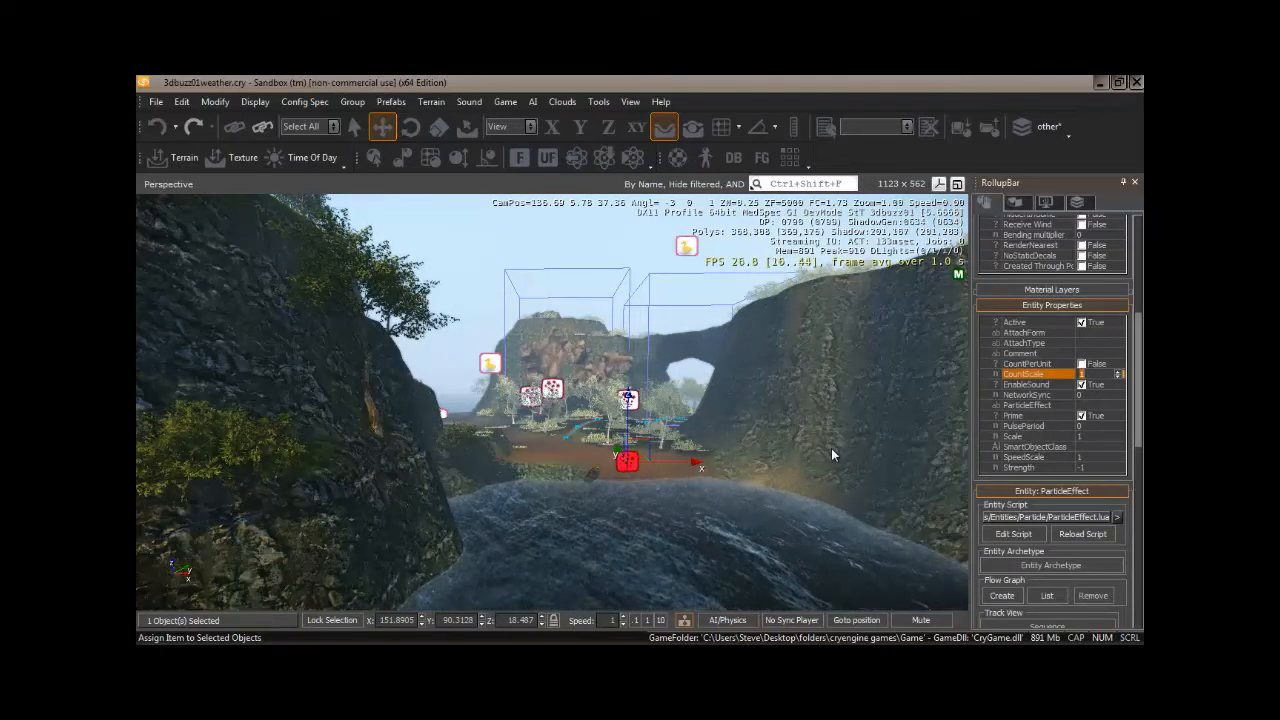
type("100")
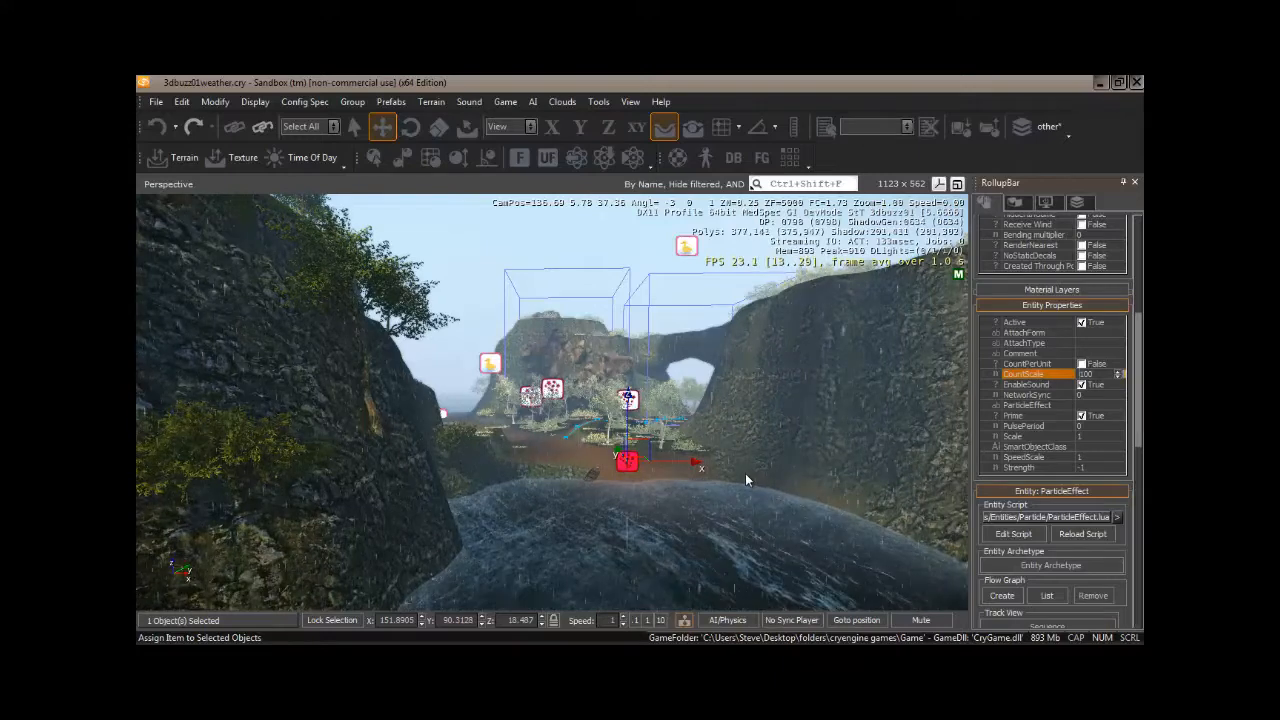
left_click(1101, 374)
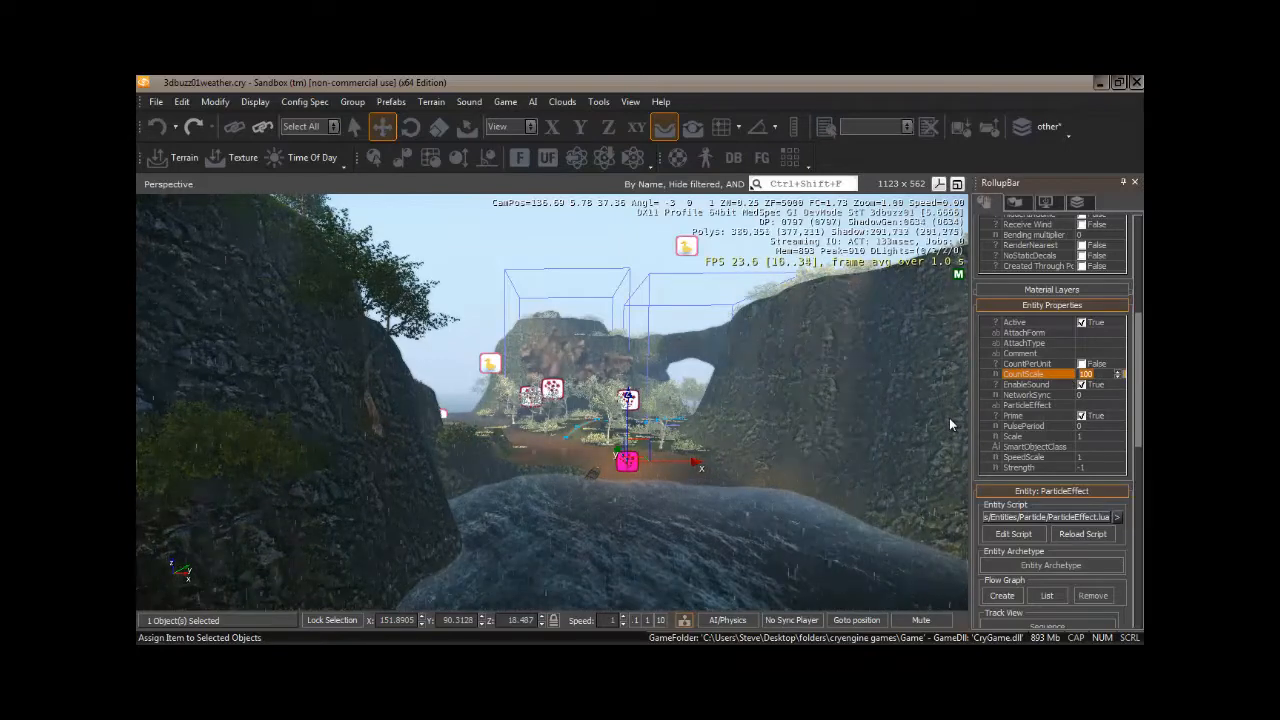
type("1")
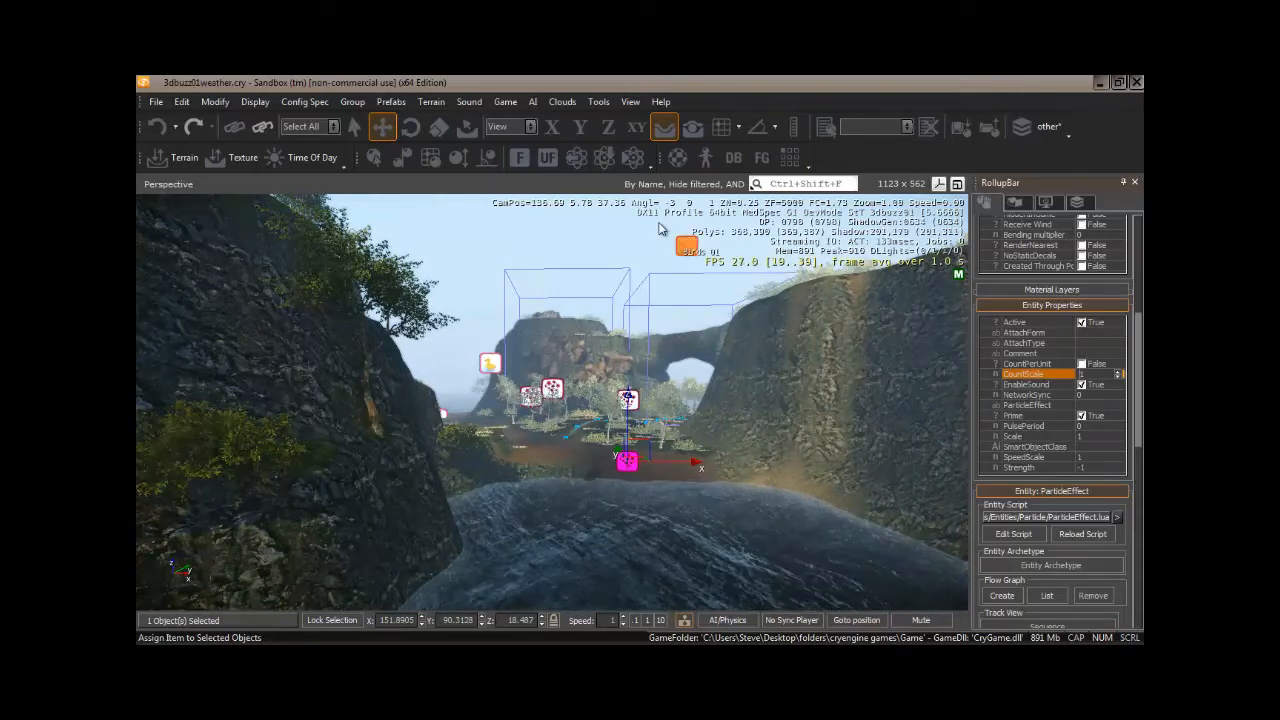
Assign the space_loop effect from the Weather library's Rain group to the selected particle entity and set its CountScale to 10.
left_click(734, 161)
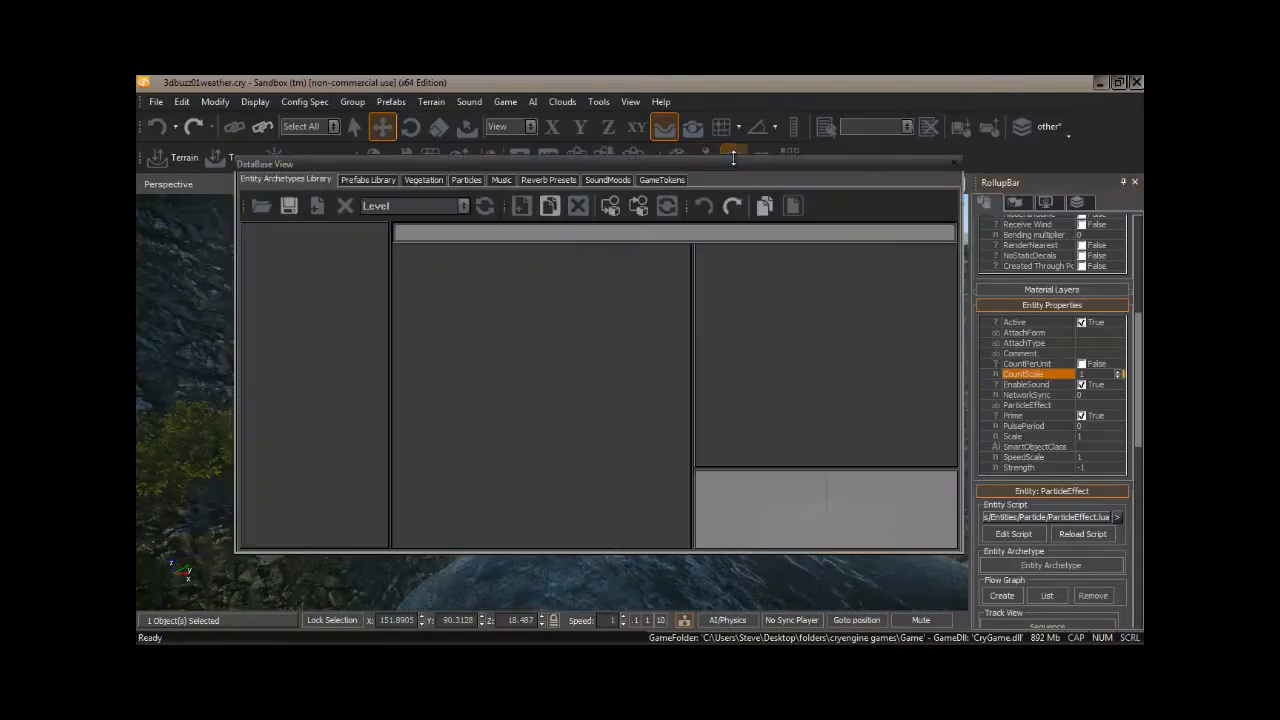
left_click(465, 182)
left_click(464, 206)
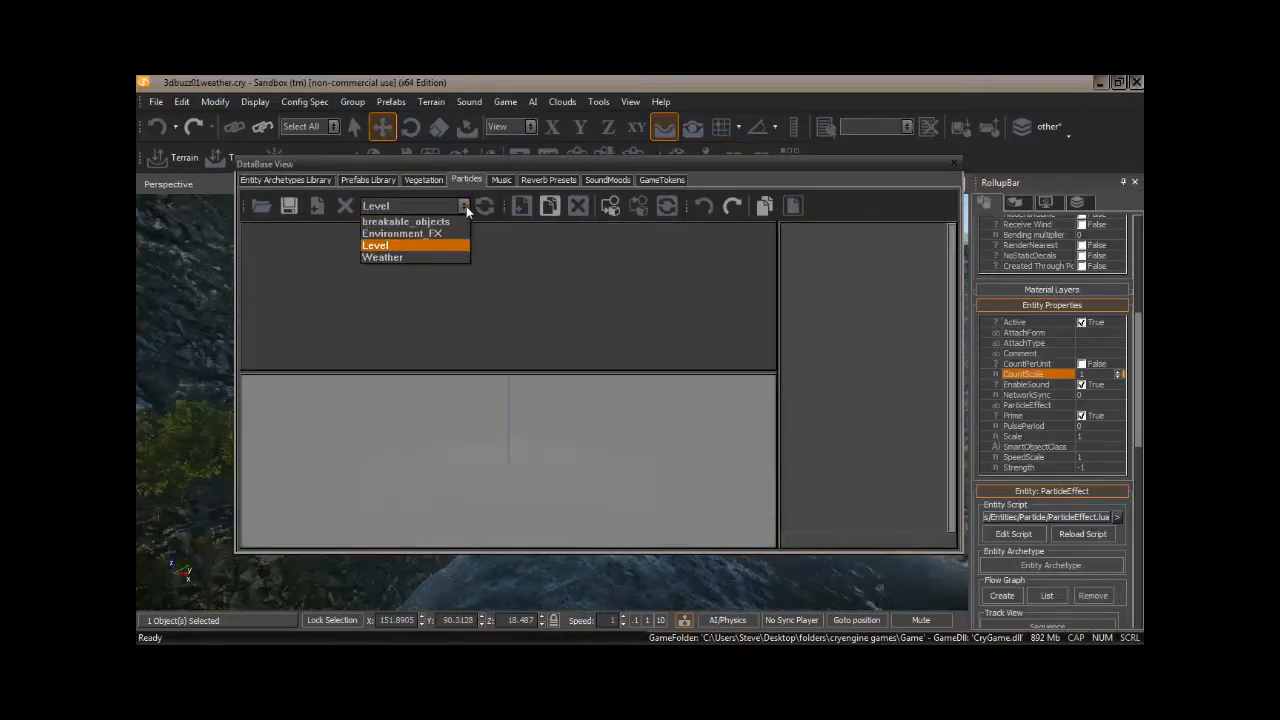
left_click(449, 258)
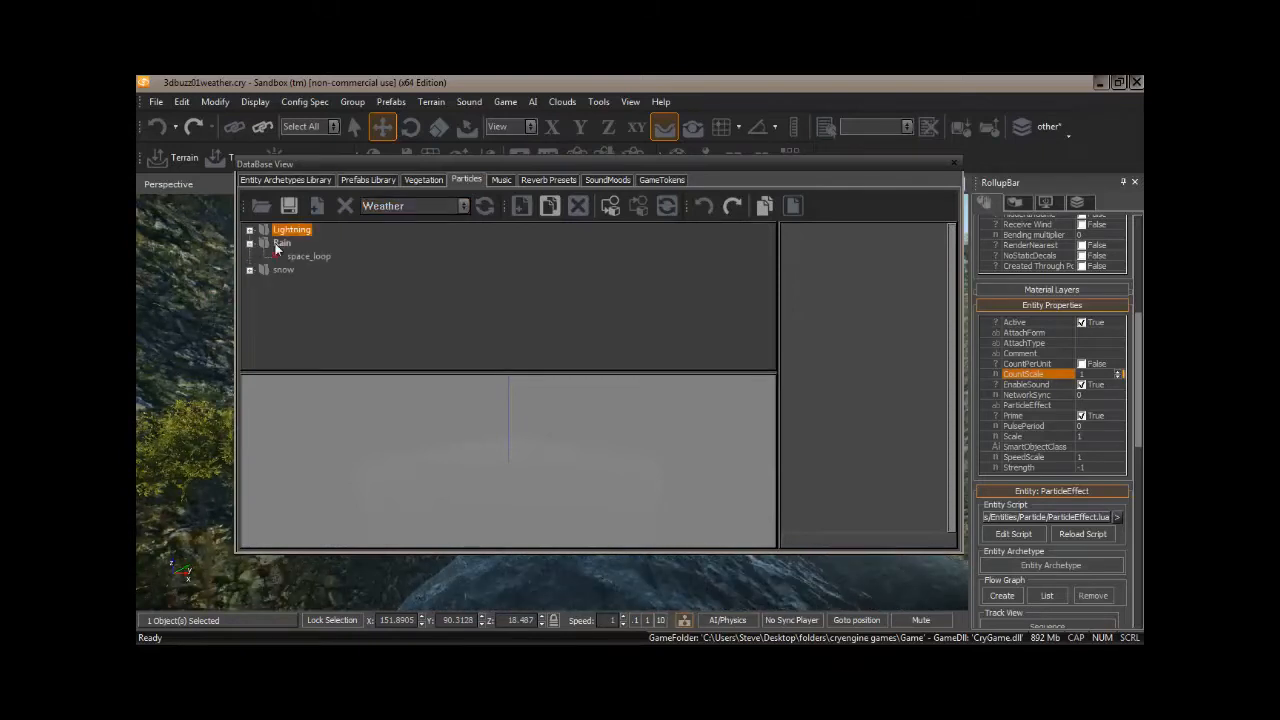
left_click(307, 257)
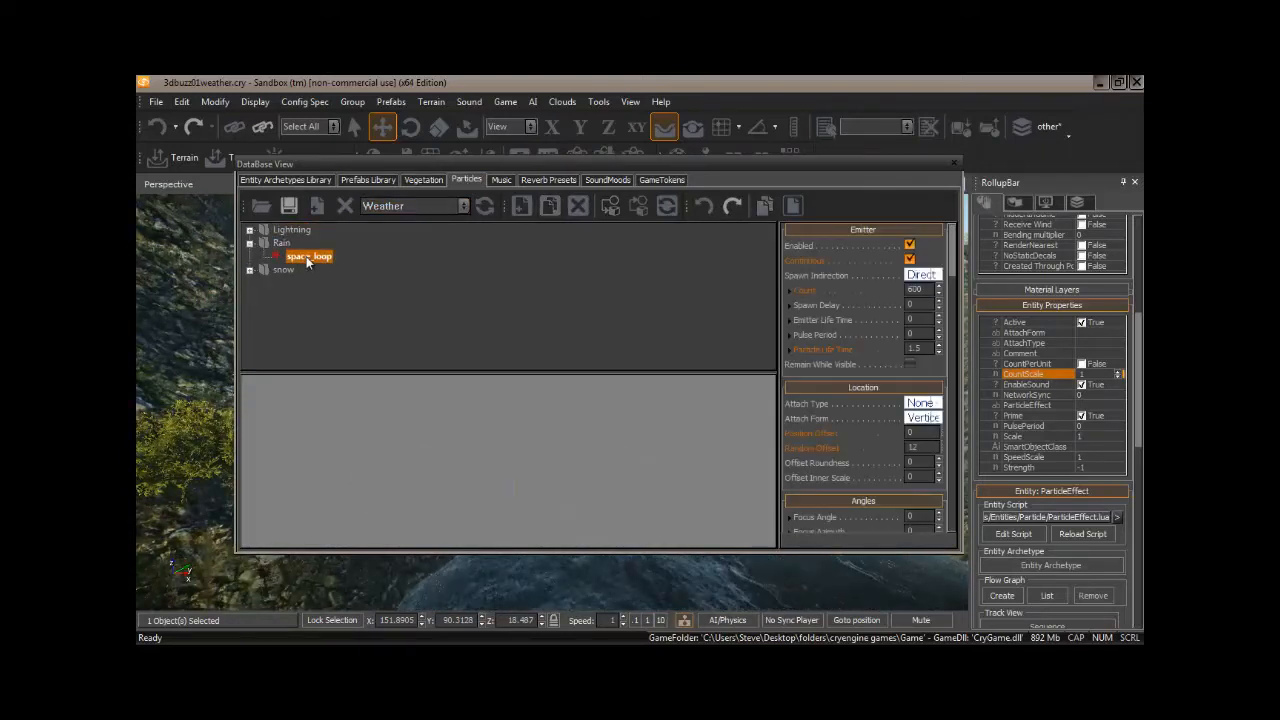
right_click(307, 258)
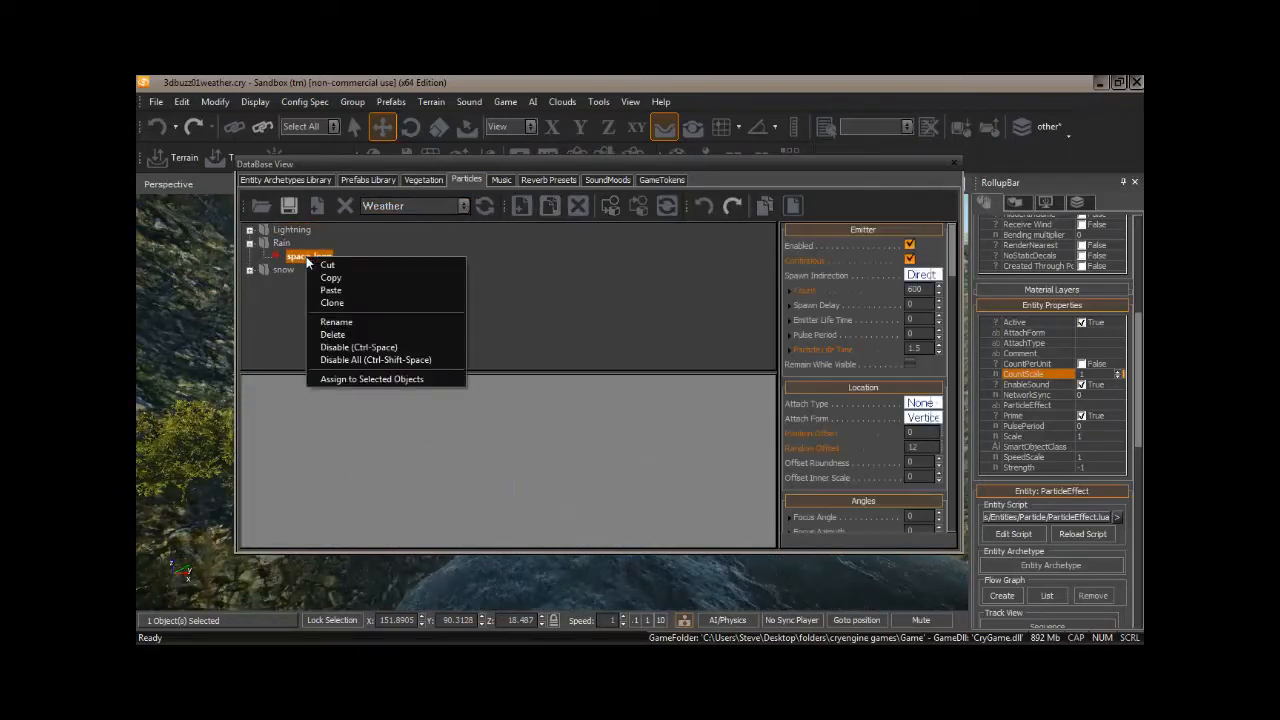
left_click(374, 377)
left_click(954, 164)
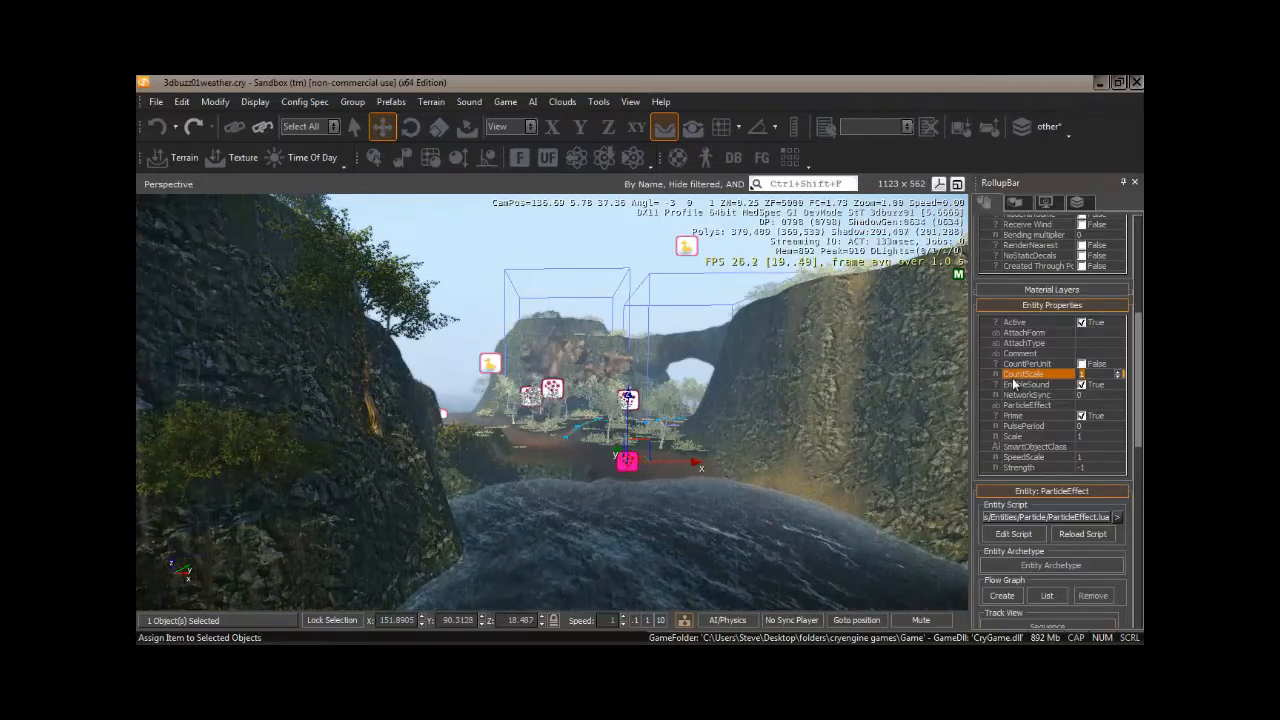
type("0")
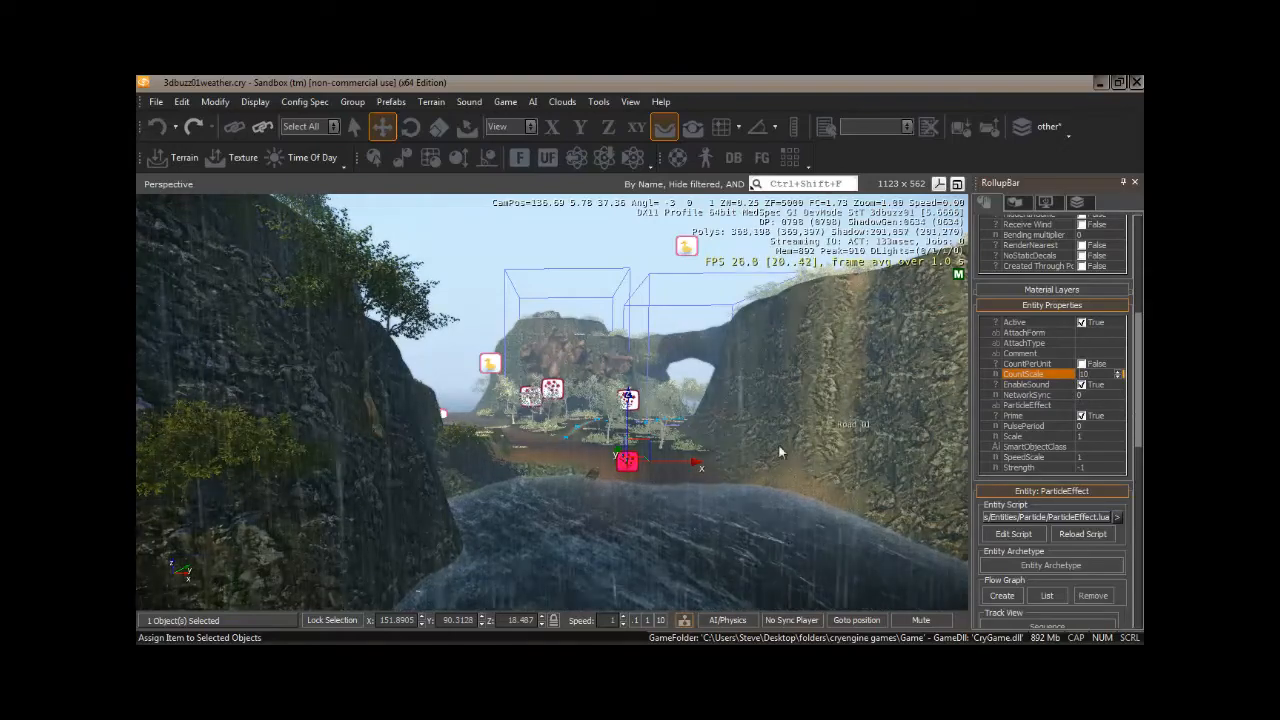
Select the fishing_house_c_01 brush from inside the red house and check its RainOccluder parameter.
right_click_drag(696, 500, 641, 518)
key("w")
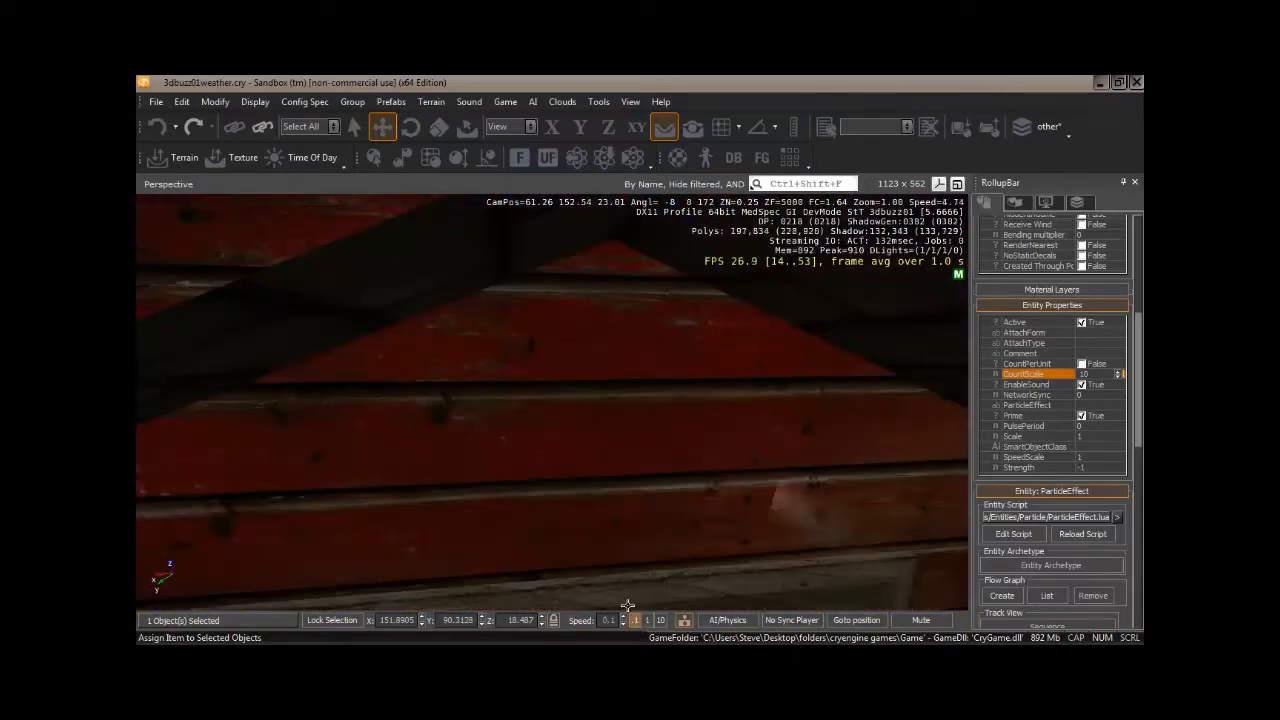
right_click_drag(565, 583, 565, 583)
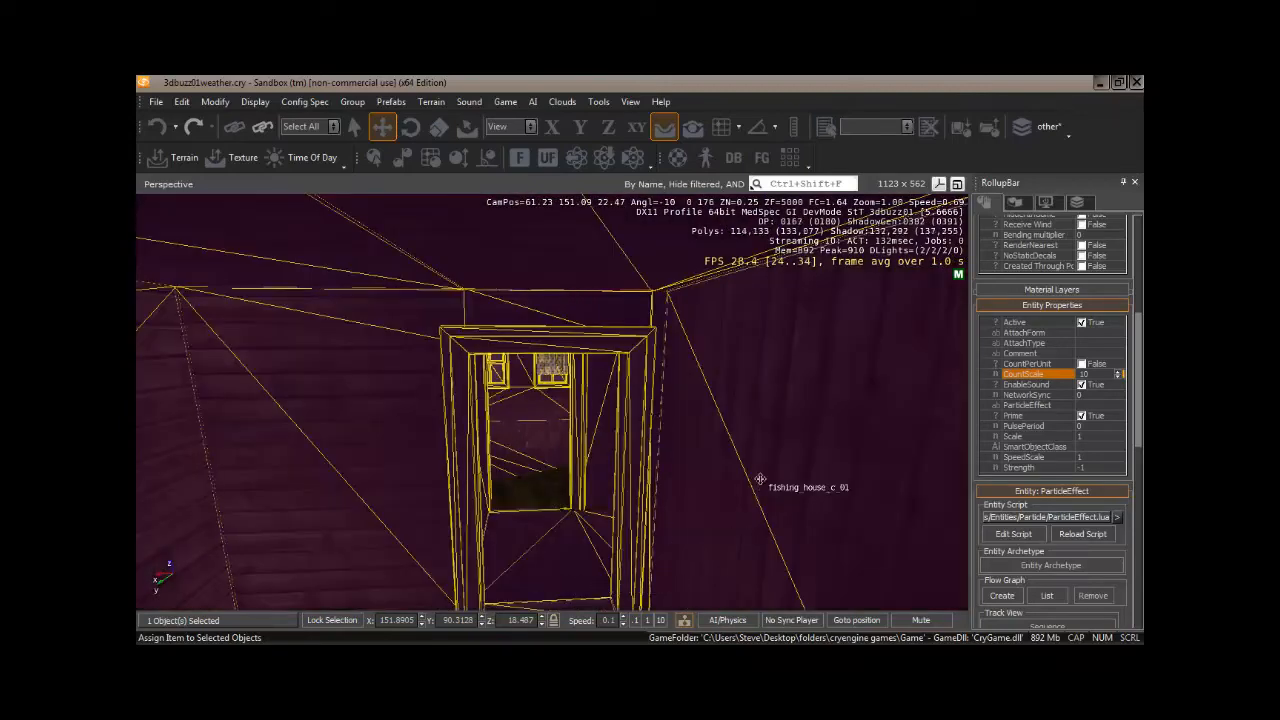
left_click(760, 479)
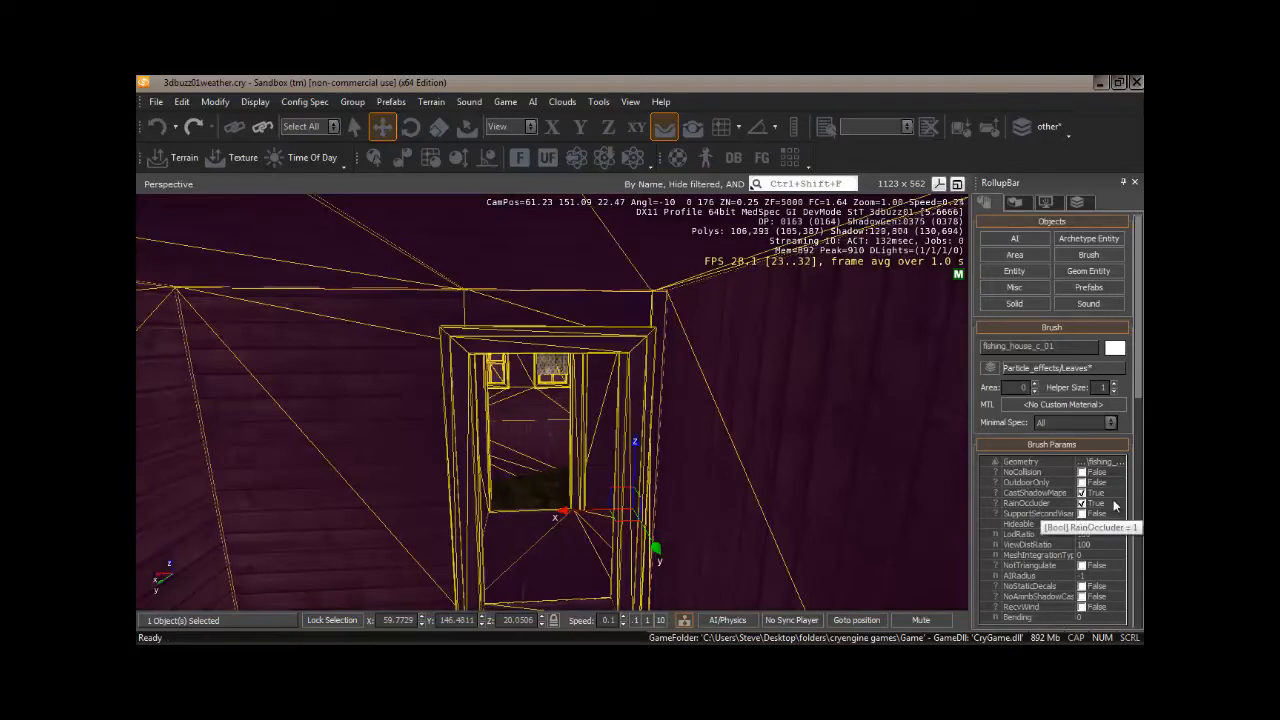
Examine how the particle rain looks outside the house, around the voxel rock faces and over the riverbed, restoring the camera speed to 1.
mouse_move(683, 489)
right_mouse_down()
mouse_move(678, 476)
mouse_move(683, 490)
right_mouse_up()
key("s")
key("w")
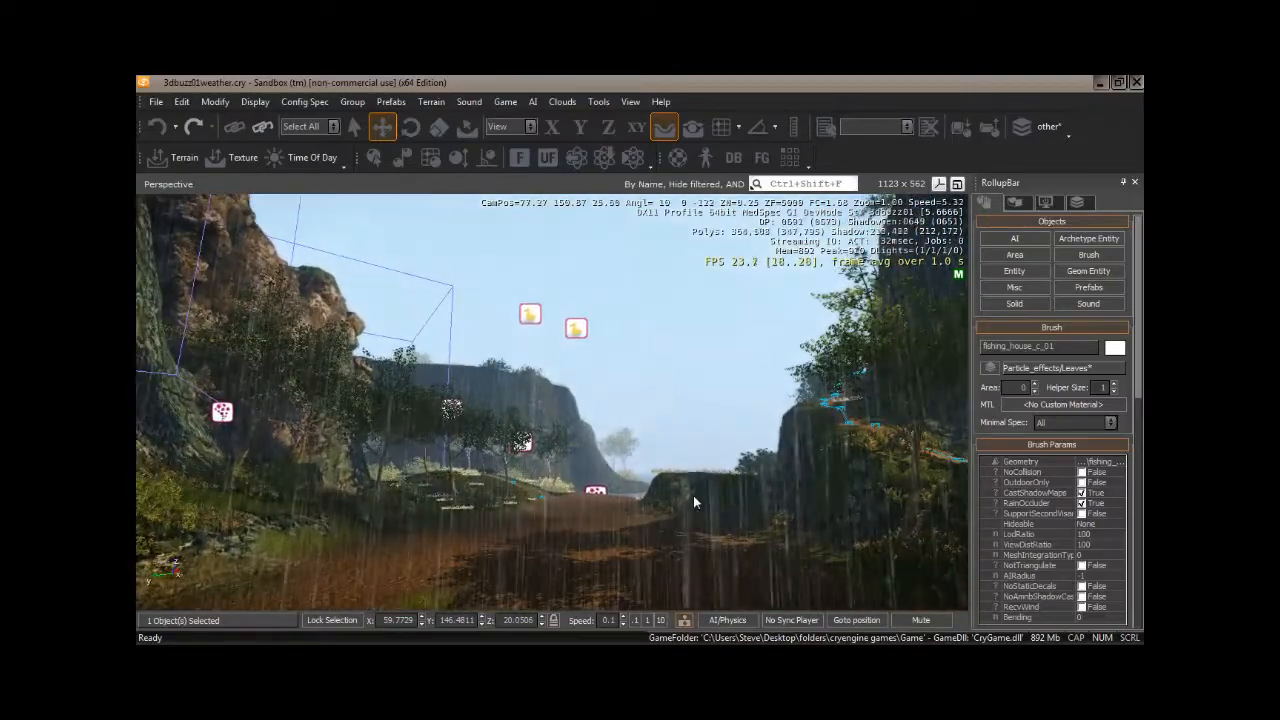
left_click(648, 621)
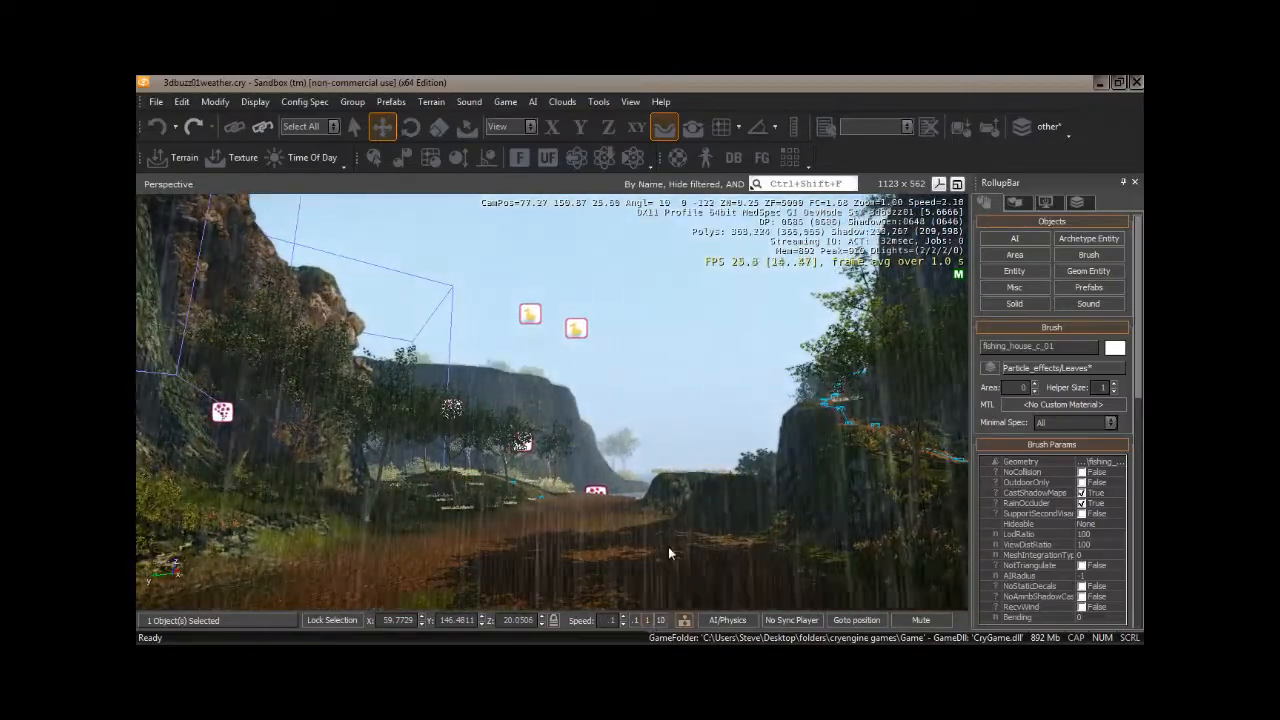
key("w")
mouse_move(668, 547)
right_mouse_down()
mouse_move(687, 550)
mouse_move(632, 543)
mouse_move(644, 553)
mouse_move(663, 533)
mouse_move(626, 568)
mouse_move(645, 549)
right_mouse_up()
key("s")
key("w")
key("w")
key("w")
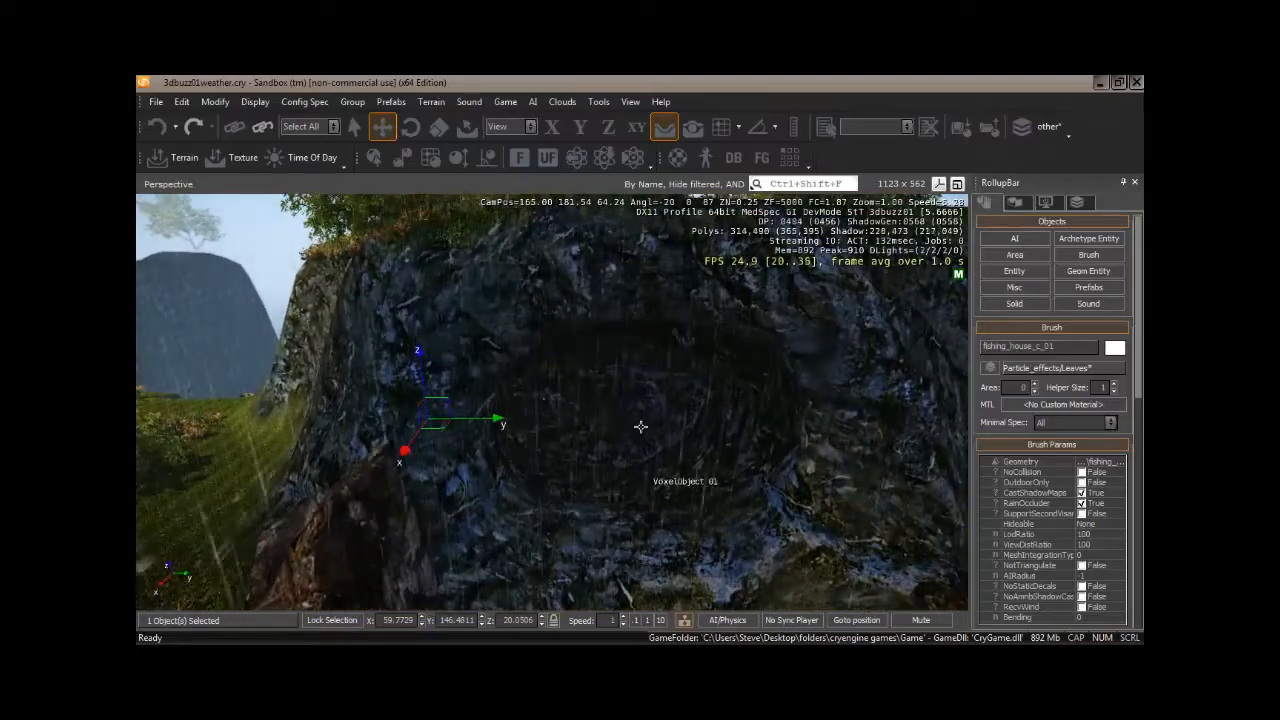
key("w")
mouse_move(634, 420)
right_mouse_down()
mouse_move(622, 420)
mouse_move(662, 421)
mouse_move(621, 420)
mouse_move(635, 417)
right_mouse_up()
key("w")
key("w")
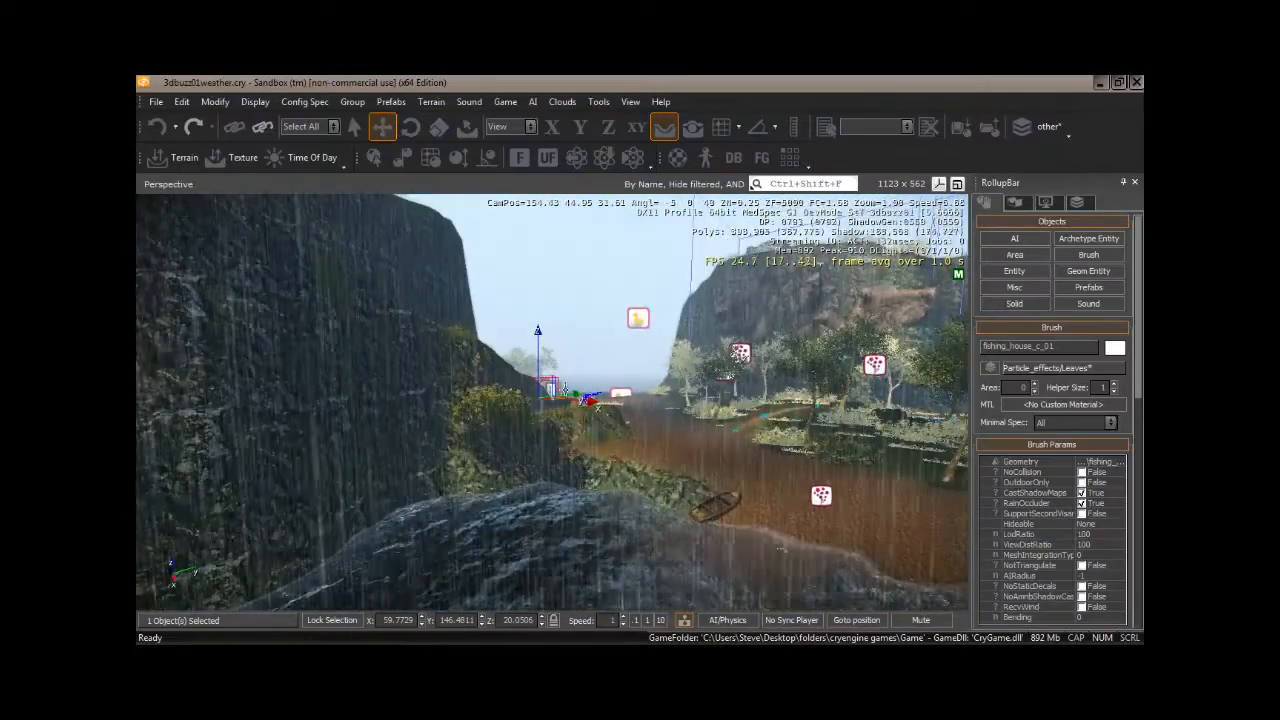
right_click_drag(706, 463, 690, 472)
key("a")
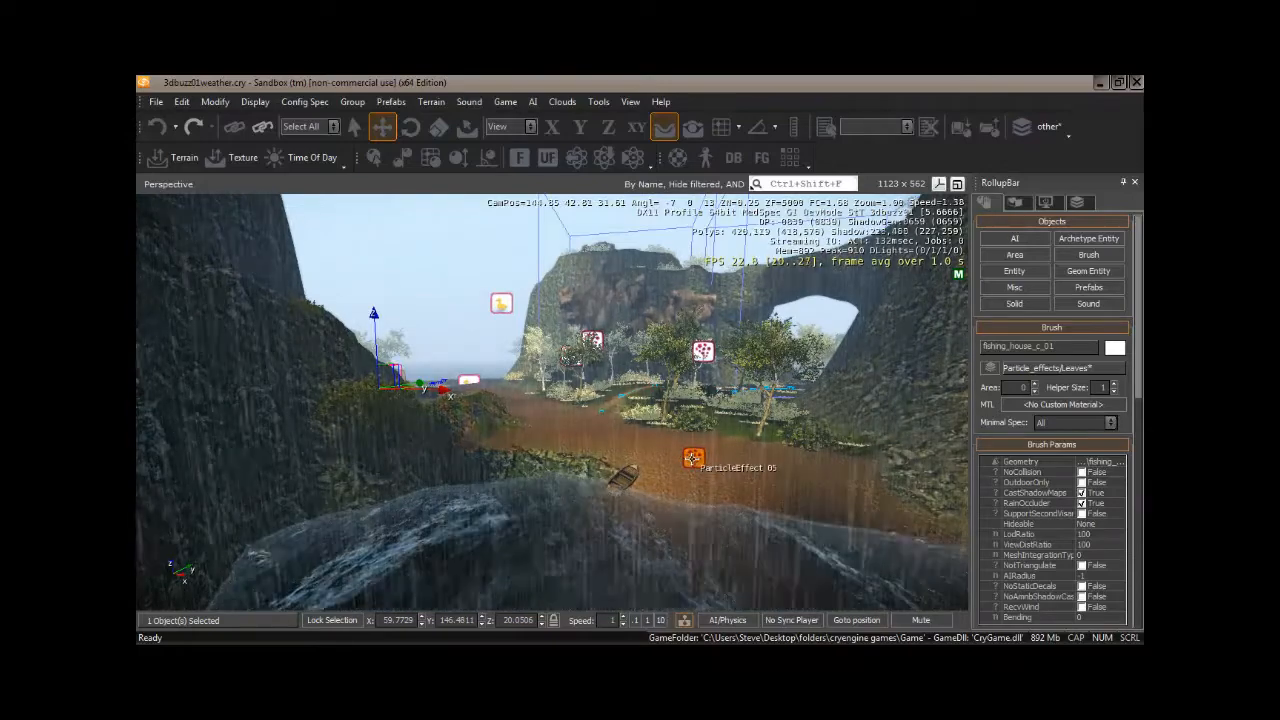
Delete the rain ParticleEffect entity from the ground beyond the foreground rock.
left_click(692, 458)
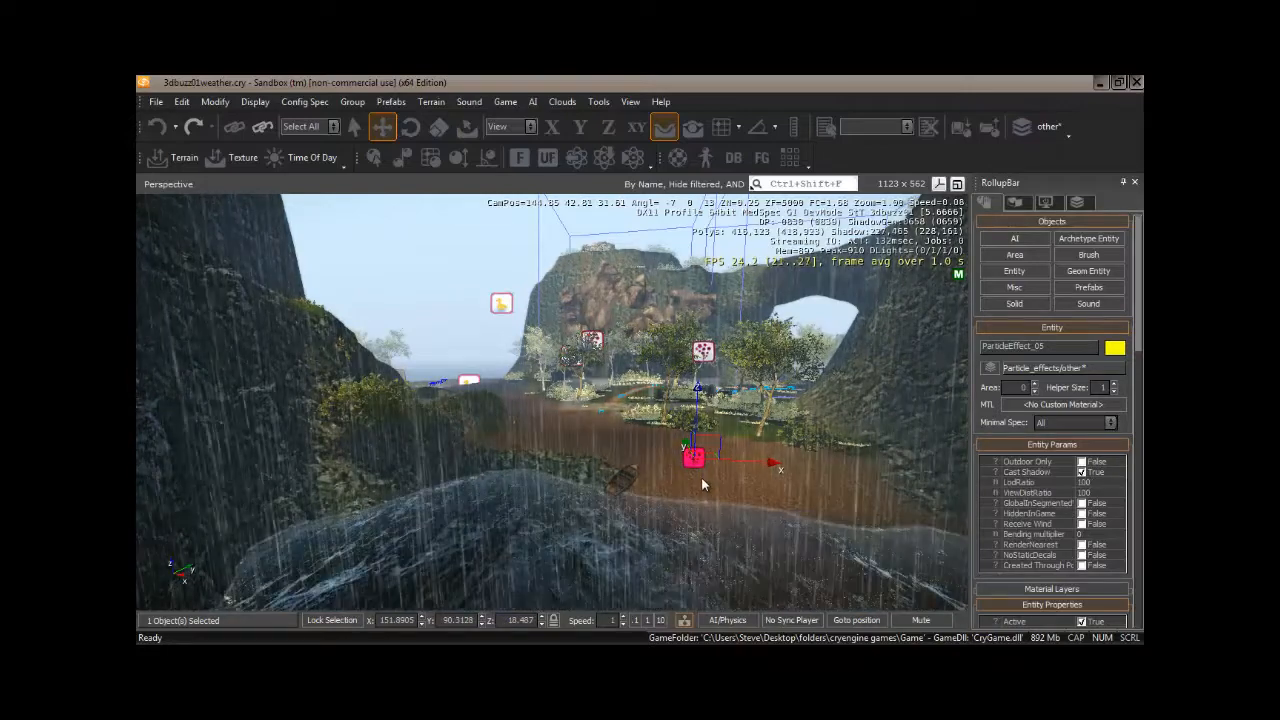
key("Delete")
key("Return")
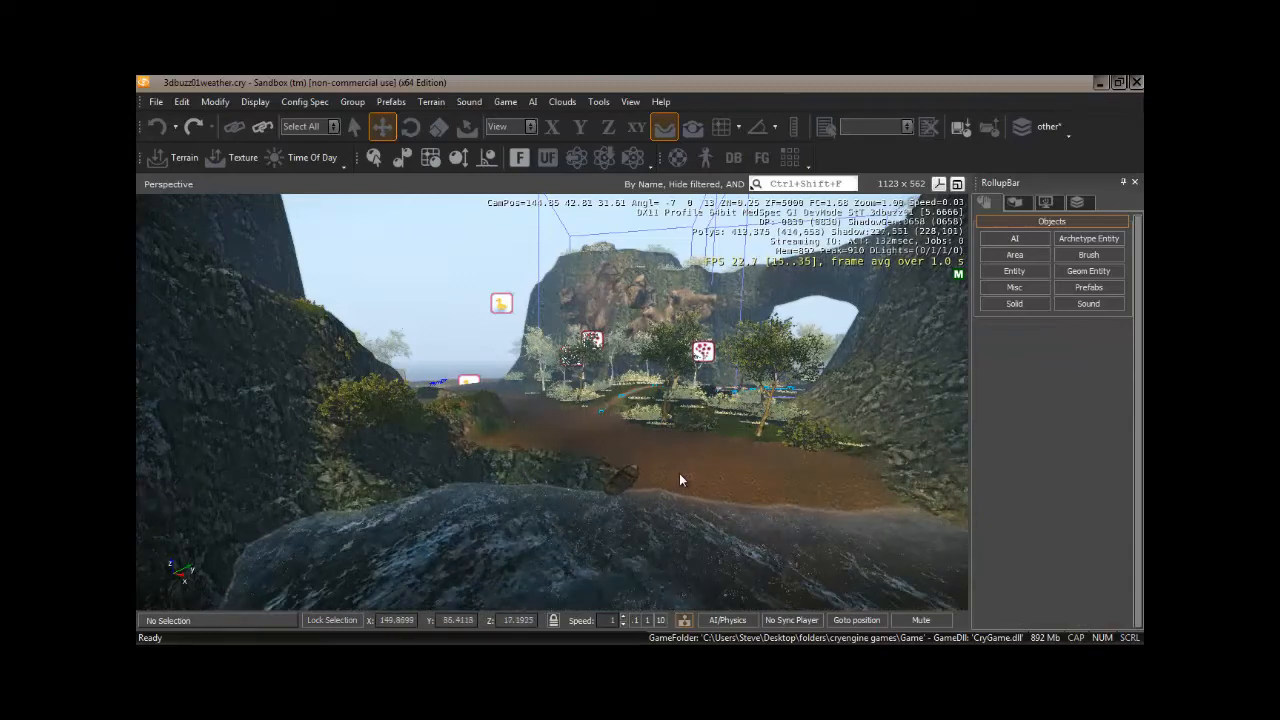
Set the level's current time of day to 22:00 and close the Time Of Day editor.
right_click_drag(681, 473, 681, 473)
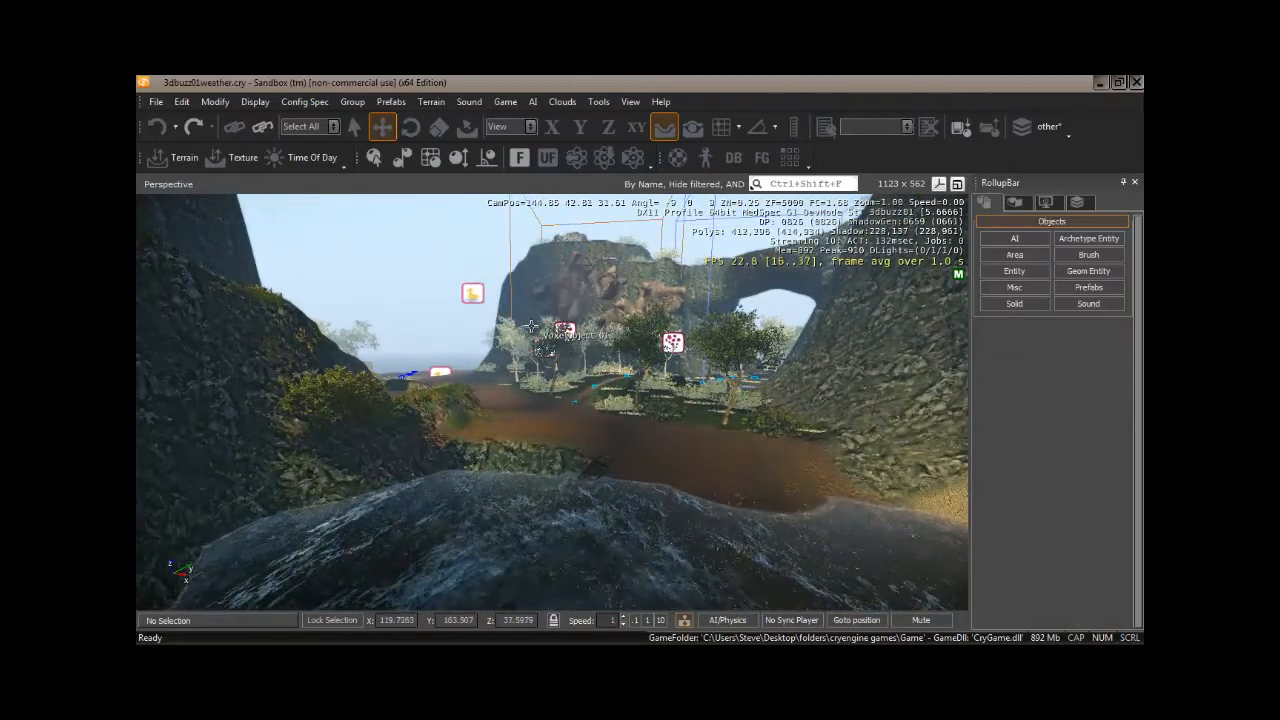
left_click(324, 159)
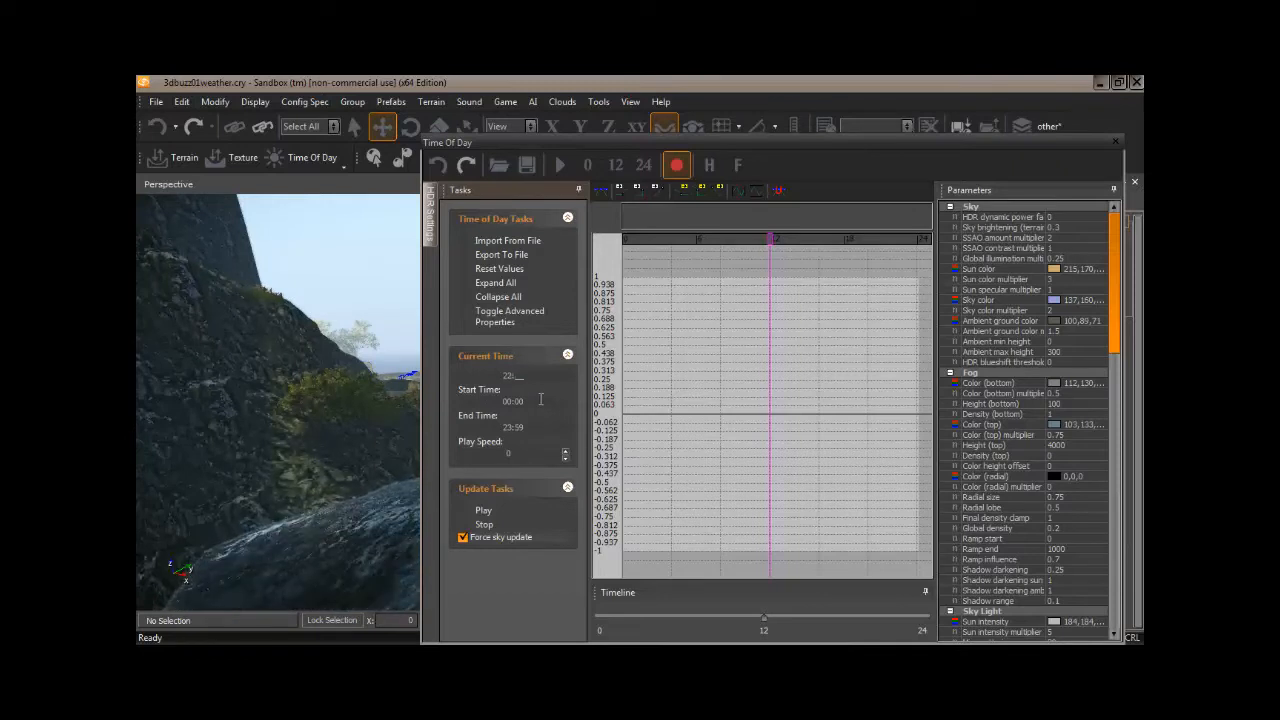
key("Return")
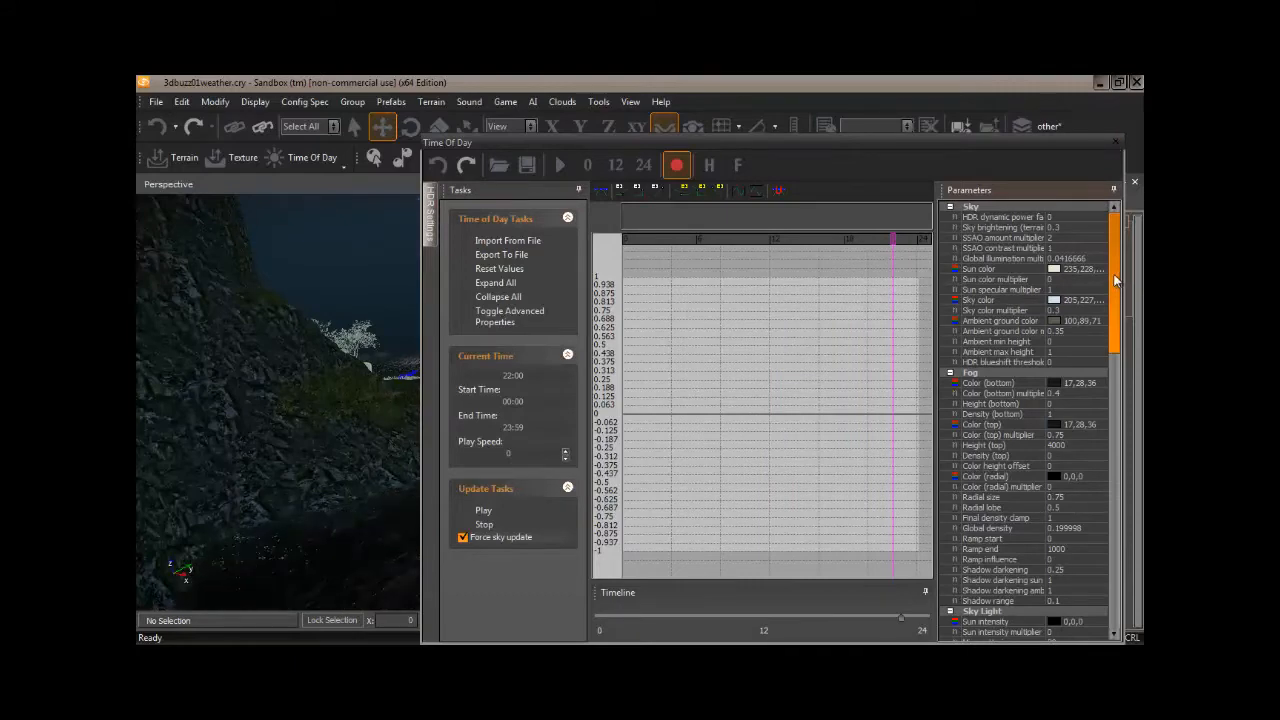
left_click(1117, 143)
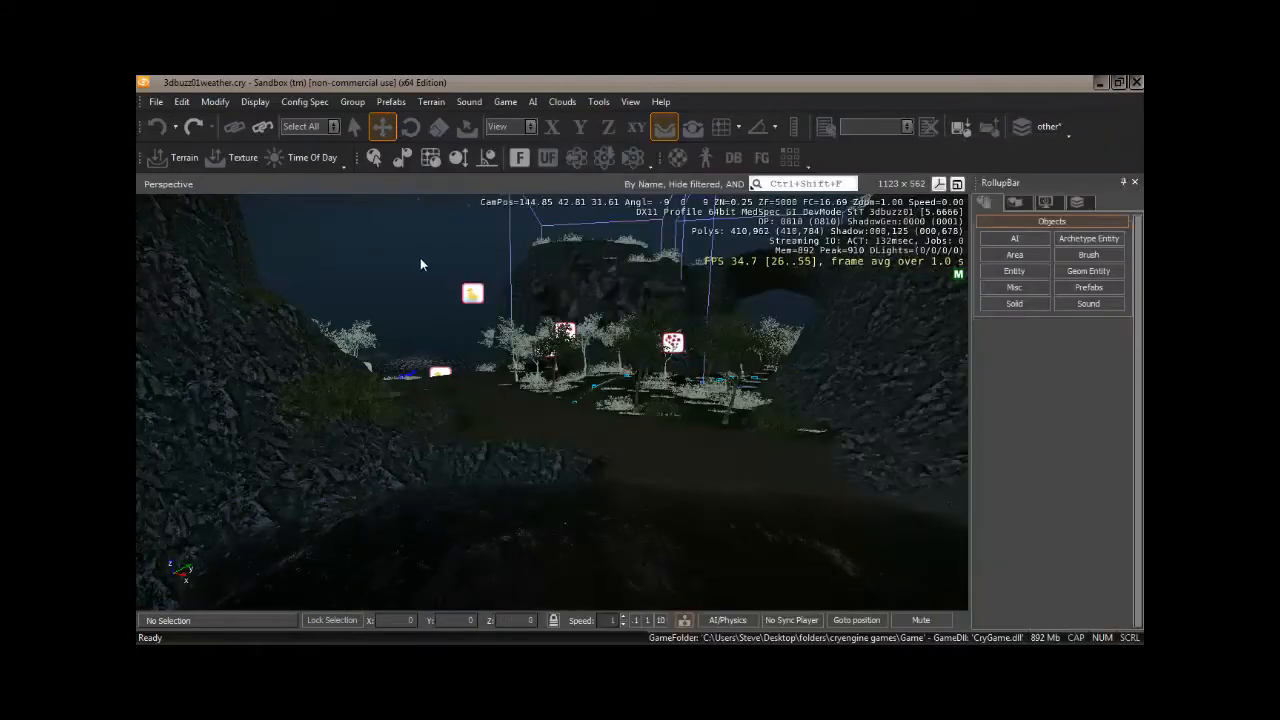
Place a Rain entity from the Environment category on the ground just beyond the large foreground rock.
right_click_drag(420, 257, 421, 255)
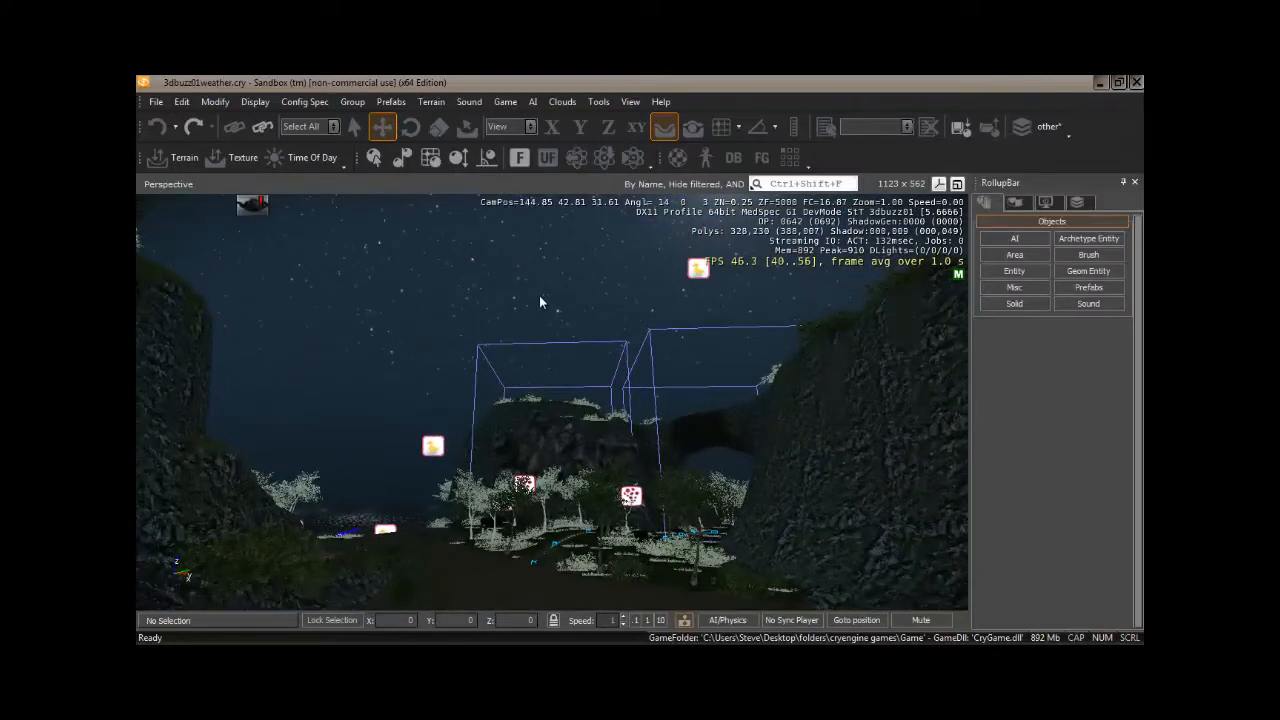
right_click_drag(539, 295, 539, 295)
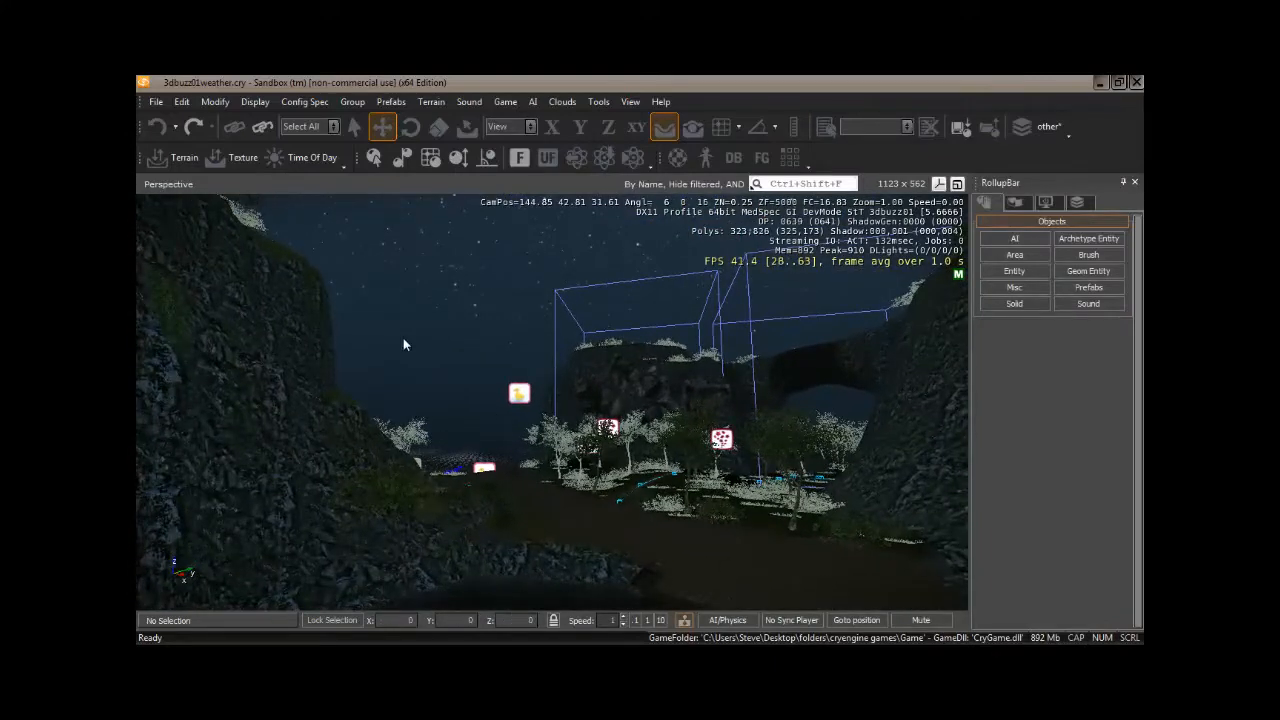
mouse_move(510, 340)
right_mouse_down()
mouse_move(489, 331)
mouse_move(500, 337)
right_mouse_up()
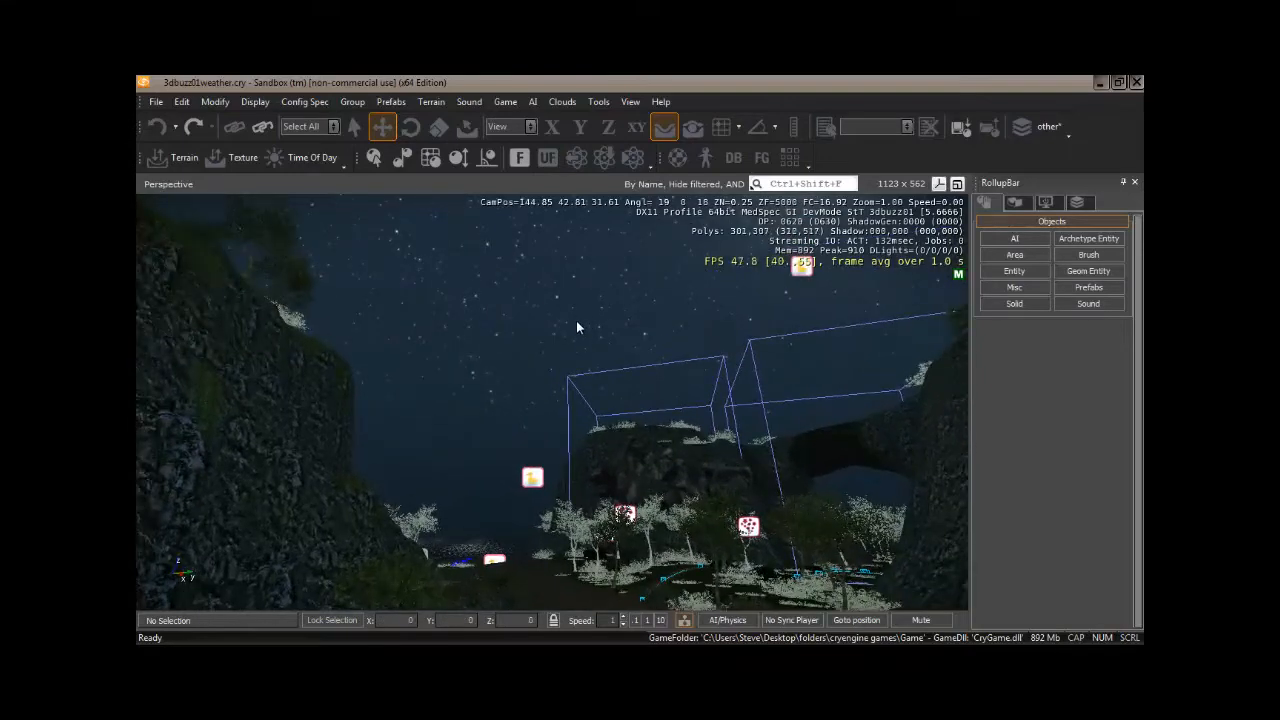
right_click_drag(577, 329, 578, 324)
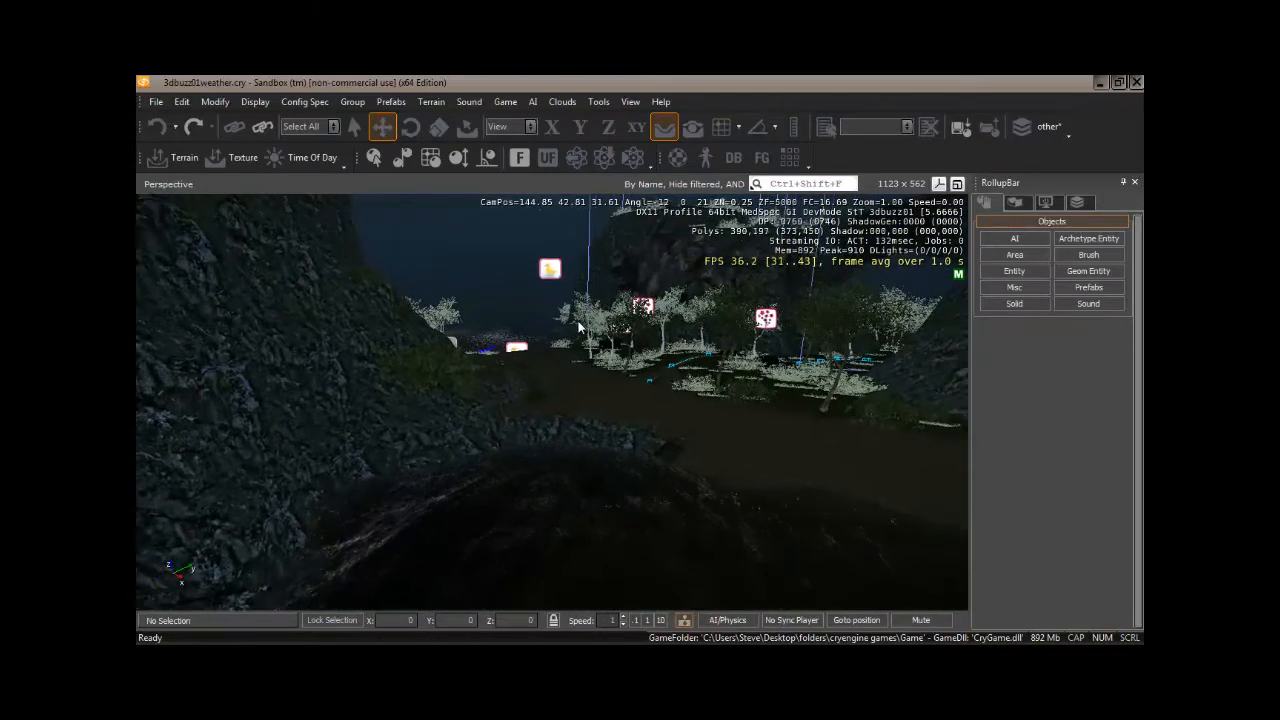
right_click_drag(751, 423, 746, 420)
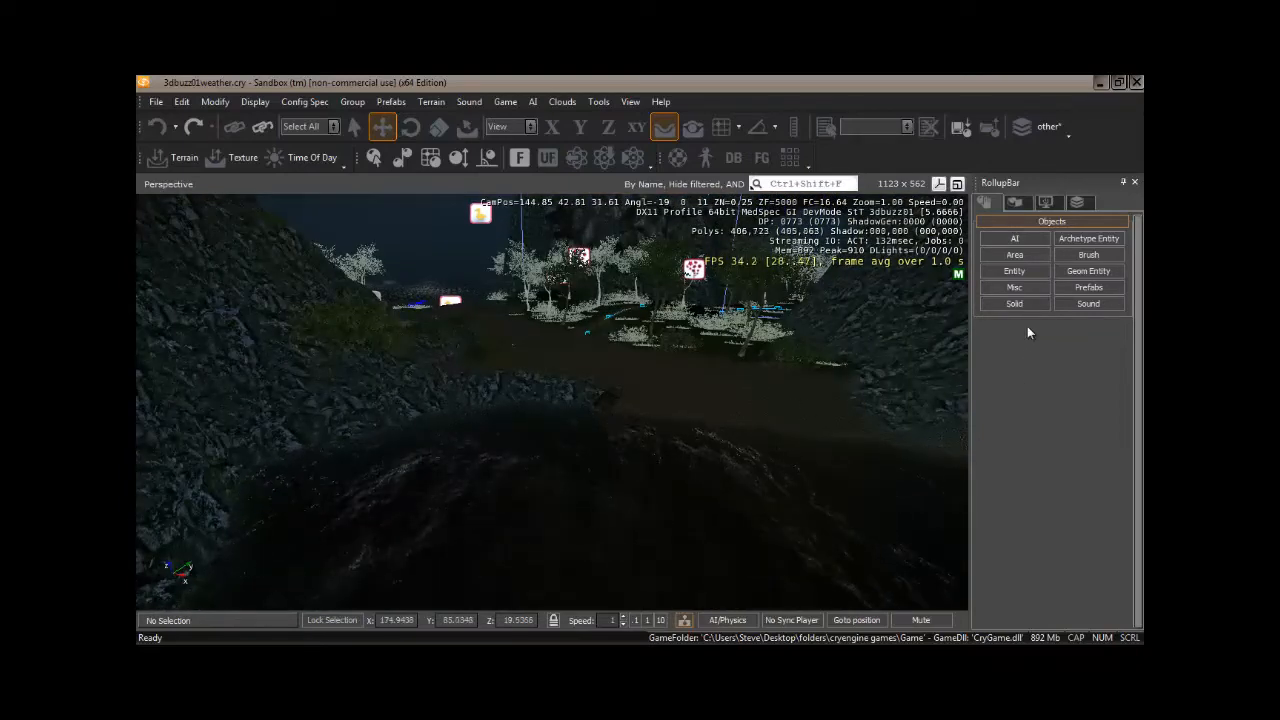
left_click(1022, 270)
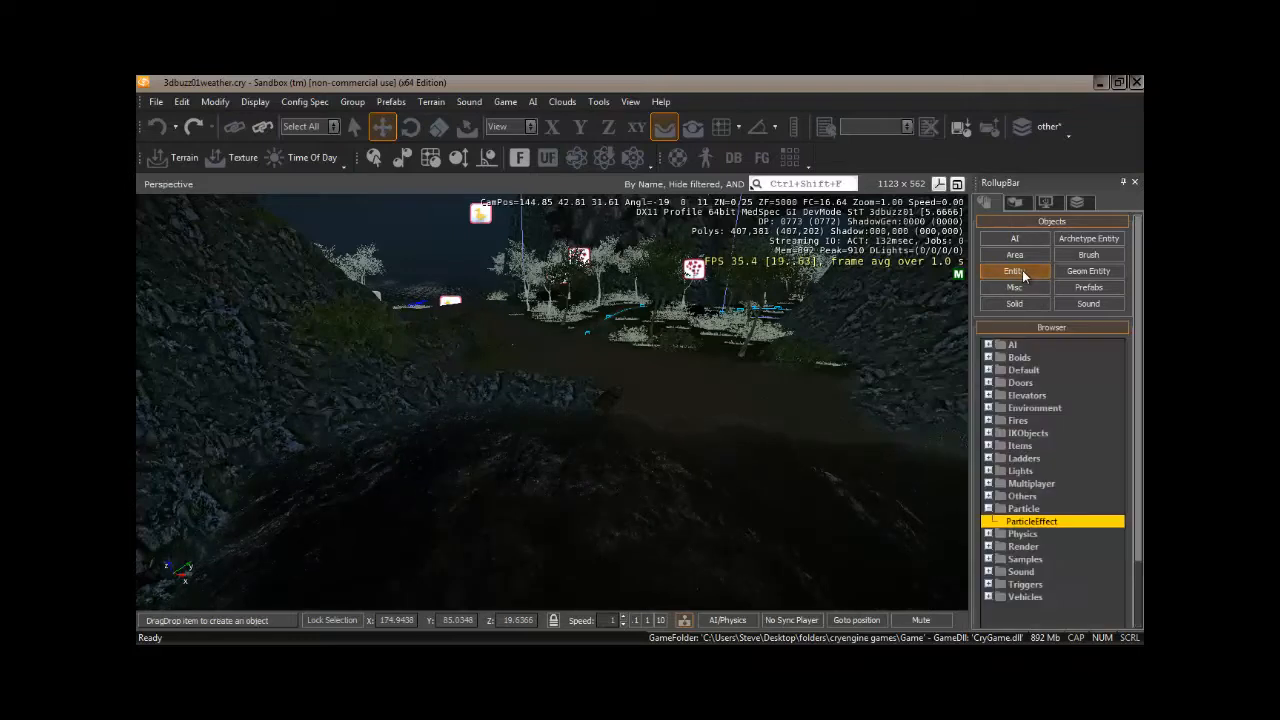
left_click(989, 508)
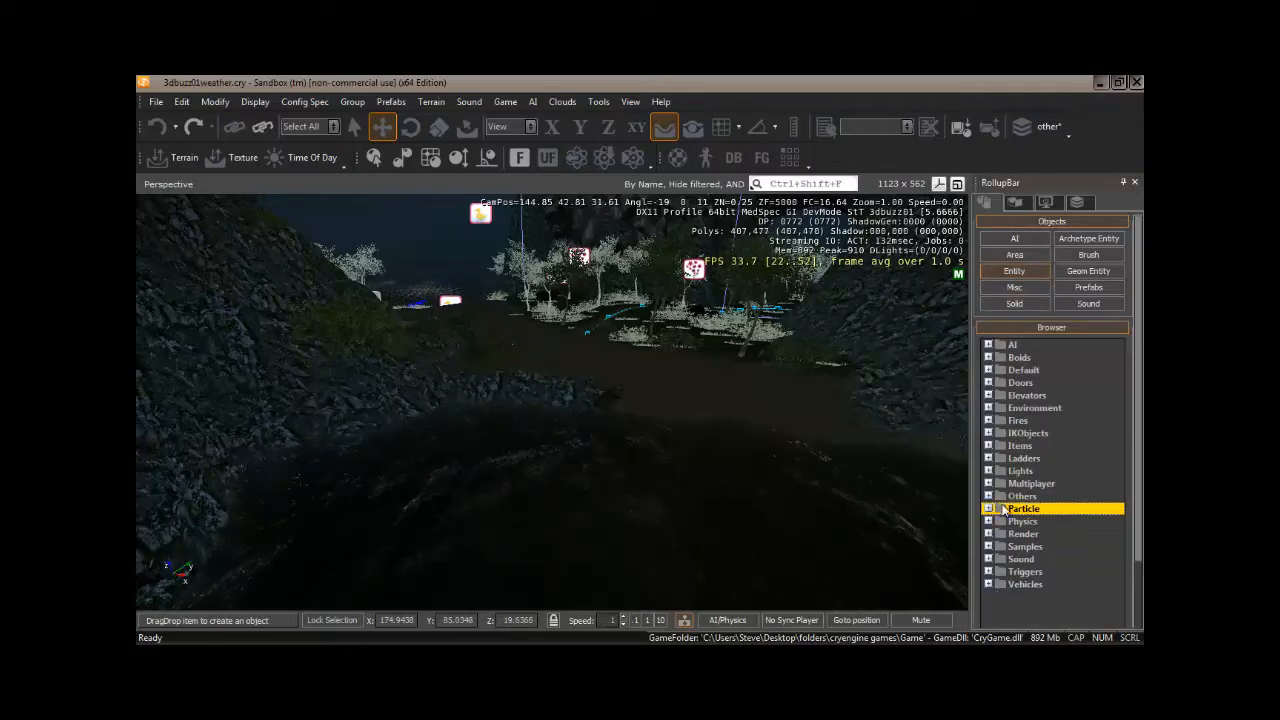
left_click(989, 408)
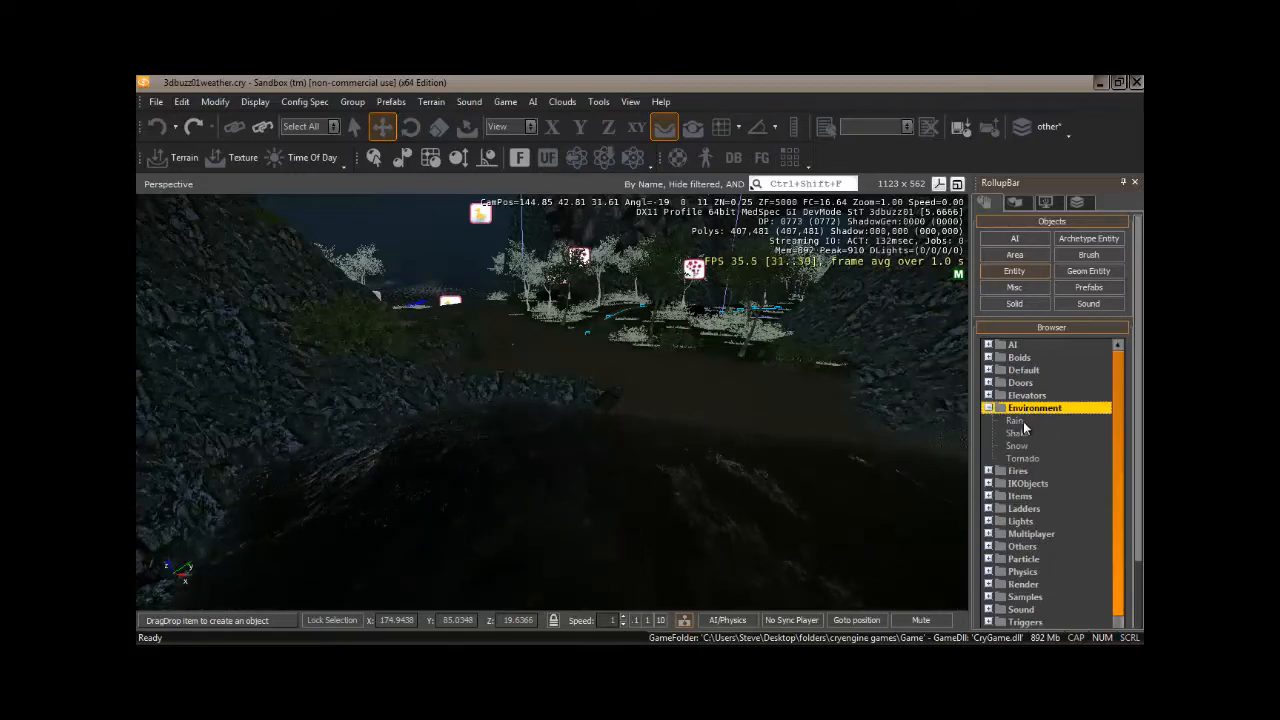
left_click_drag(1016, 424, 657, 167)
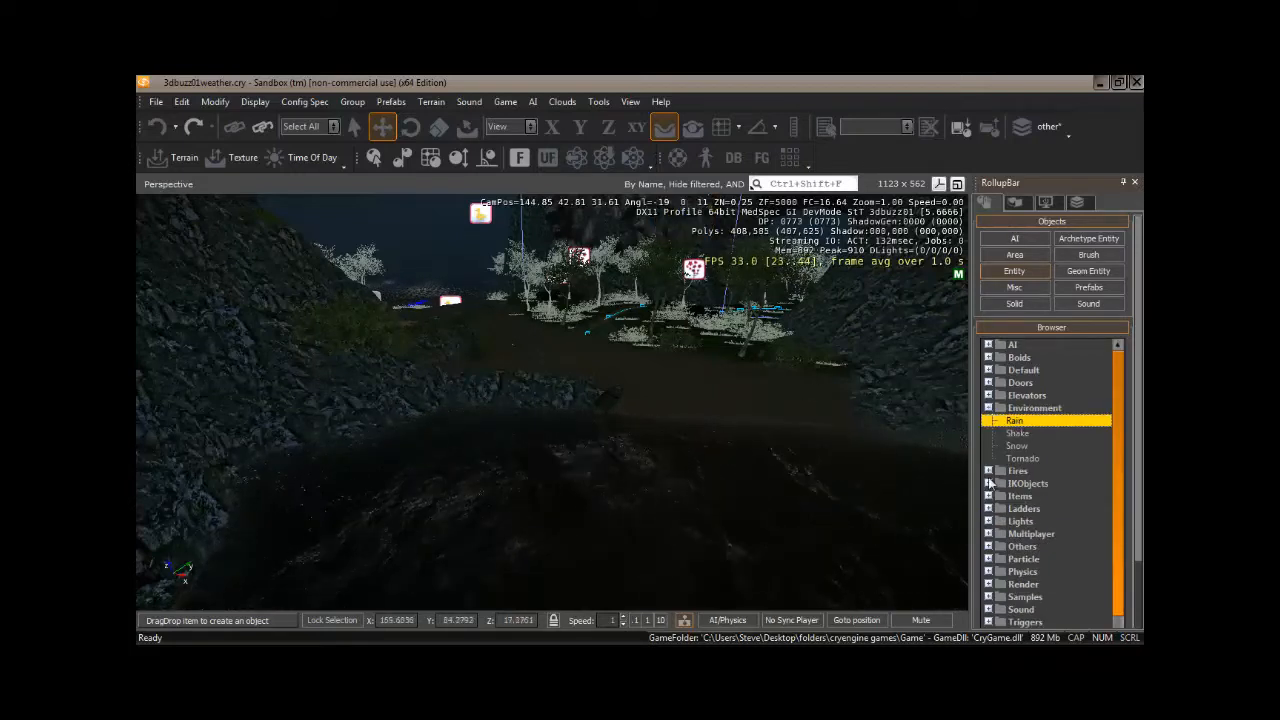
left_click(659, 366)
left_click(659, 372)
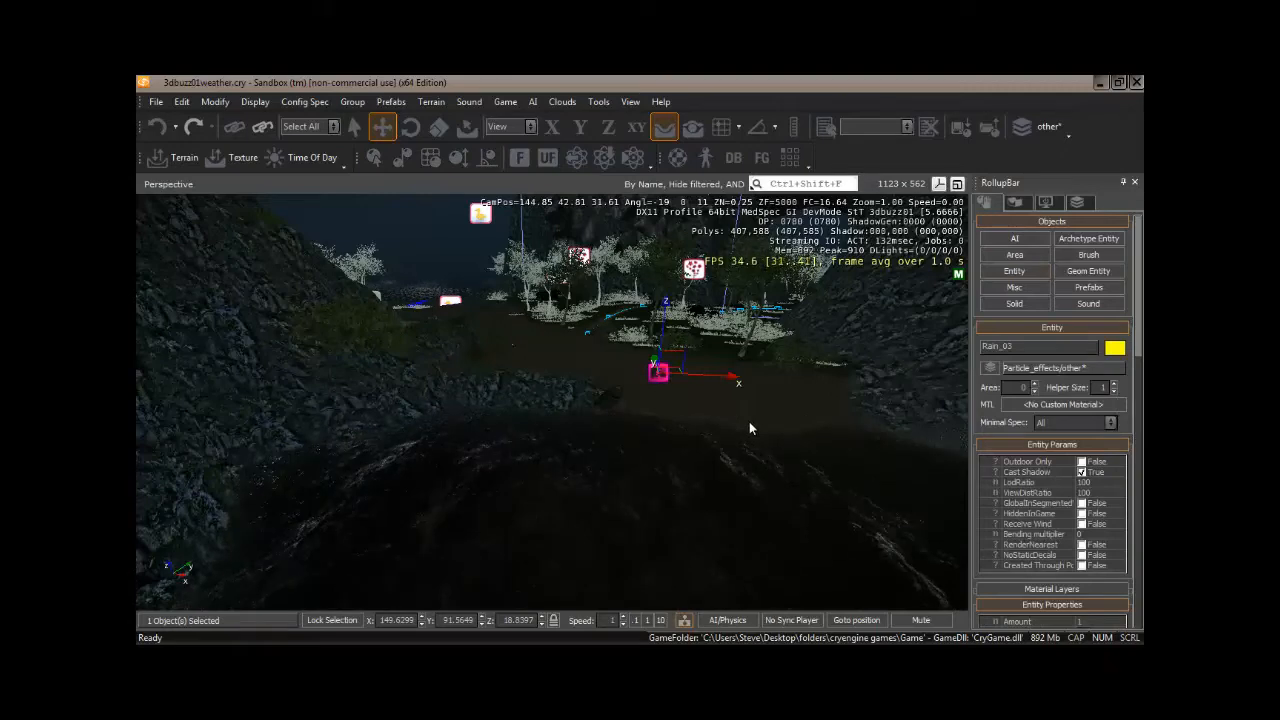
Examine how the Environment Rain entity looks at night along the riverbed towards the red house.
mouse_move(749, 424)
right_mouse_down()
mouse_move(757, 415)
mouse_move(751, 429)
right_mouse_up()
key("w")
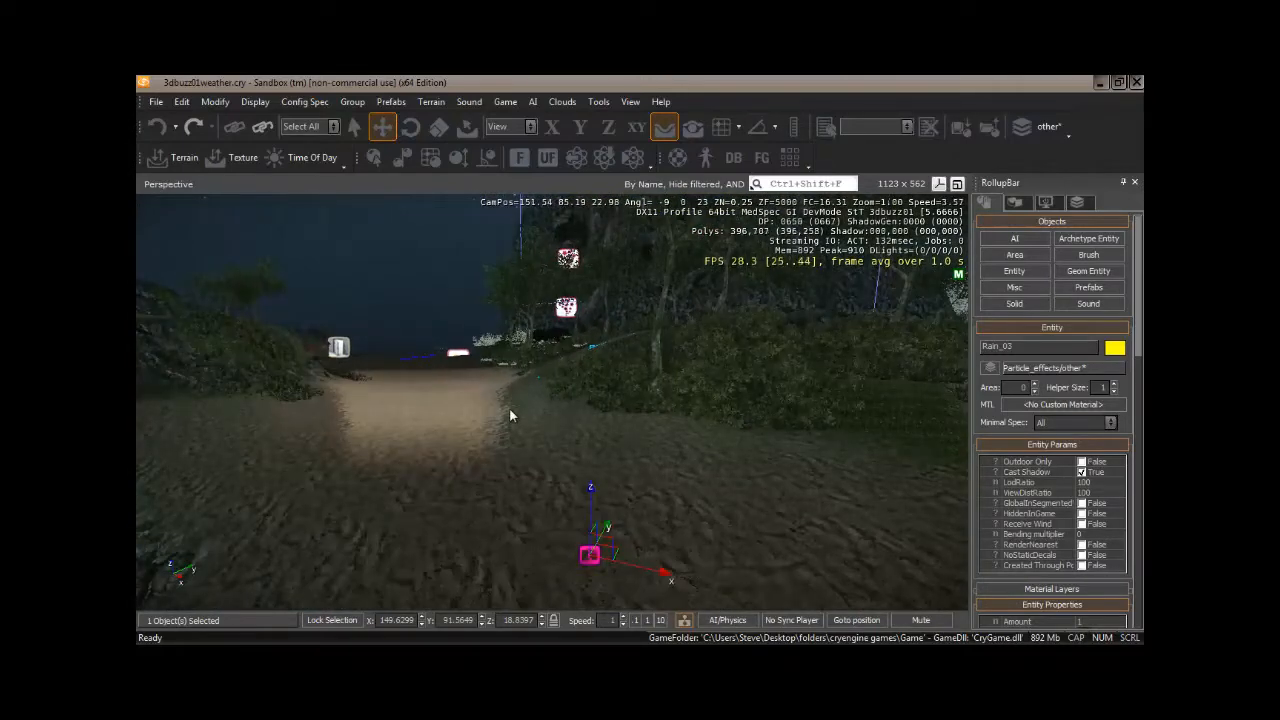
right_click_drag(497, 408, 500, 409)
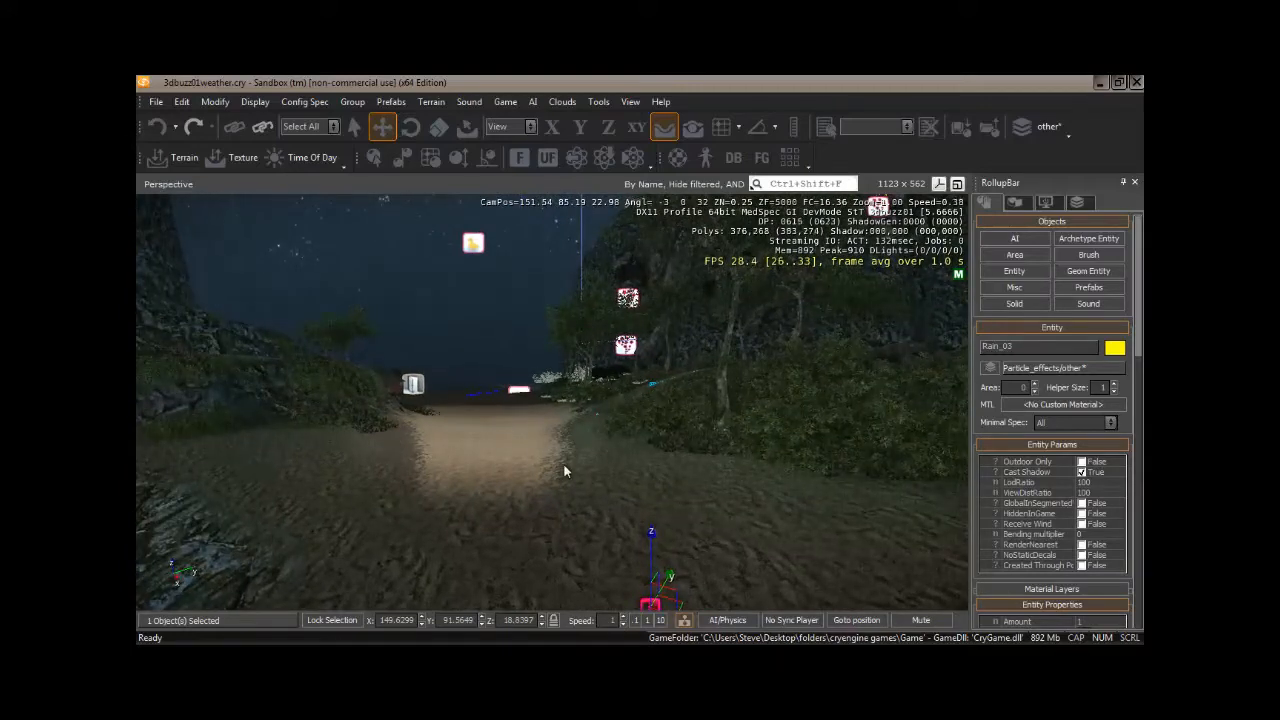
key("w")
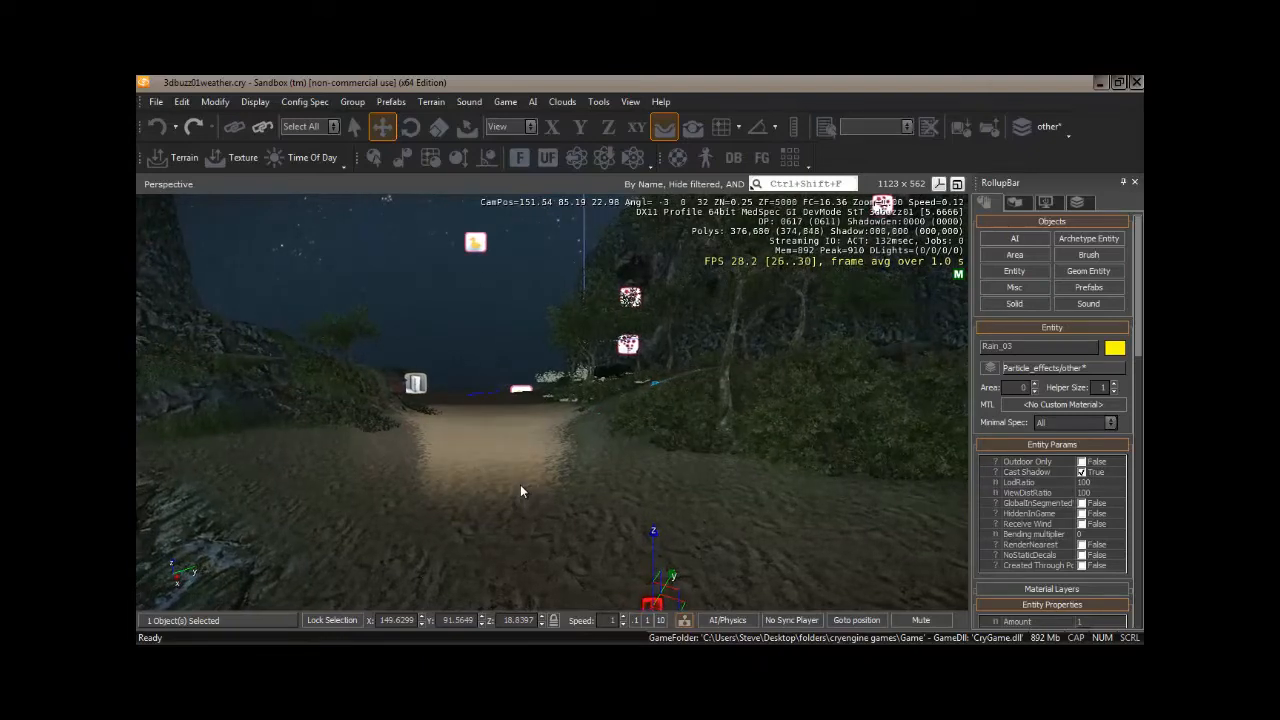
key("w")
mouse_move(520, 484)
right_mouse_down()
mouse_move(496, 483)
mouse_move(525, 489)
right_mouse_up()
key("w")
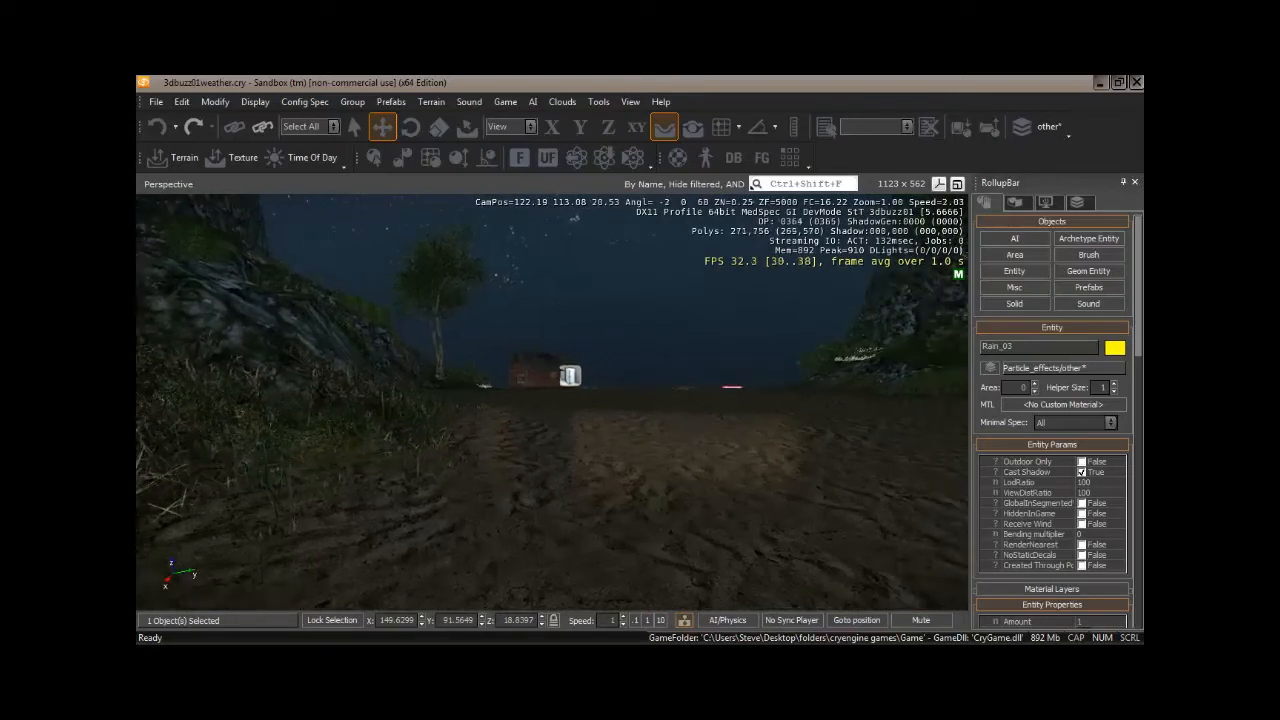
Set the Rain entity's Amount to 3 and inspect the heavier rain along the riverbed back to the boat.
left_click_drag(1140, 328, 1140, 400)
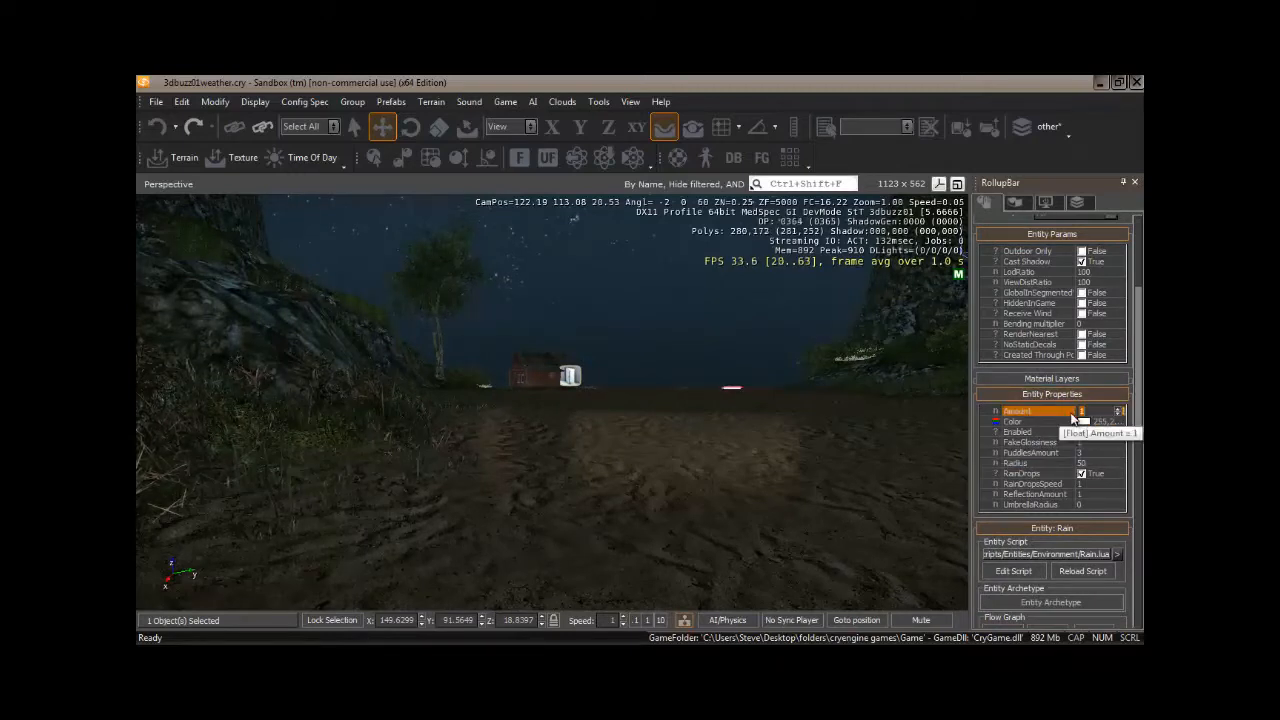
type("3")
key("Return")
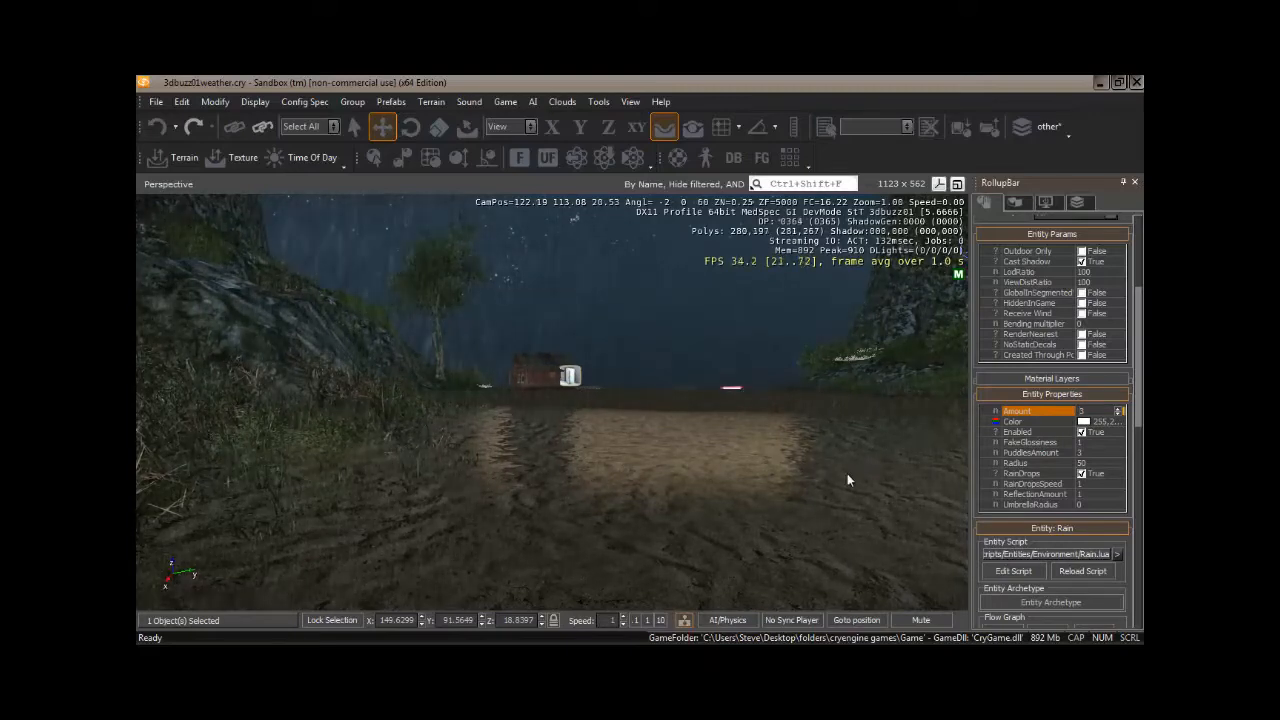
mouse_move(757, 467)
right_mouse_down()
mouse_move(768, 464)
mouse_move(757, 469)
right_mouse_up()
key("s")
key("s")
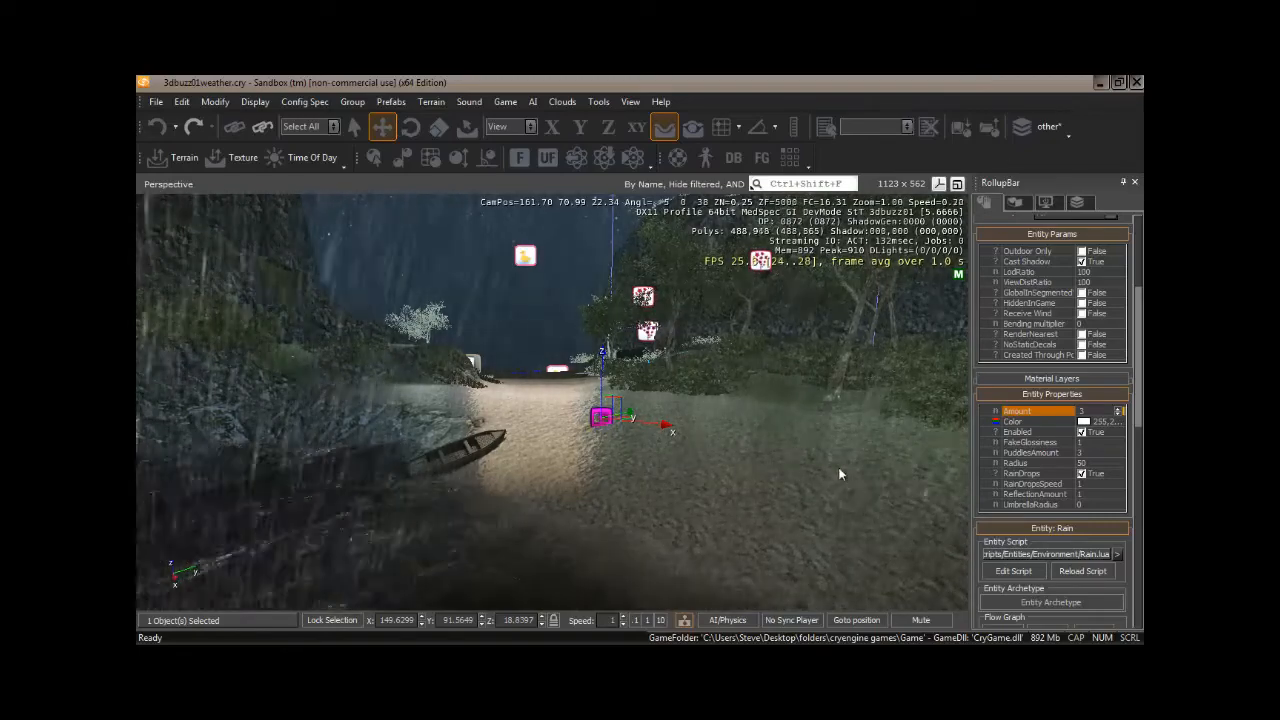
Turn off Cast Shadow for the Rain entity and change its colour to a darker blue-grey with hue 130, saturation 40 and red 168.
left_click(1081, 261)
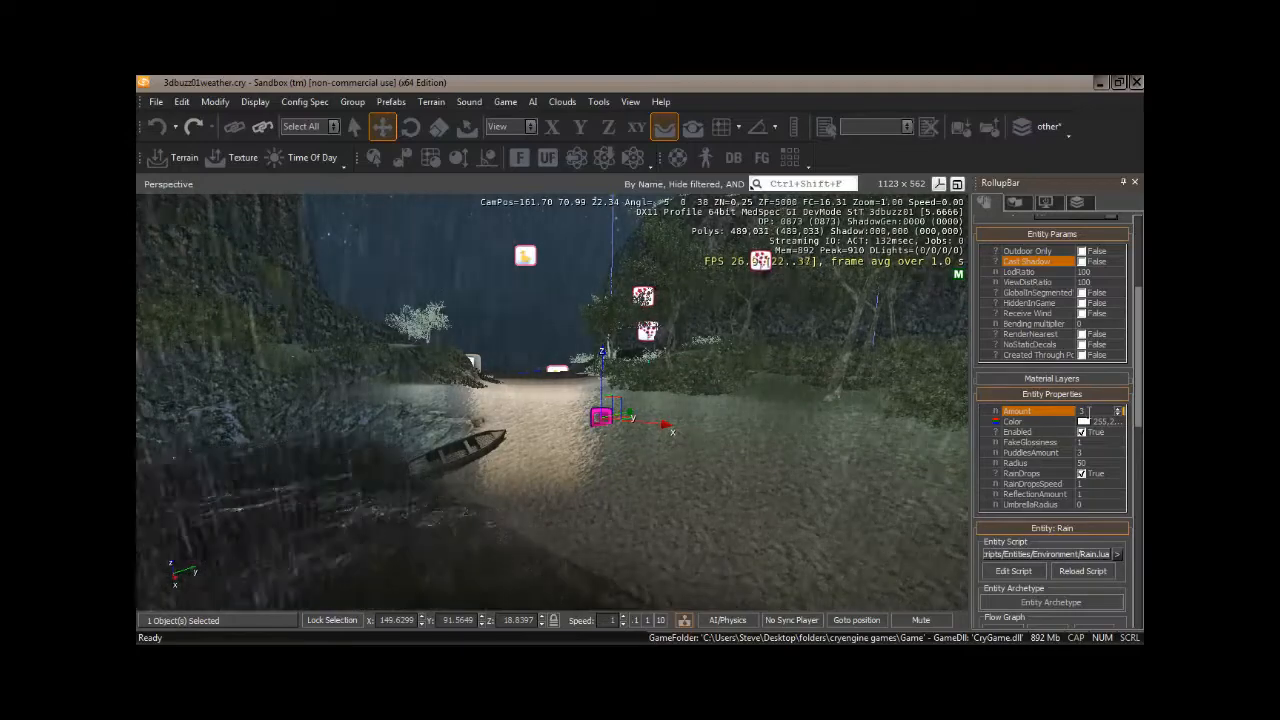
left_click(1084, 422)
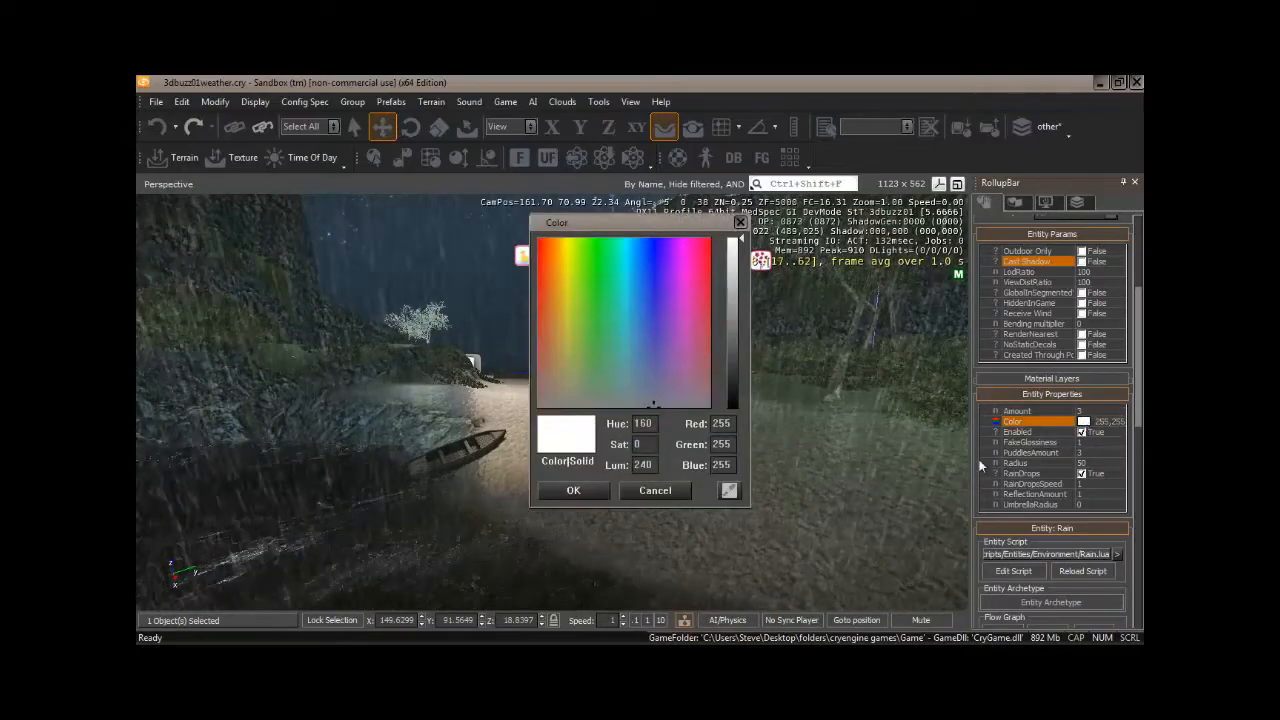
left_click(631, 378)
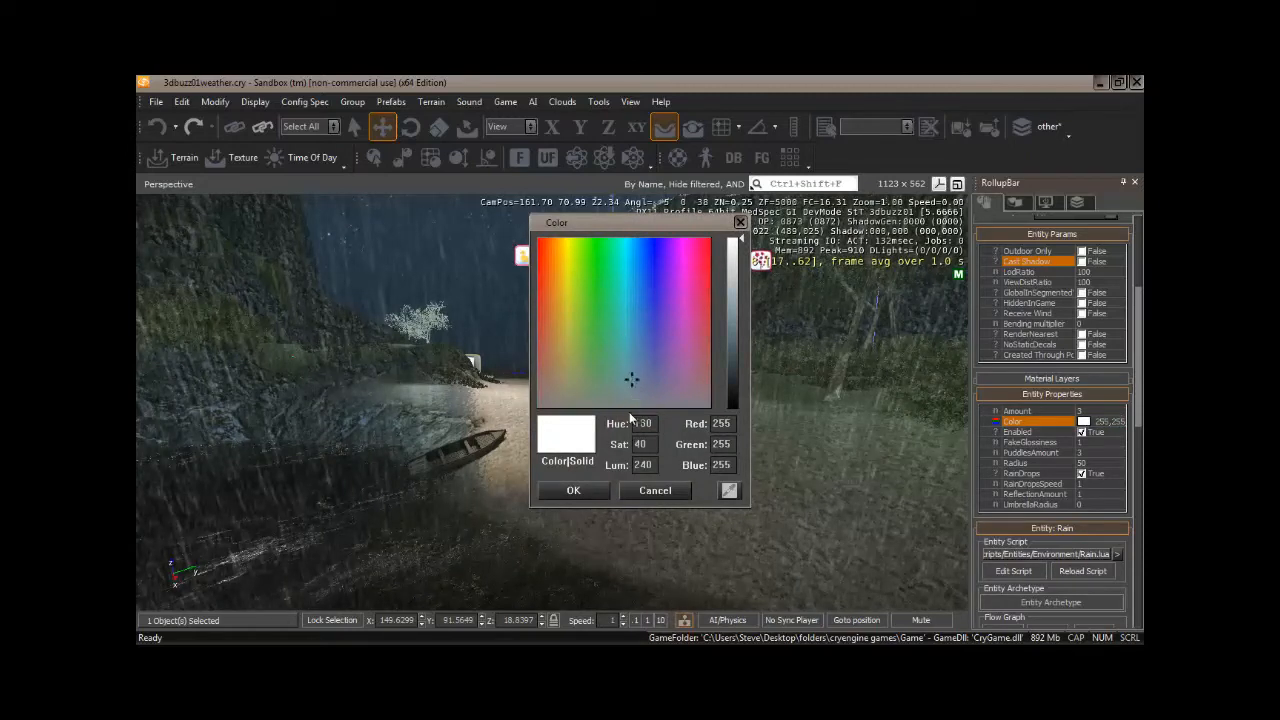
left_click(735, 285)
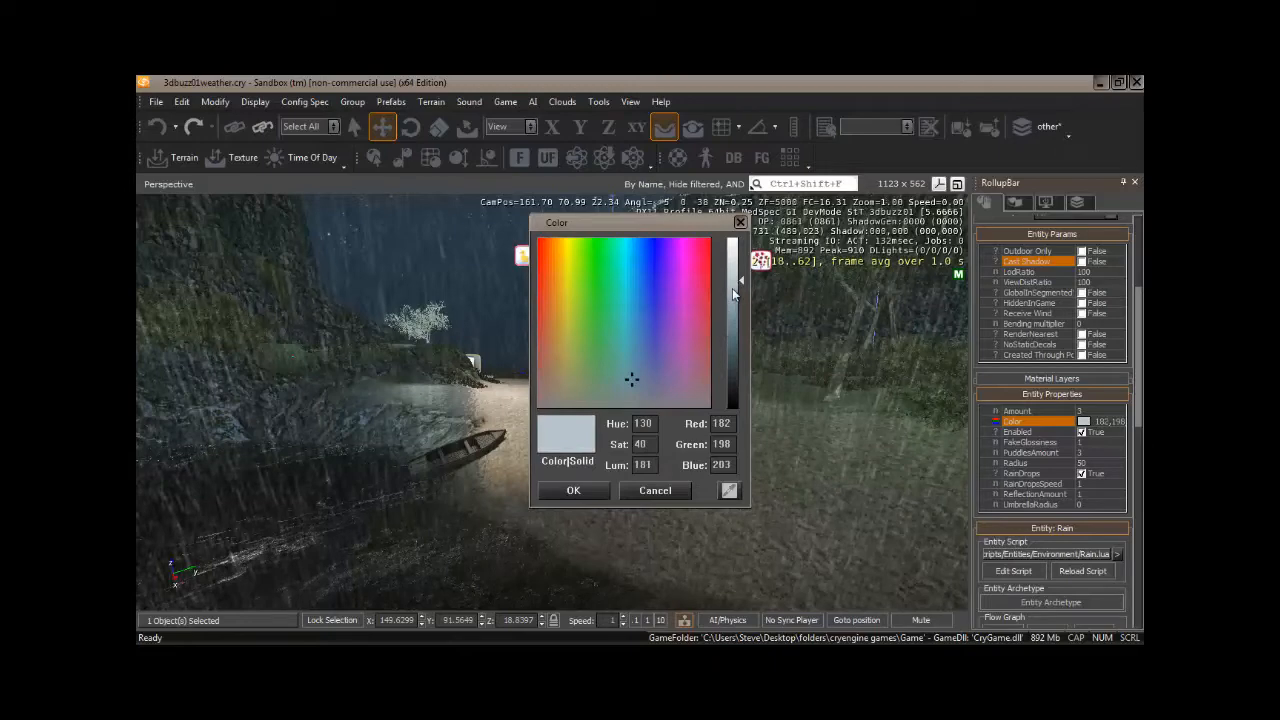
left_click(733, 289)
left_click(574, 490)
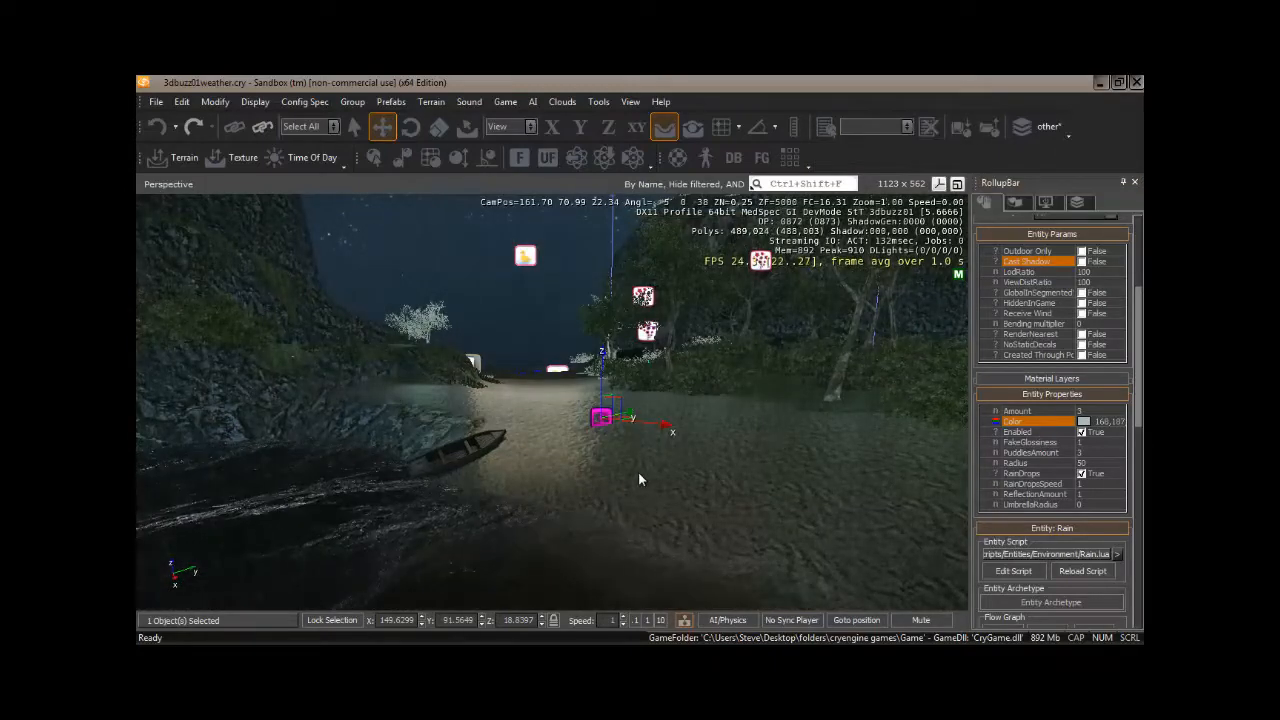
Set the Rain entity's FakeGlossiness to 0.01 and its ReflectionAmount to 0.12.
right_click_drag(638, 472, 626, 471)
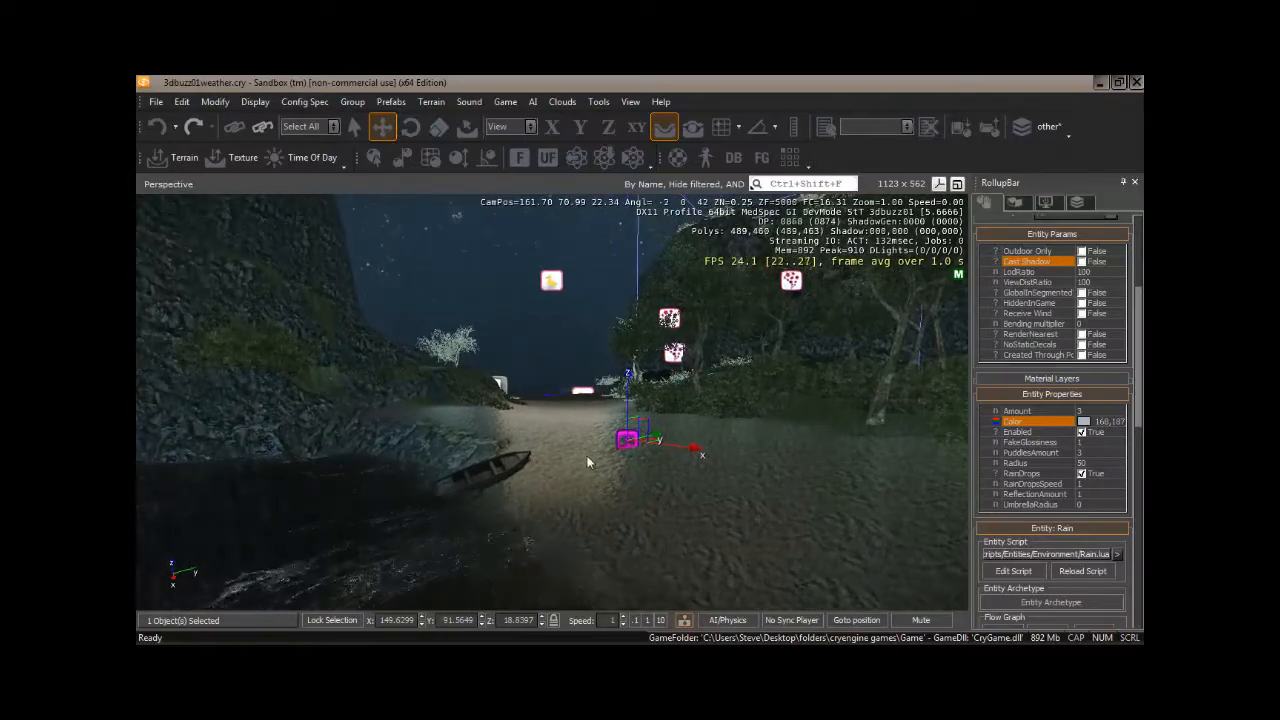
key("w")
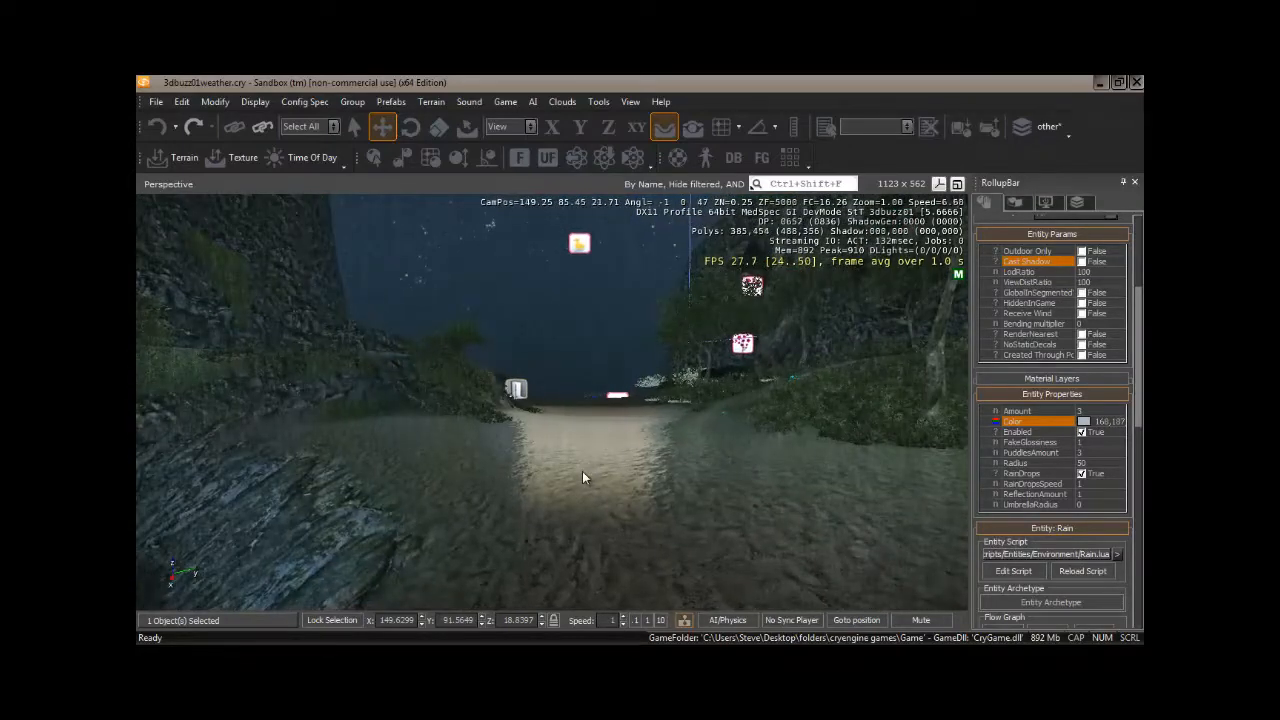
right_click_drag(583, 472, 591, 472)
key("s")
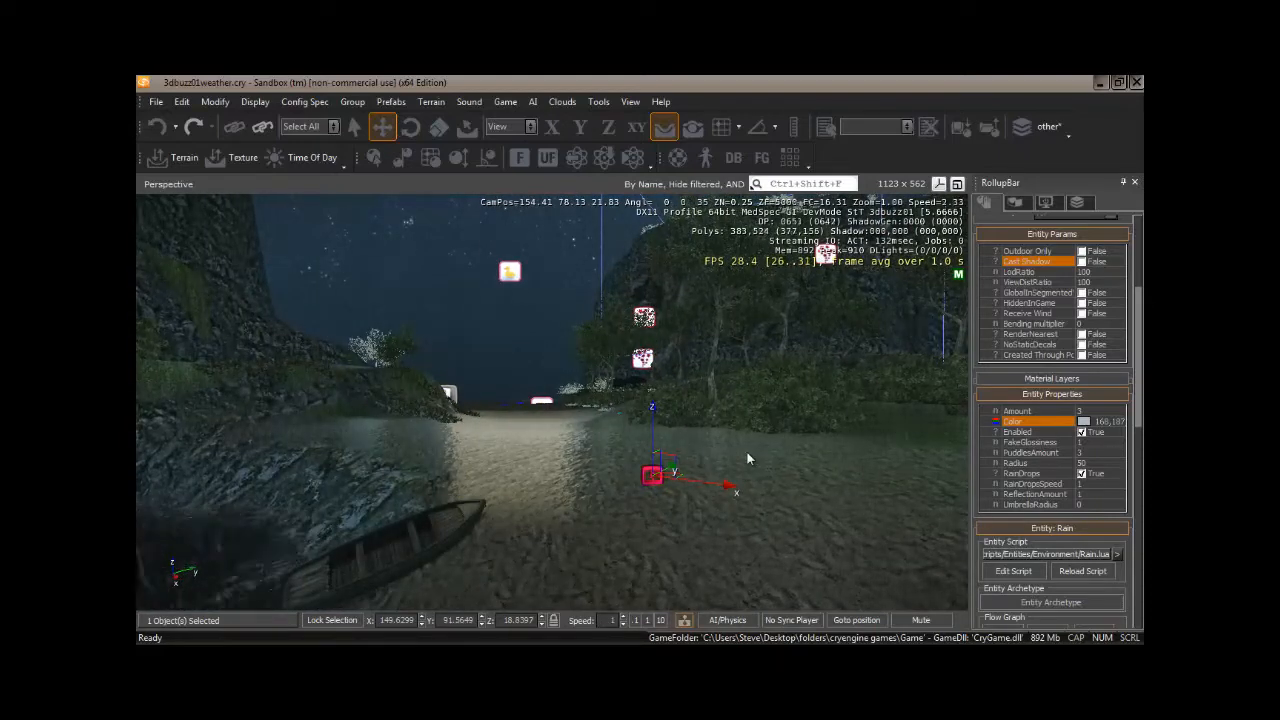
mouse_move(760, 456)
right_mouse_down()
mouse_move(737, 449)
mouse_move(748, 452)
right_mouse_up()
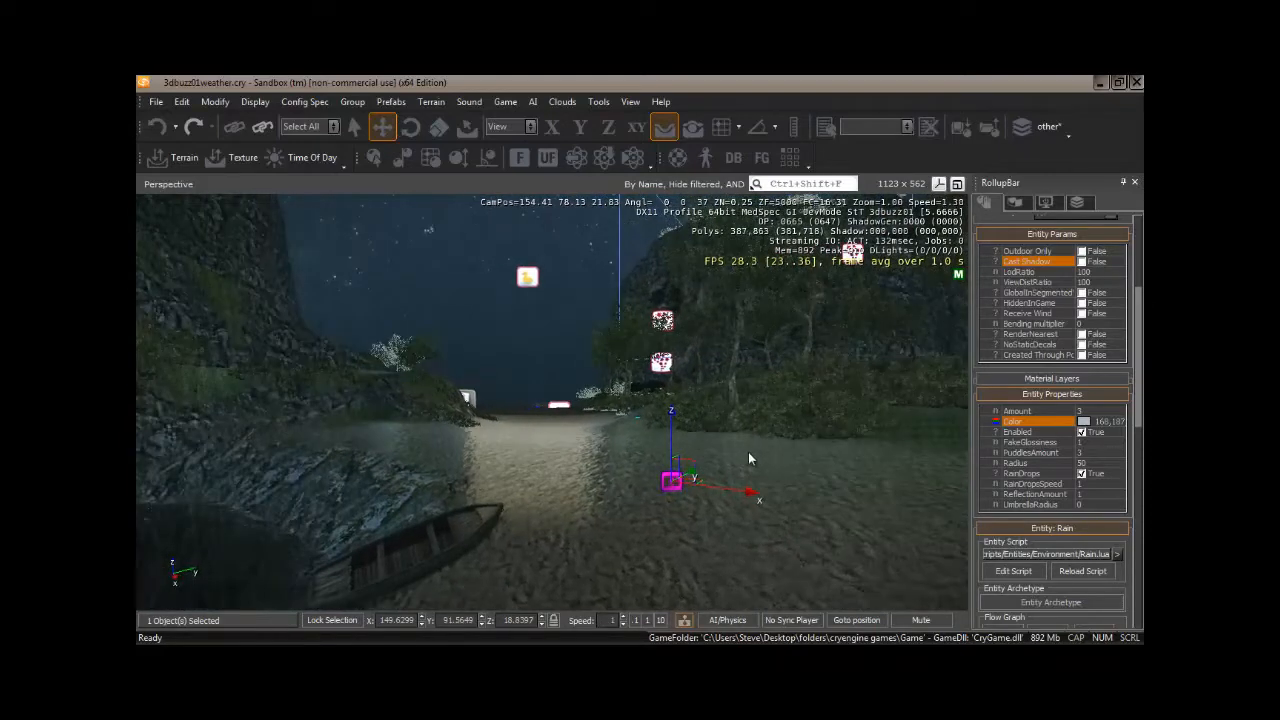
left_click(1084, 443)
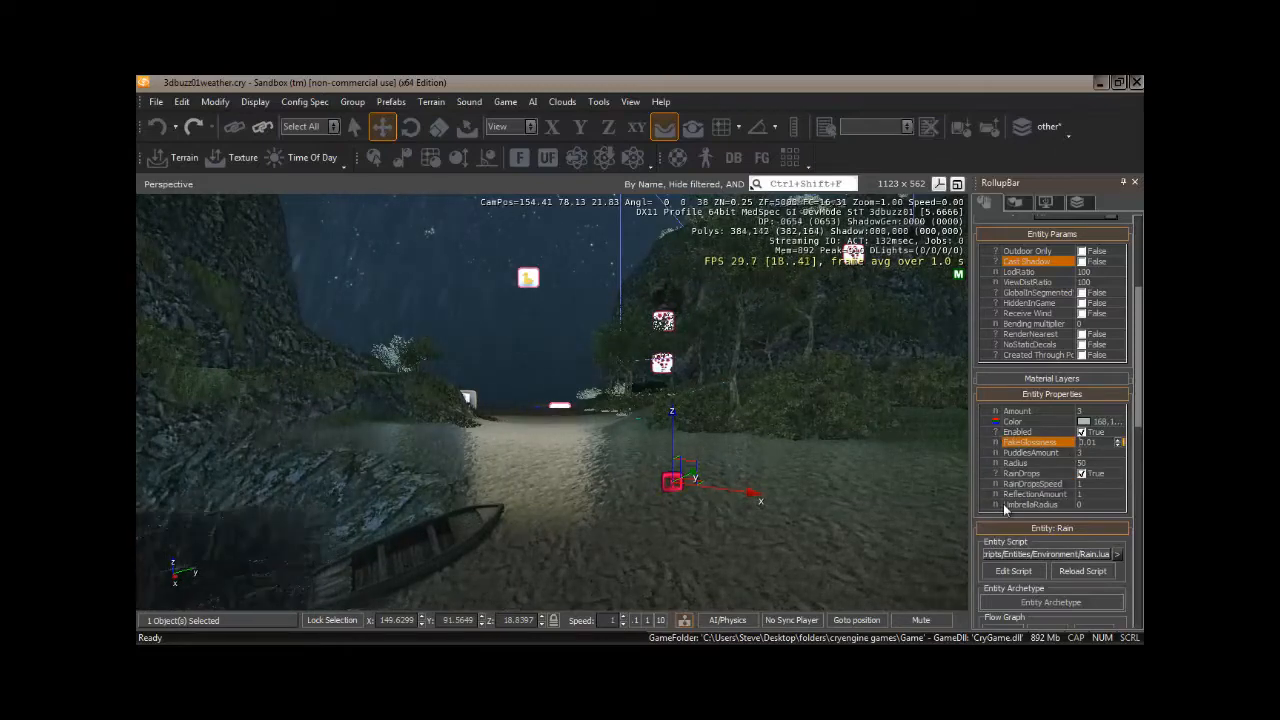
left_click(1085, 494)
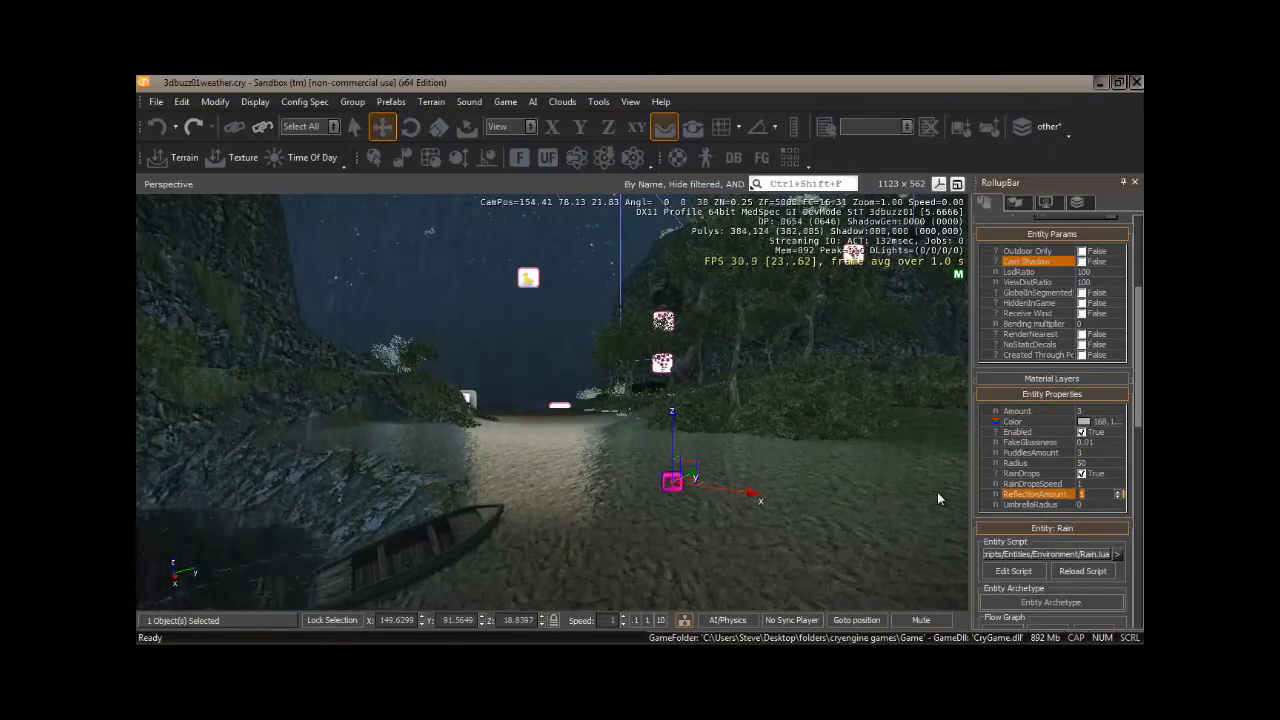
type(".12")
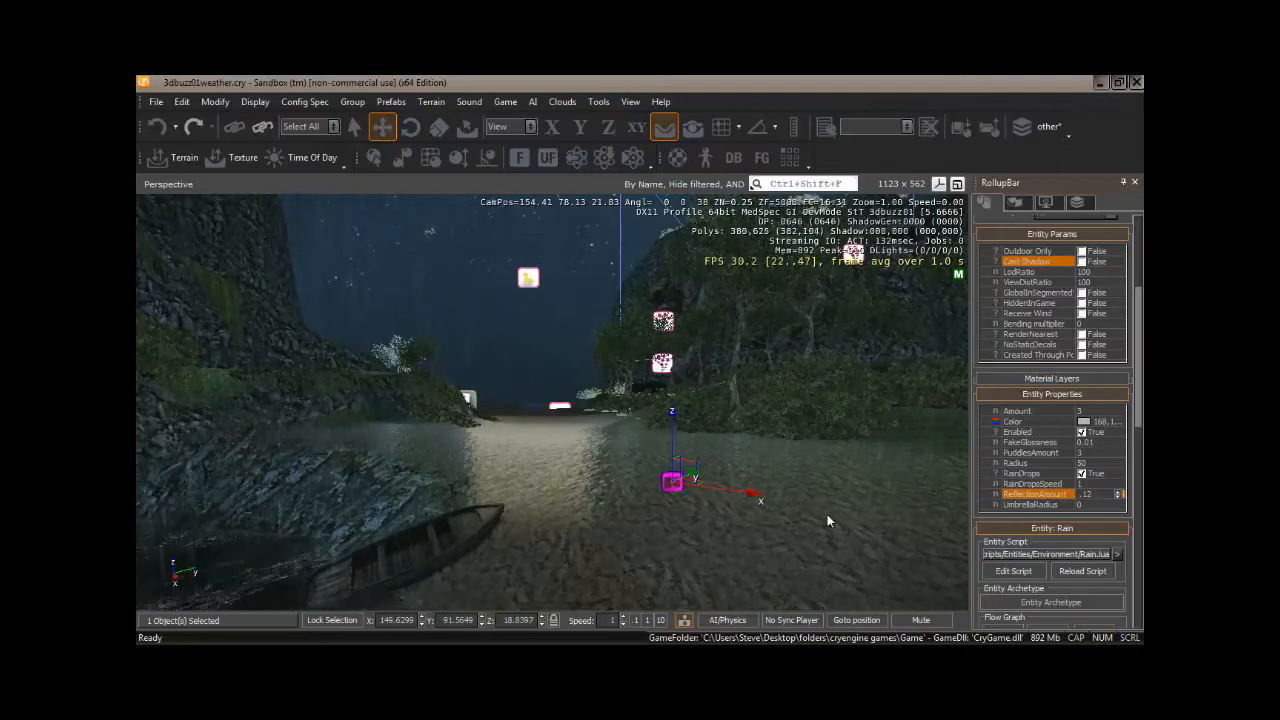
Try a PuddlesAmount of 2 on the Rain entity and inspect the wet riverbed.
left_click(1082, 452)
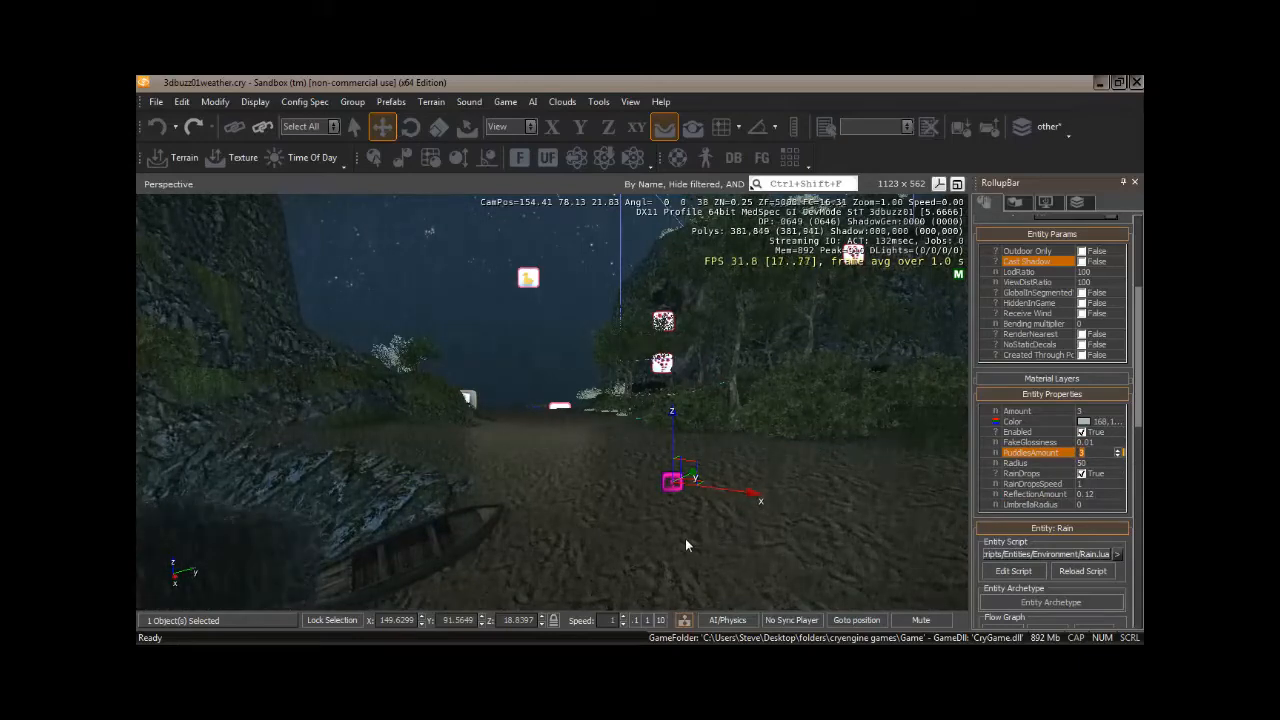
type("2")
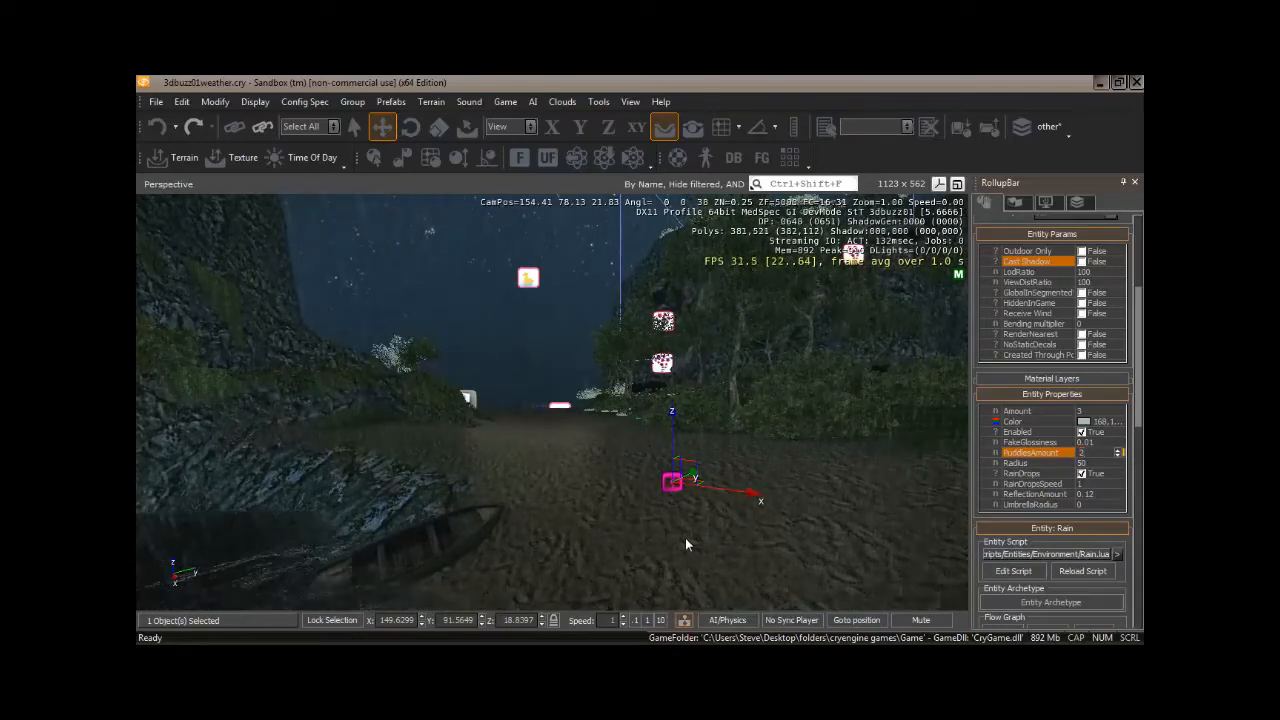
right_click_drag(590, 511, 589, 511)
key("w")
key("w")
key("w")
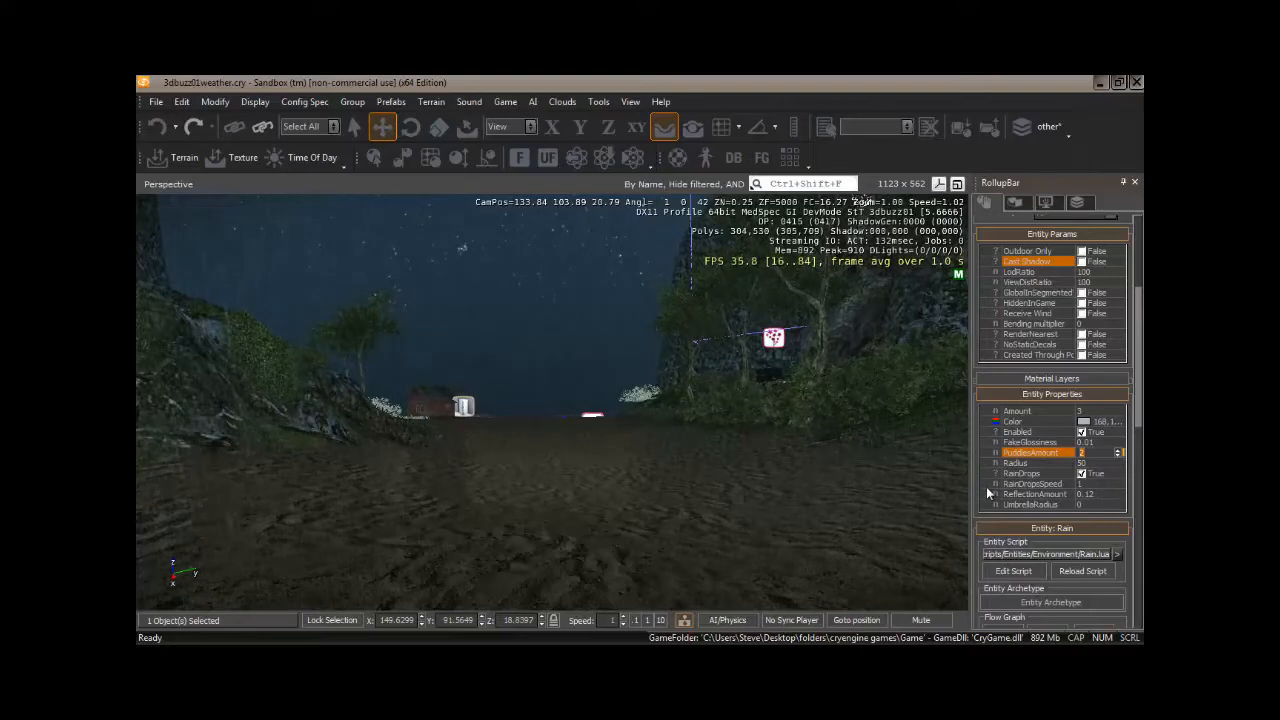
Set the Rain entity's PuddlesAmount to 3 and its ReflectionAmount to 0.2, checking the reflections on the riverbed.
type("3")
right_click_drag(612, 494, 594, 492)
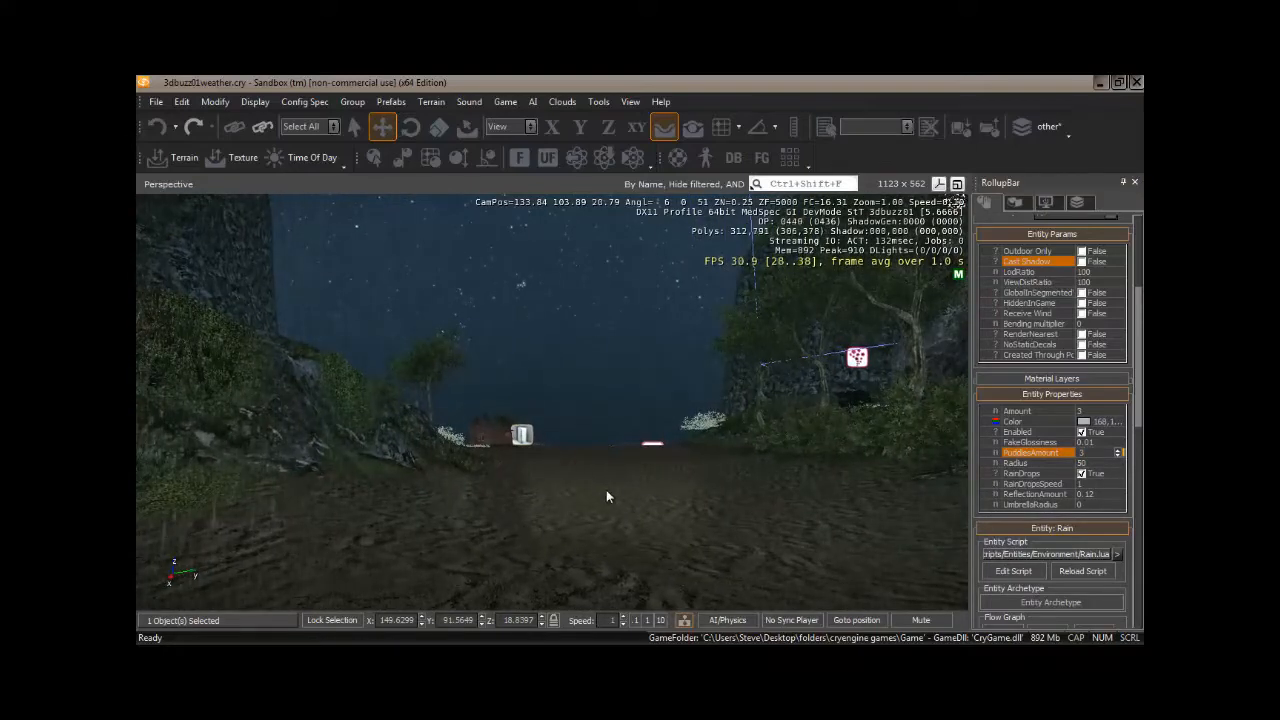
right_click_drag(635, 505, 810, 512)
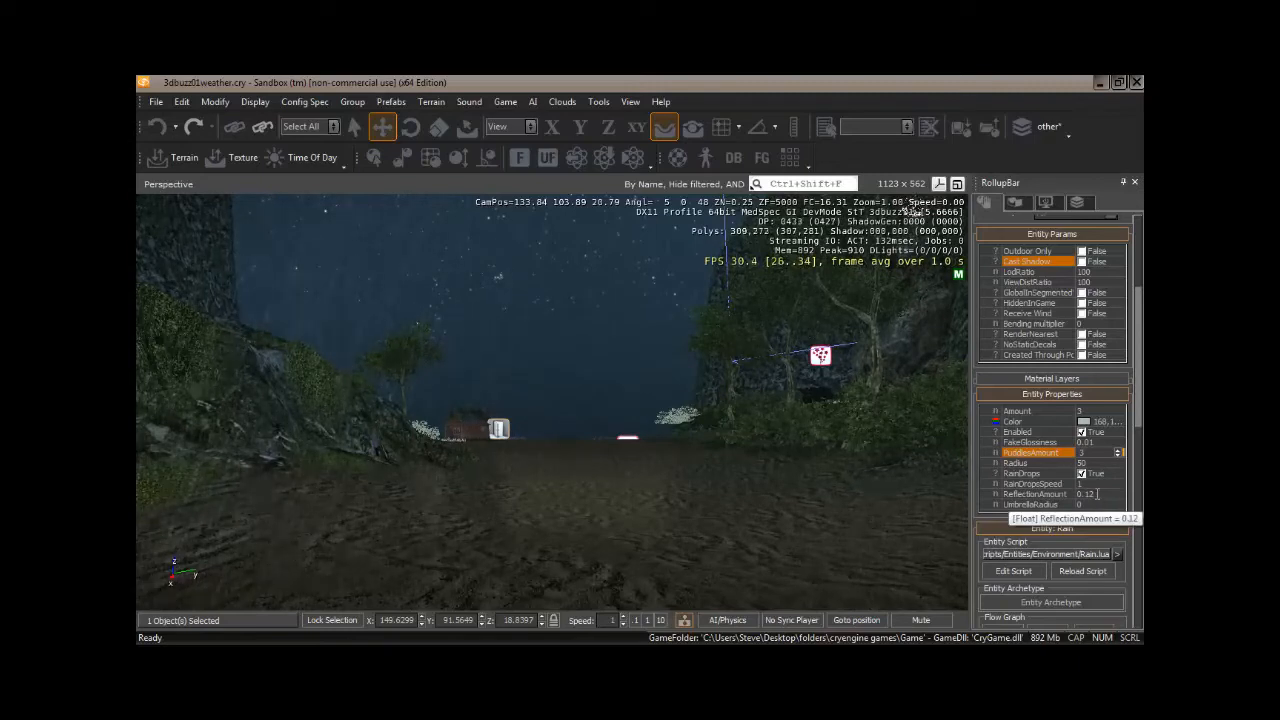
left_click(1096, 493)
type("0.2")
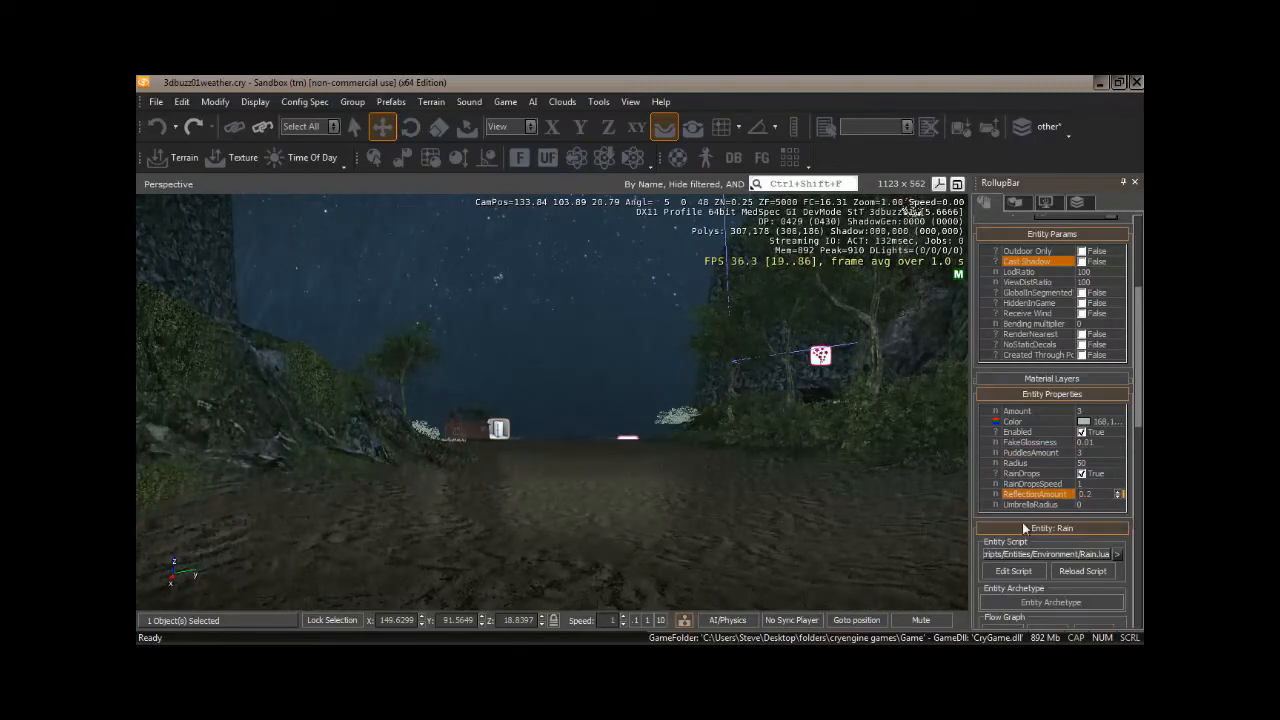
right_click_drag(718, 520, 733, 516)
key("w")
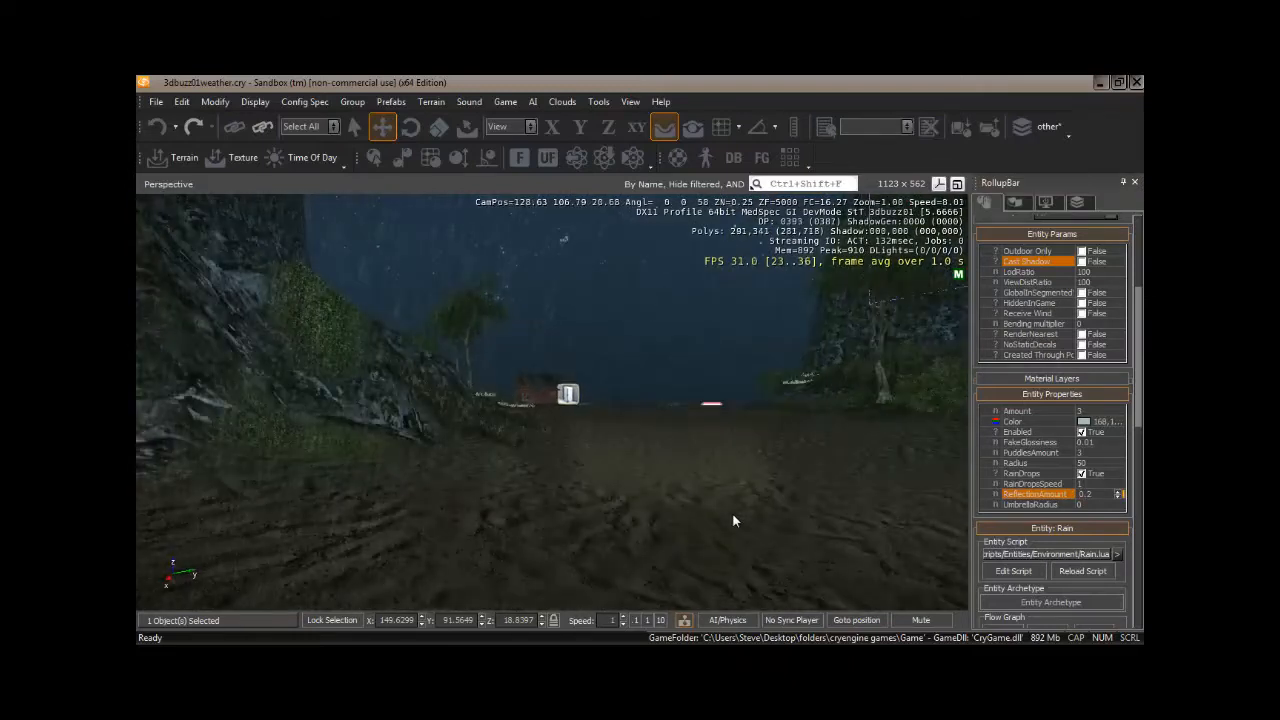
Set the Rain entity's Radius to 400.
left_click(1093, 463)
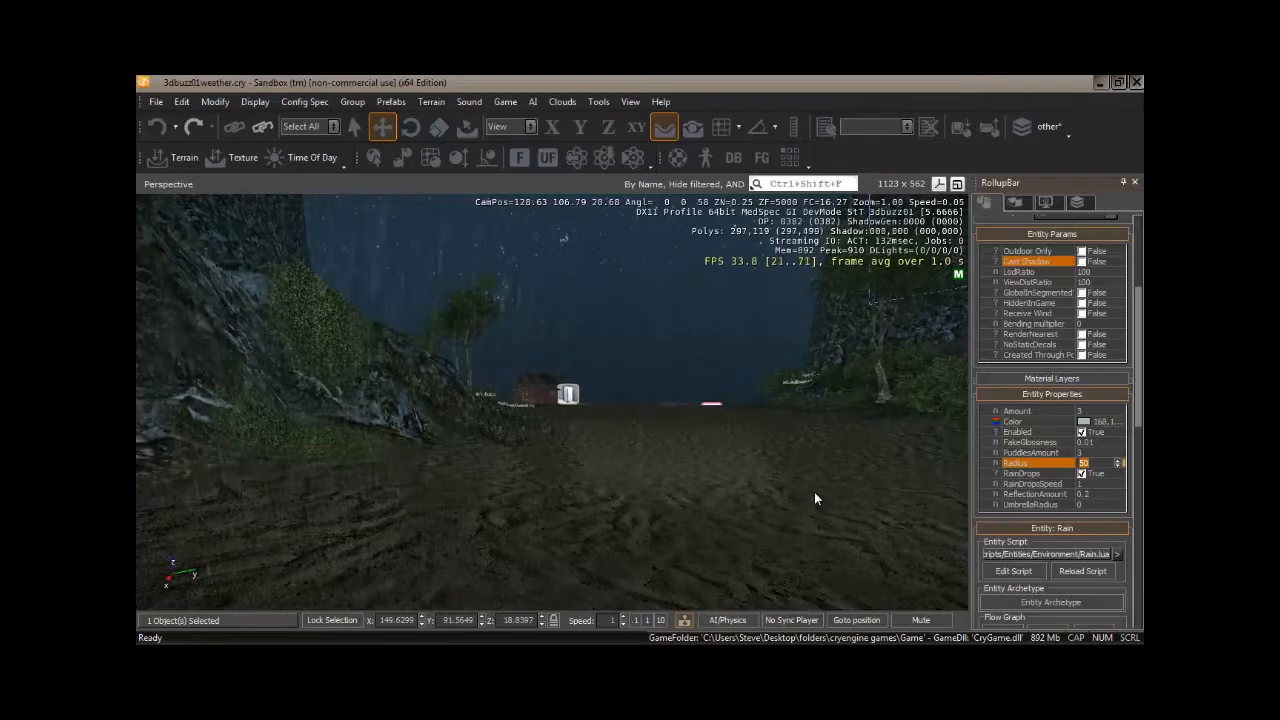
type("4")
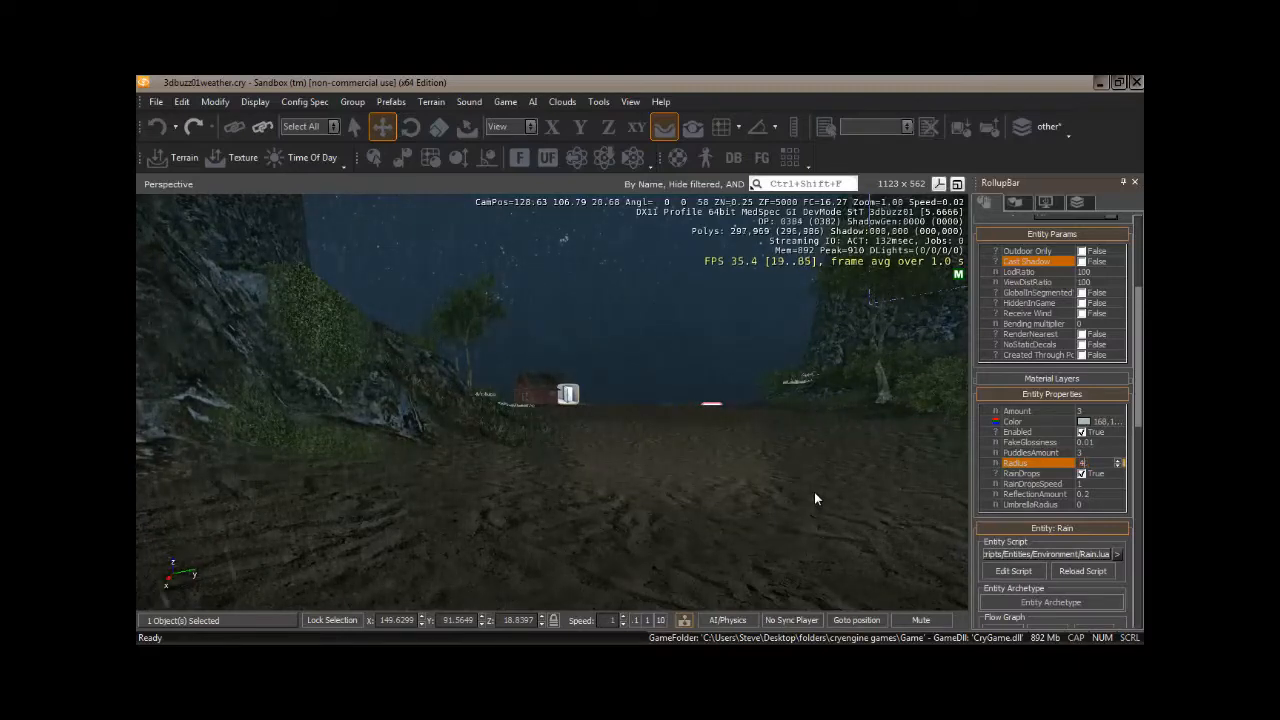
type("00")
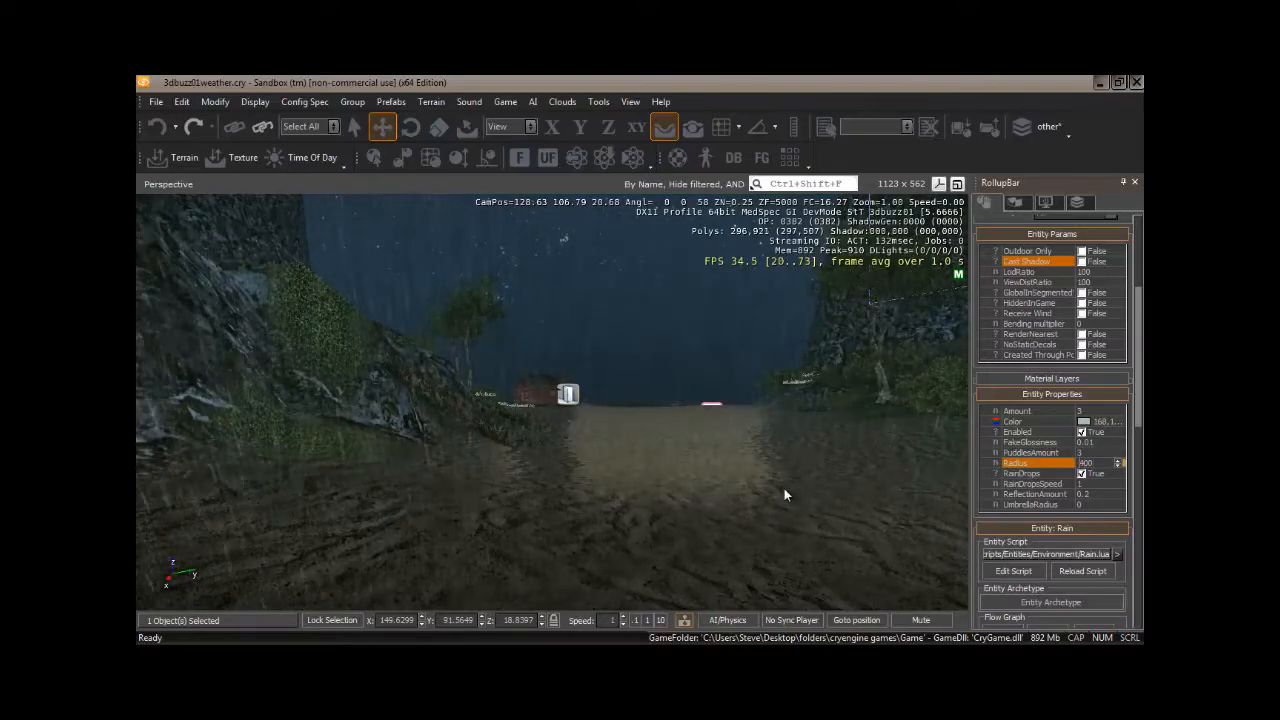
Examine the rain around and inside the red fishing house, using a camera speed of 0.1 for the interior.
right_click_drag(784, 488, 665, 515)
key("w")
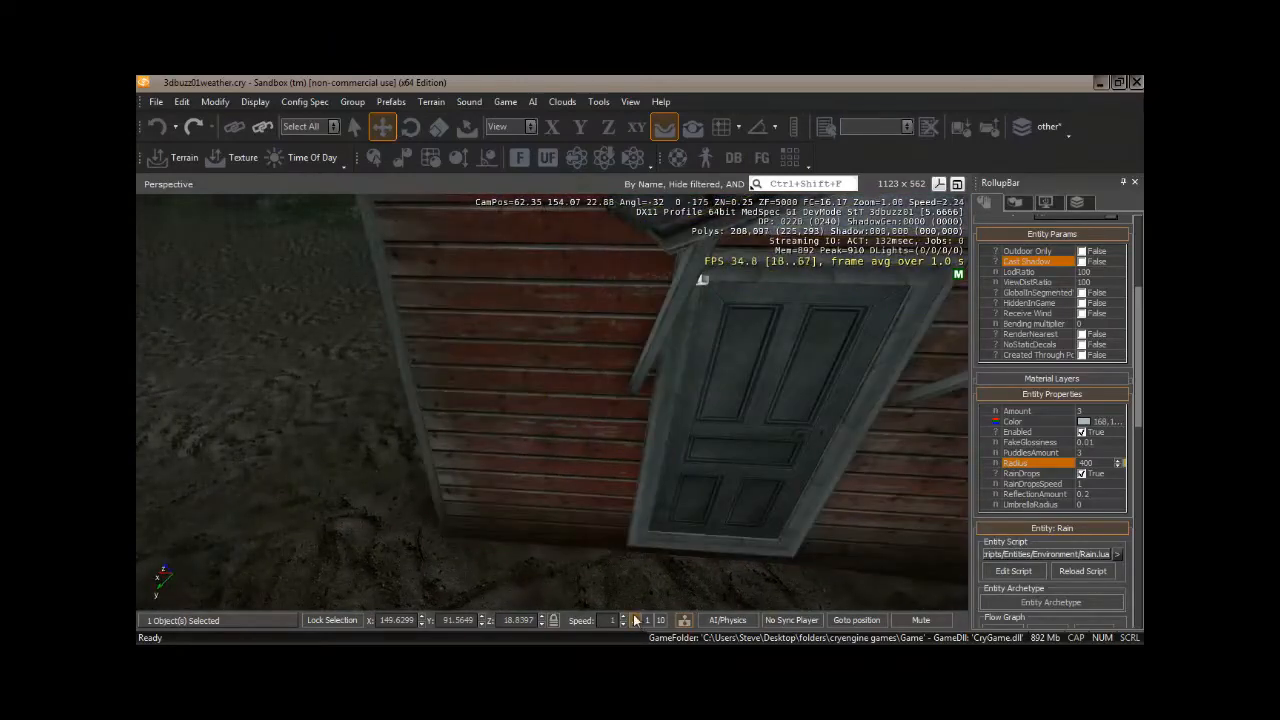
left_click(634, 620)
right_click_drag(730, 424, 728, 426)
key("w")
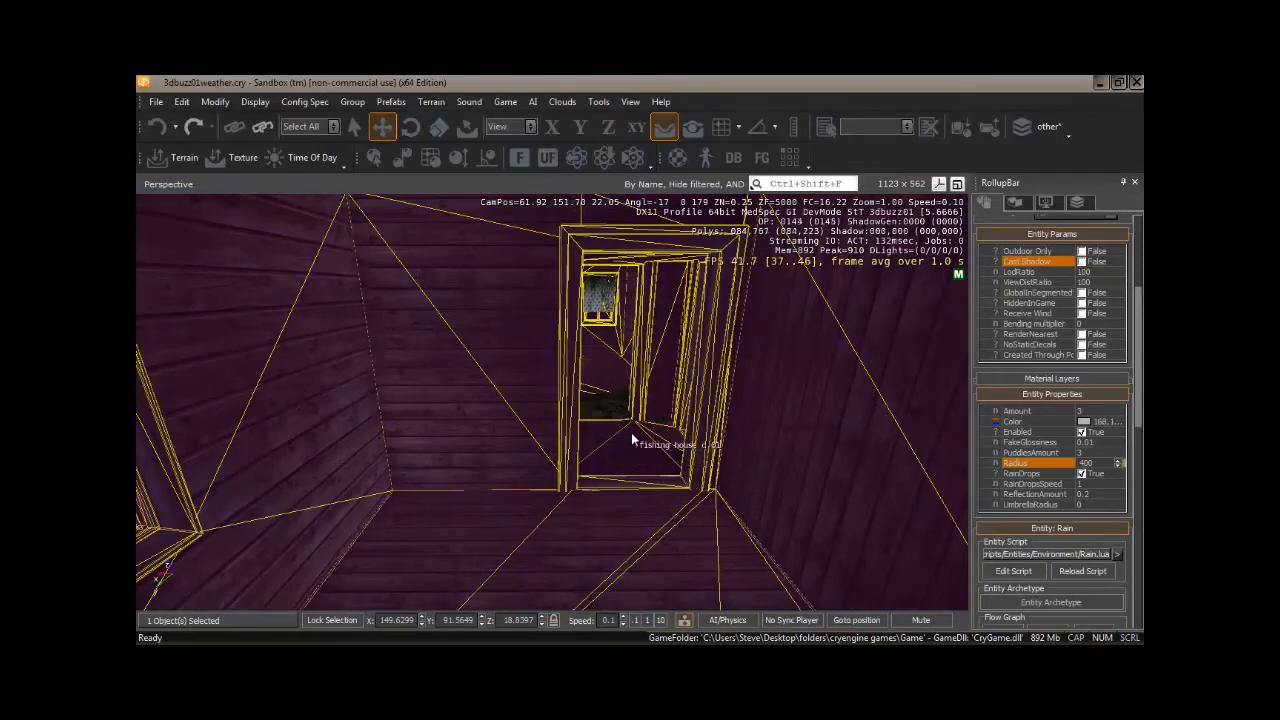
right_click_drag(631, 432, 608, 419)
key("s")
key("w")
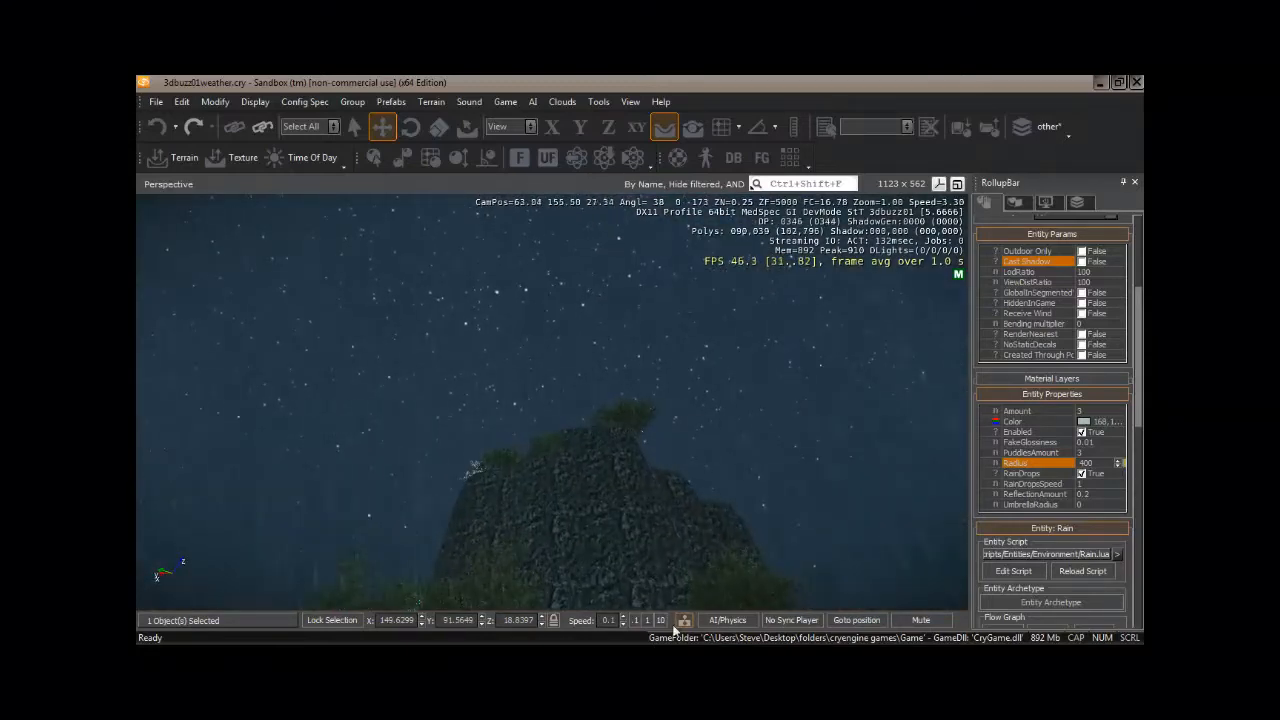
Examine the rain outside and inside the lighthouse, flying there at camera speed 1 and slowing to 0.1 for the interior.
left_click(647, 620)
key("w")
right_click_drag(603, 535, 610, 538)
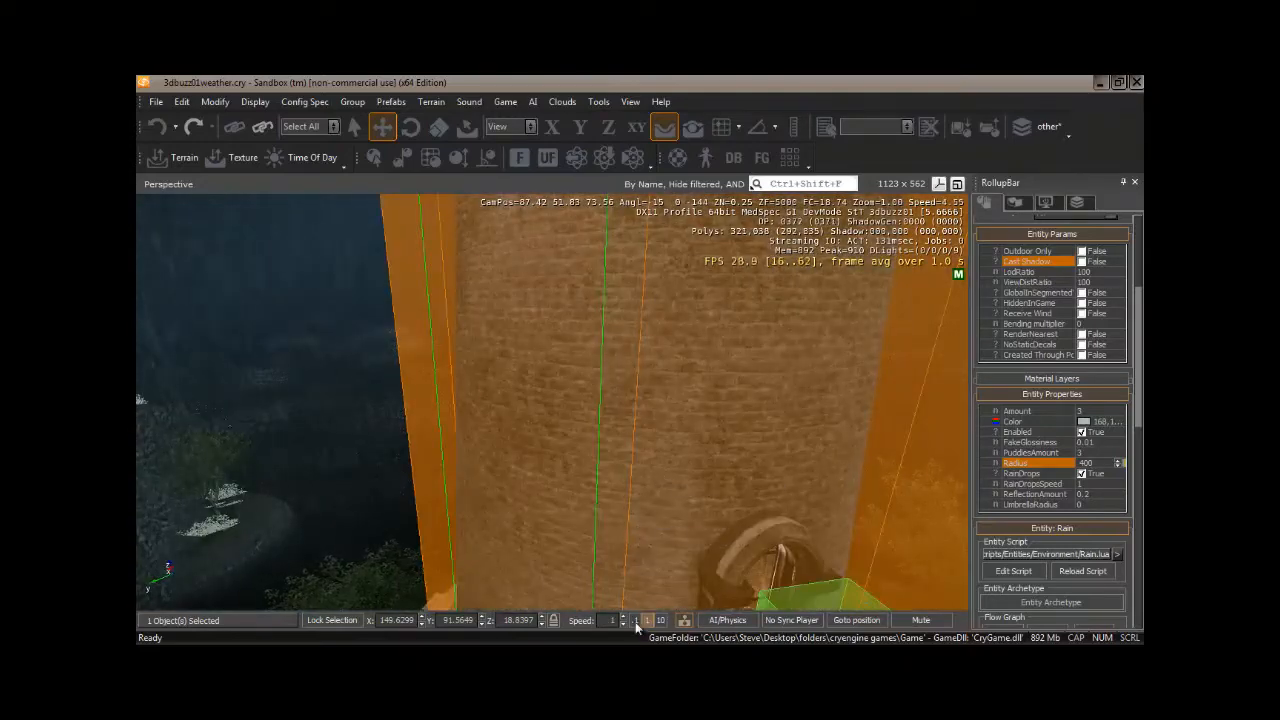
scroll(700, 556, "up", 2)
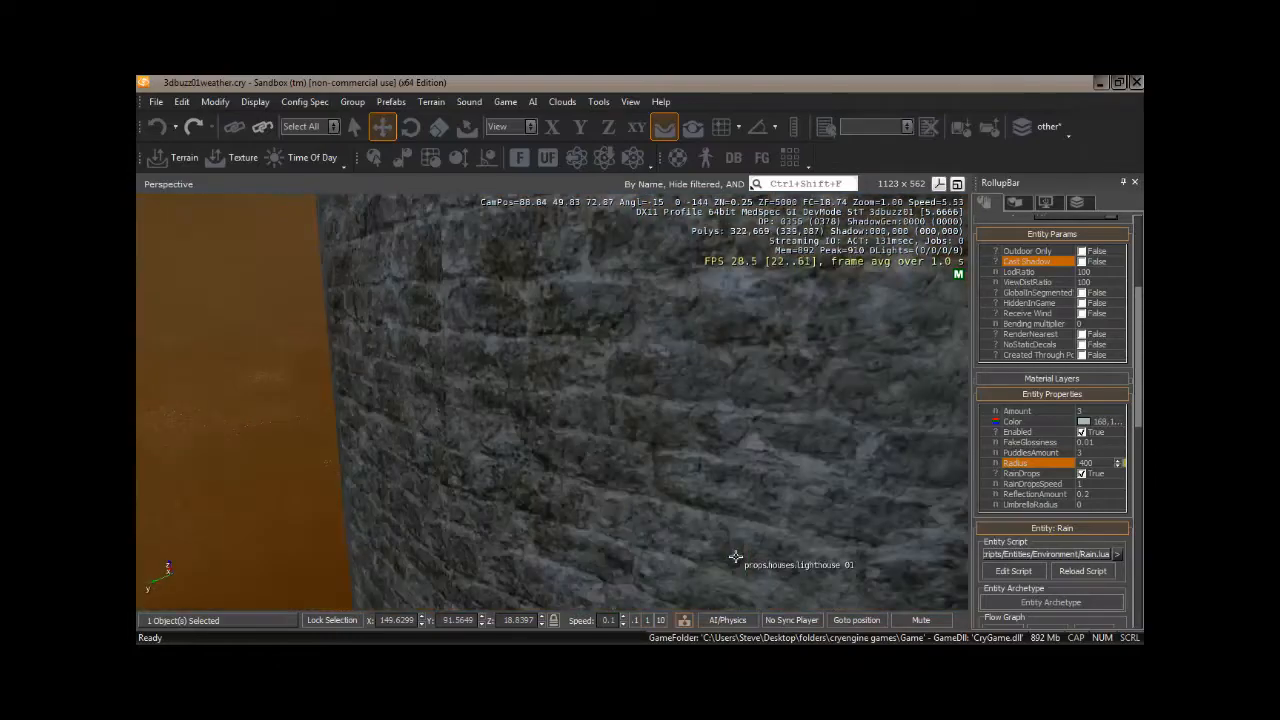
scroll(825, 558, "up", 1)
mouse_move(744, 557)
right_mouse_down()
mouse_move(729, 558)
mouse_move(742, 558)
right_mouse_up()
scroll(742, 558, "up", 2)
scroll(742, 558, "down", 2)
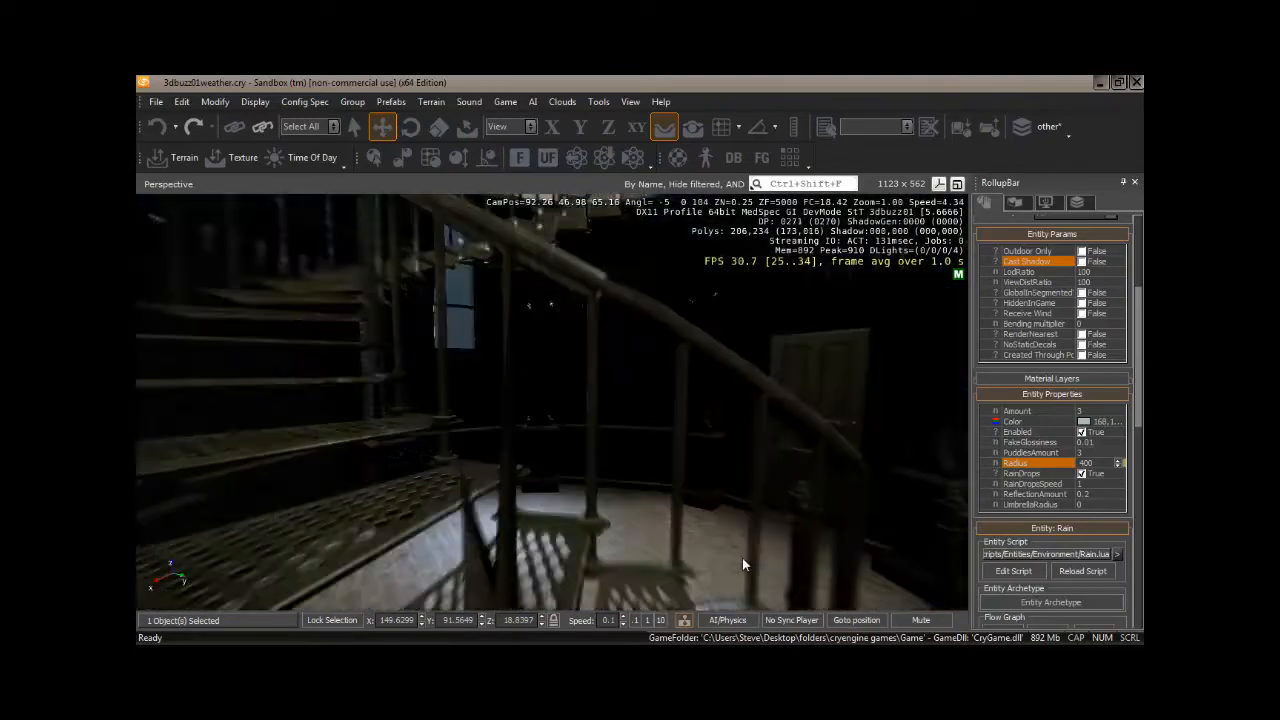
Examine the lighthouse interior around and beneath the spiral staircase for rain coming through.
right_click_drag(745, 545, 686, 523)
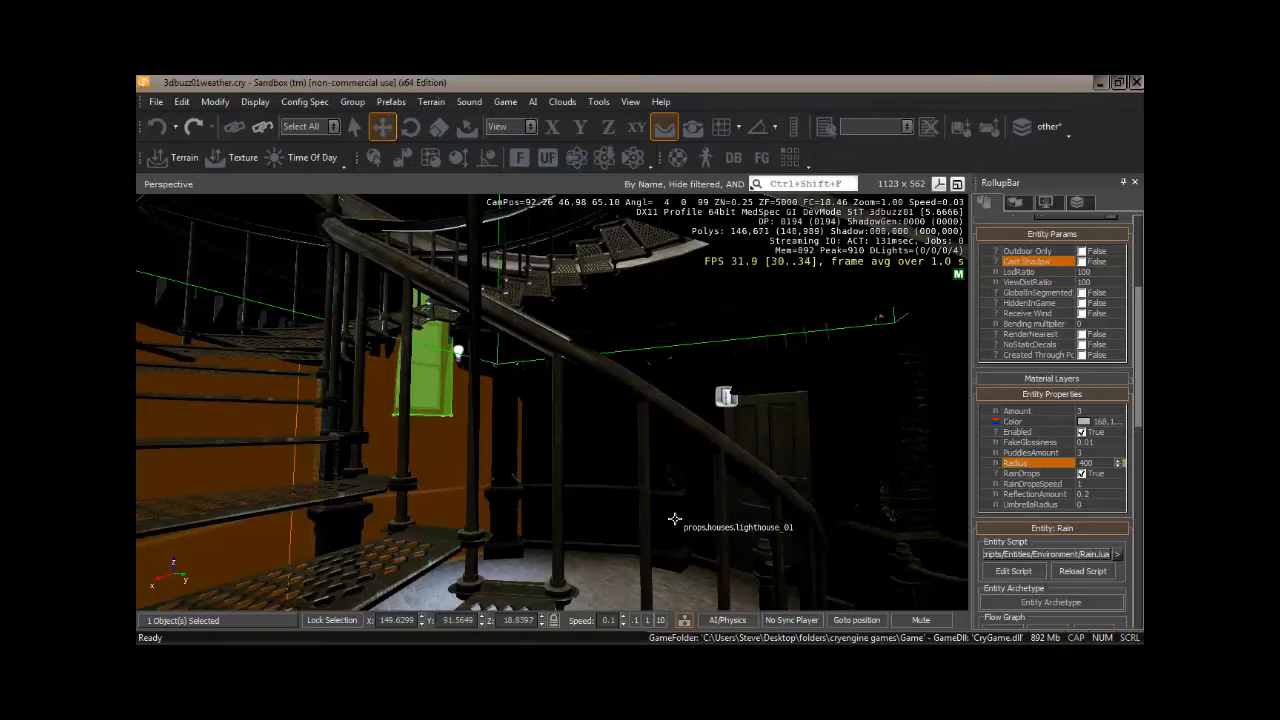
right_click_drag(670, 522, 674, 525)
right_click_drag(689, 527, 617, 524)
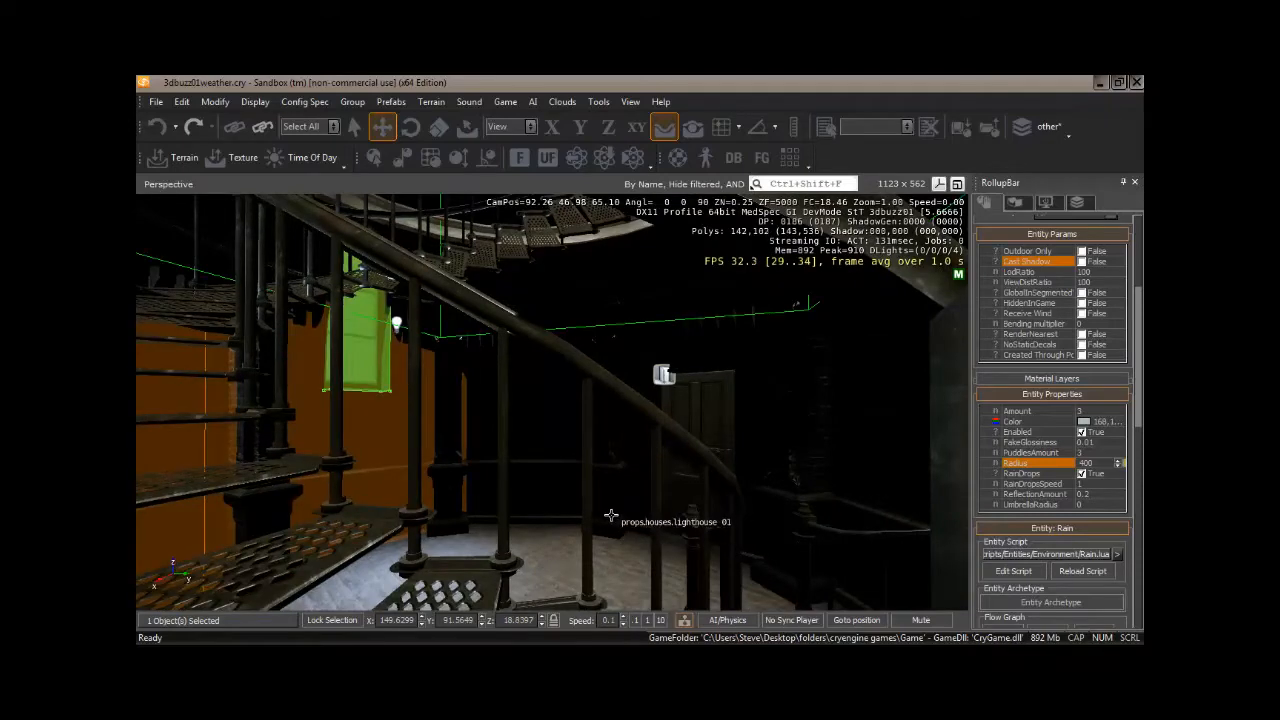
right_click_drag(583, 541, 597, 608)
key("w")
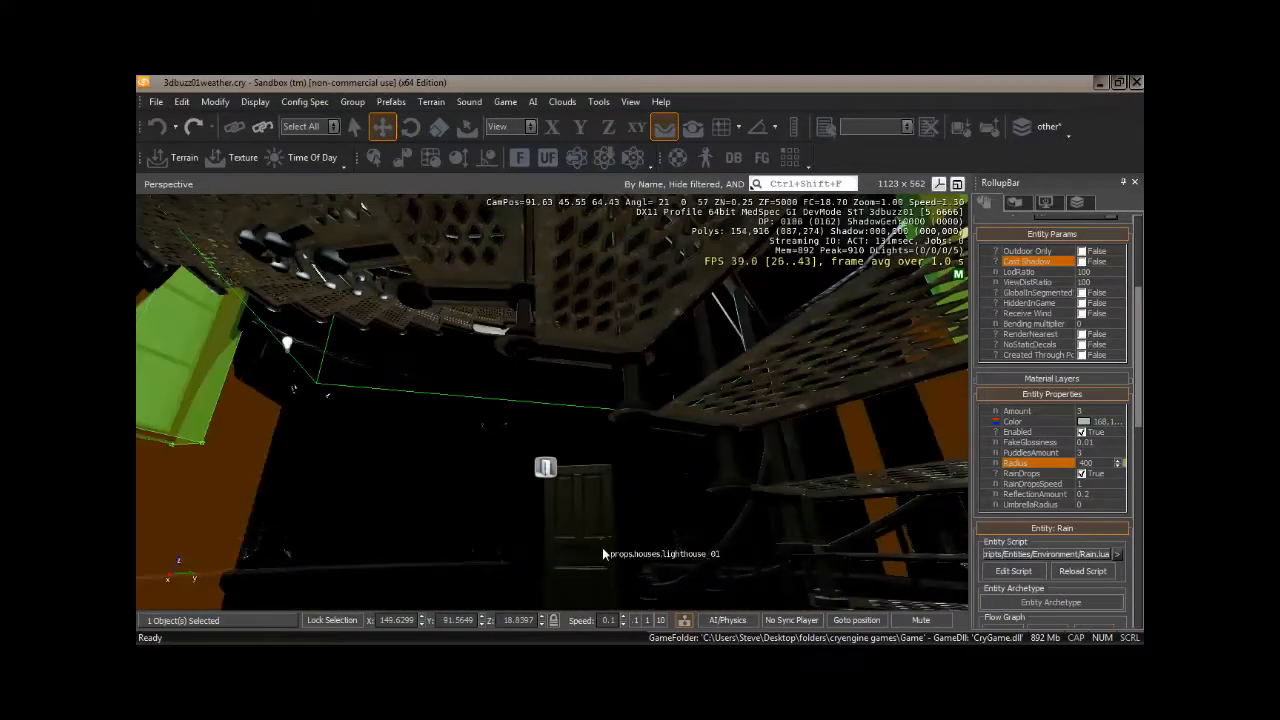
right_click_drag(603, 553, 603, 551)
right_click_drag(523, 543, 490, 557)
key("w")
Place a rock_plane_cave_a brush from the cliff_rocks folder above the rocky cave entrance, flying there at camera speed 1.
key("s")
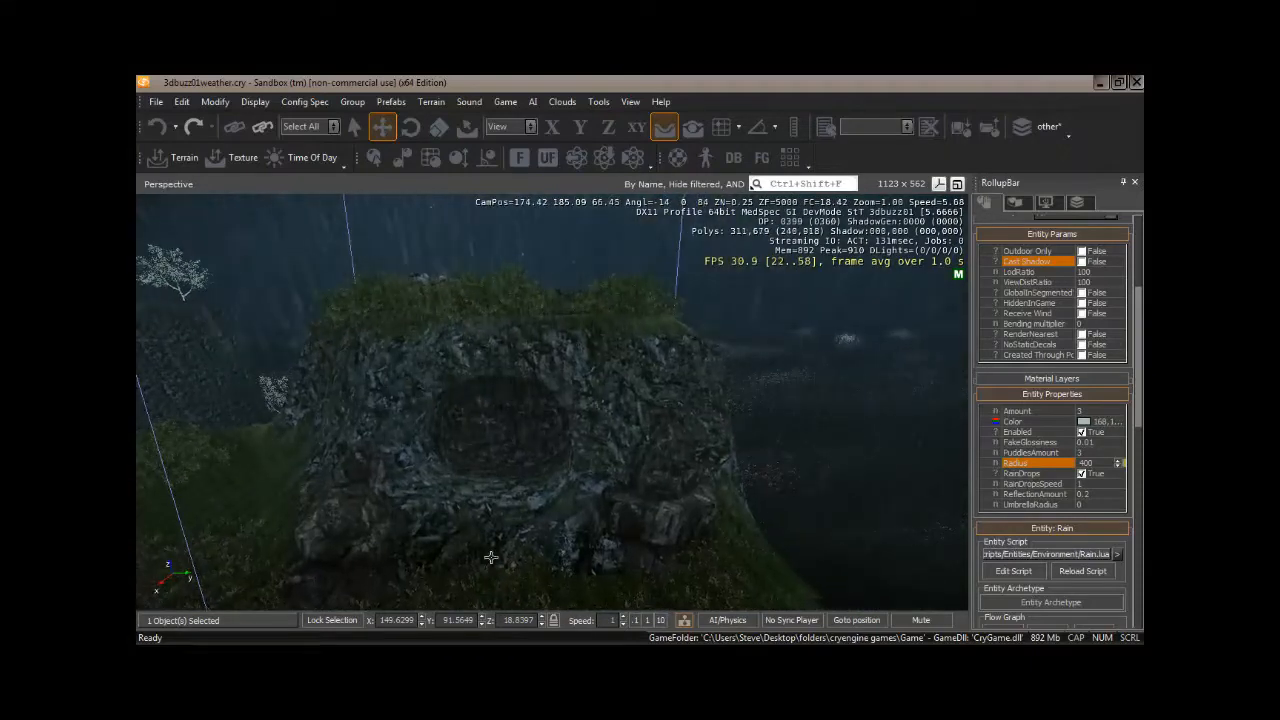
left_click(1020, 202)
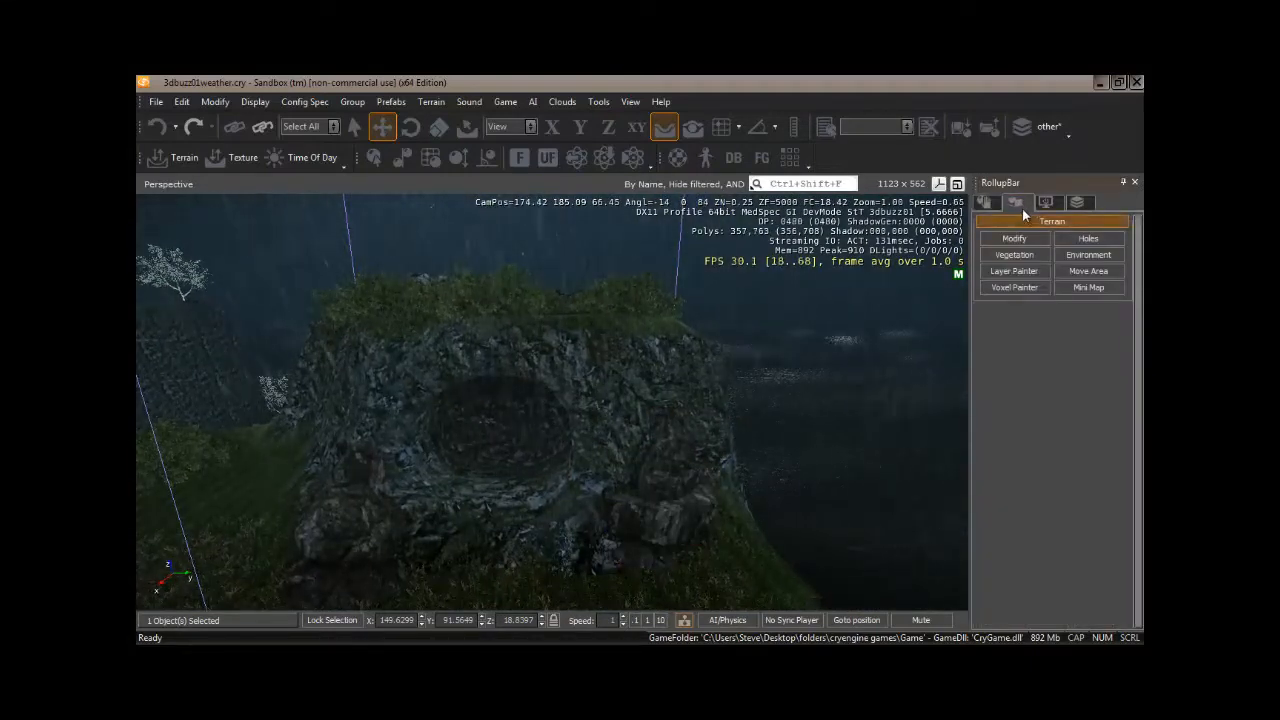
left_click(982, 203)
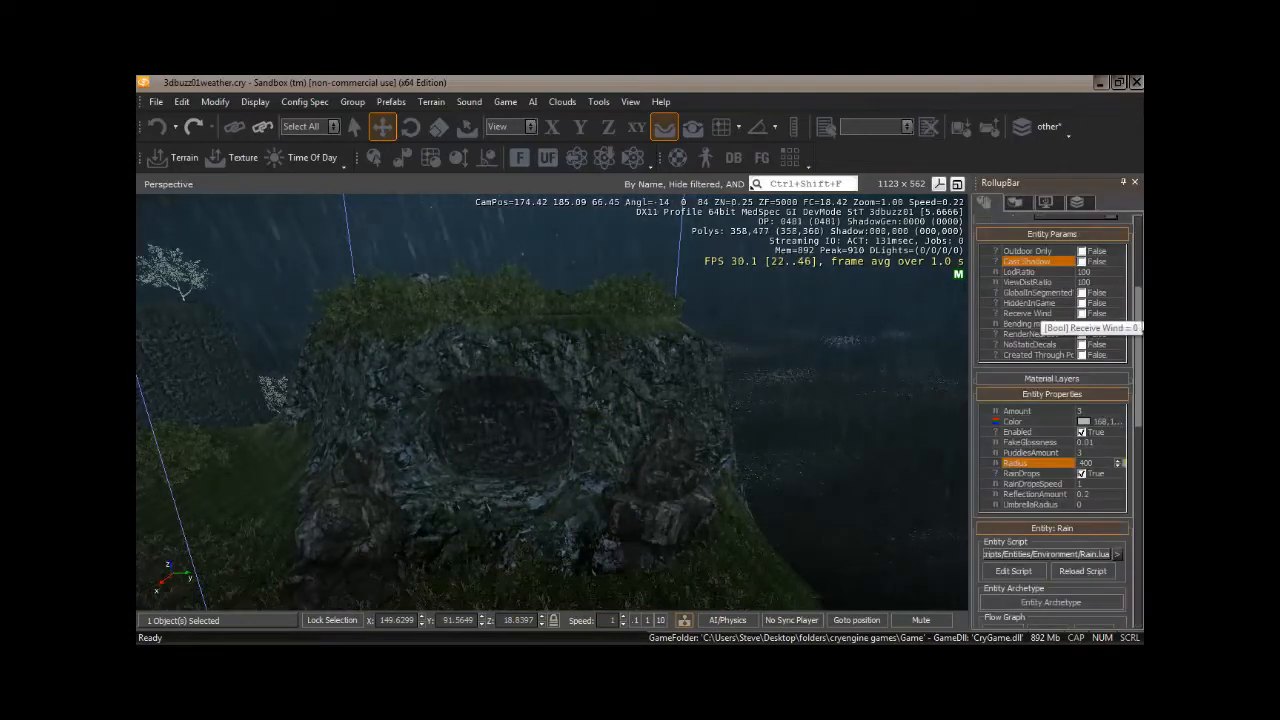
scroll(1040, 322, "up", 4)
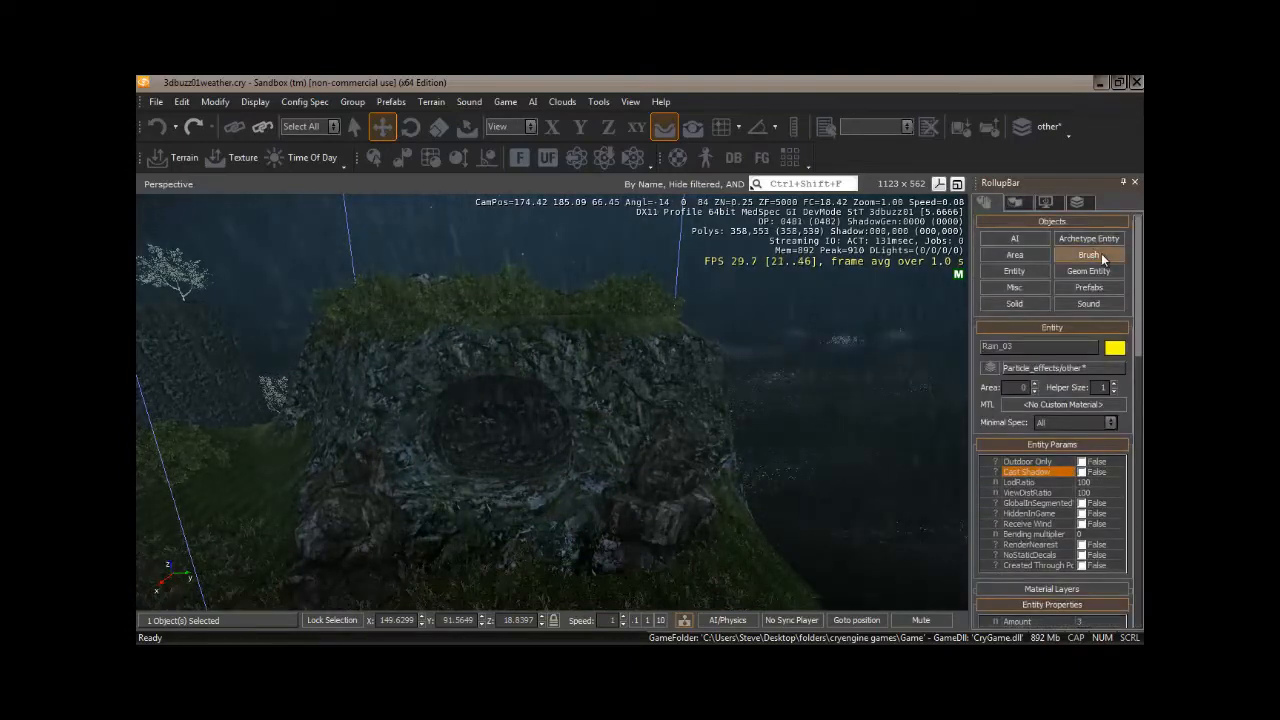
left_click(1088, 255)
scroll(1140, 312, "down", 1)
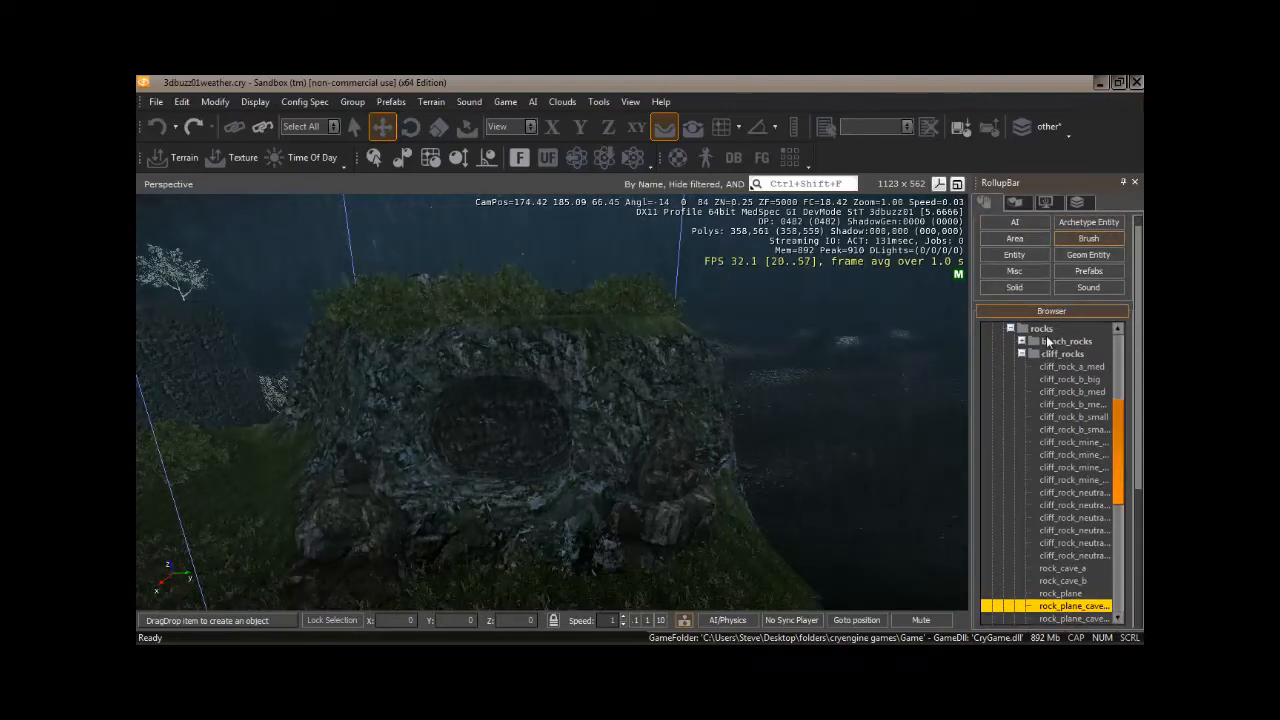
scroll(1122, 385, "up", 4)
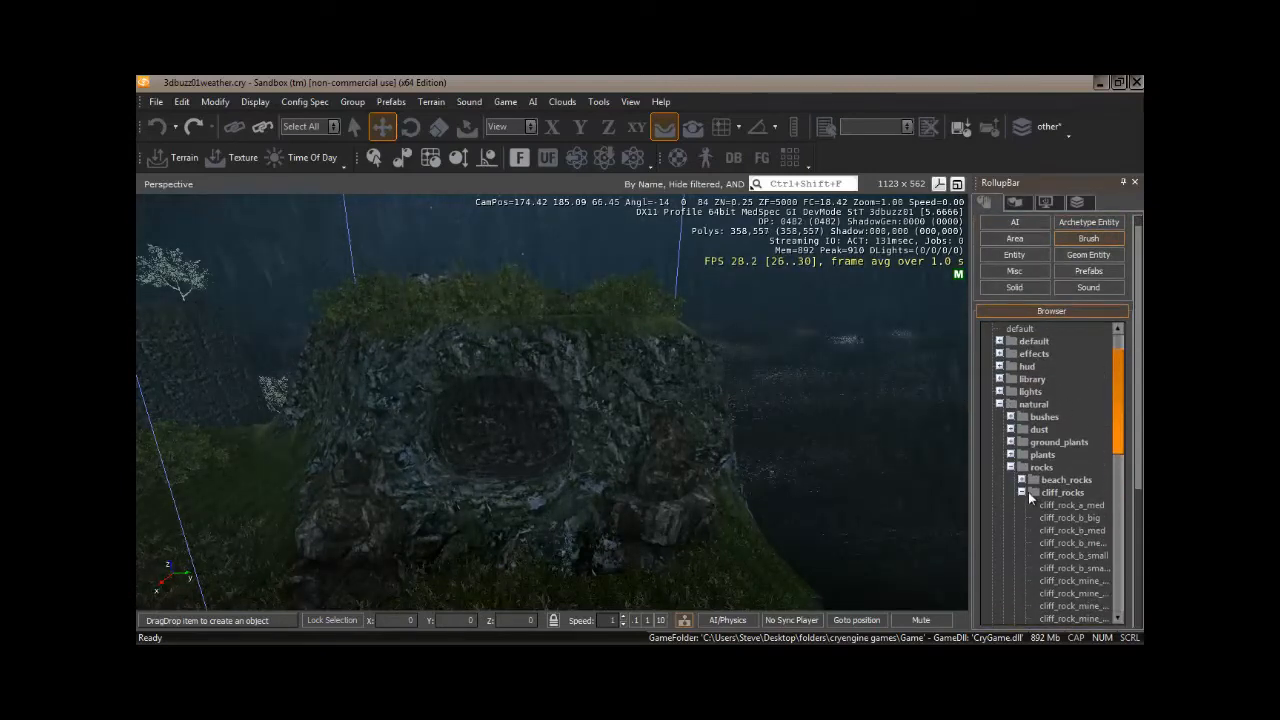
left_click_drag(1121, 378, 1122, 458)
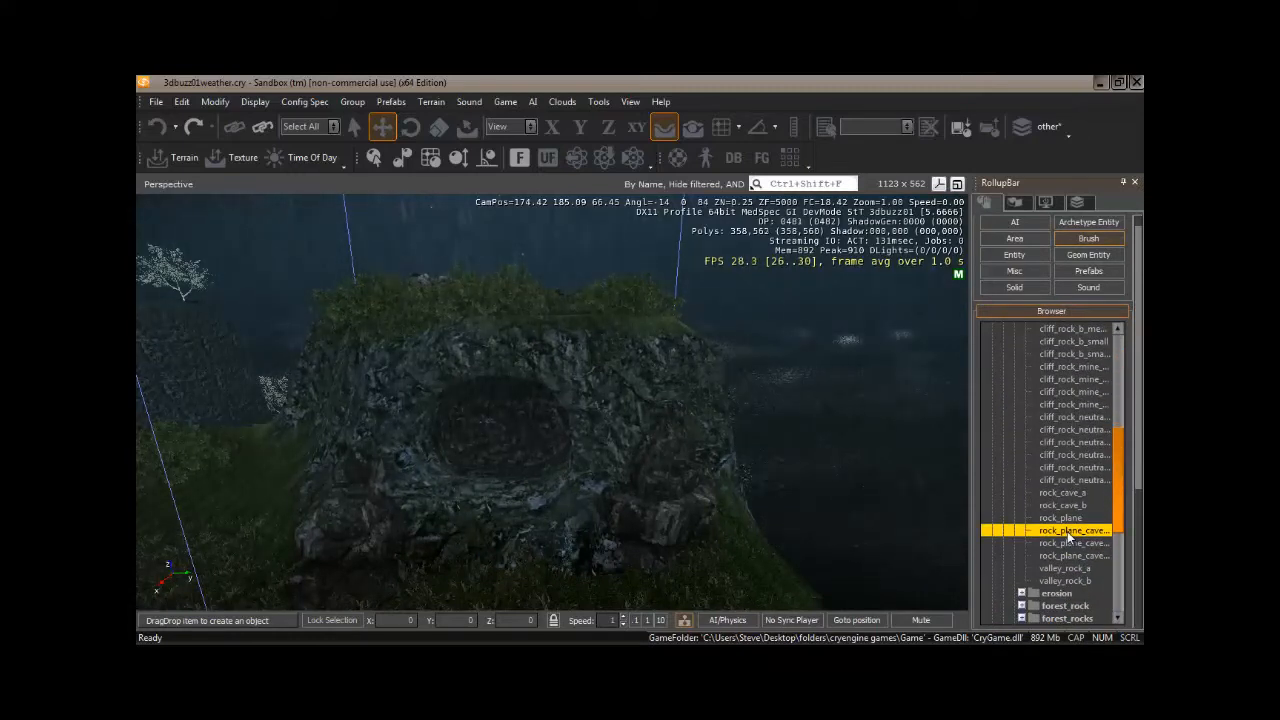
left_click_drag(530, 319, 527, 316)
left_click(524, 320)
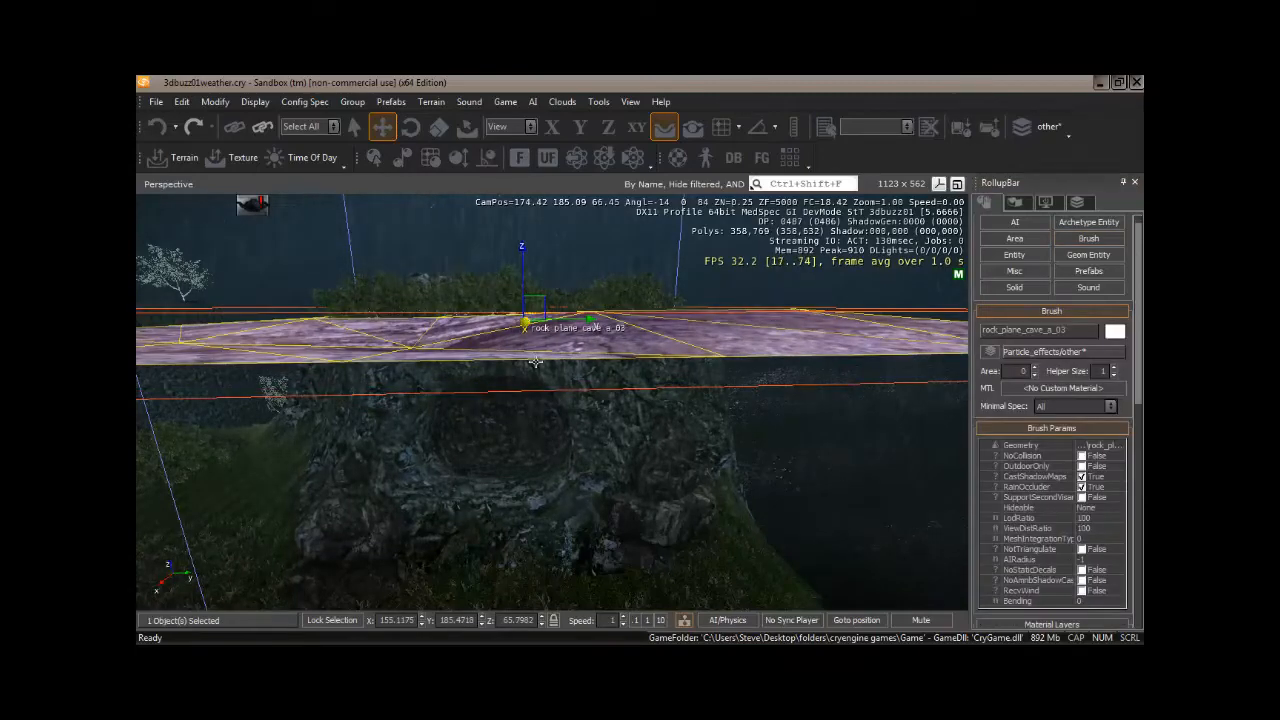
Move the rock plane along the X axis to about 139.72 so it covers the top of the cave.
right_click_drag(542, 466, 542, 460)
key("s")
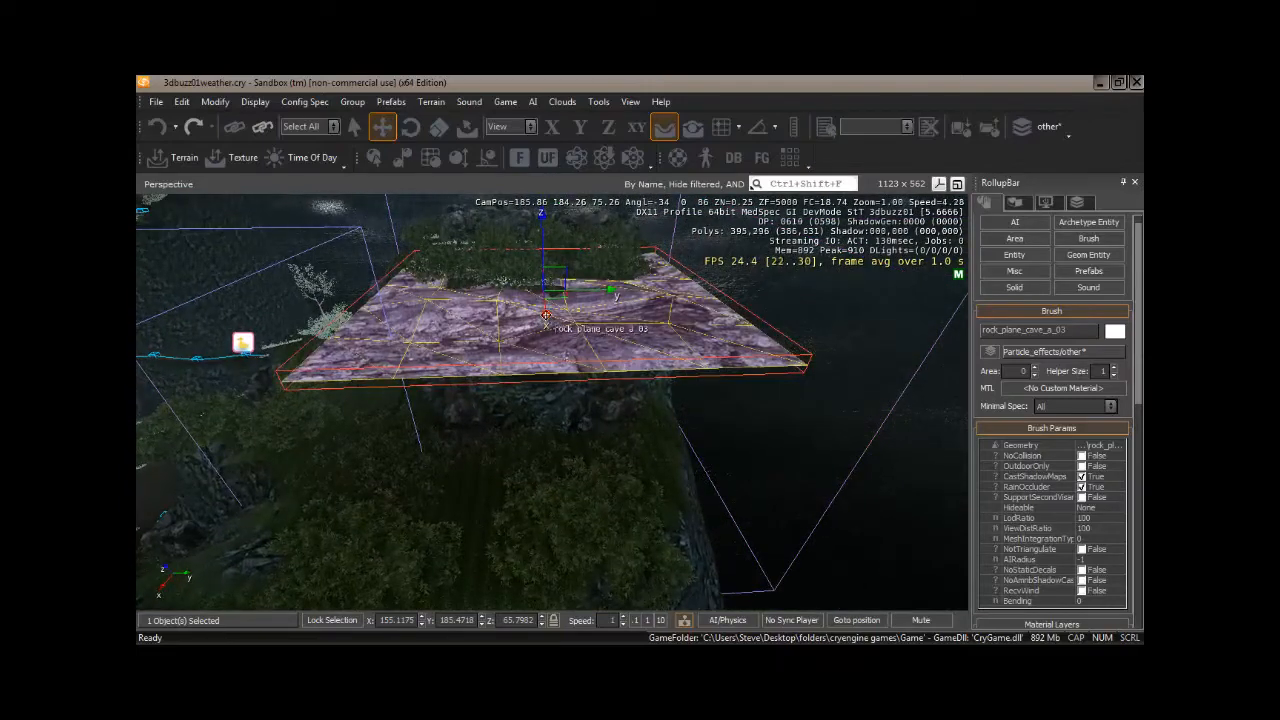
left_click_drag(546, 314, 540, 267)
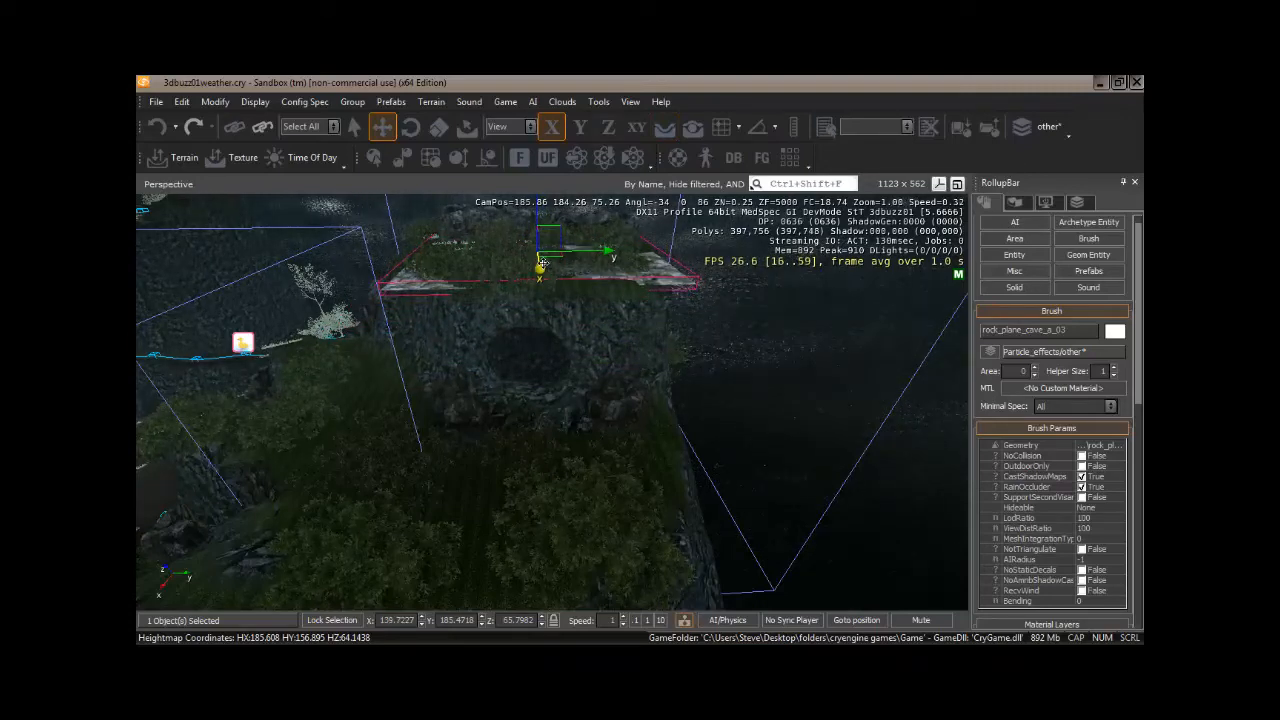
Fly to the cave entrance, switch to game mode and walk inside to check whether rain falls in the cave.
key("w")
mouse_move(559, 507)
right_mouse_down()
mouse_move(560, 479)
mouse_move(558, 498)
right_mouse_up()
key("w")
middle_click_drag(558, 498, 558, 498)
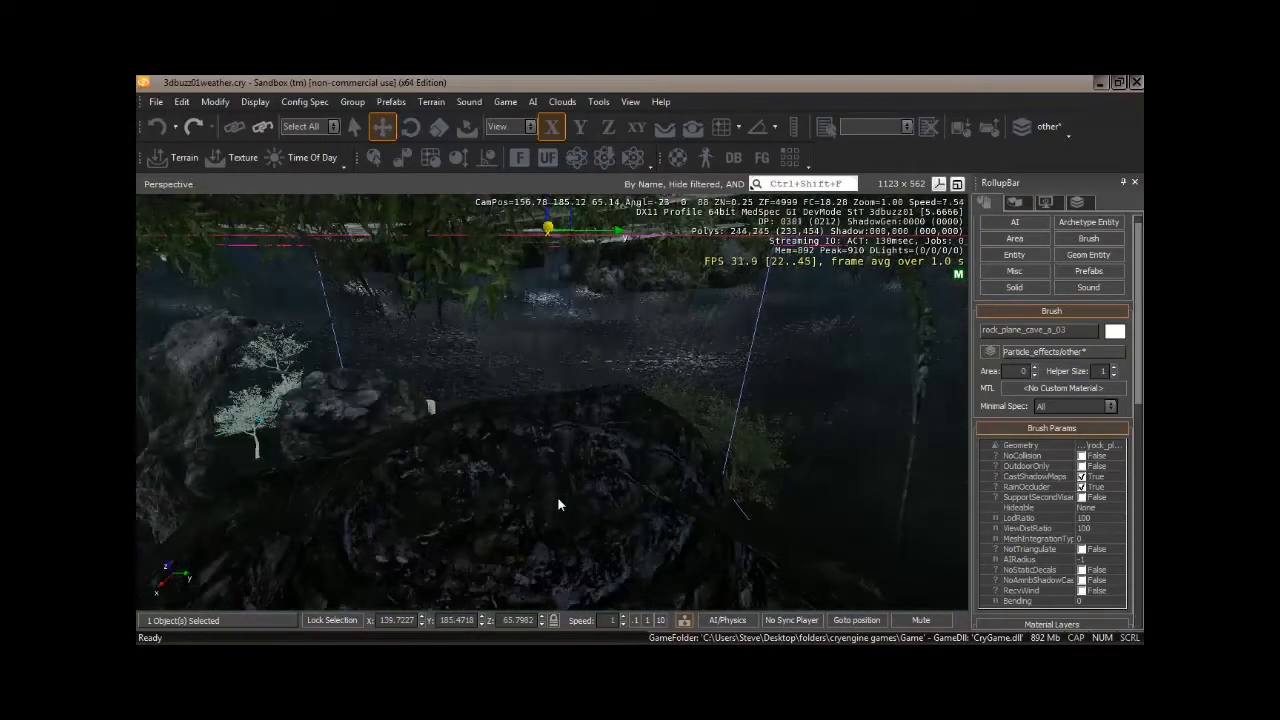
key("s")
mouse_move(558, 498)
right_mouse_down()
mouse_move(559, 512)
mouse_move(562, 483)
right_mouse_up()
key("w")
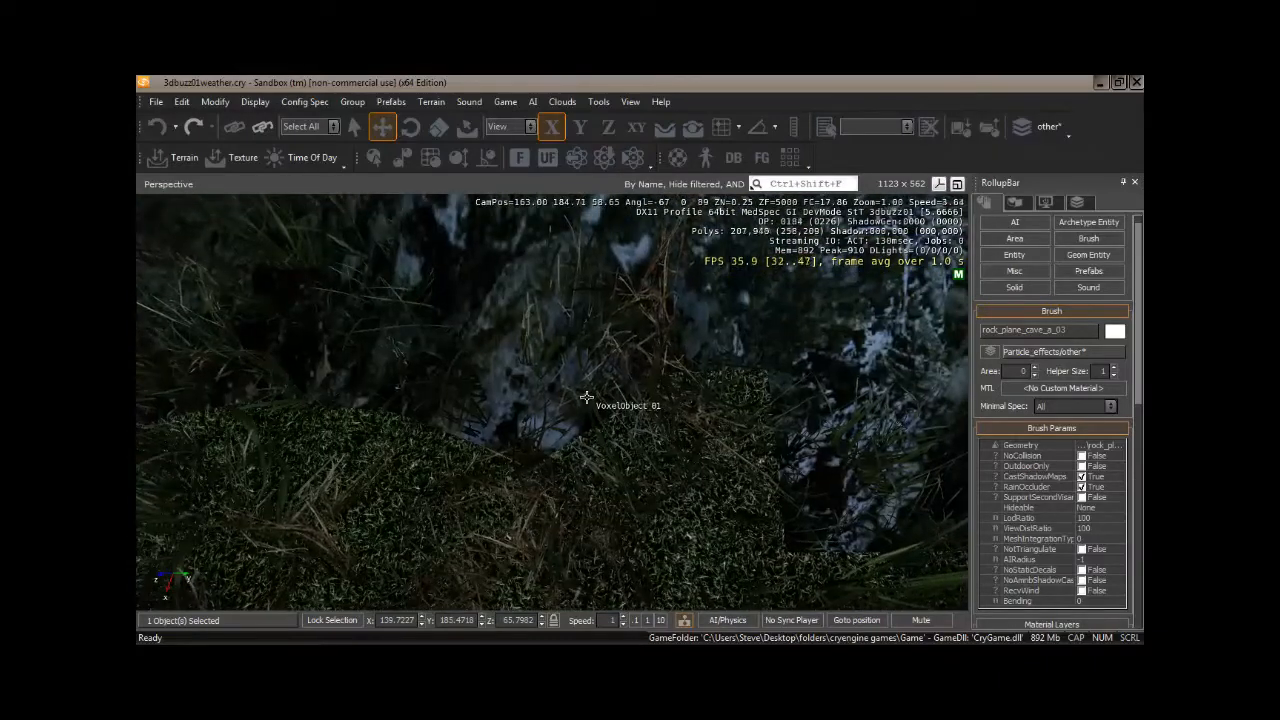
key("ctrl+g")
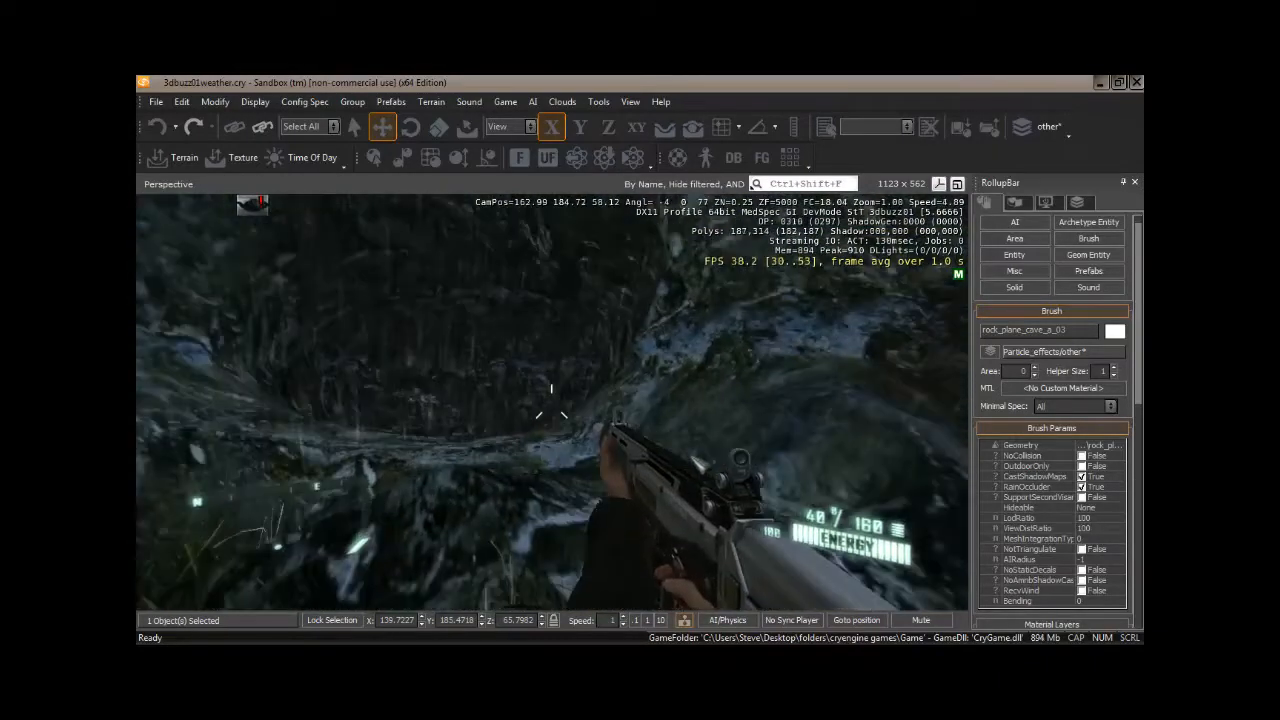
key("w")
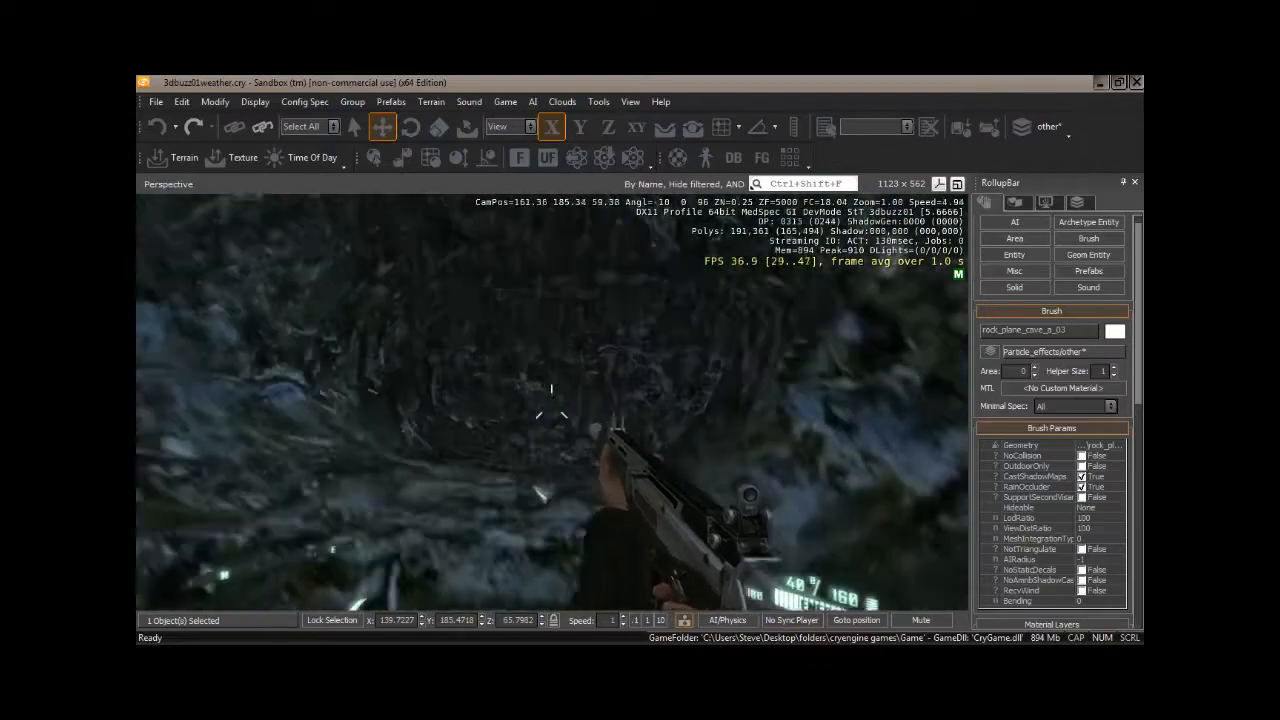
key("w")
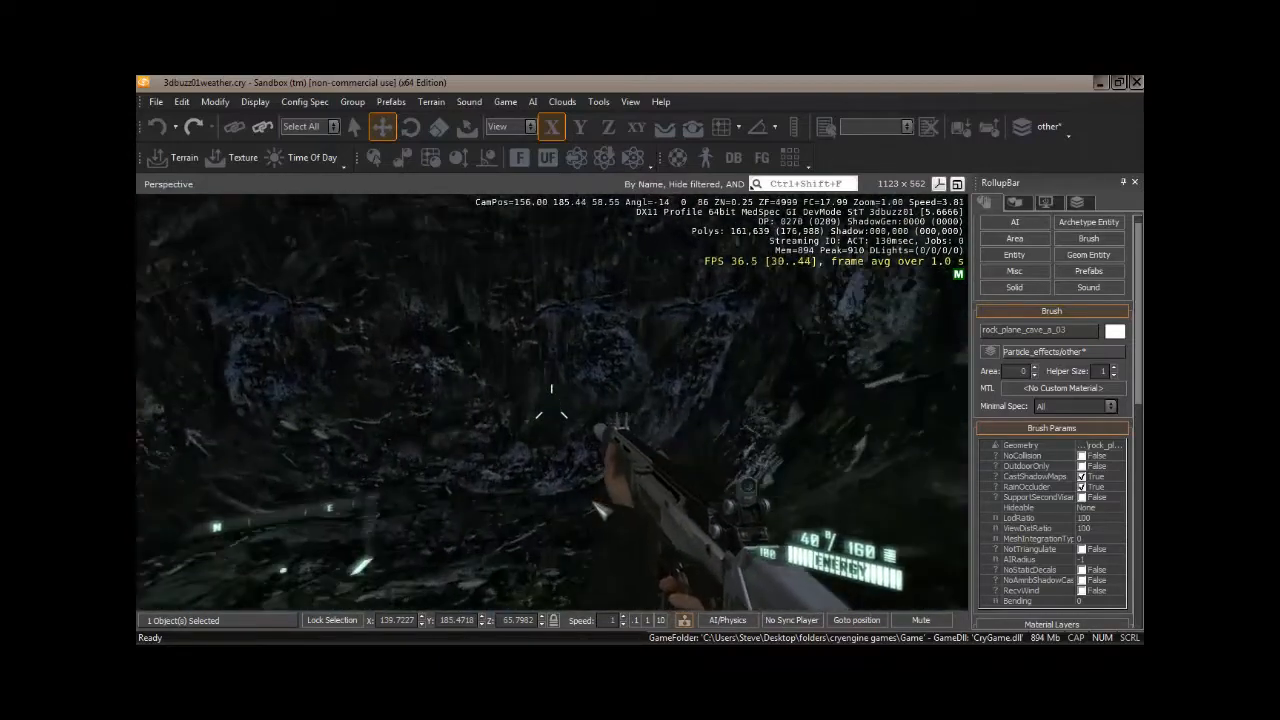
key("w")
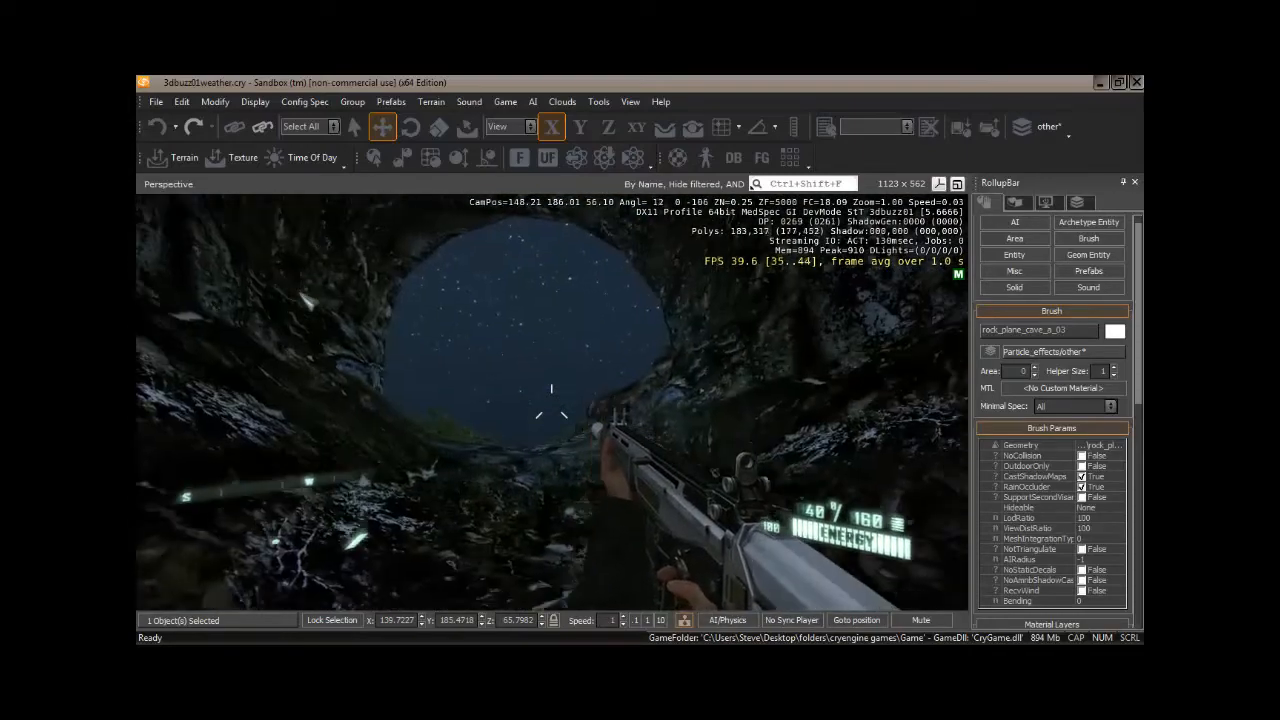
Walk out of the cave in game mode and look back at its entrance to compare the rain outside.
key("w")
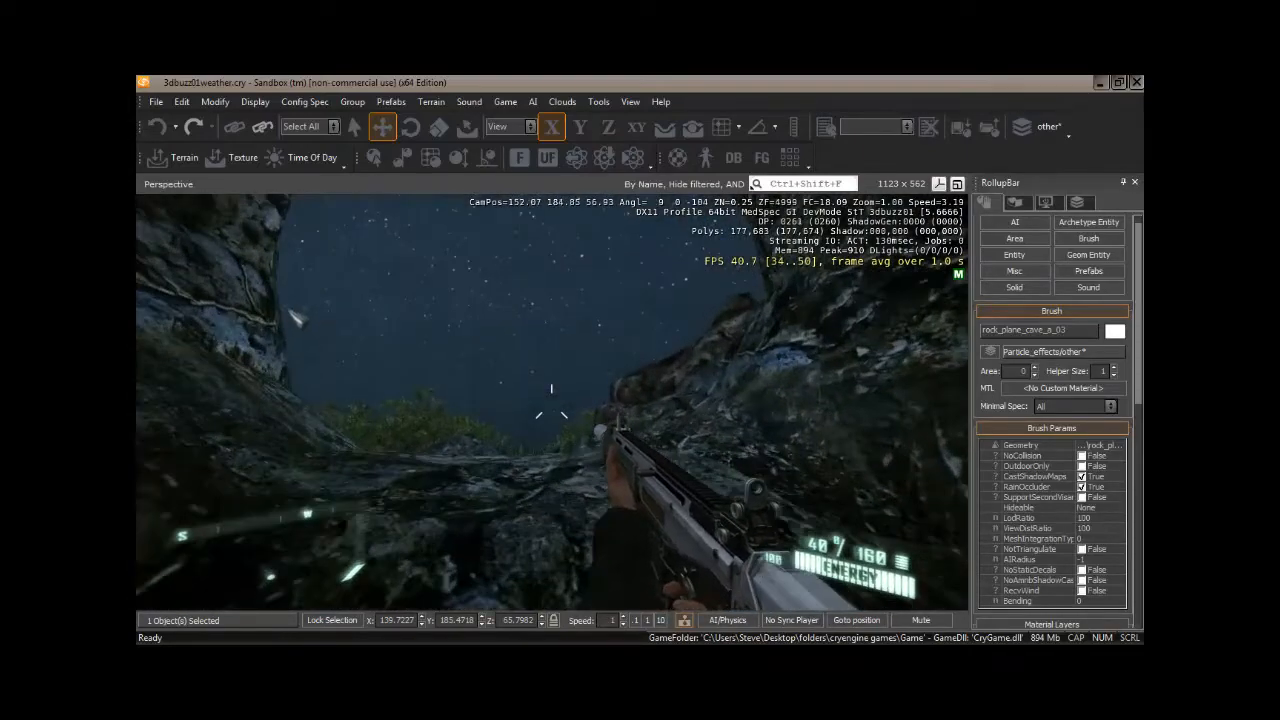
key("w")
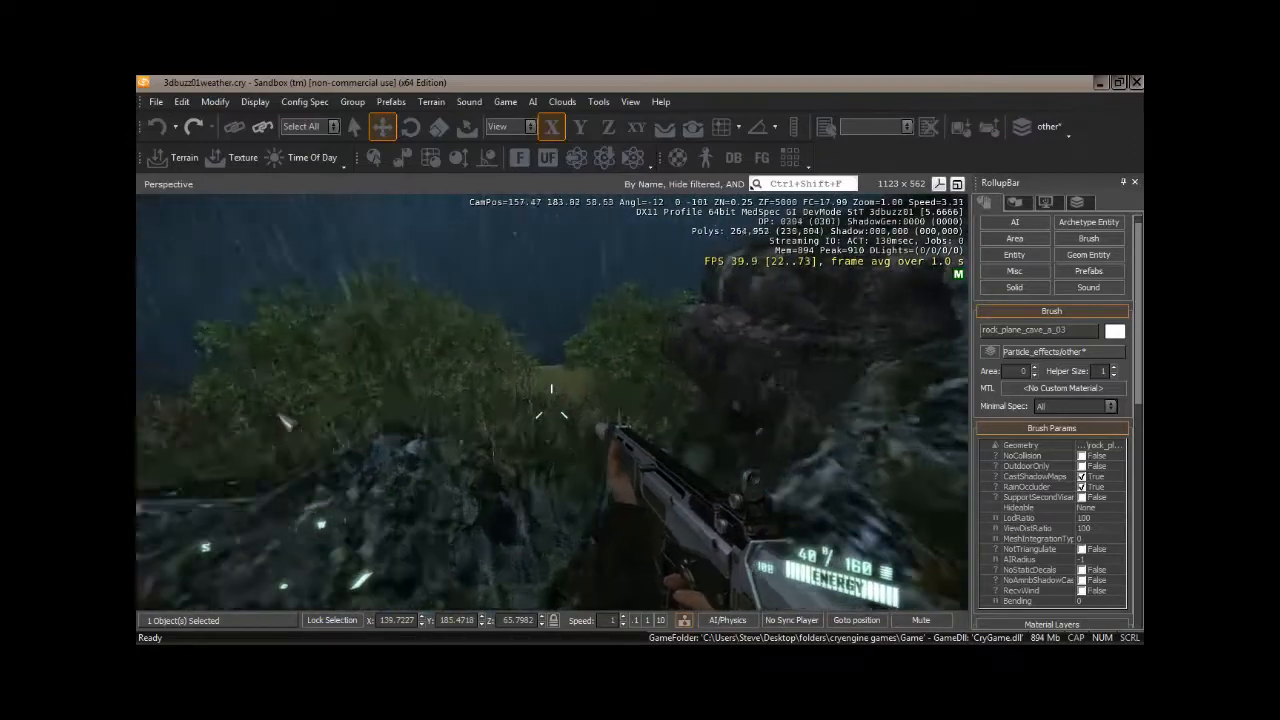
key("w")
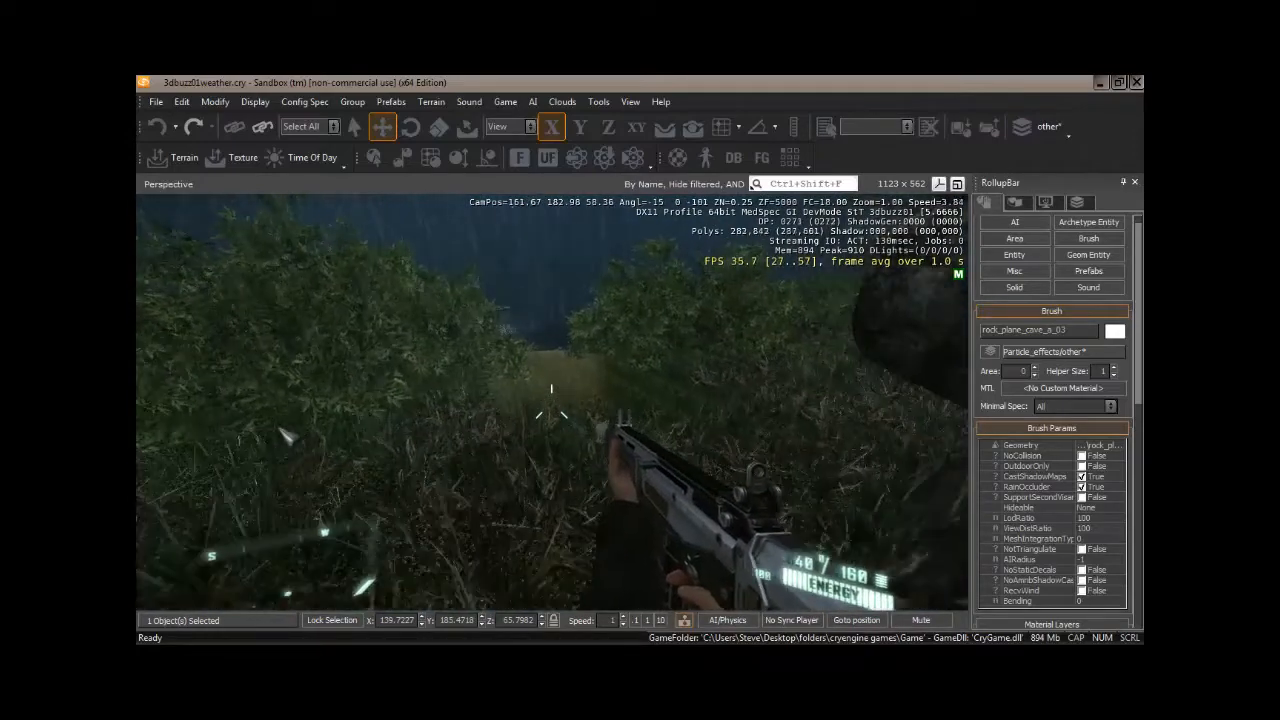
key("w")
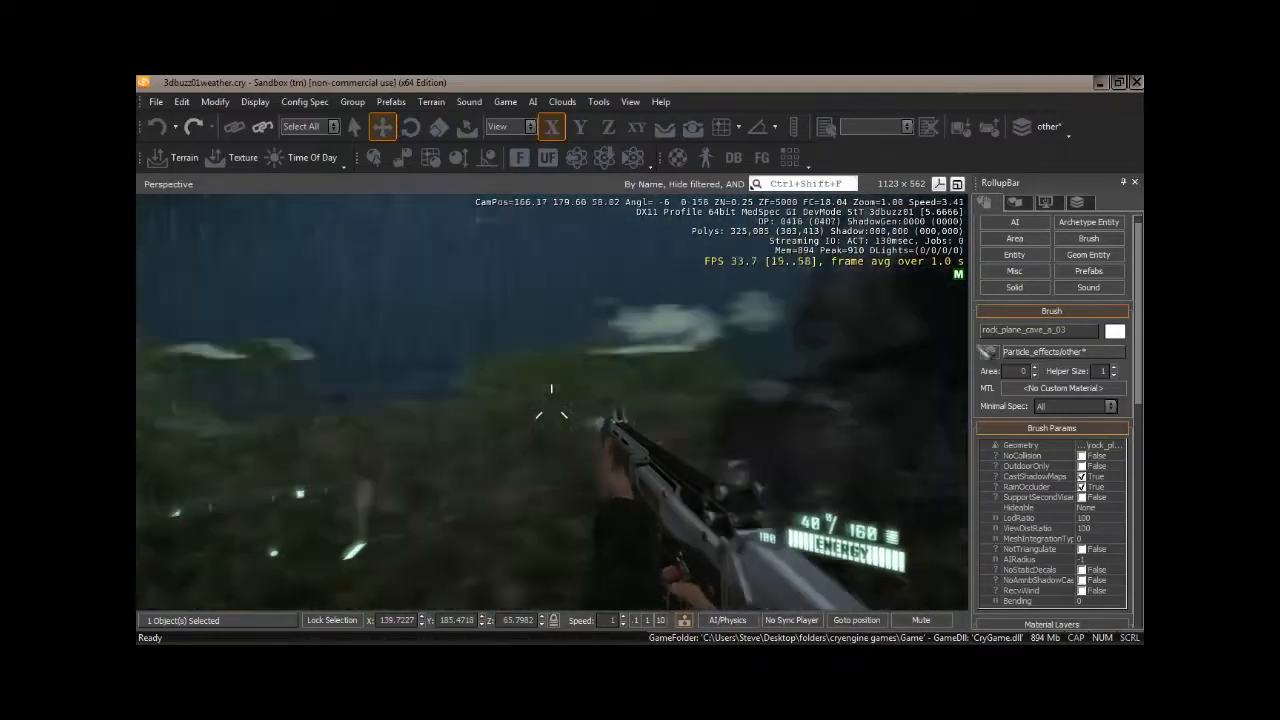
key("w")
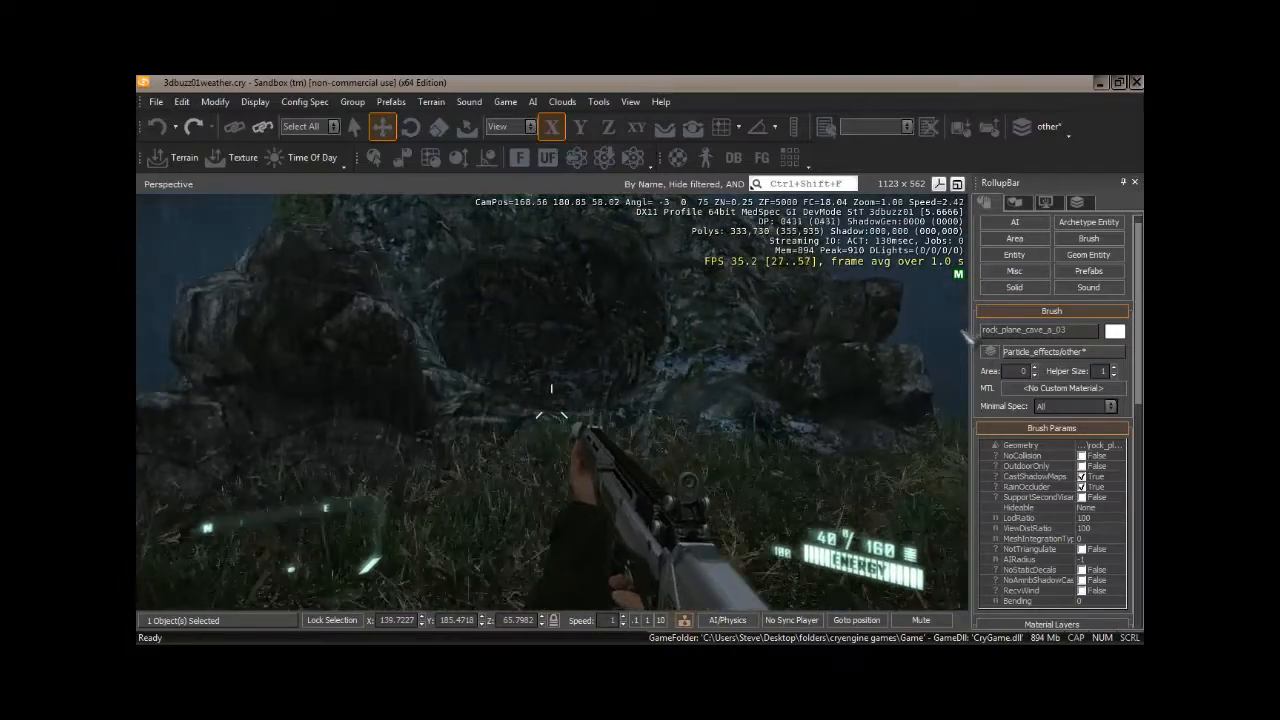
key("w")
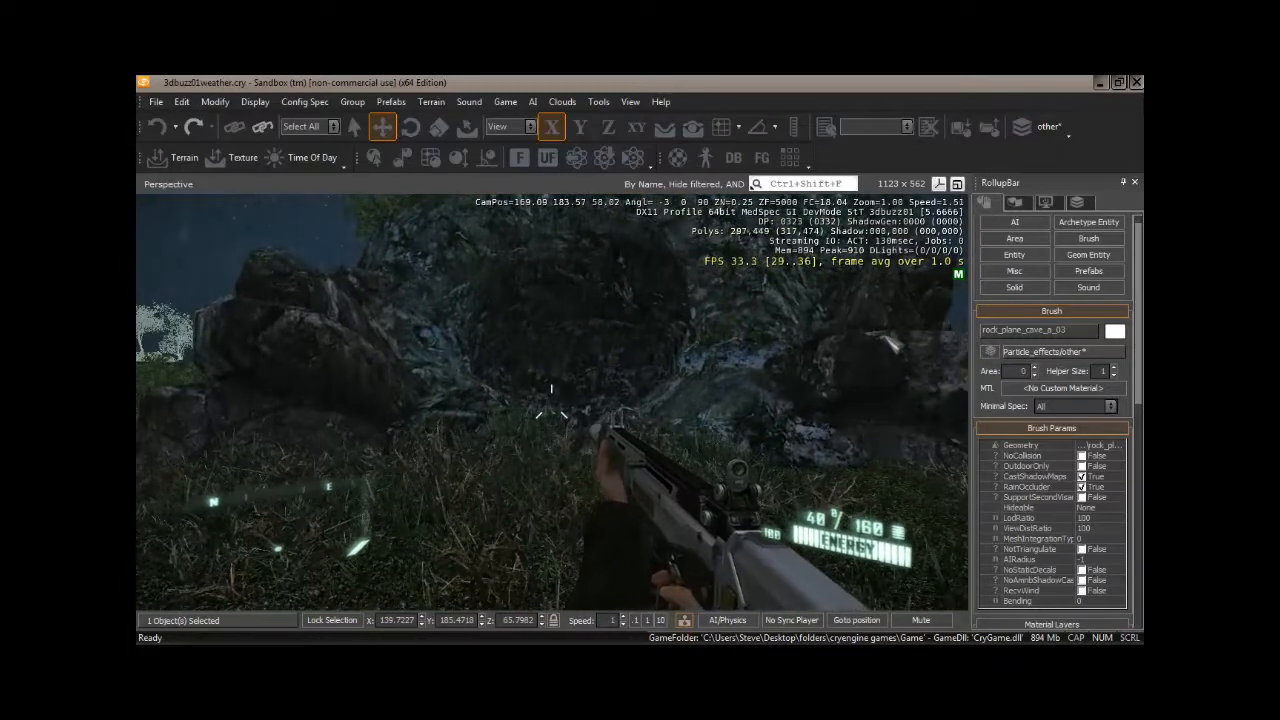
Leave game mode, fly back to the riverbed and select the Rain_03 entity.
key("Escape")
mouse_move(588, 403)
right_mouse_down()
mouse_move(574, 393)
mouse_move(669, 409)
mouse_move(579, 403)
mouse_move(604, 401)
right_mouse_up()
key("s")
key("w")
key("w")
key("s")
key("w")
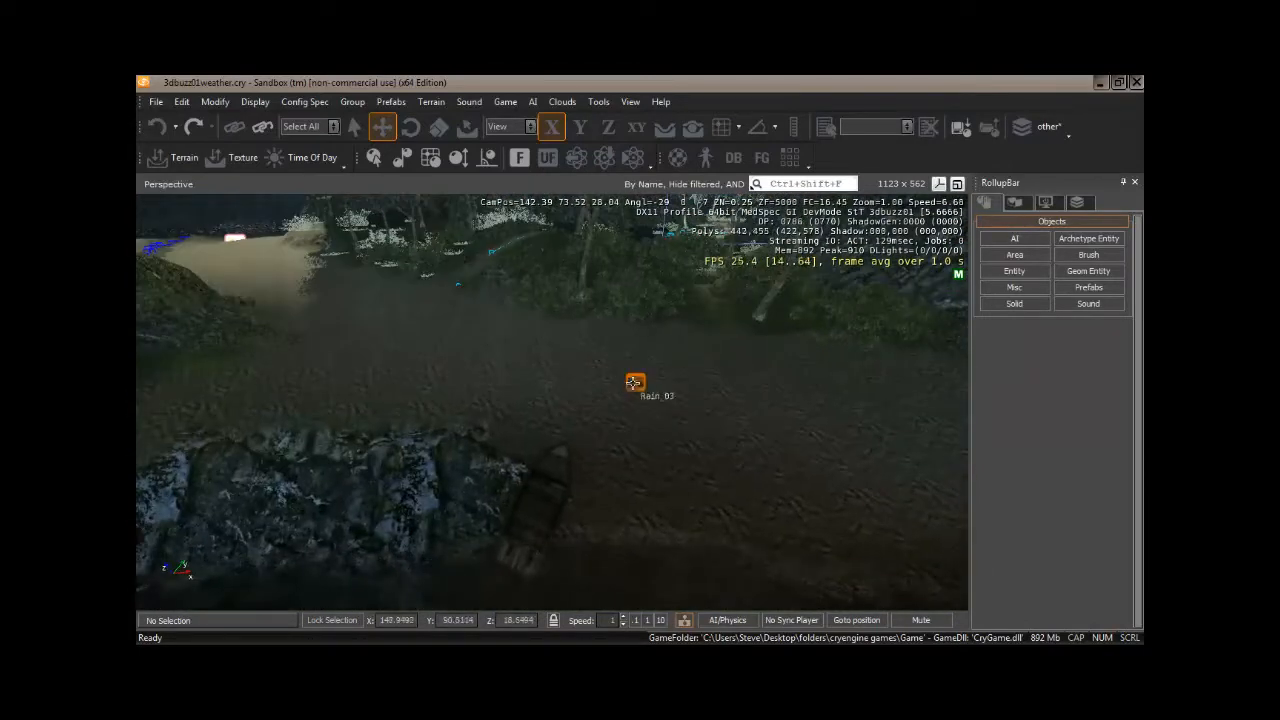
left_click(635, 381)
Examine the rain along the riverbed and review the Rain entity's parameters and properties.
right_click_drag(495, 369, 543, 394)
key("w")
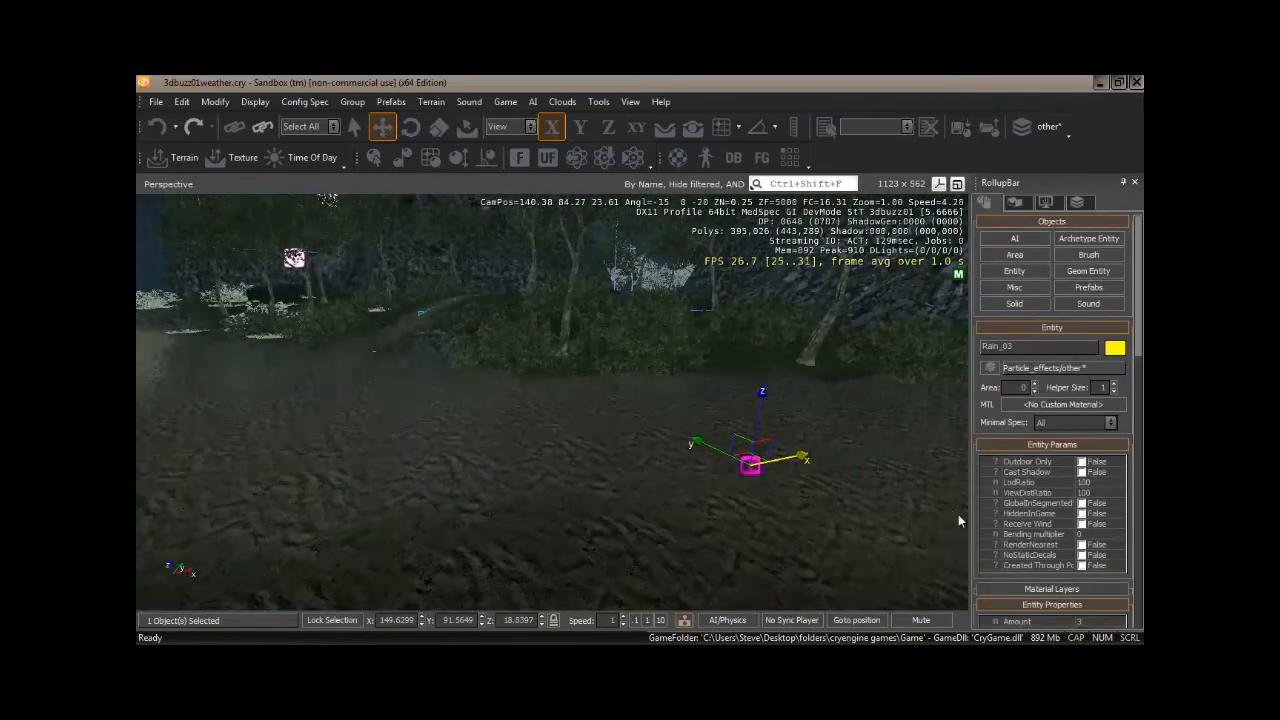
right_click_drag(369, 437, 395, 443)
key("w")
key("w")
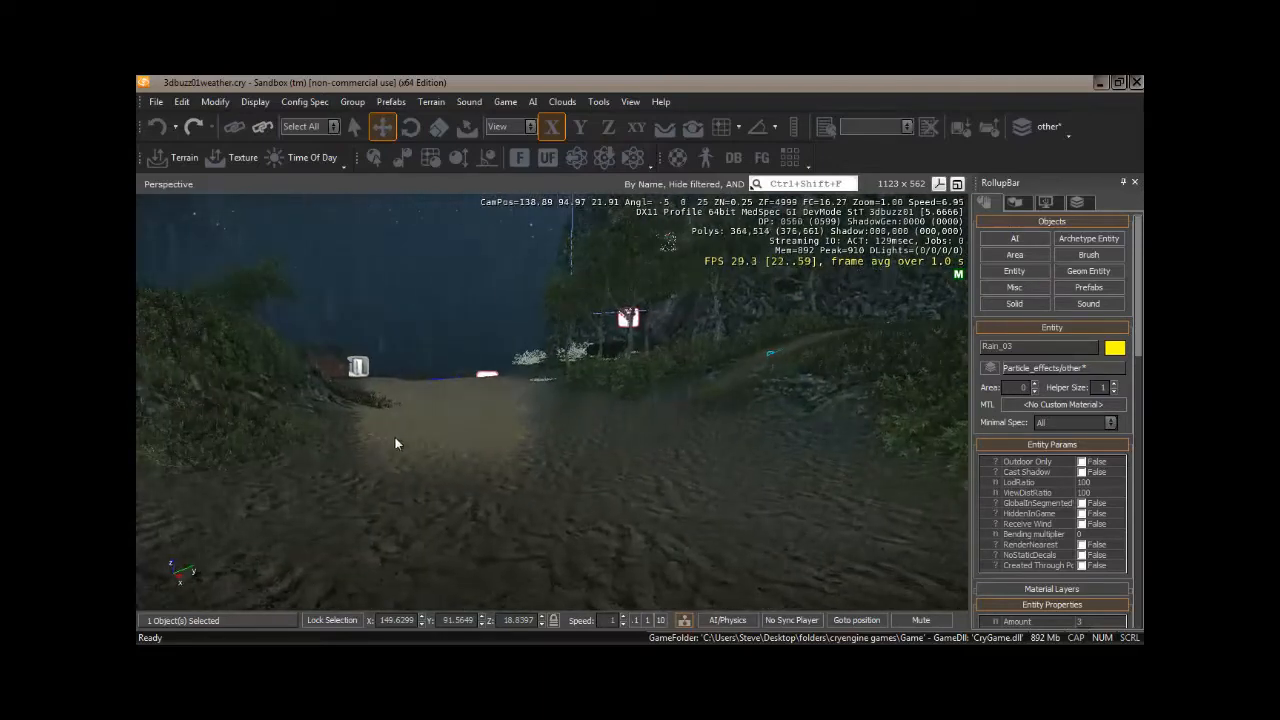
right_click_drag(506, 452, 527, 457)
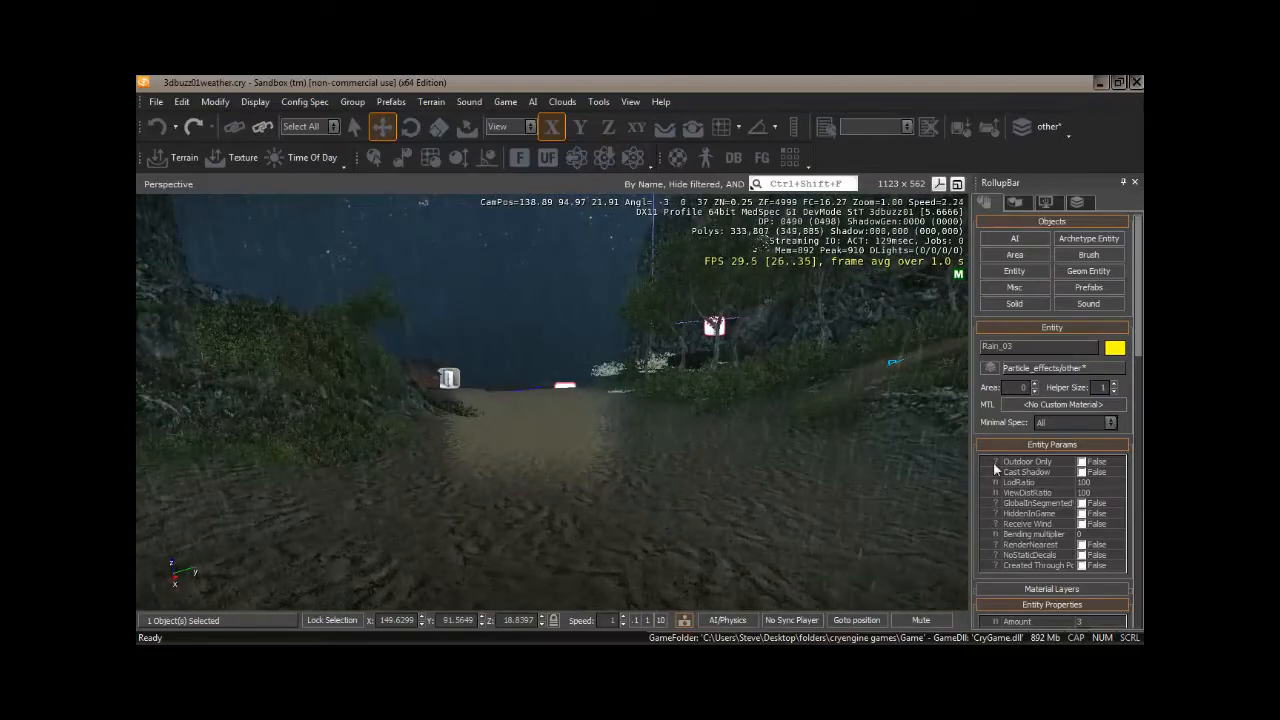
scroll(1137, 308, "down", 5)
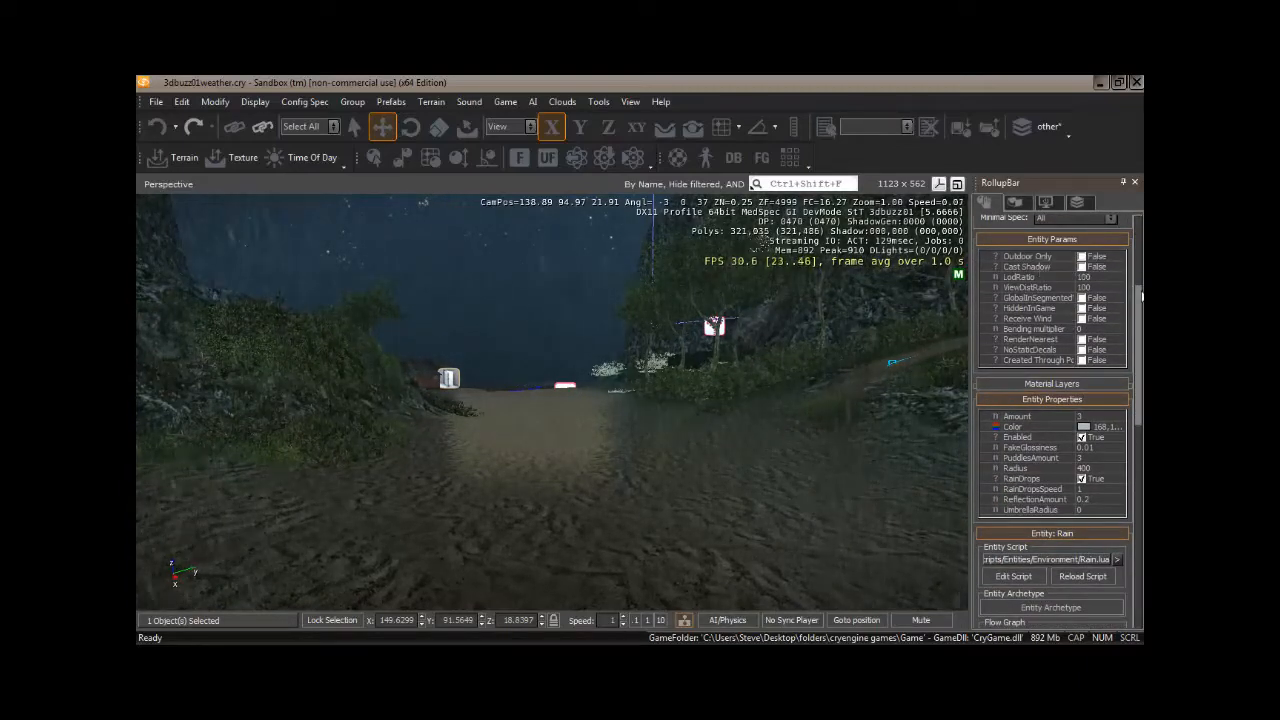
mouse_move(1141, 299)
left_mouse_down()
mouse_move(1141, 312)
mouse_move(1143, 269)
mouse_move(1141, 440)
mouse_move(1141, 283)
left_mouse_up()
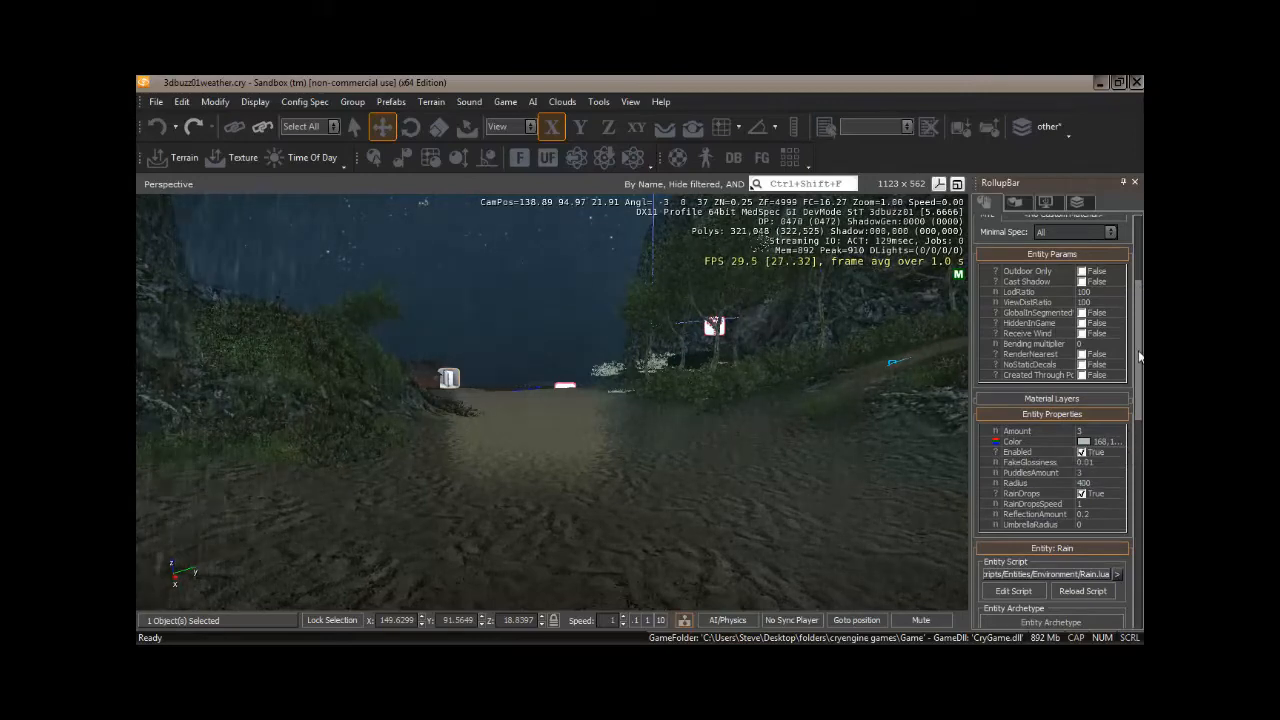
mouse_move(1139, 356)
left_mouse_down()
mouse_move(1142, 387)
mouse_move(1143, 340)
left_mouse_up()
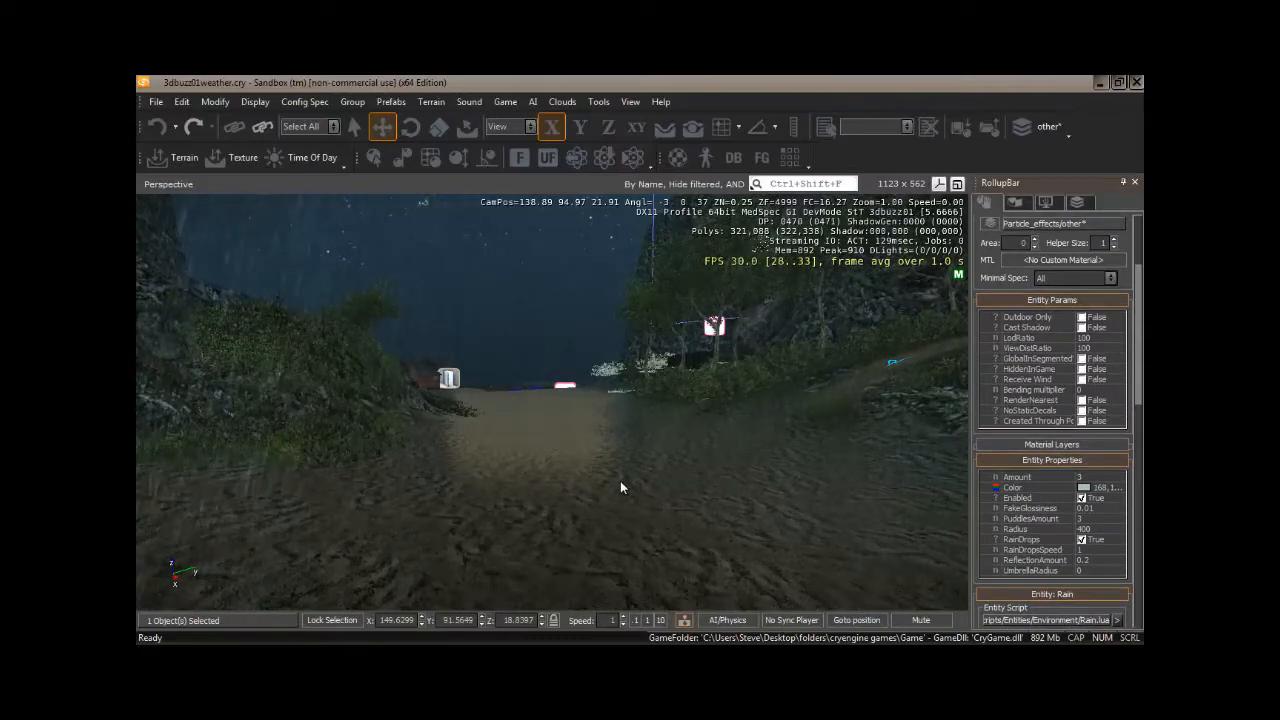
right_click_drag(621, 482, 621, 488)
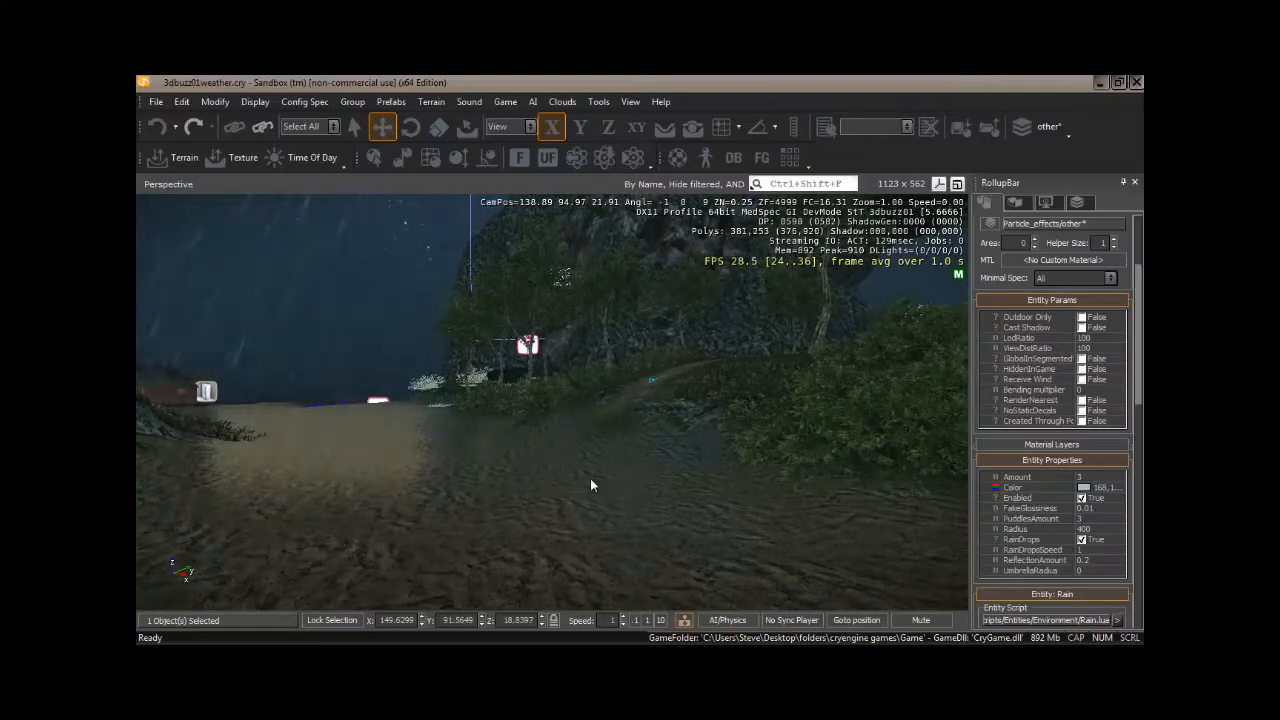
mouse_move(590, 486)
right_mouse_down()
mouse_move(574, 486)
mouse_move(608, 486)
mouse_move(589, 486)
right_mouse_up()
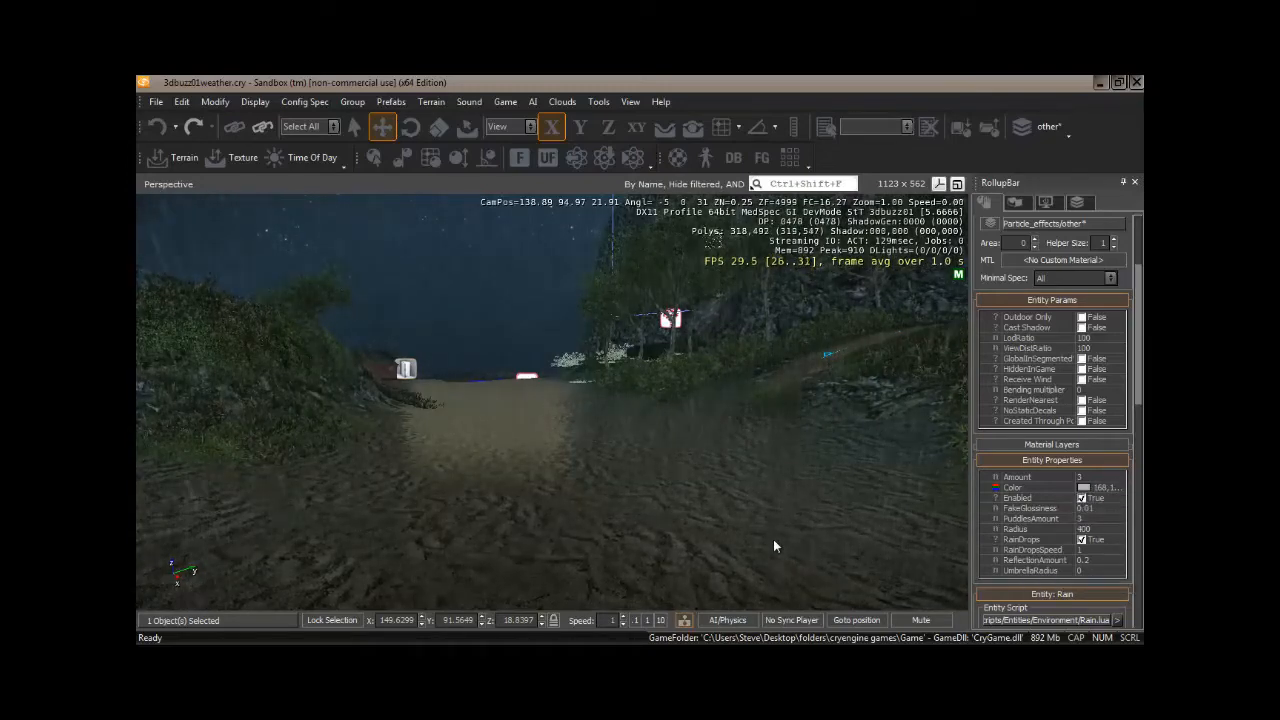
key("alt")
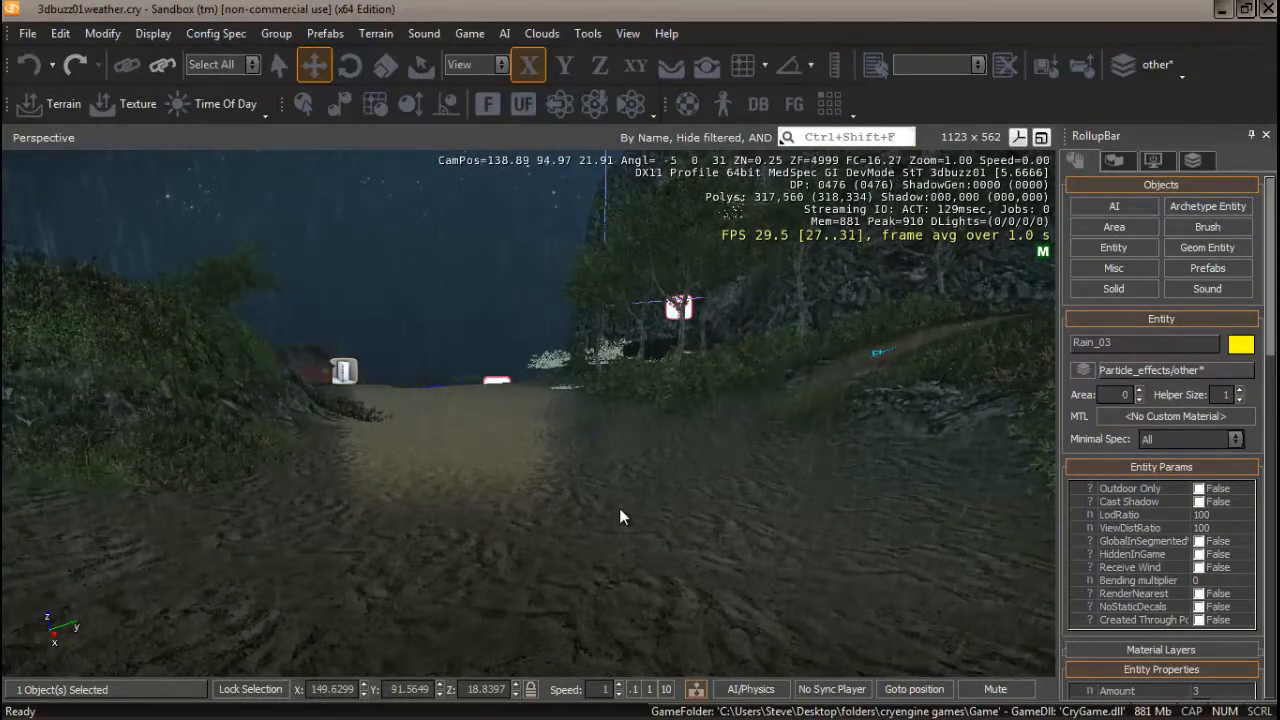
Open the terrain Environment settings and locate the EnvState wind vector while viewing the trees along the riverbed.
left_click(1115, 161)
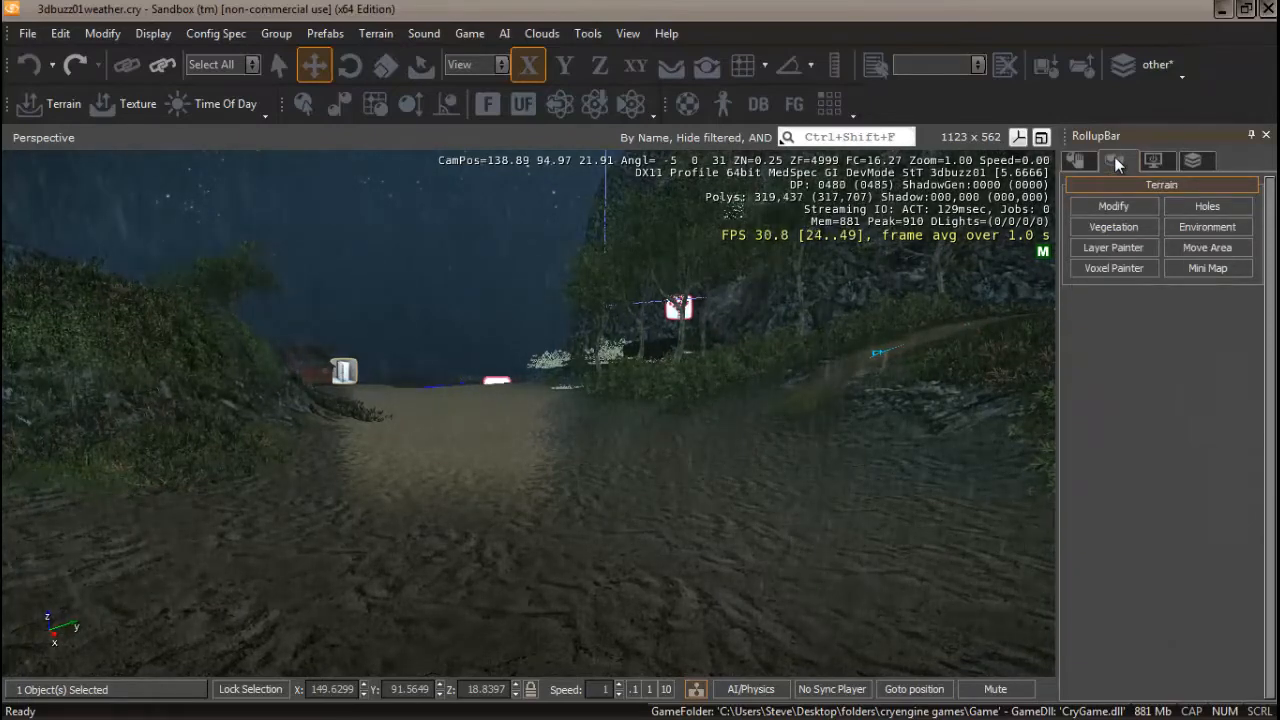
left_click(1201, 226)
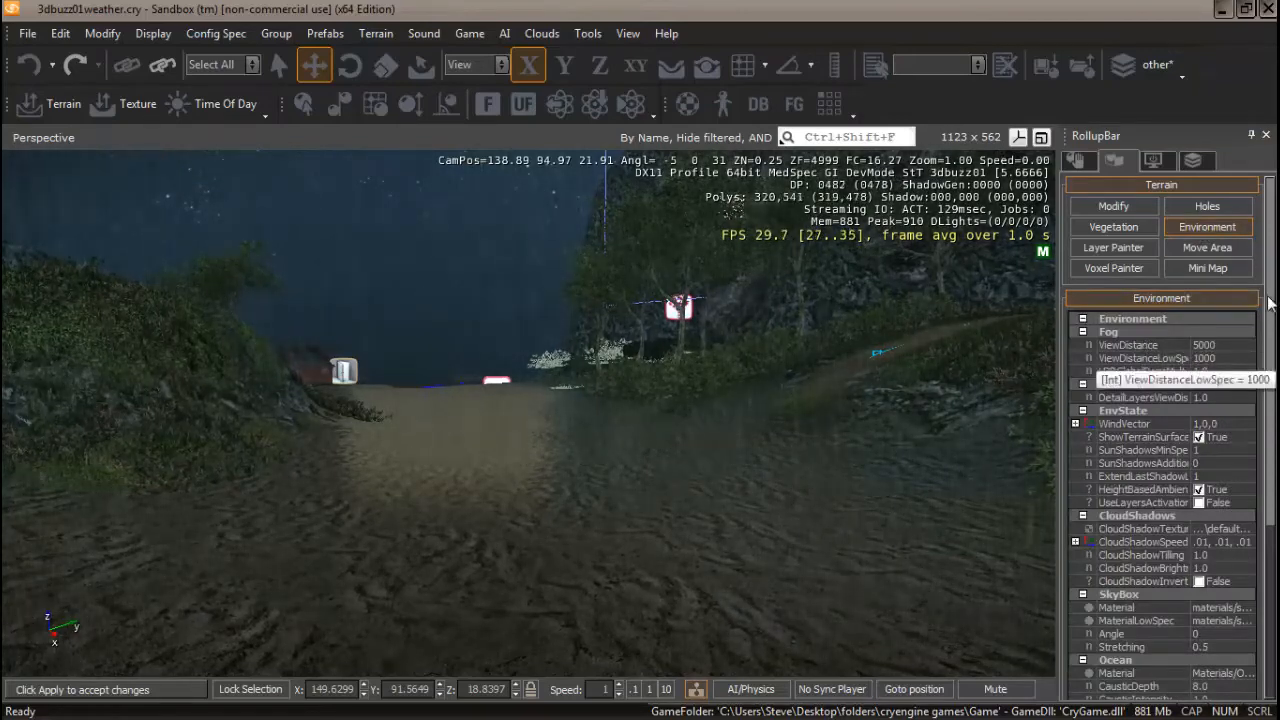
left_click_drag(1273, 275, 1274, 322)
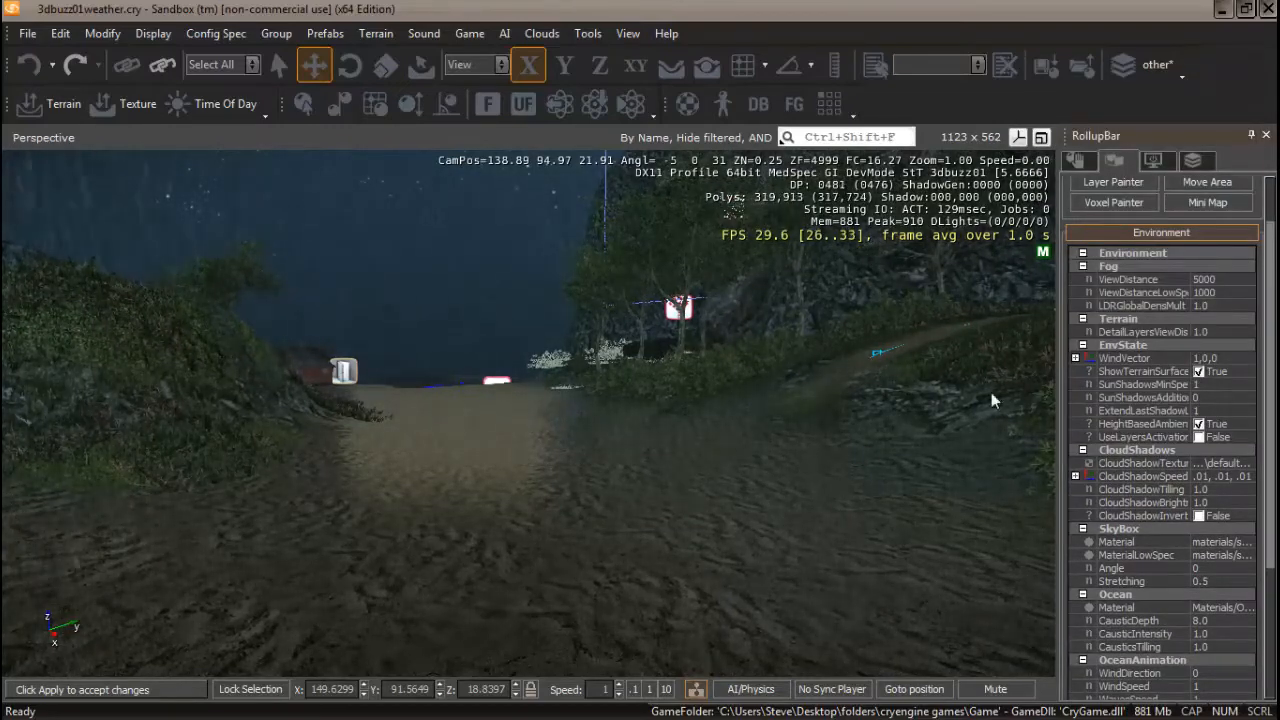
mouse_move(1274, 303)
left_mouse_down()
mouse_move(1274, 362)
mouse_move(1274, 280)
left_mouse_up()
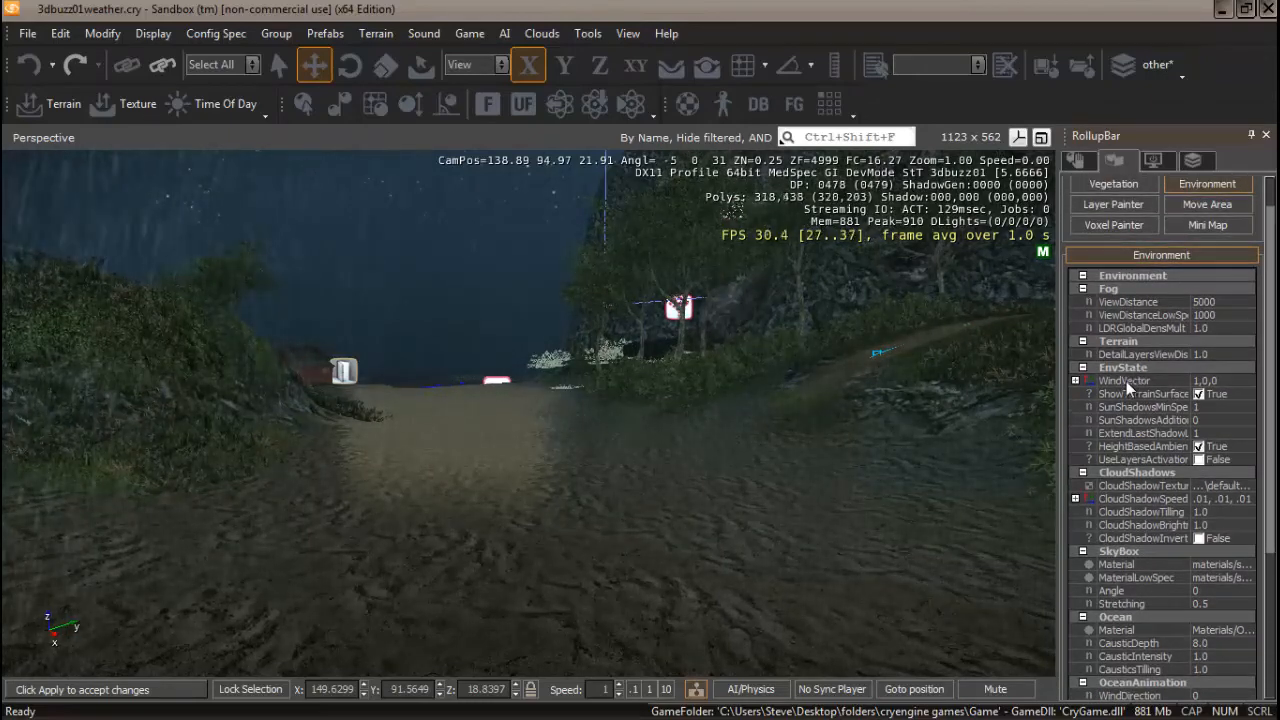
mouse_move(687, 492)
right_mouse_down()
mouse_move(700, 476)
mouse_move(668, 495)
right_mouse_up()
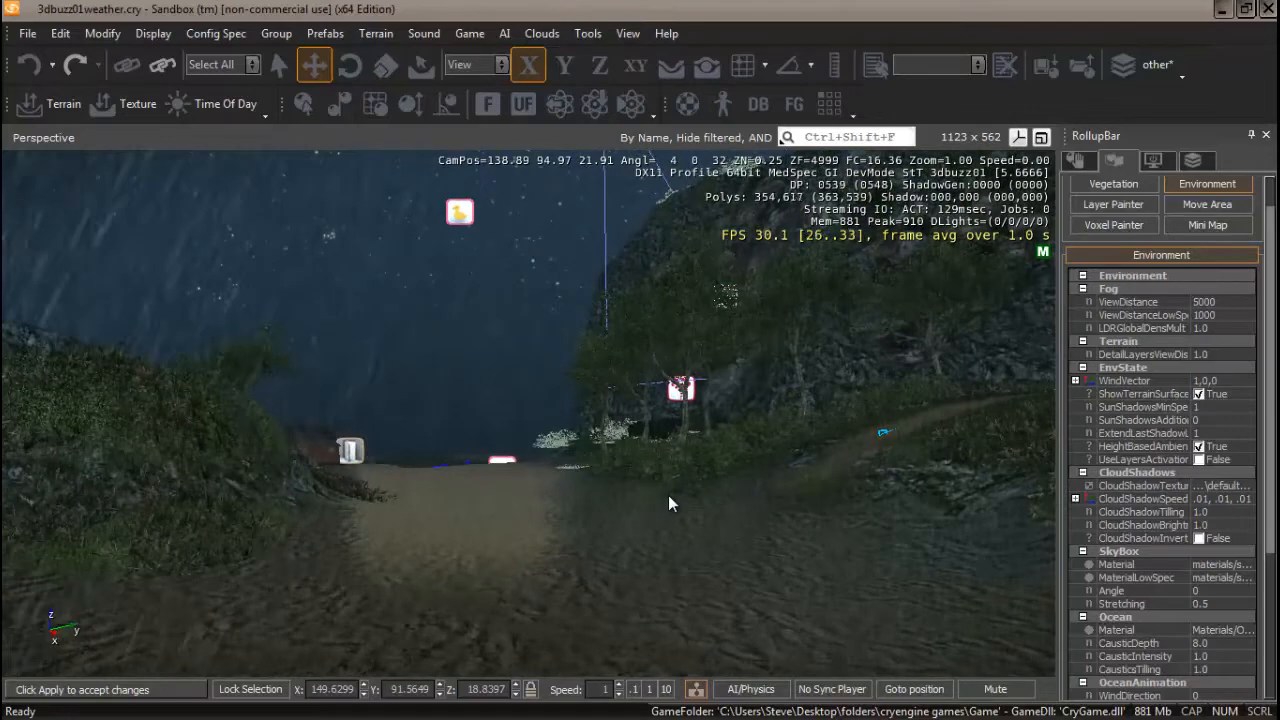
Try an environment WindVector of 5, 5, 5 to see how the trees and rain react.
left_click(1199, 380)
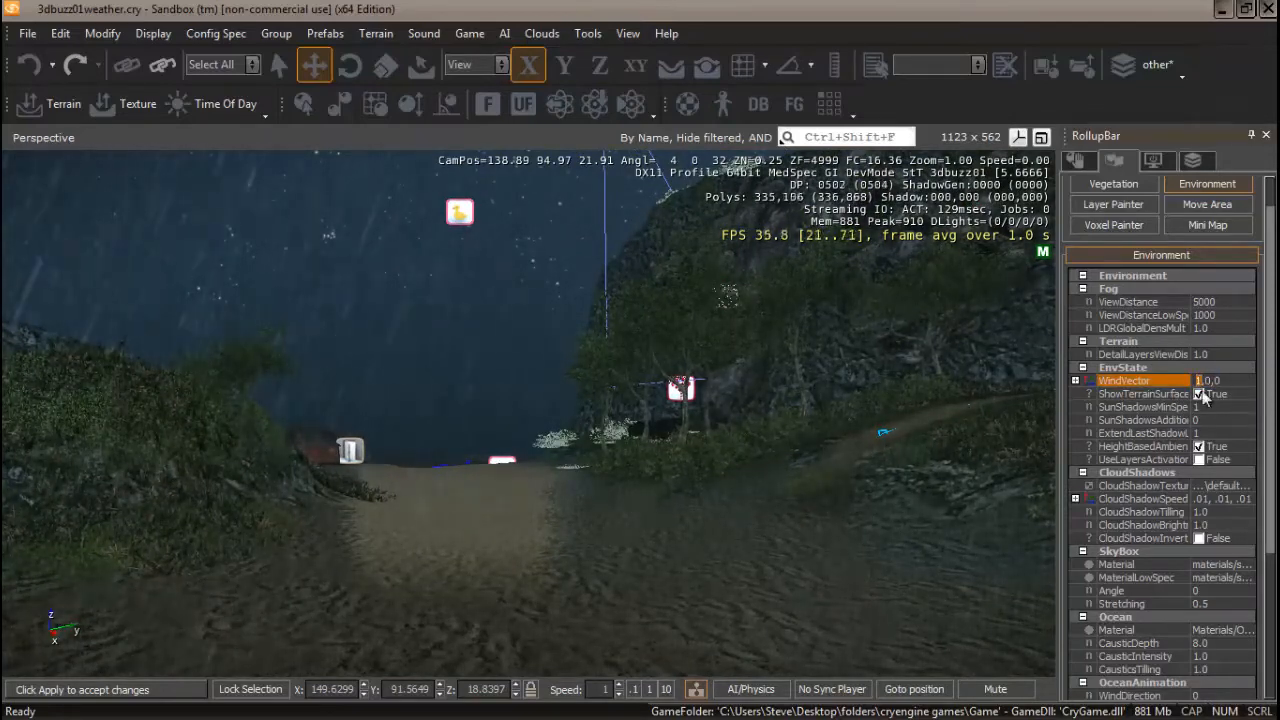
type("5")
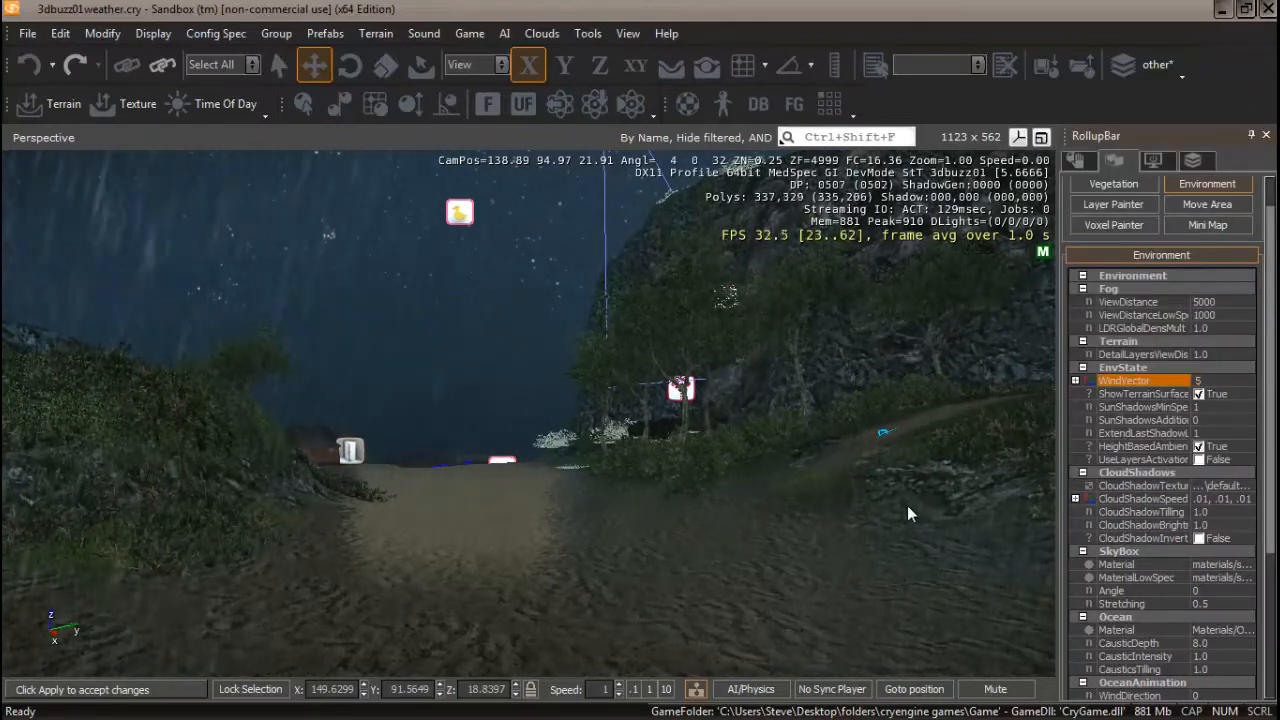
type(", 5, 5")
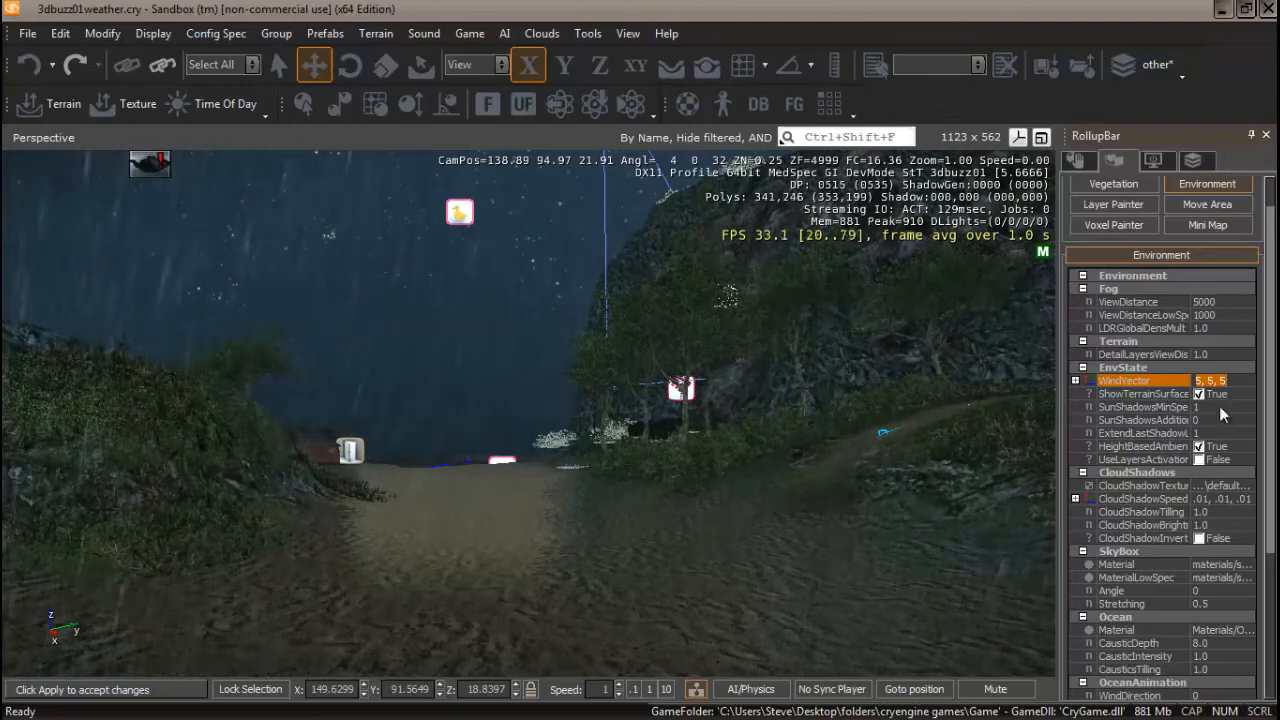
Set the environment WindVector to 15,0,0.
mouse_move(1107, 484)
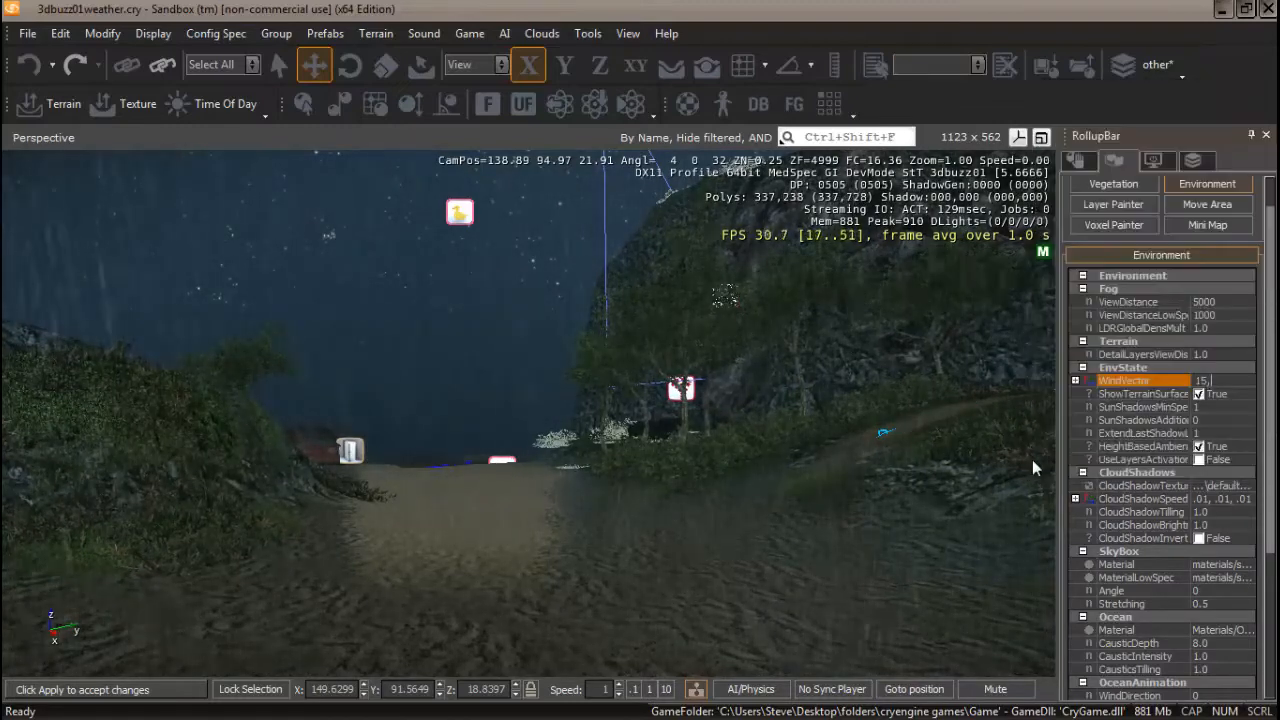
type("0,0")
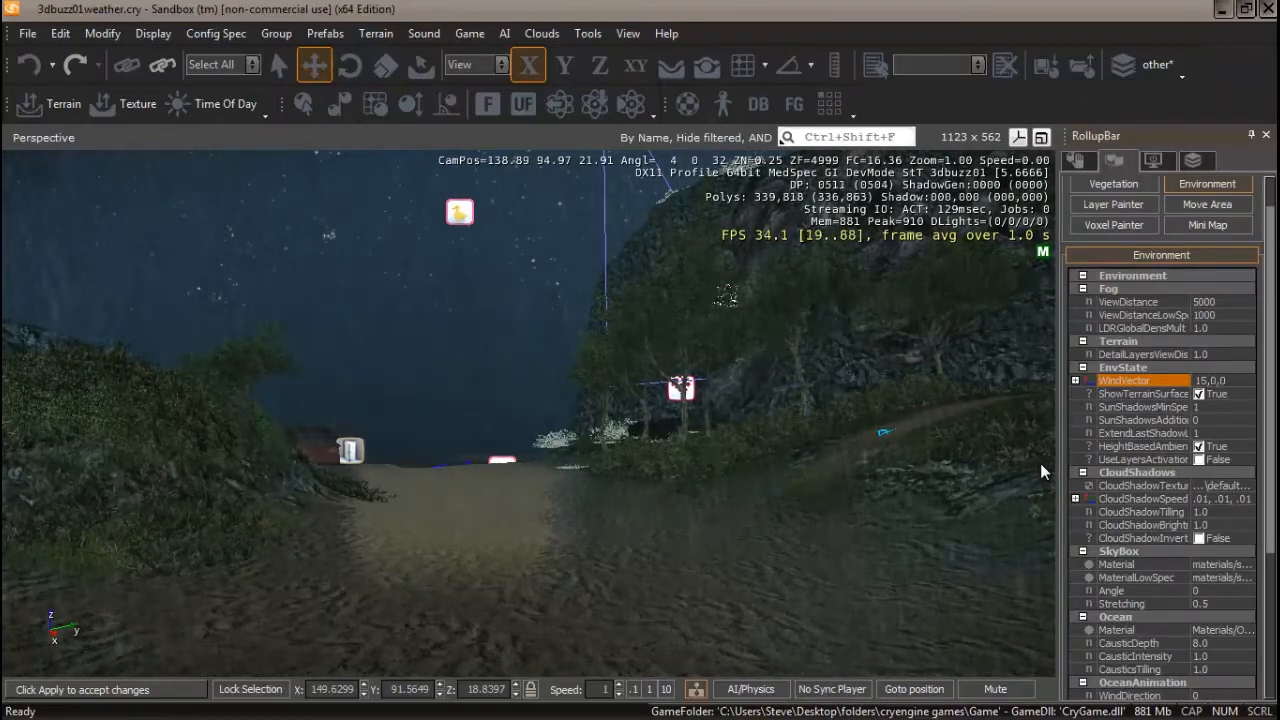
key("Return")
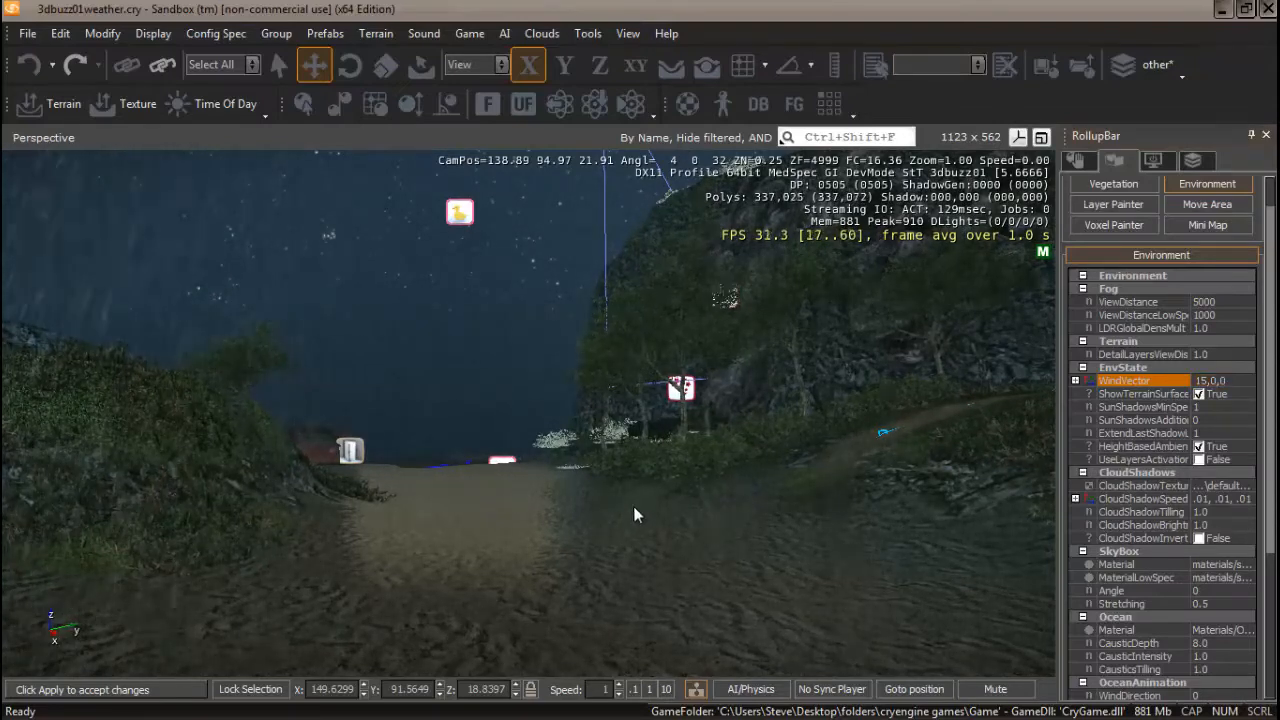
Face the water and set the OceanAnimation WindSpeed to 10 and WavesSpeed to 2.
right_click_drag(633, 515, 695, 502)
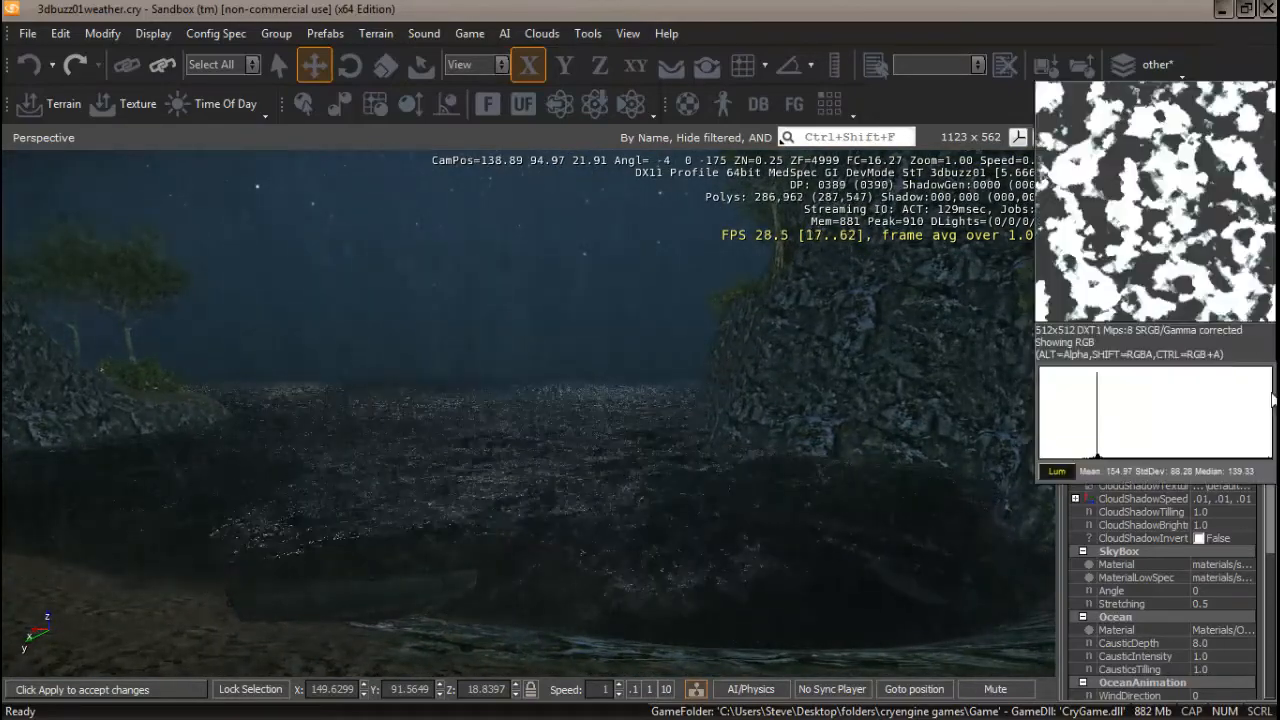
left_click_drag(1271, 436, 1271, 575)
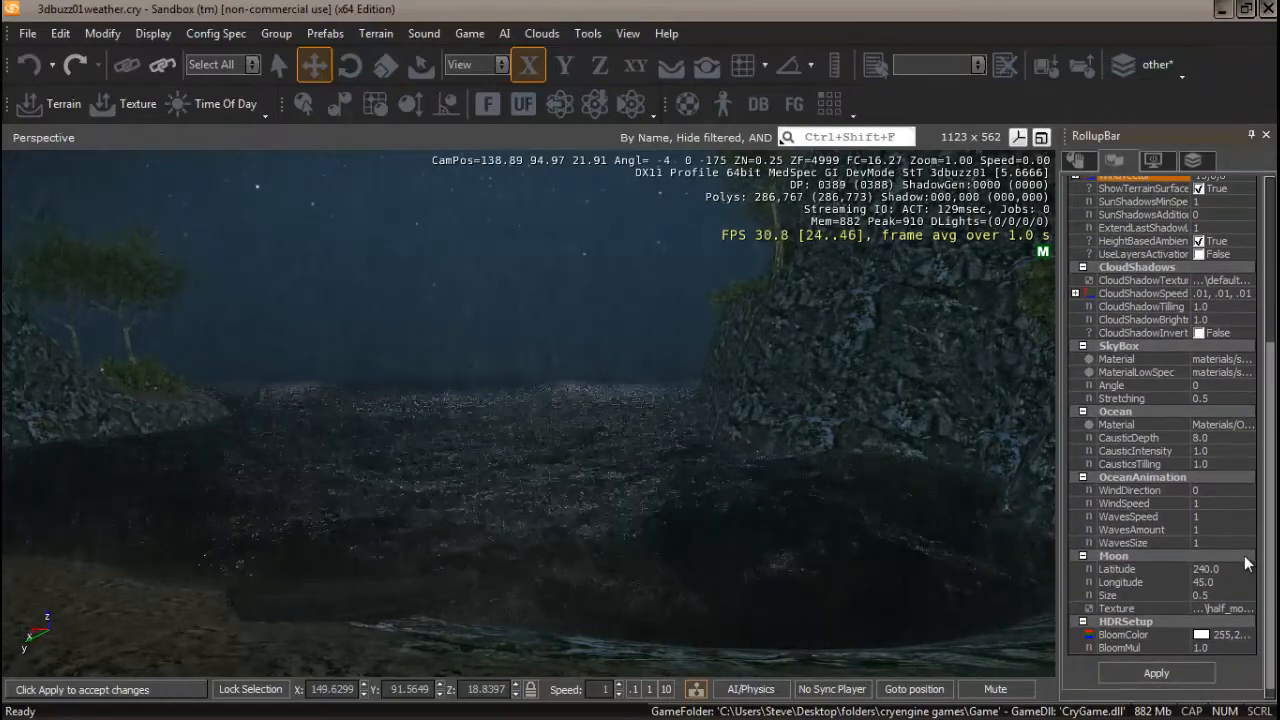
left_click(1200, 504)
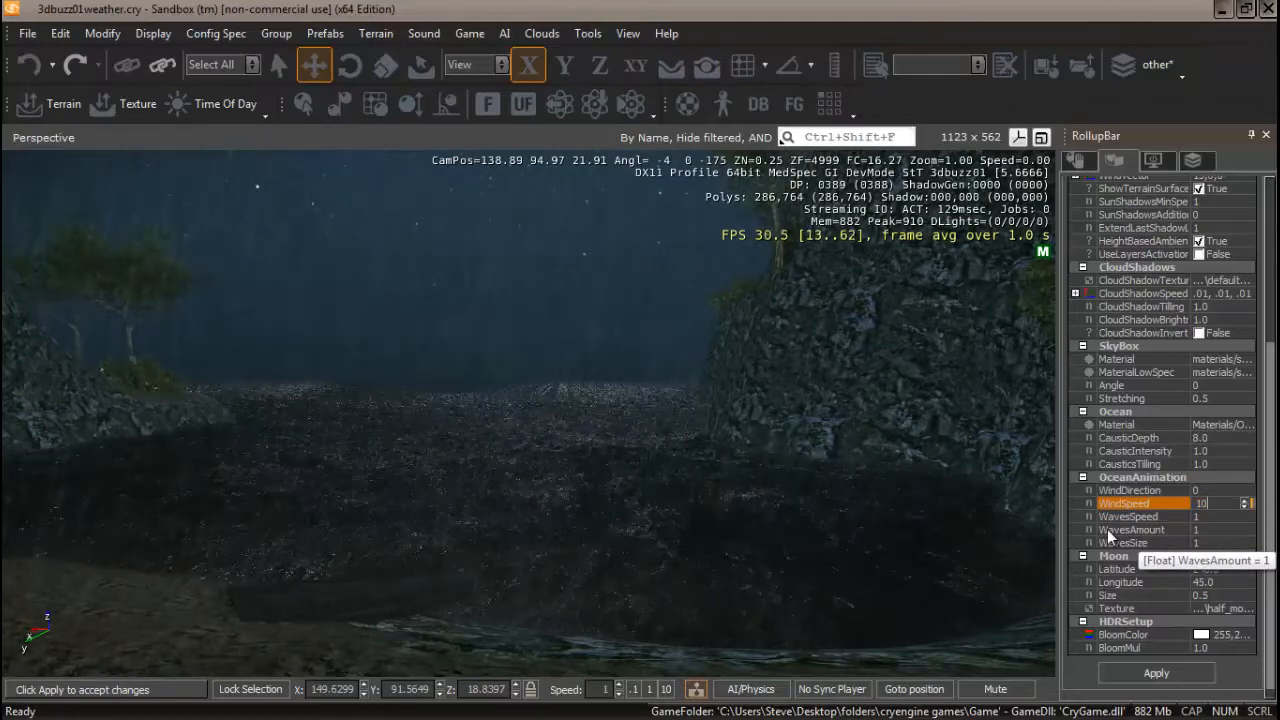
type("0")
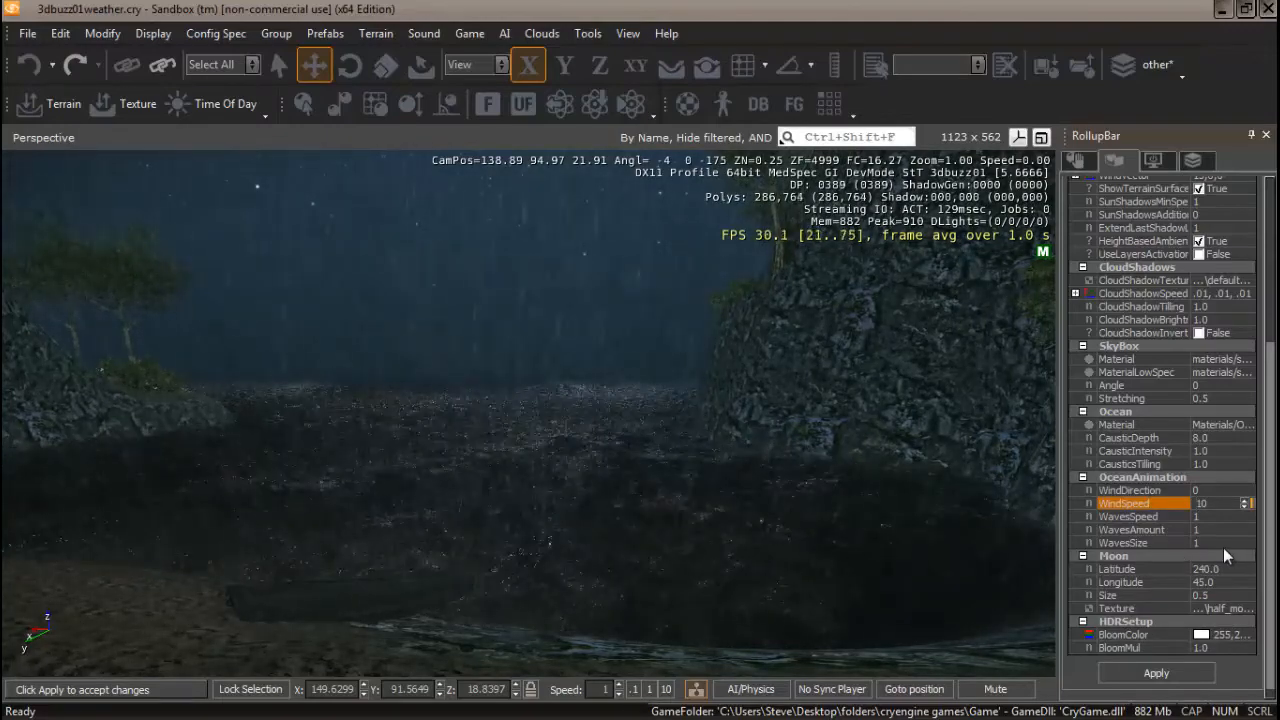
left_click(1203, 516)
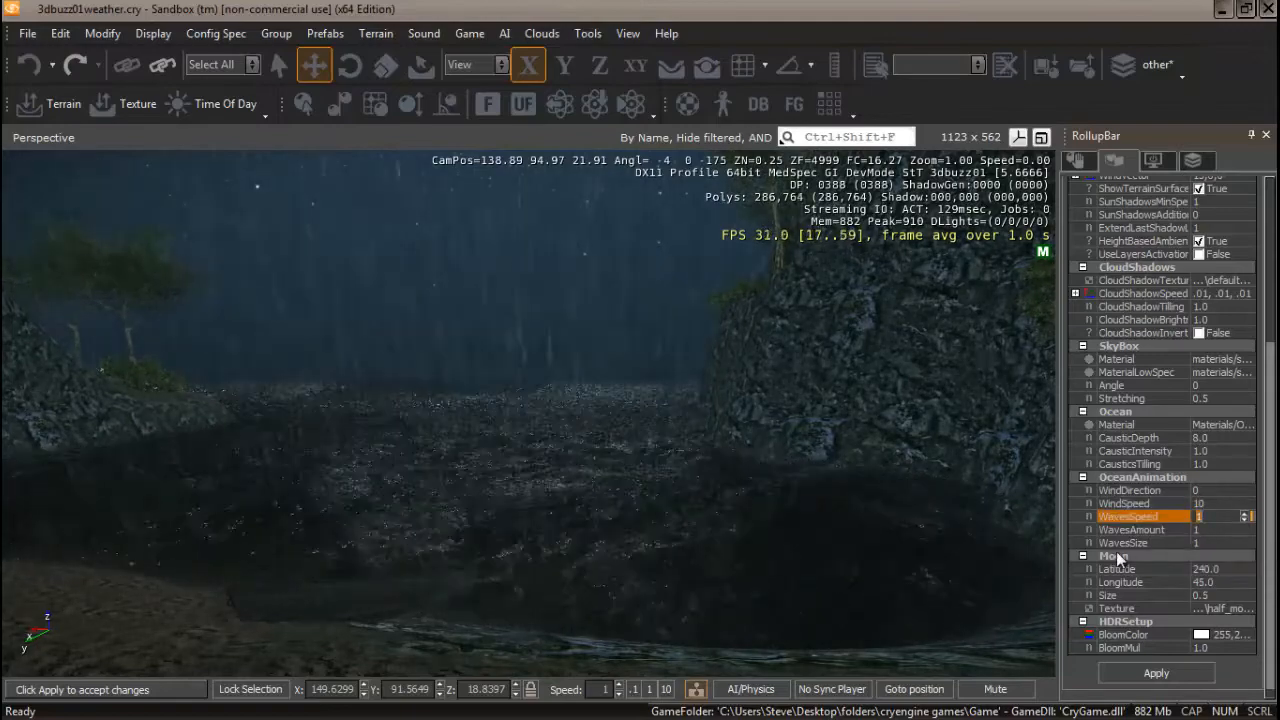
type("2")
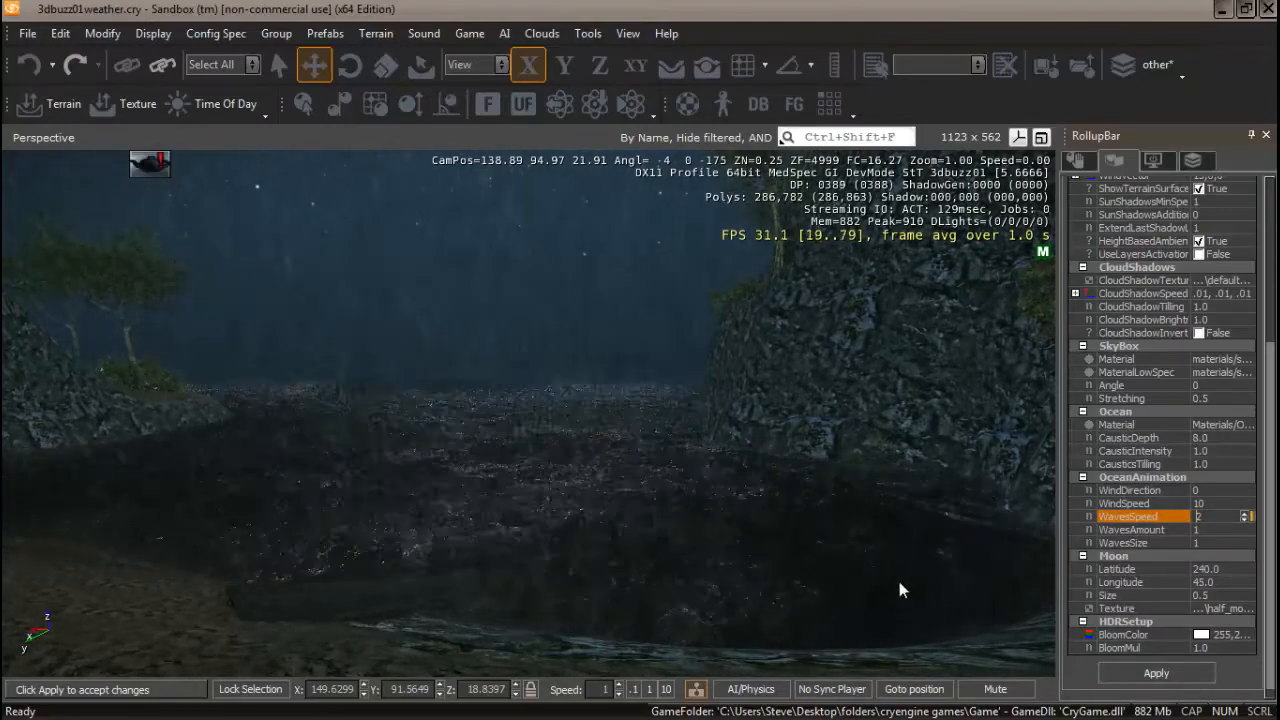
Try an OceanAnimation WavesSize of 5 and look over the water and the riverbed.
left_click(1208, 530)
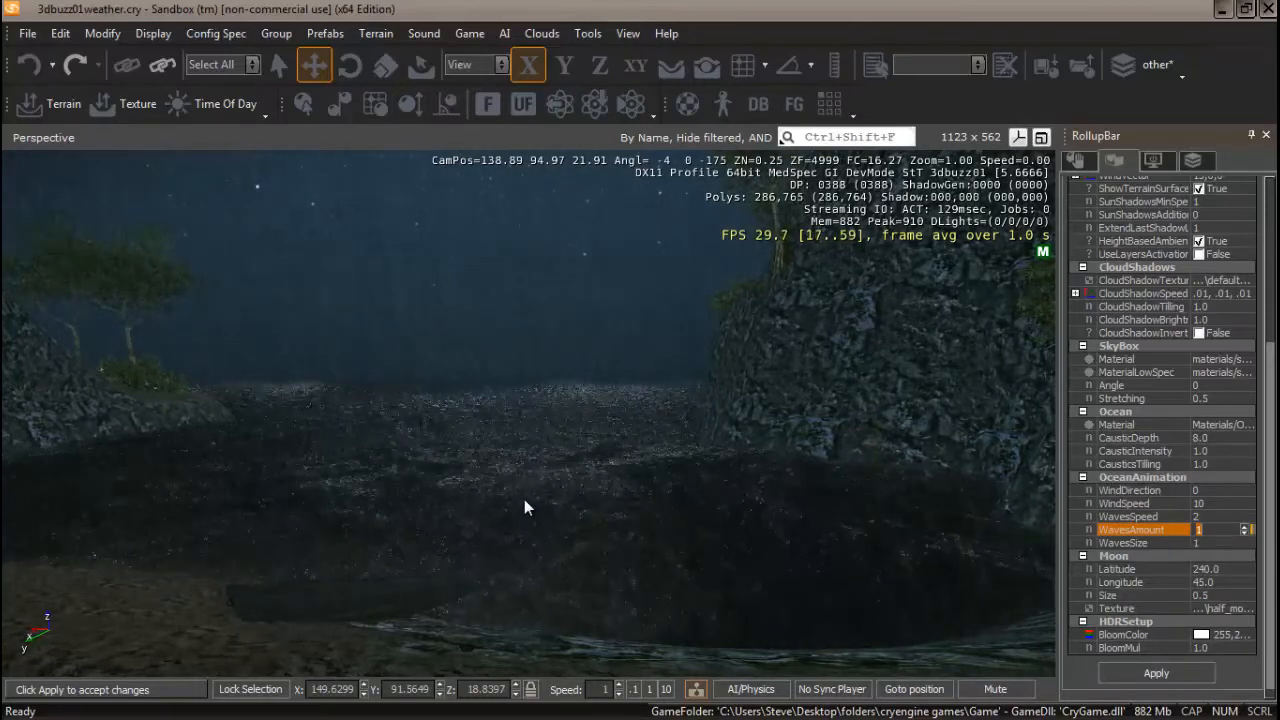
left_click(1205, 542)
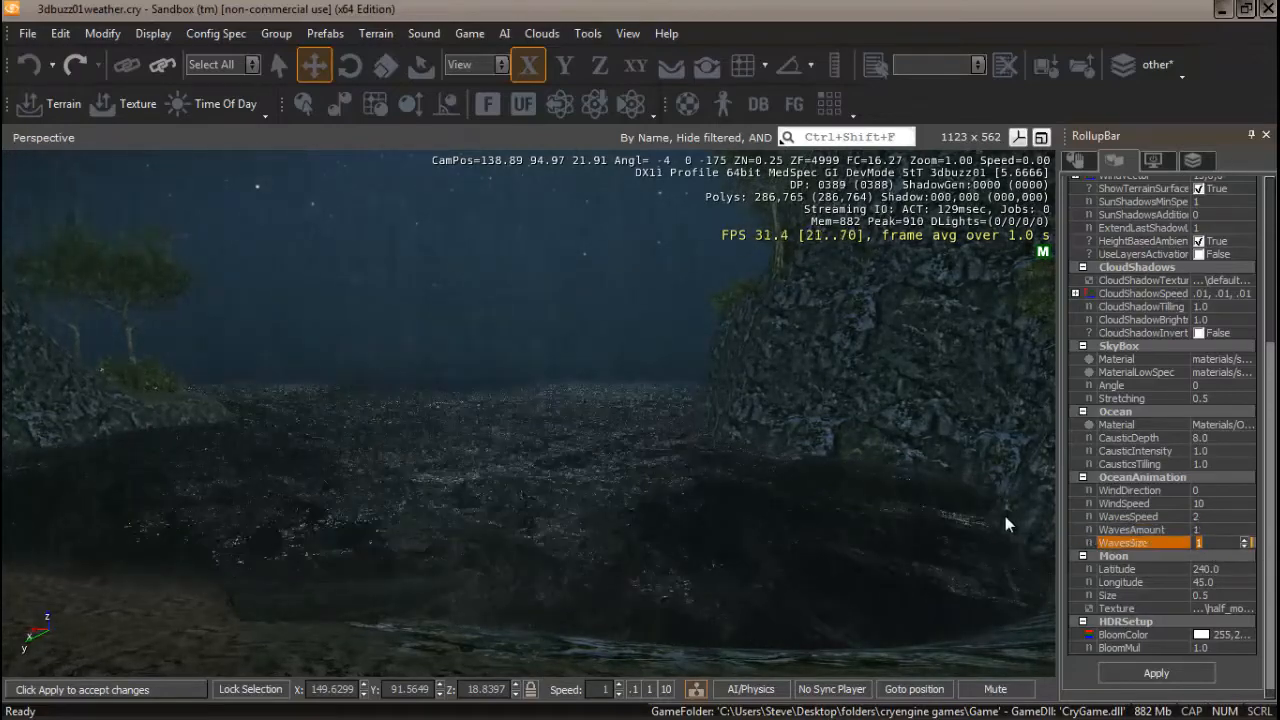
type("5")
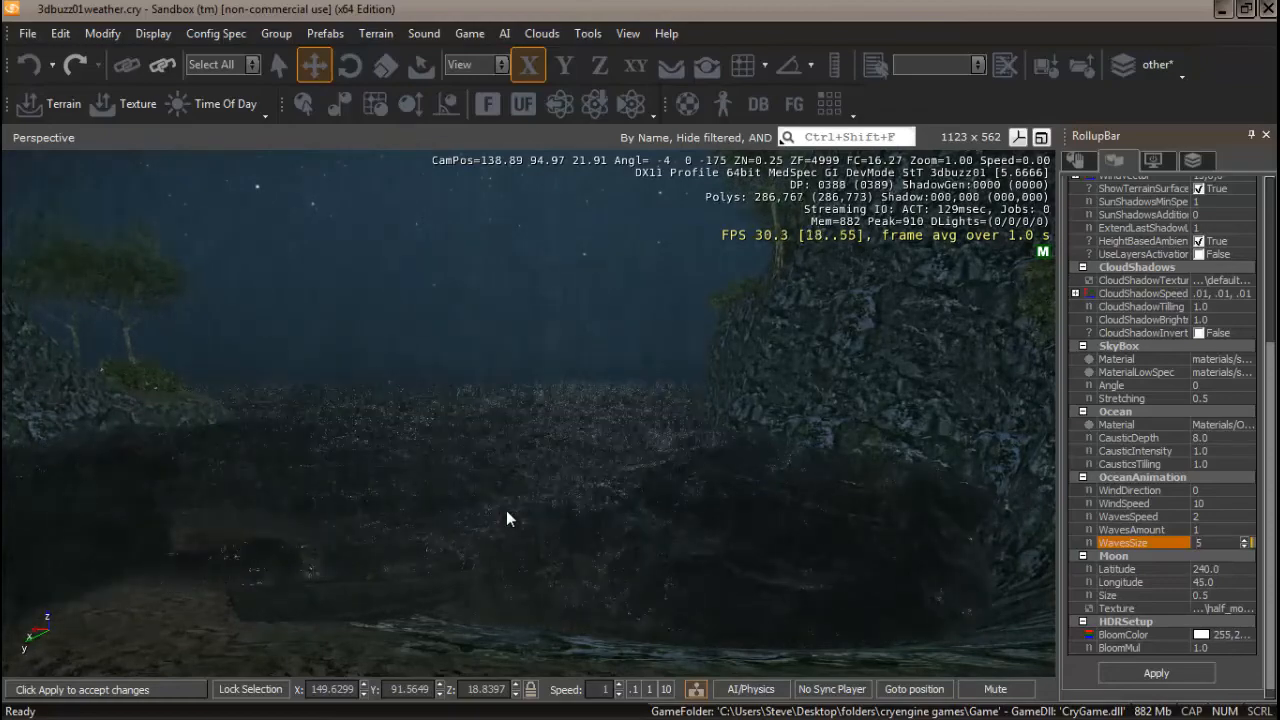
right_click_drag(487, 535, 532, 531)
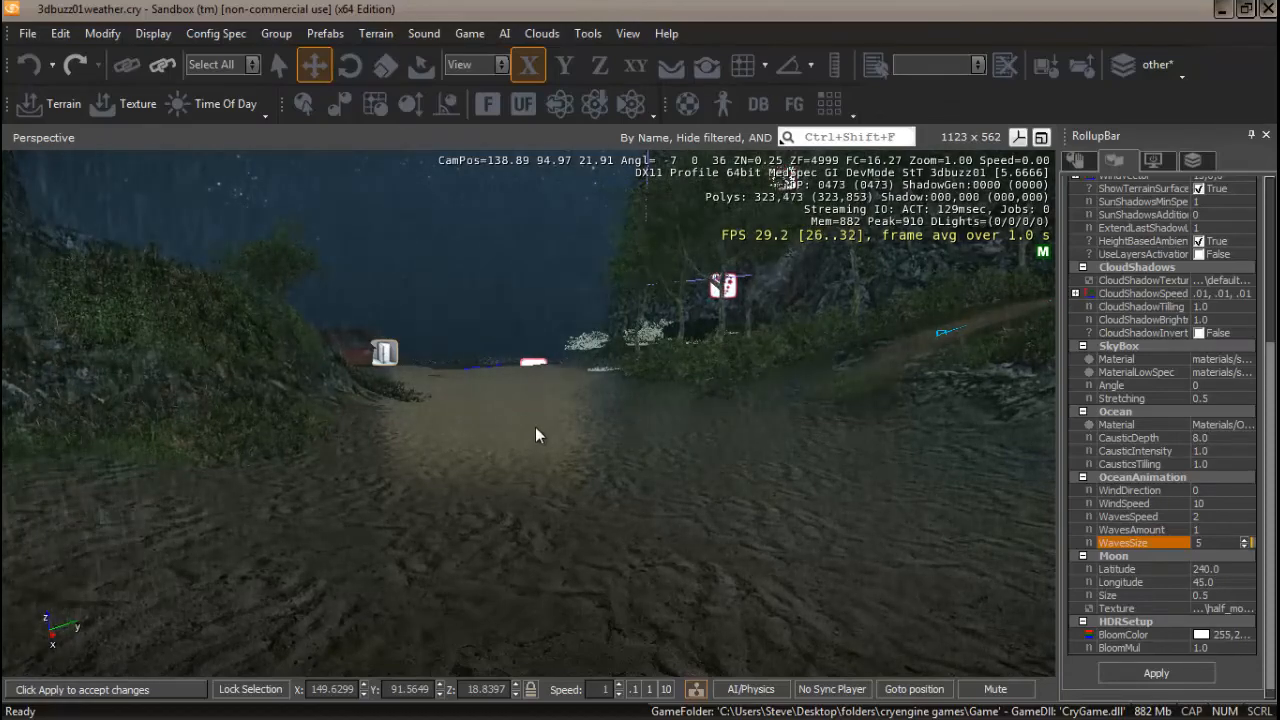
Turn back to the water and reduce the OceanAnimation WavesSize to 2.
right_click_drag(486, 451, 492, 450)
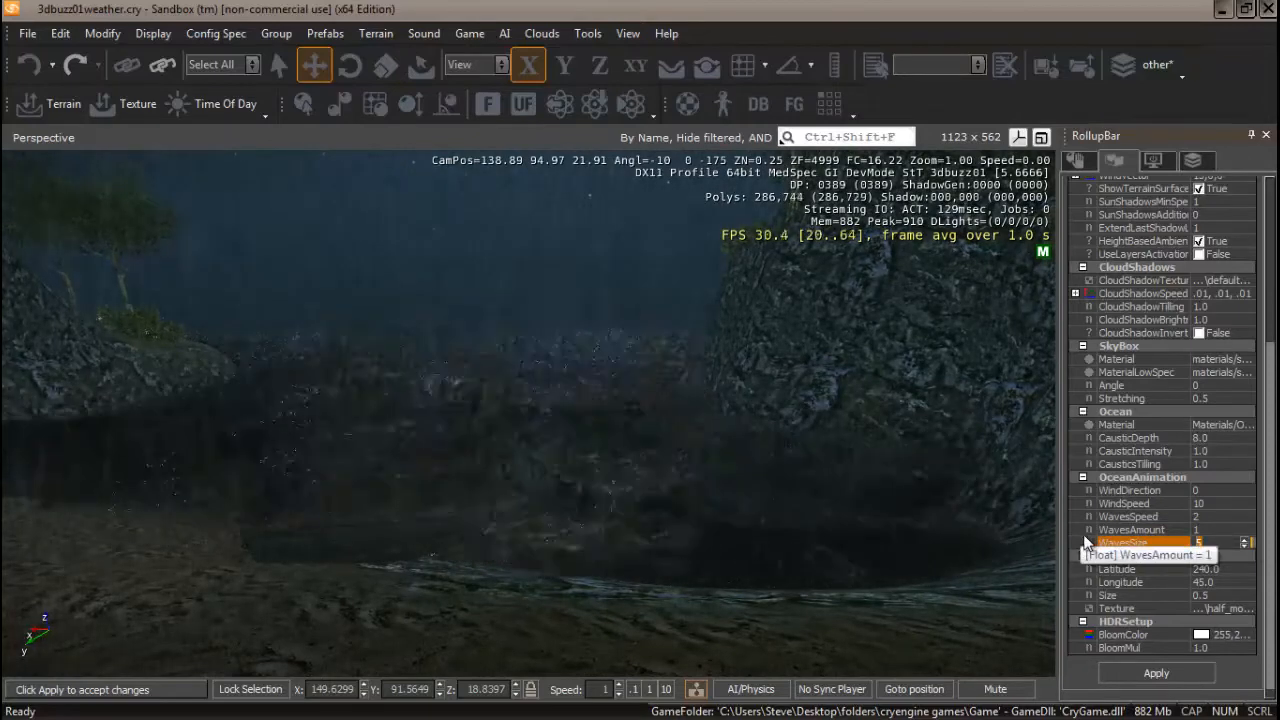
type("2")
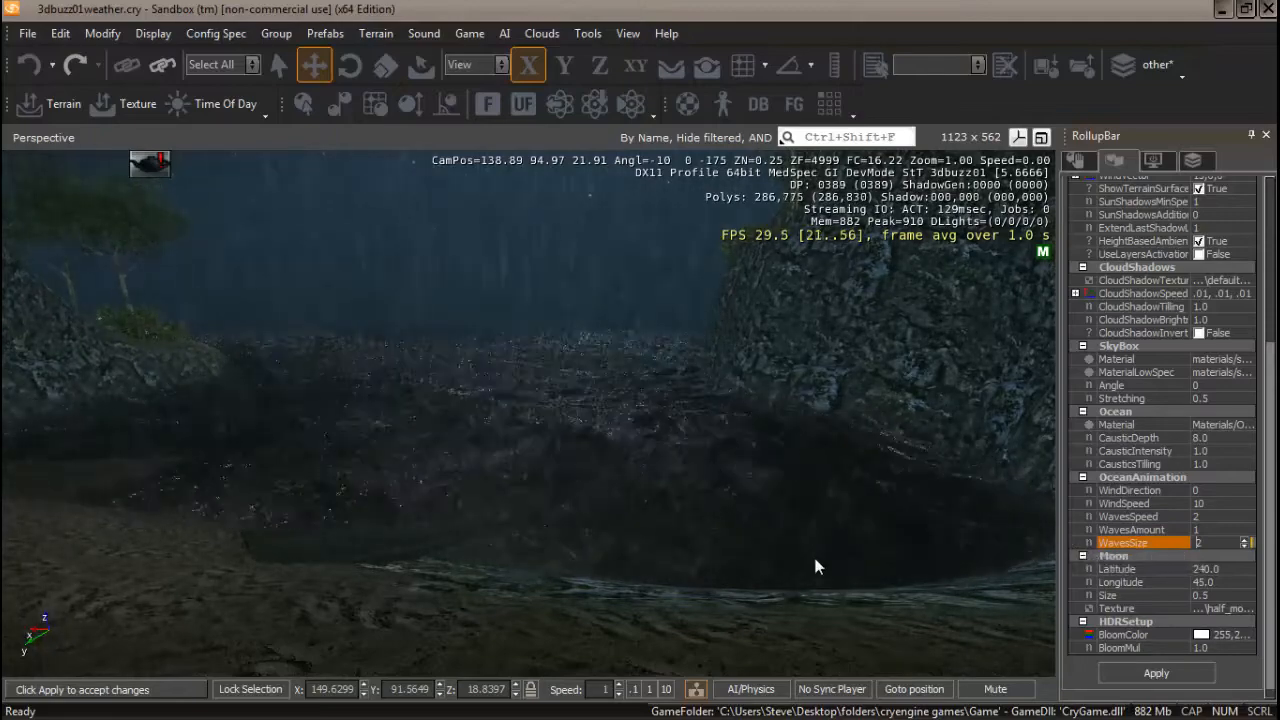
right_click_drag(652, 543, 662, 540)
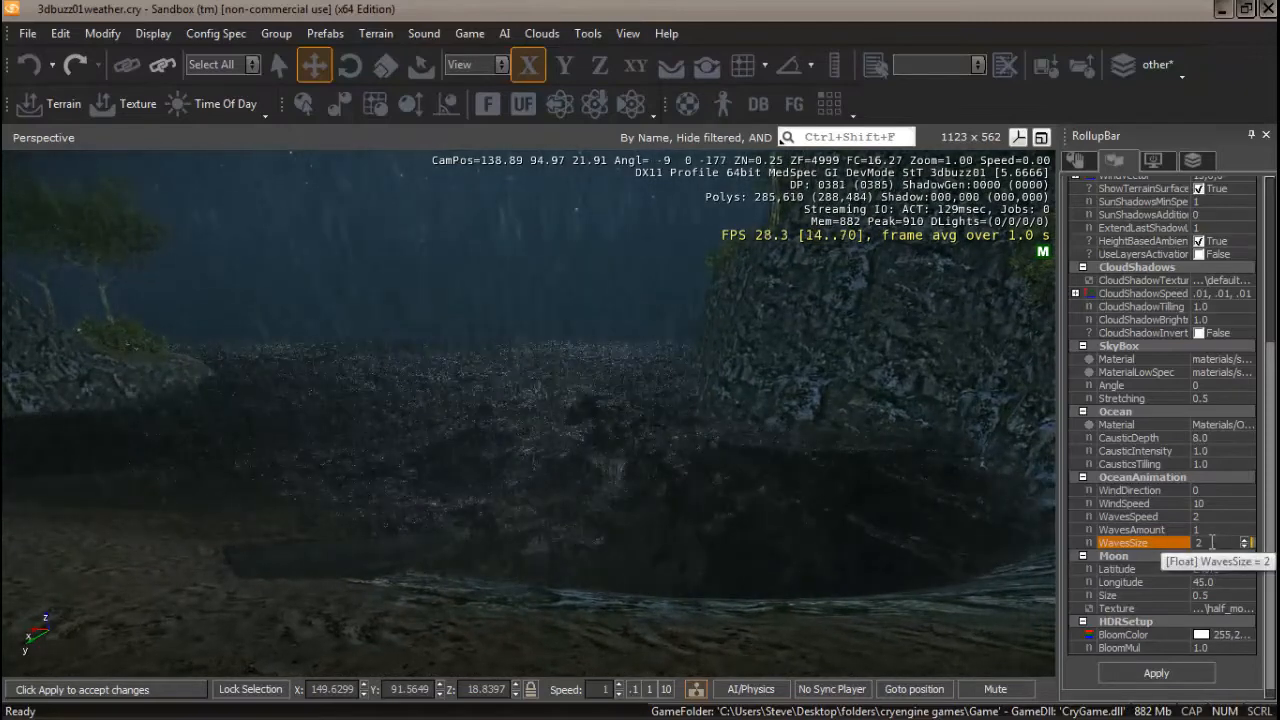
Try an OceanAnimation WavesSize of 3 and compare the waves along the shore from several view directions.
left_click_drag(1212, 542, 1181, 544)
type("3")
key("Return")
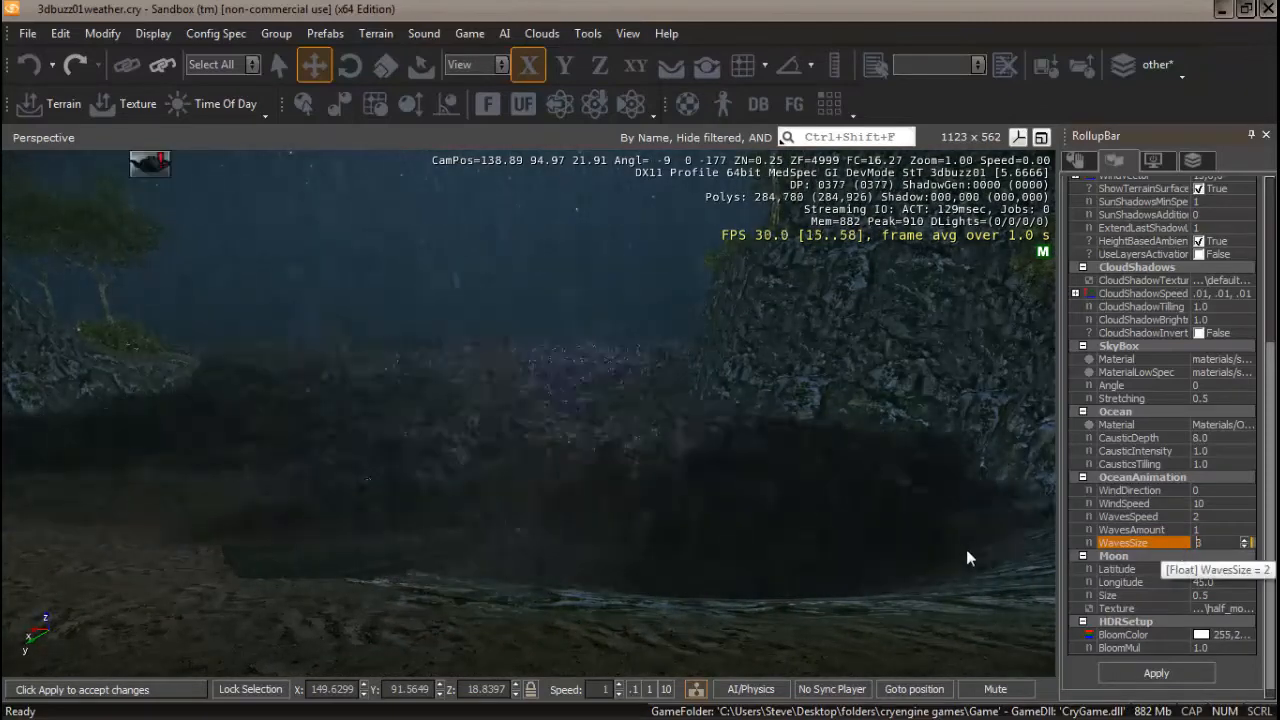
right_click_drag(748, 557, 752, 546)
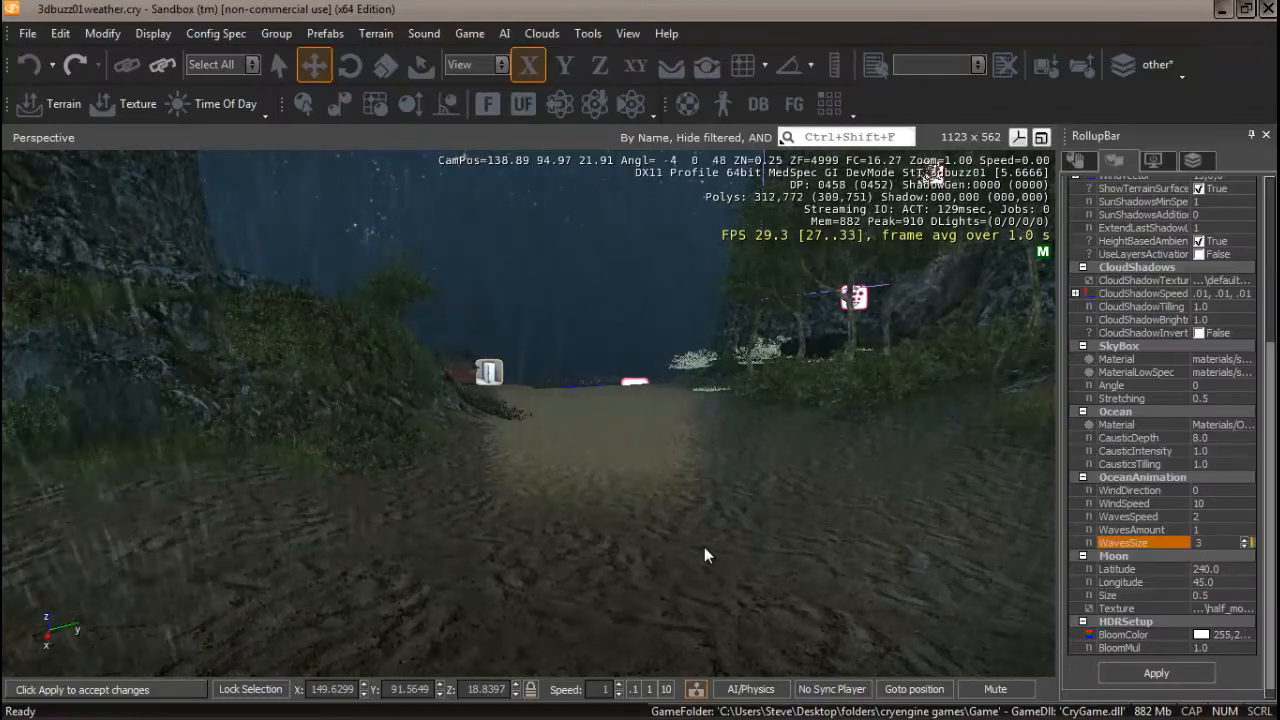
mouse_move(704, 548)
right_mouse_down()
mouse_move(684, 547)
mouse_move(702, 547)
right_mouse_up()
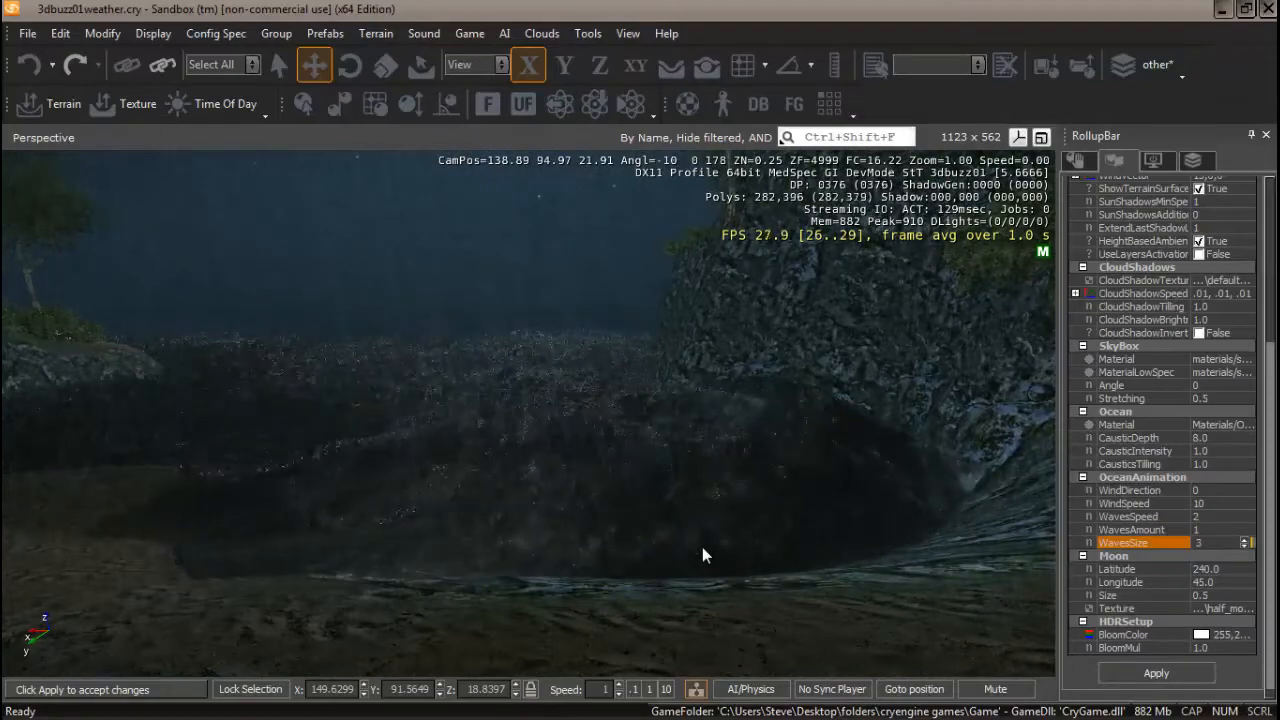
right_click_drag(860, 547, 704, 548)
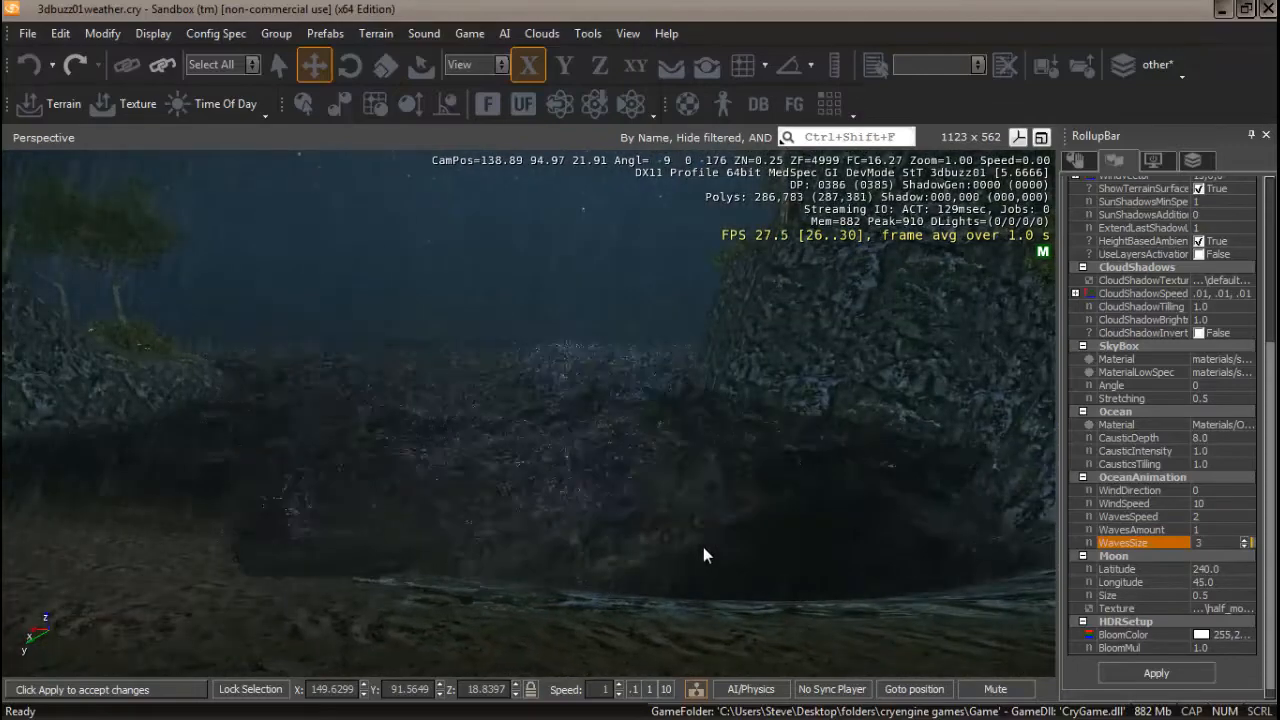
right_click_drag(704, 547, 704, 547)
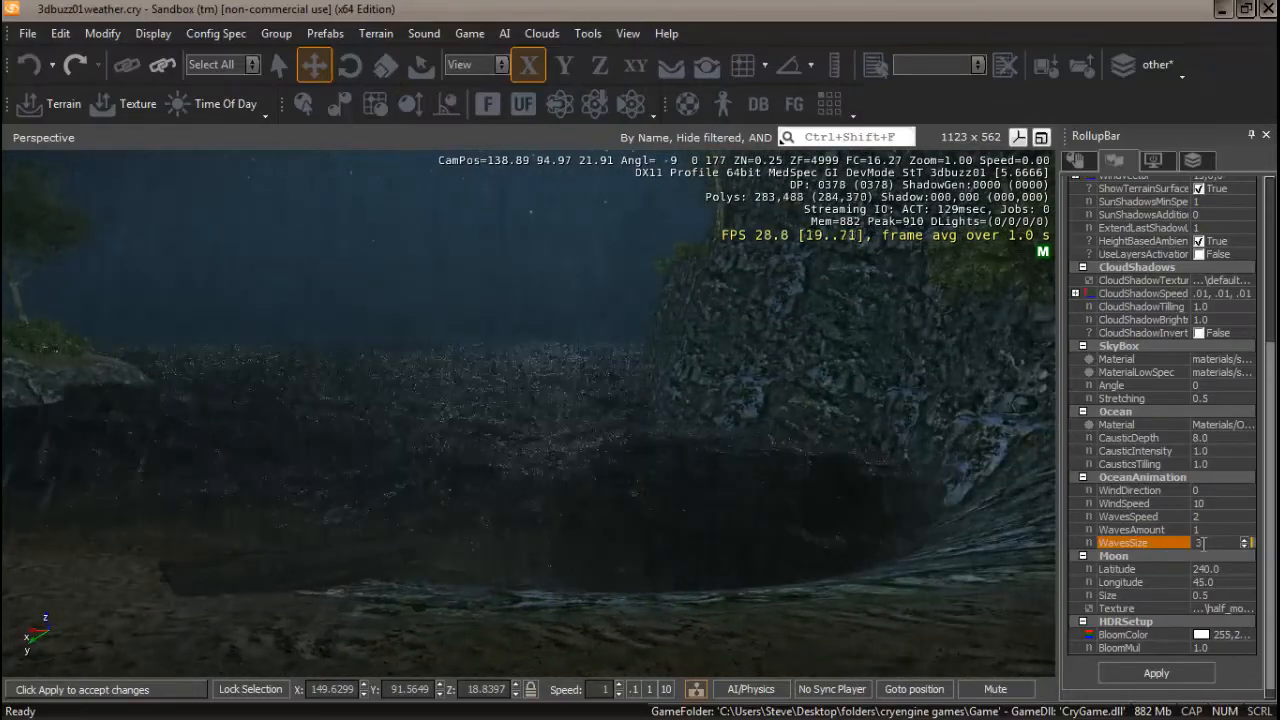
Set the OceanAnimation WavesSize back to 2 and check the water before facing the riverbed and trees again.
left_click(1155, 546)
type("2")
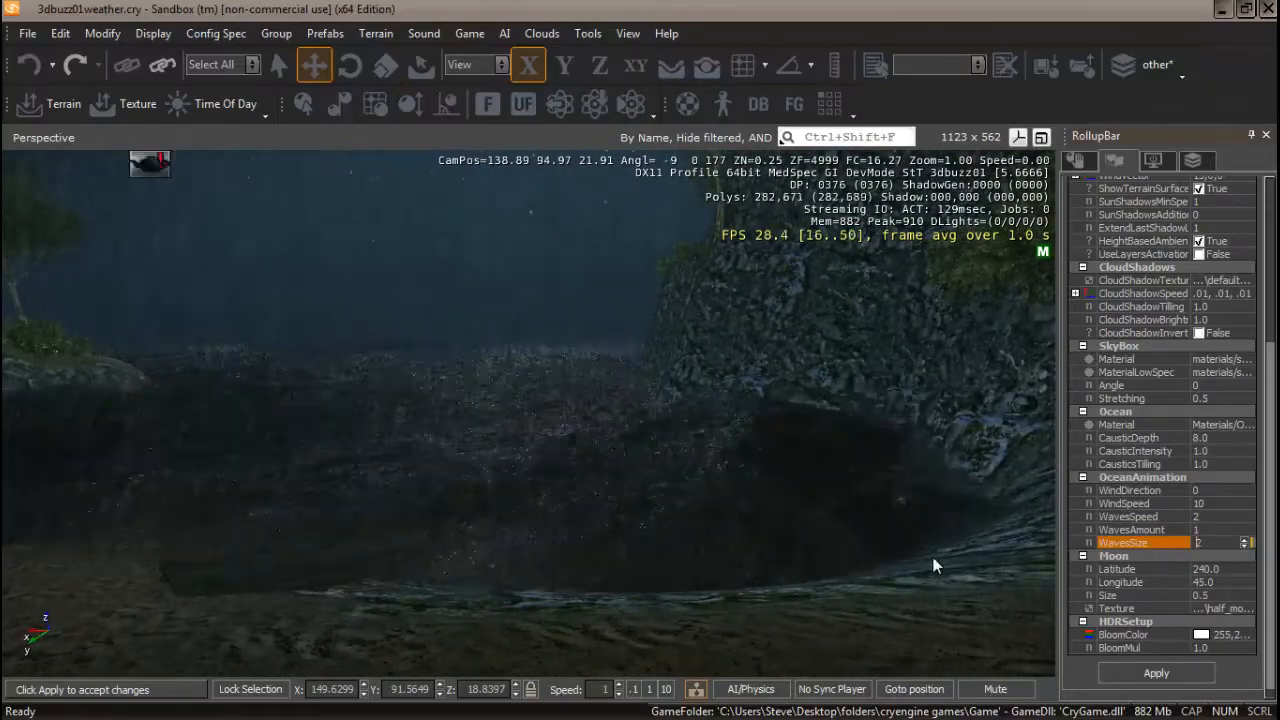
mouse_move(470, 555)
right_mouse_down()
mouse_move(520, 550)
mouse_move(478, 550)
right_mouse_up()
mouse_move(638, 533)
right_mouse_down()
mouse_move(609, 537)
mouse_move(636, 528)
right_mouse_up()
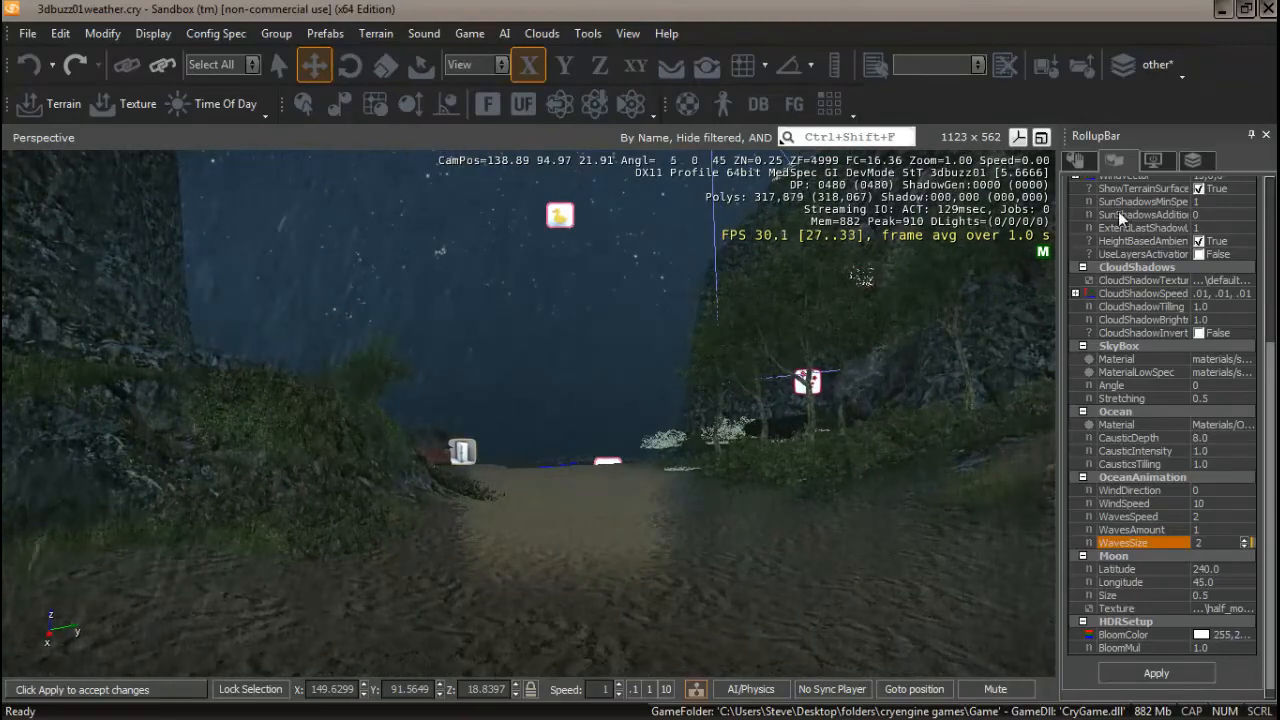
Return to object creation, check the Particle entity category, and expand the Render entity category.
left_click(1076, 162)
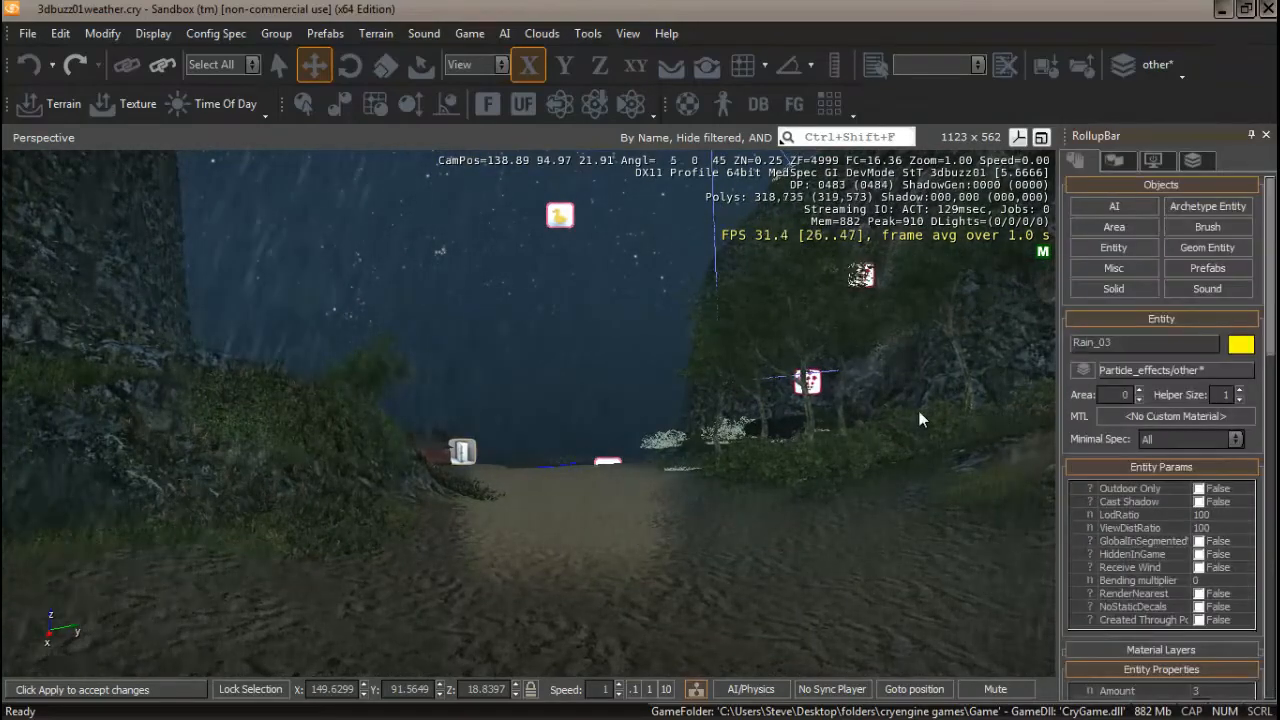
left_click(1120, 247)
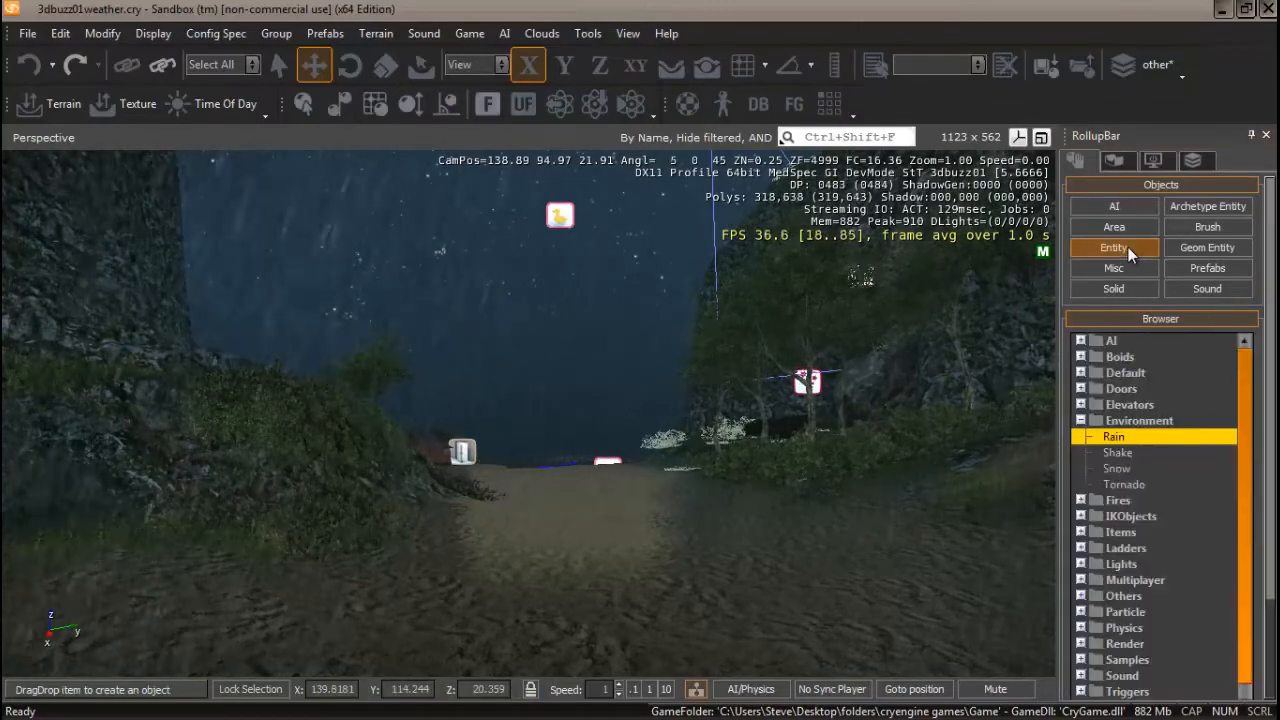
left_click(1081, 423)
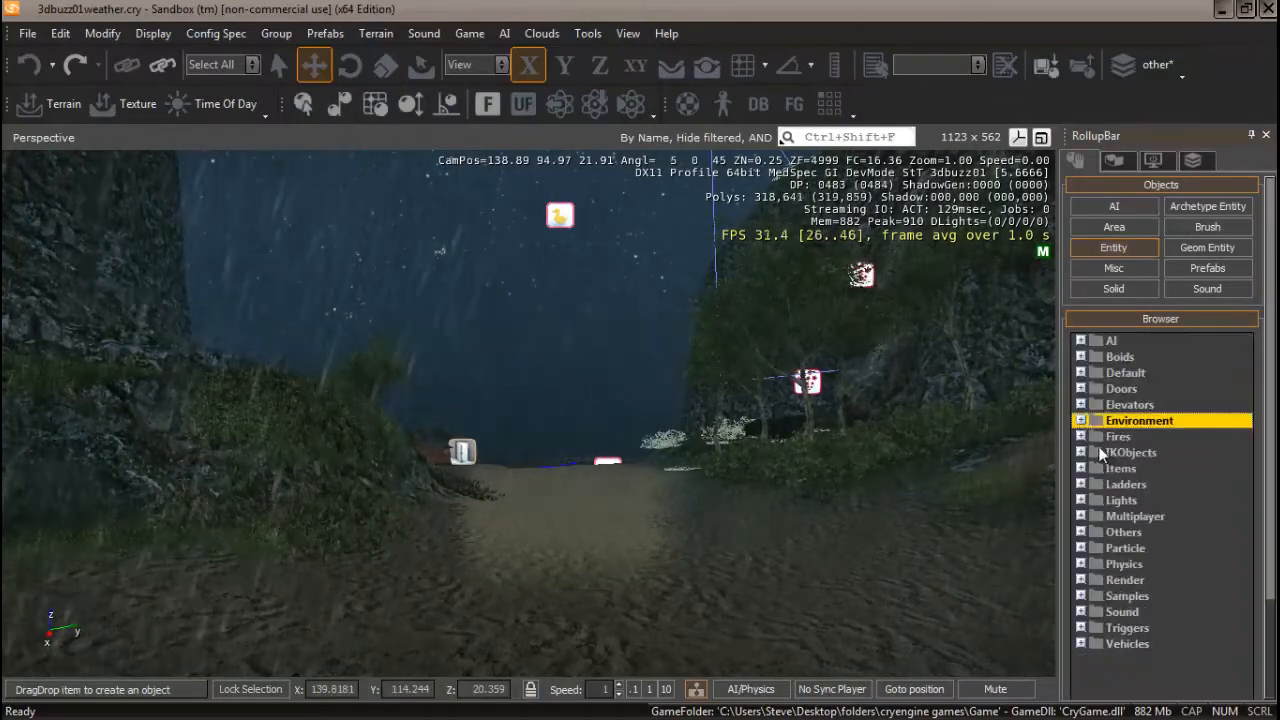
left_click(1081, 549)
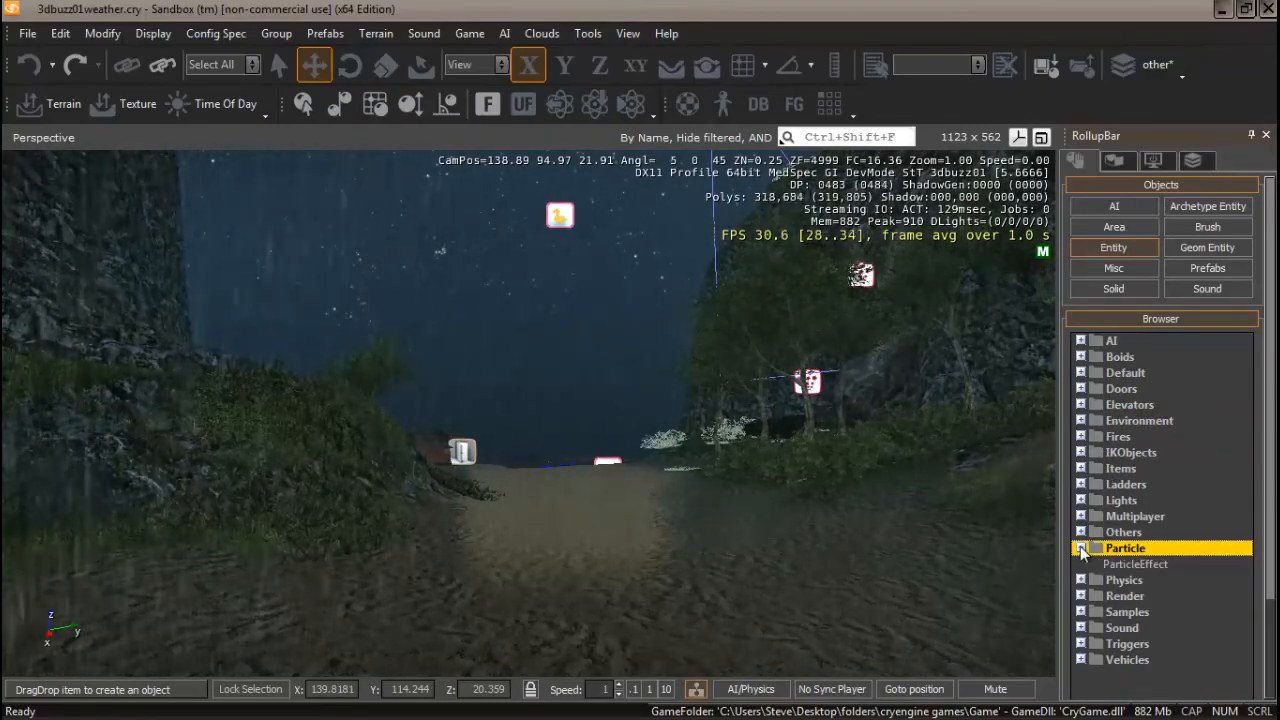
left_click(1081, 549)
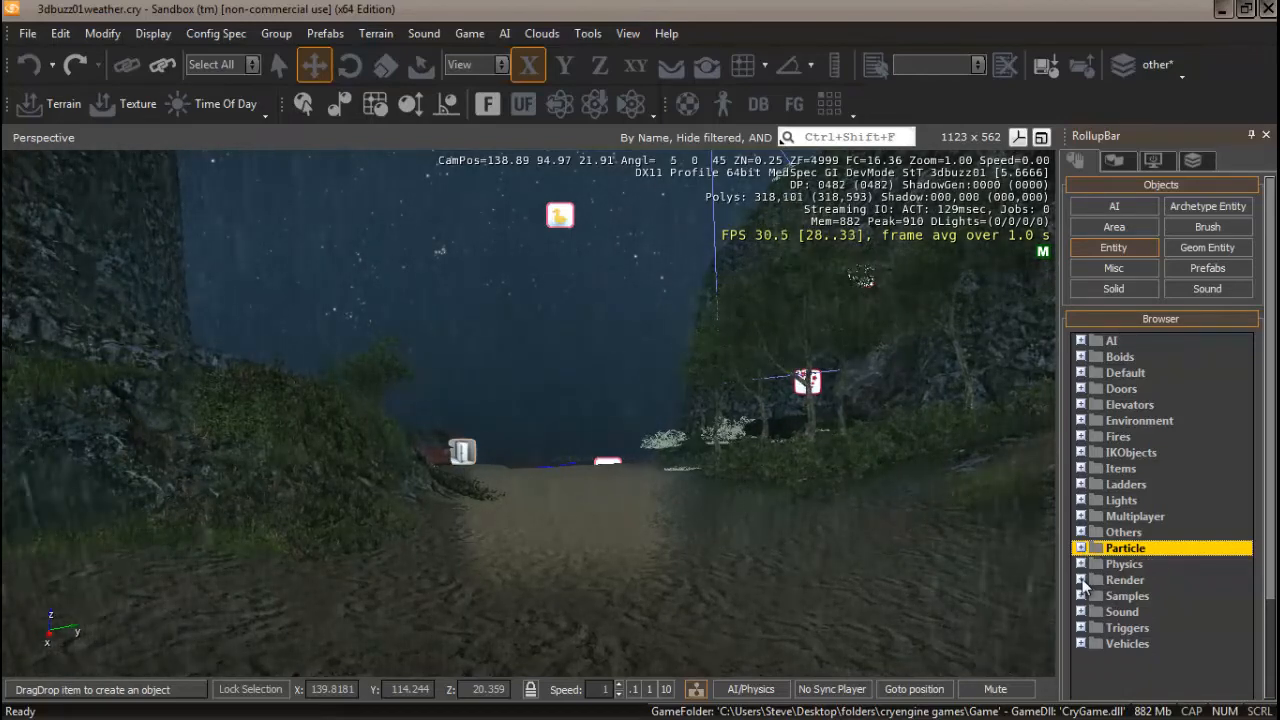
left_click(1082, 579)
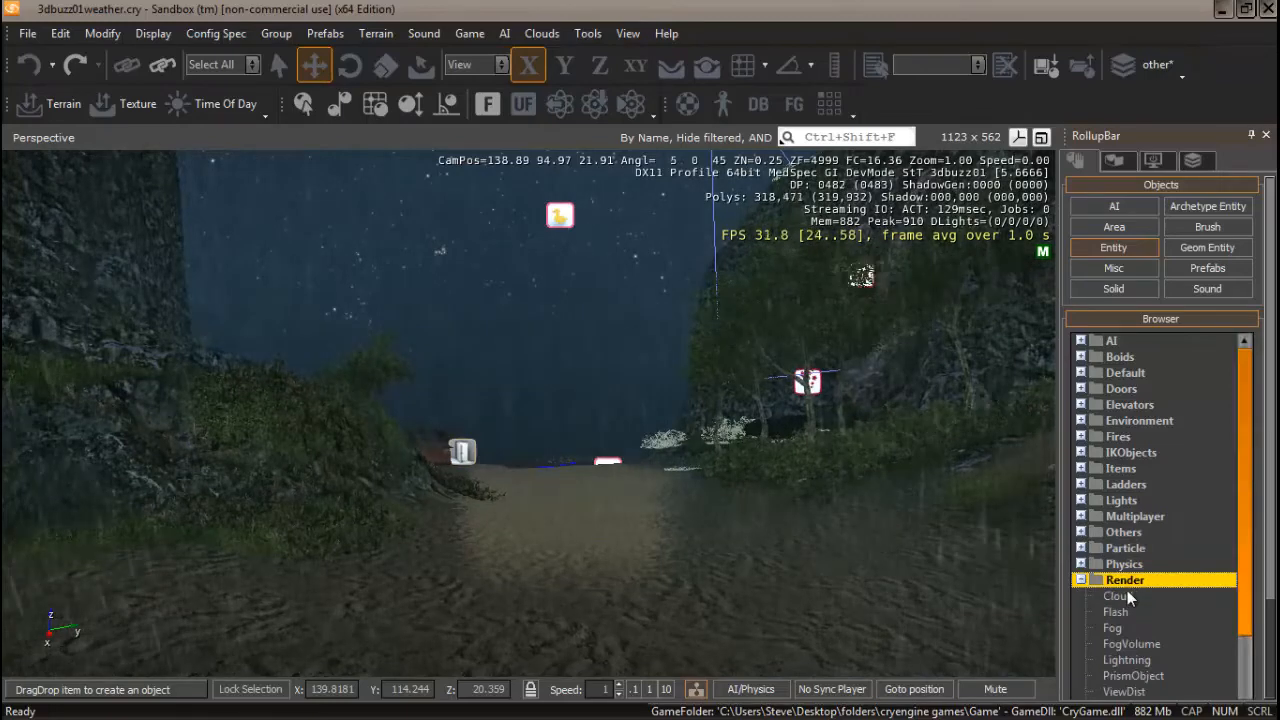
left_click_drag(1240, 462, 1247, 515)
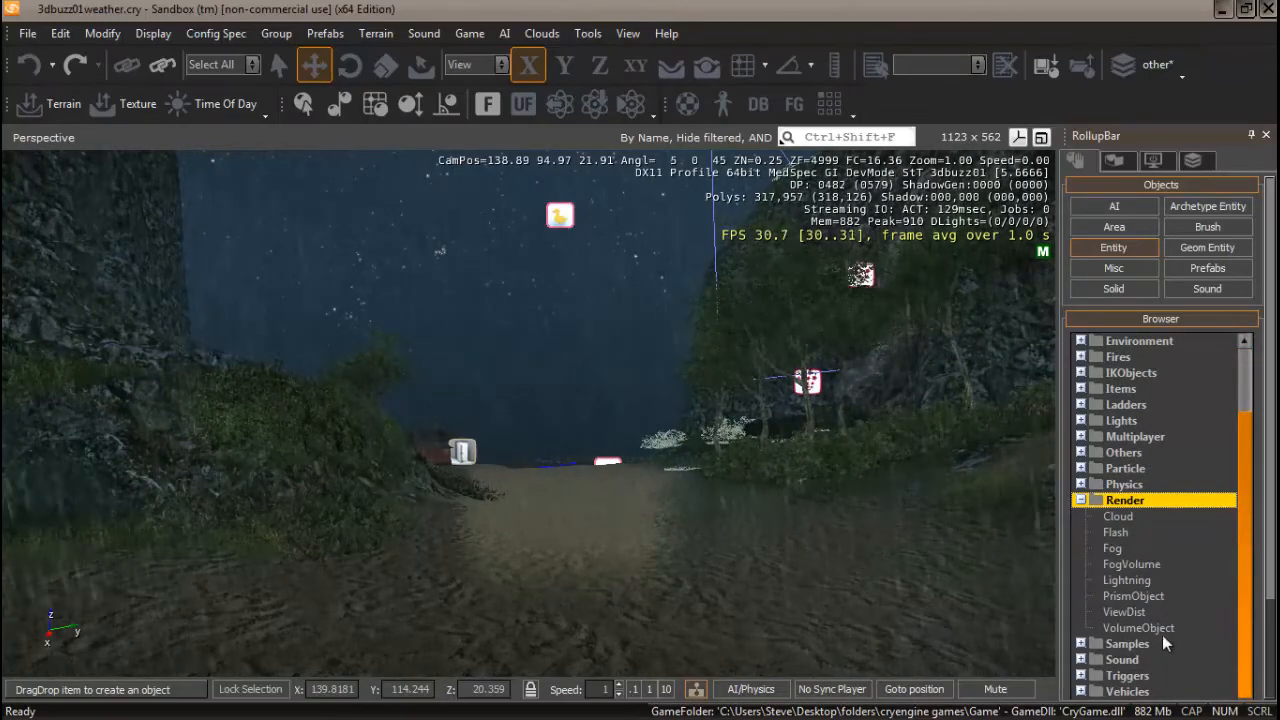
Place a Lightning entity on the riverbed with terrain following enabled, at about X 131, Y 111.
left_click(1132, 581)
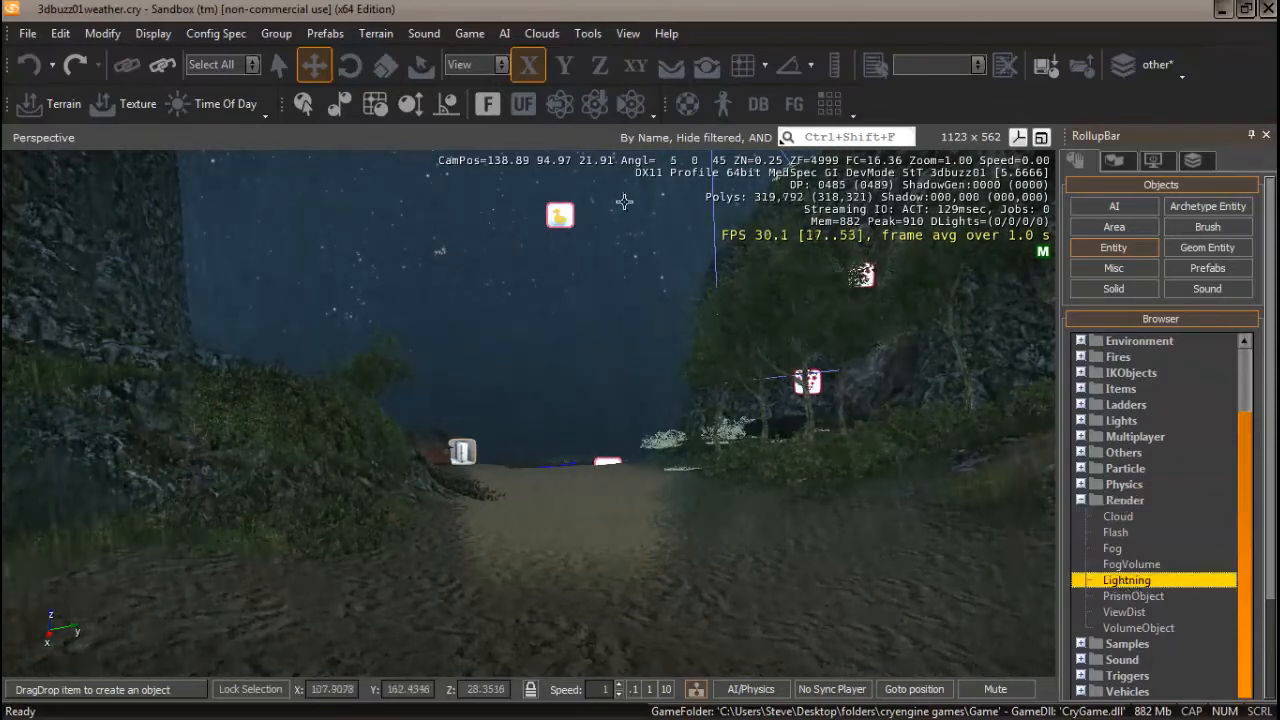
left_click(672, 69)
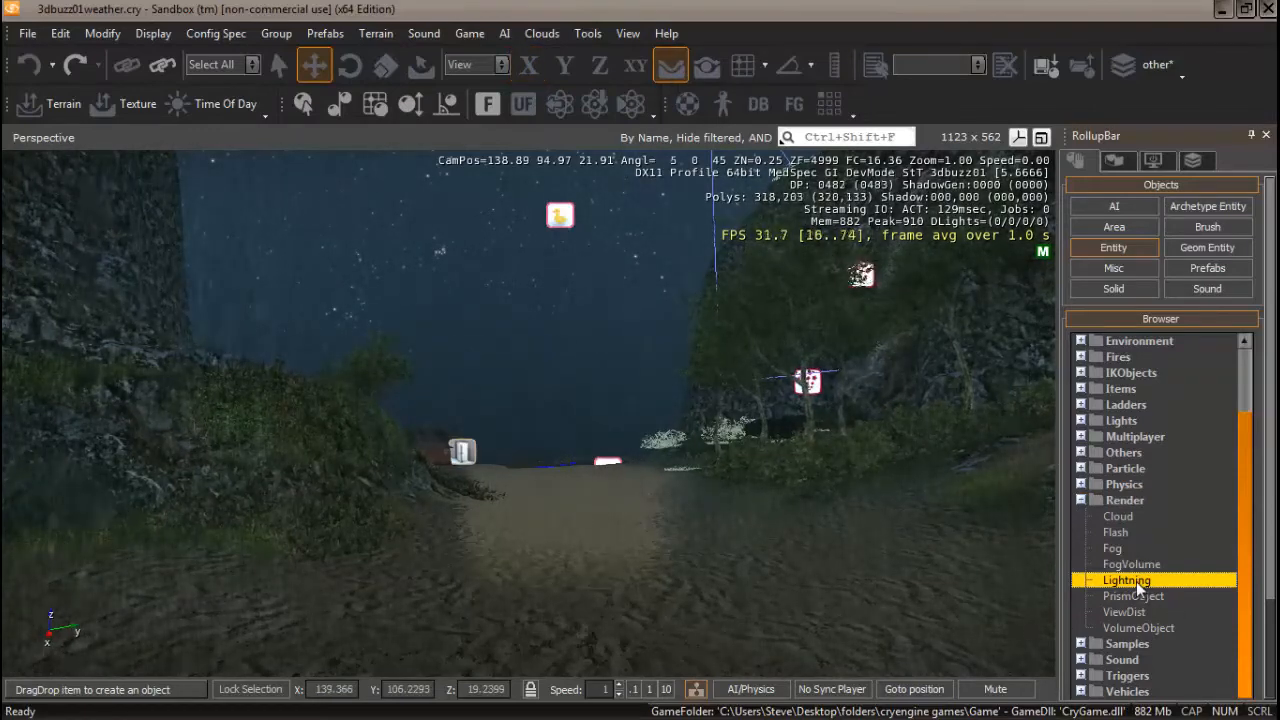
left_click(695, 514)
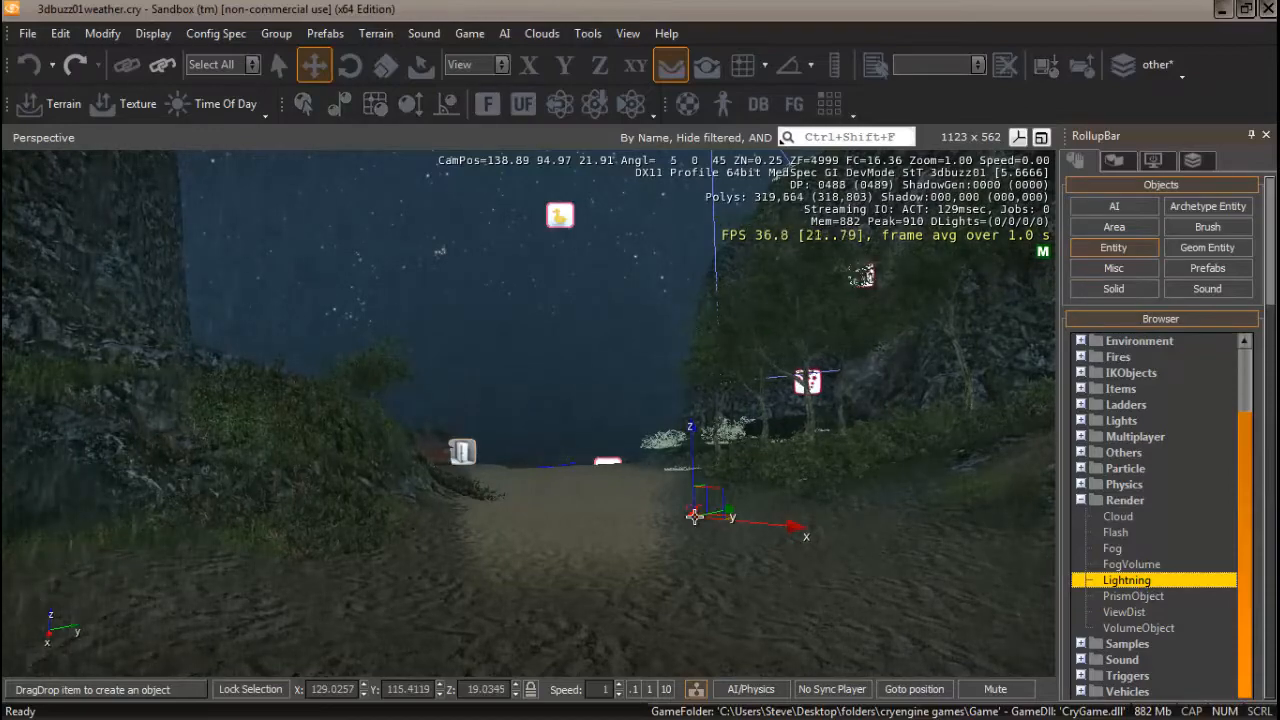
left_click(687, 533)
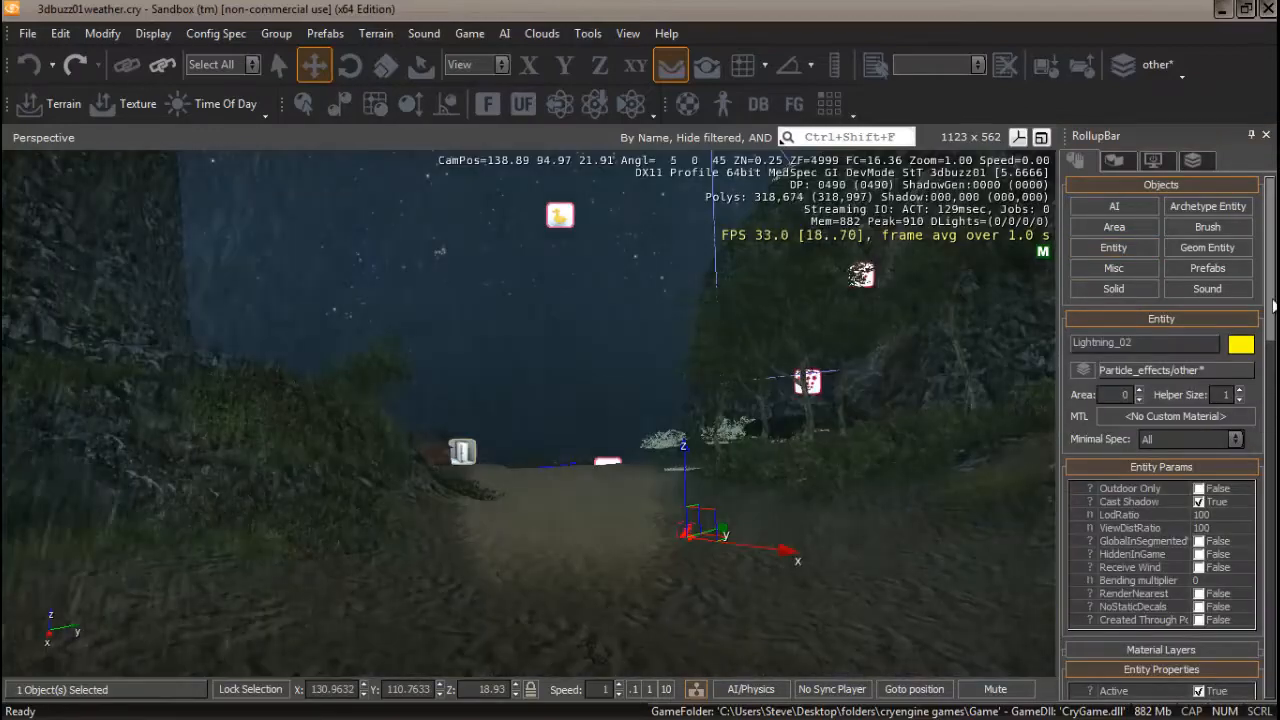
Set the Lightning entity's LightIntensity to 0.5 in its effects properties.
left_click_drag(1271, 275, 1270, 393)
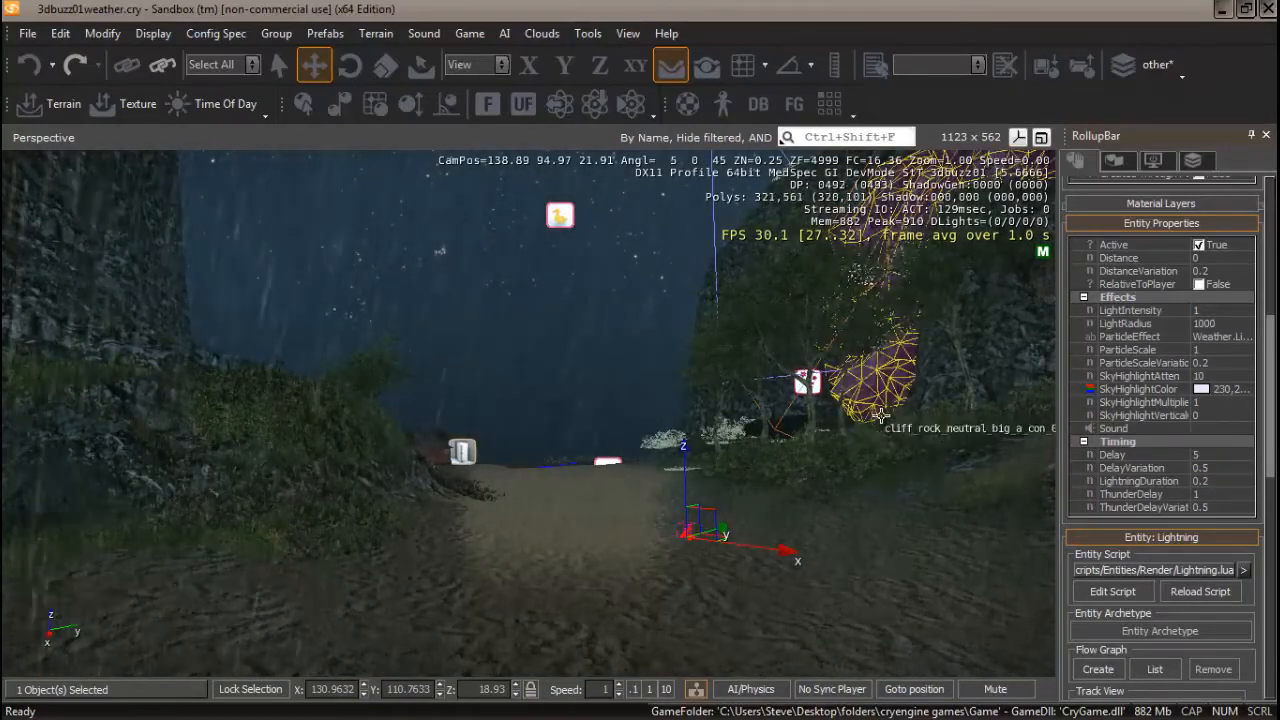
left_click(1210, 311)
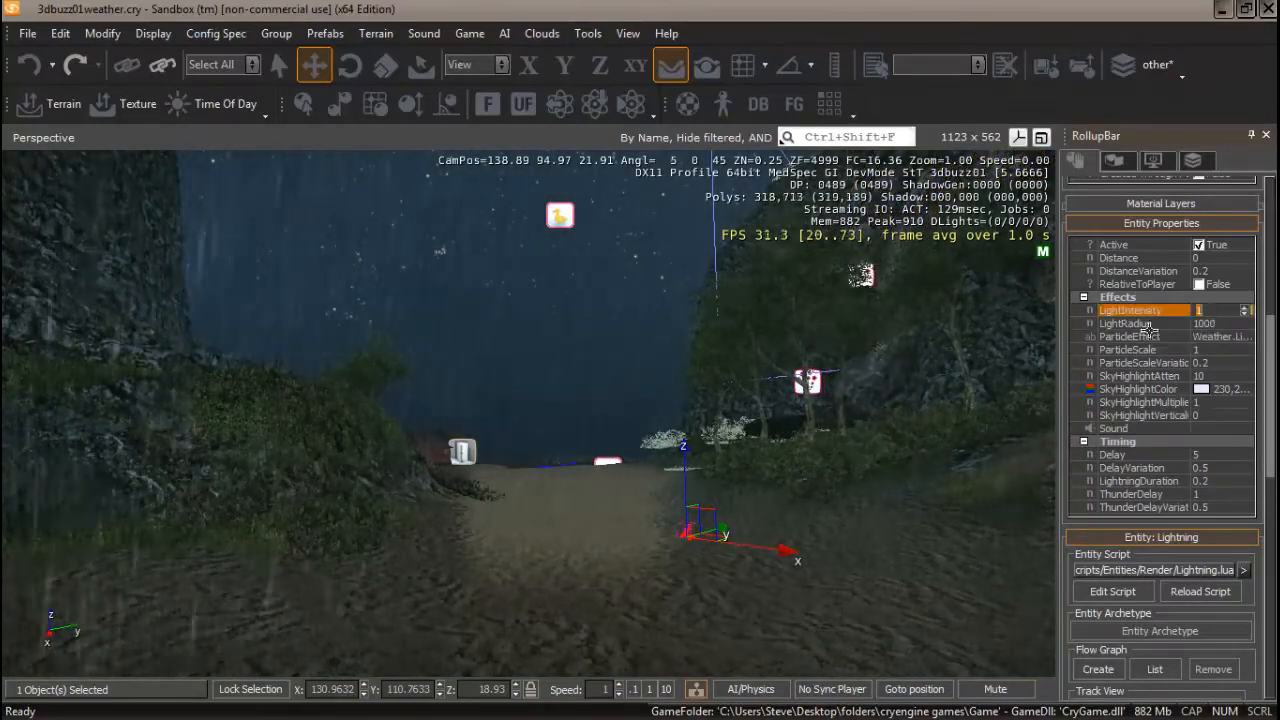
type("0.5")
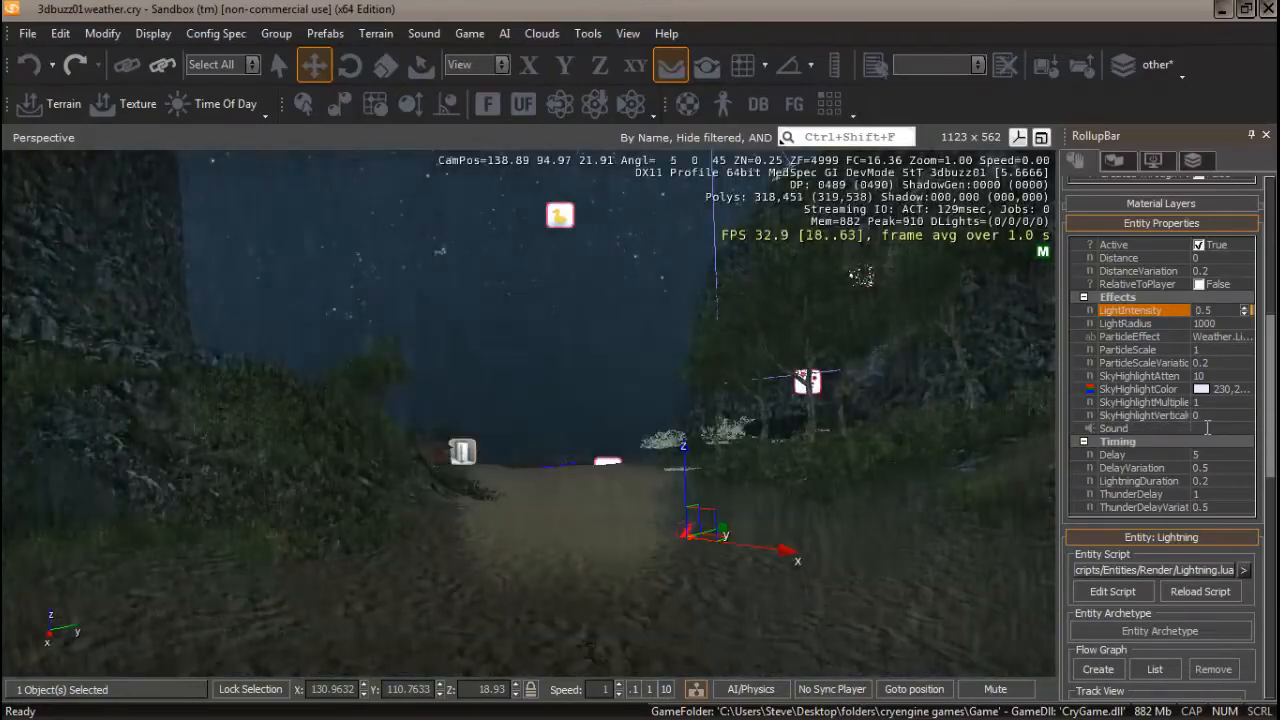
left_click(1206, 428)
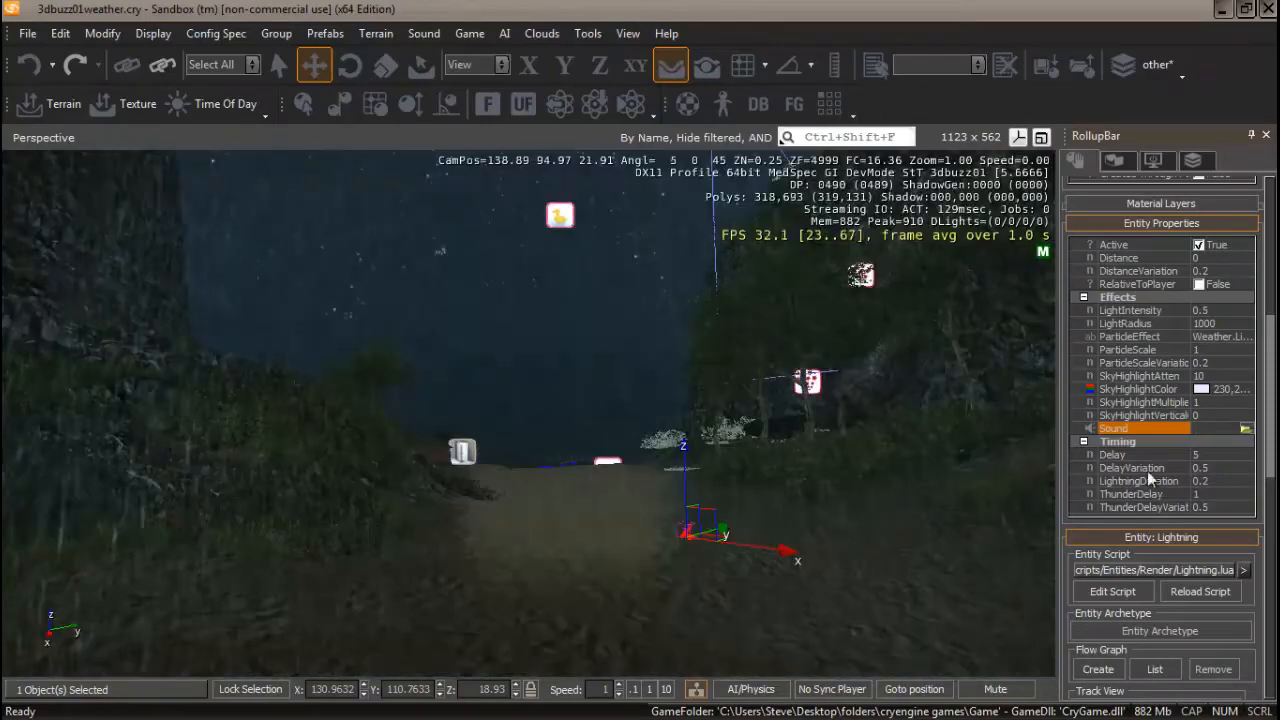
Set the Lightning entity's timing to a Delay of 40 and a DelayVariation of 0.2.
left_click(1207, 454)
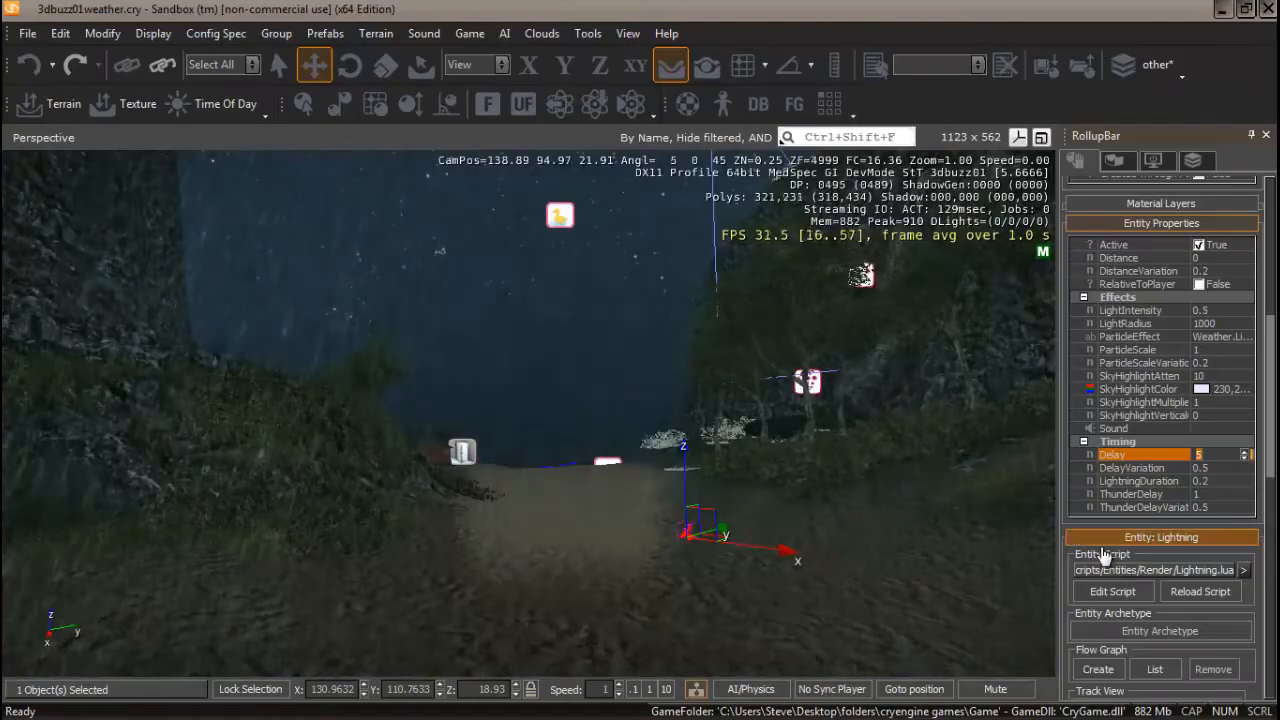
type("40")
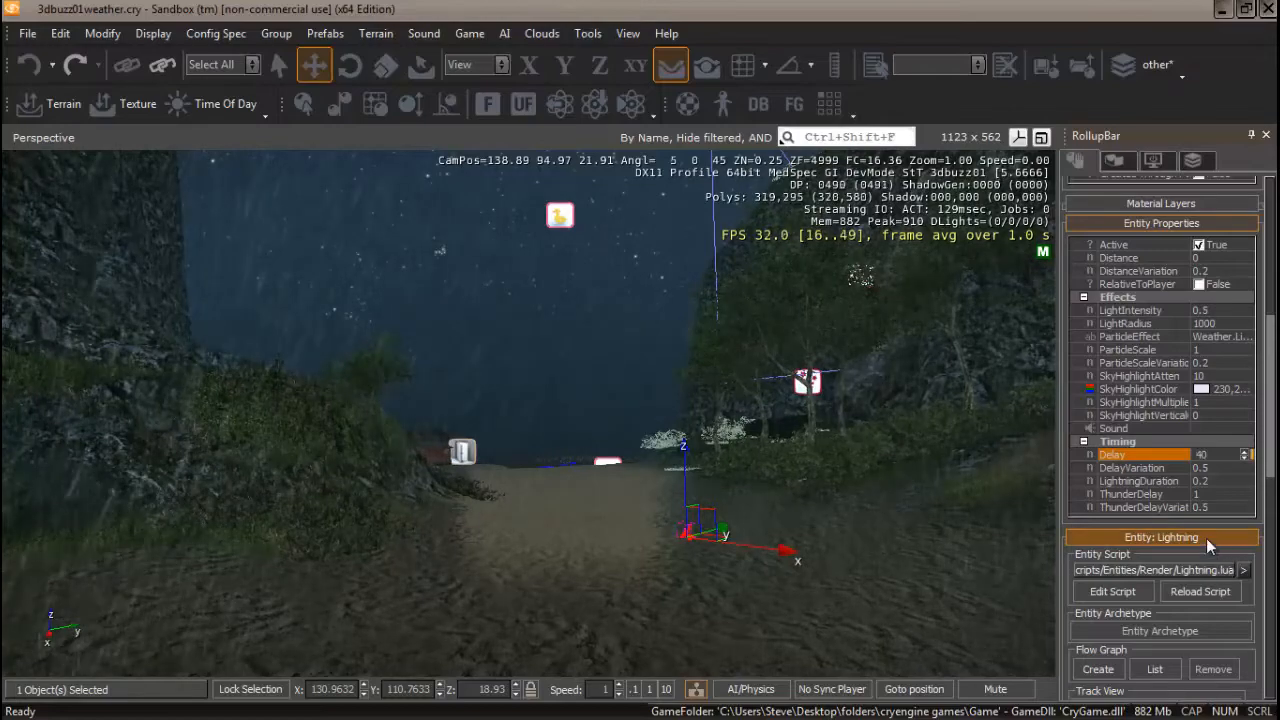
left_click(1206, 468)
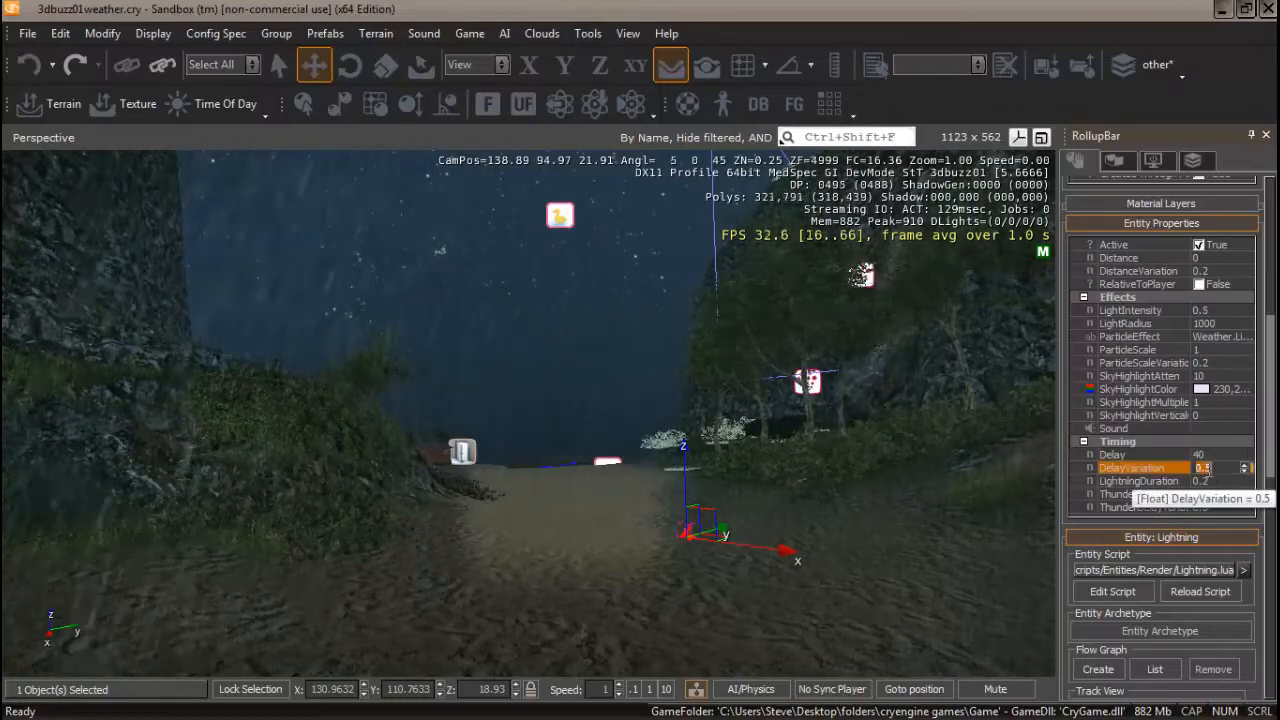
type(".")
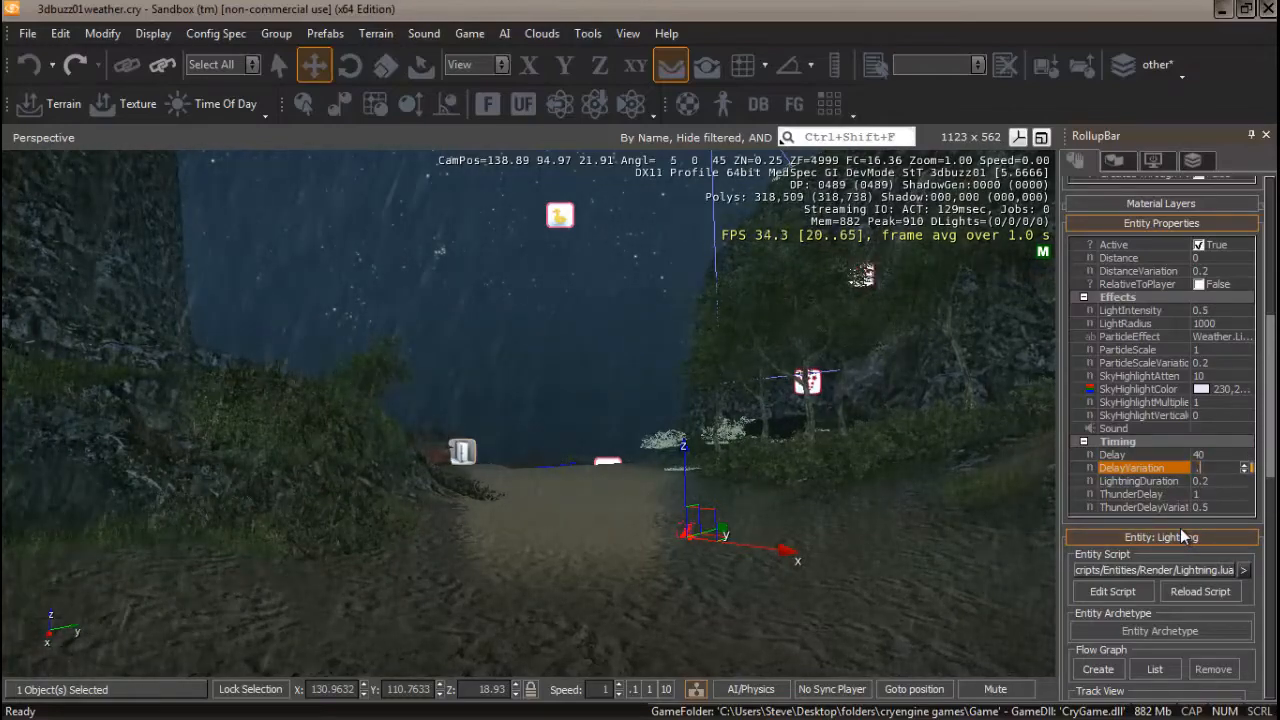
type("2")
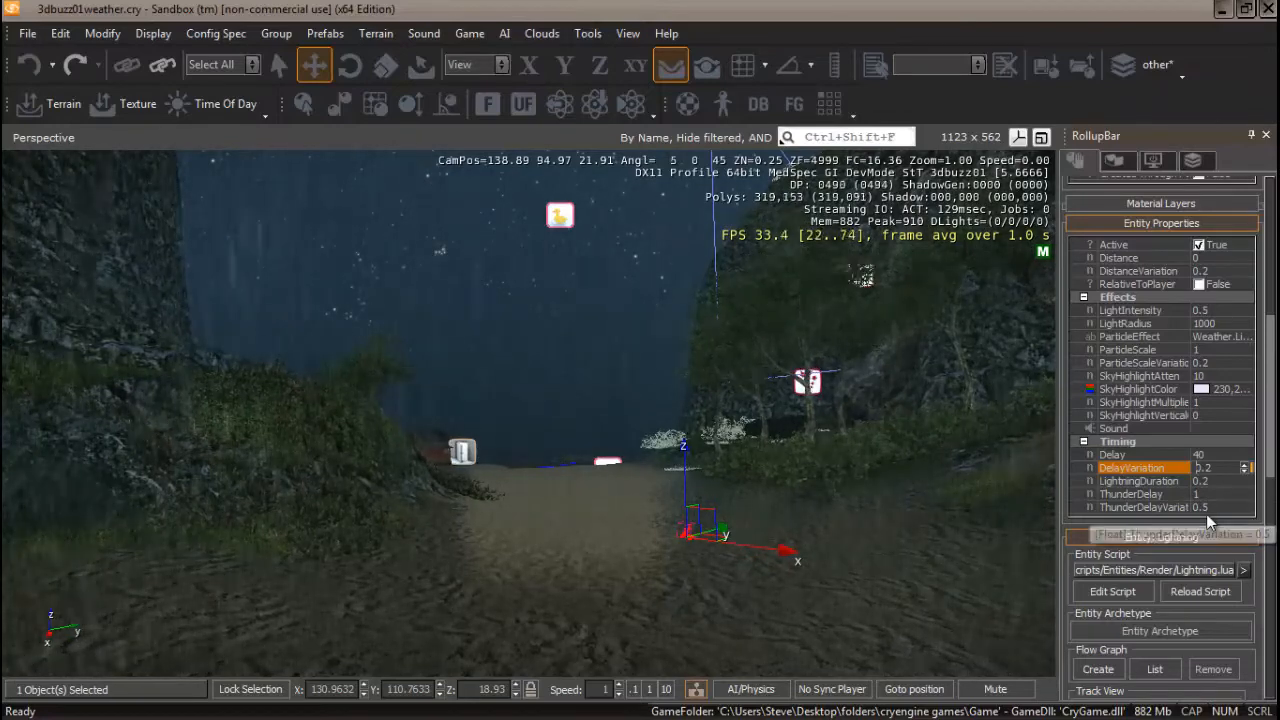
Assign the thunder_distant sound from the city group of sounds/environment to the Lightning entity.
left_click(1225, 428)
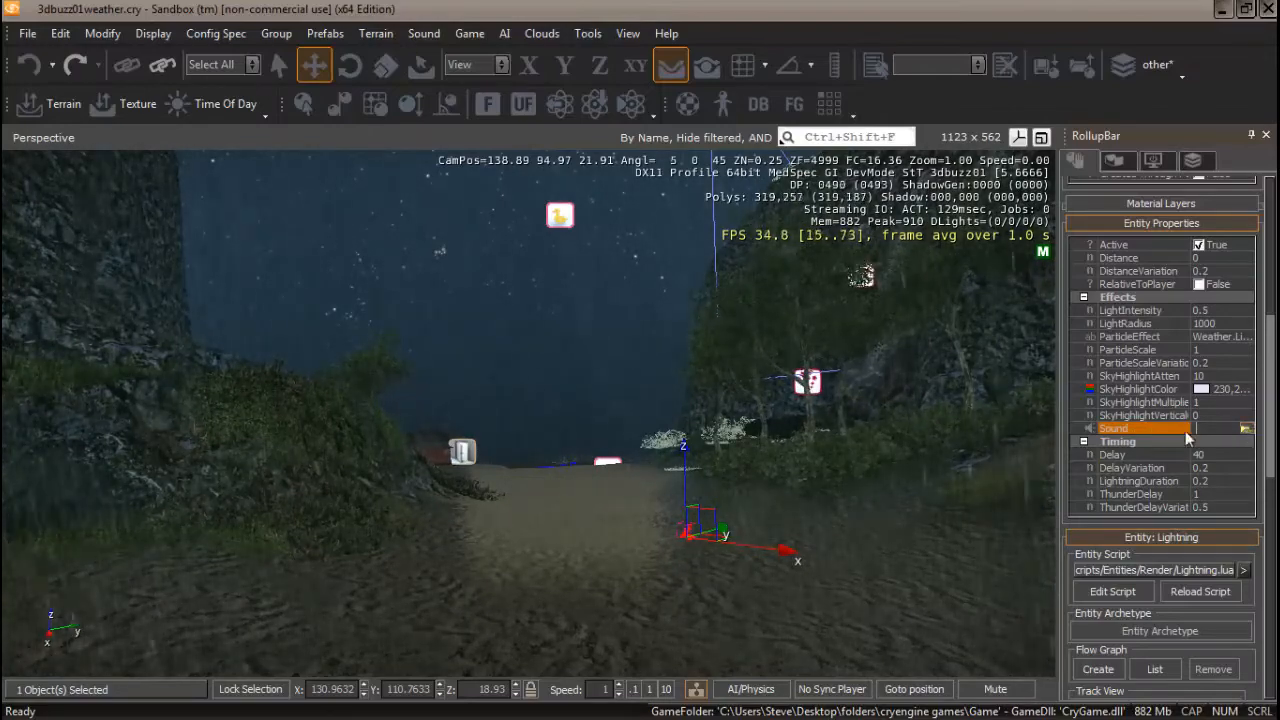
left_click(1245, 428)
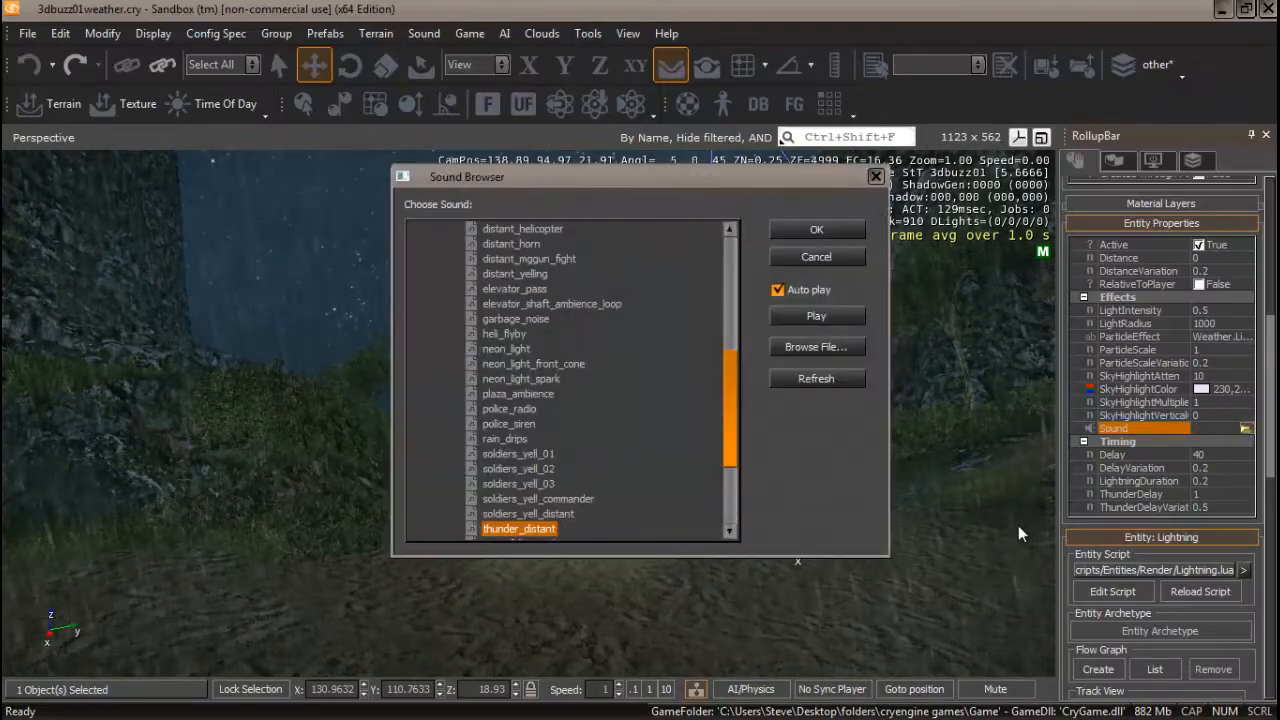
left_click_drag(729, 421, 740, 298)
left_click(436, 289)
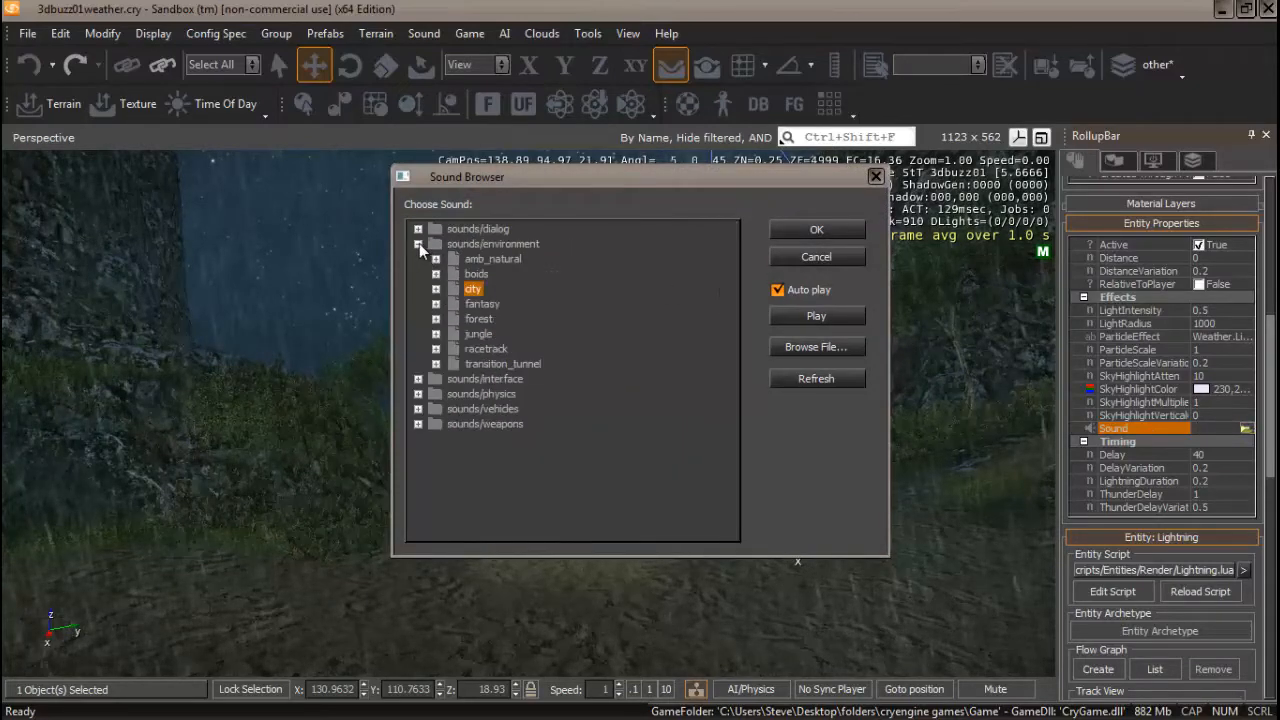
left_click(418, 243)
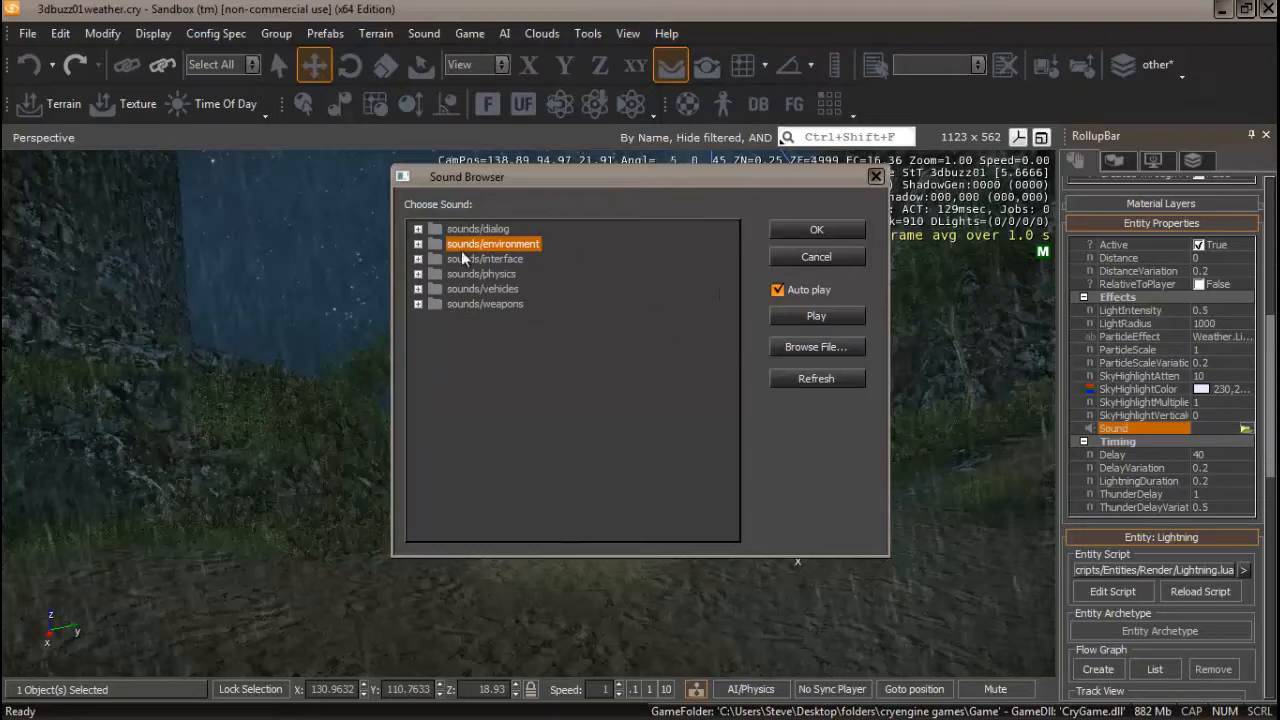
left_click(418, 244)
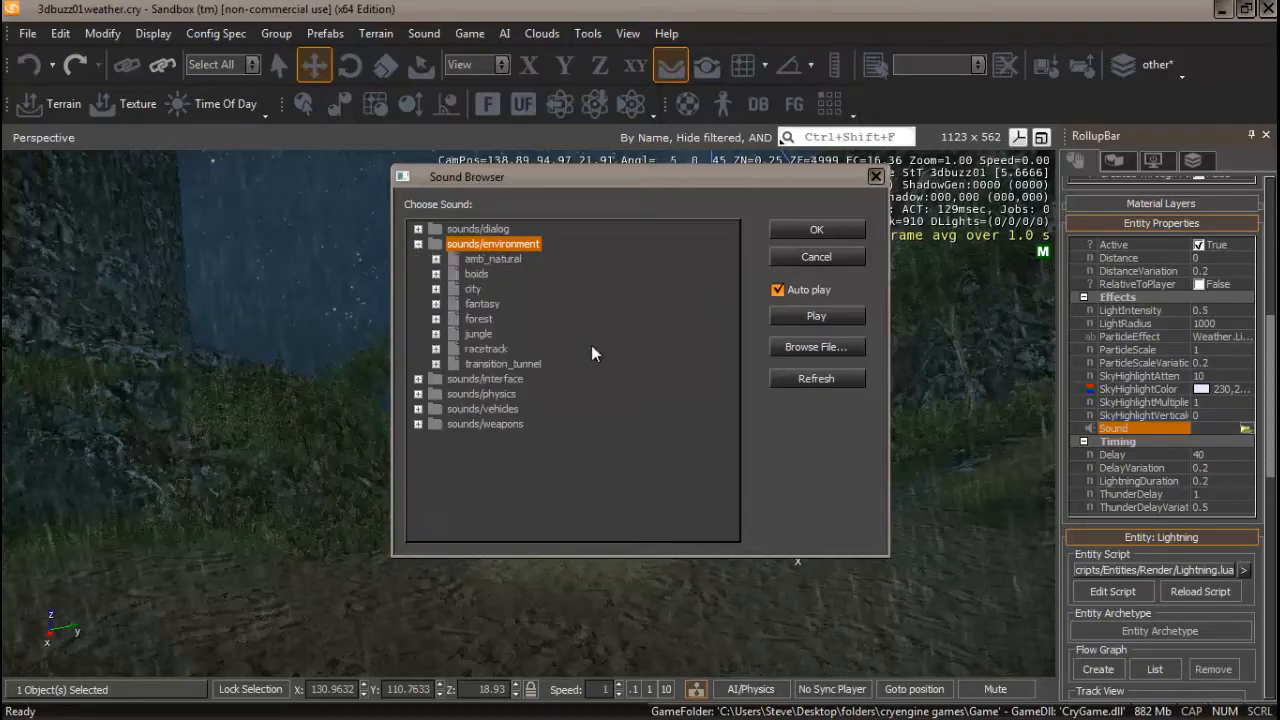
left_click(436, 259)
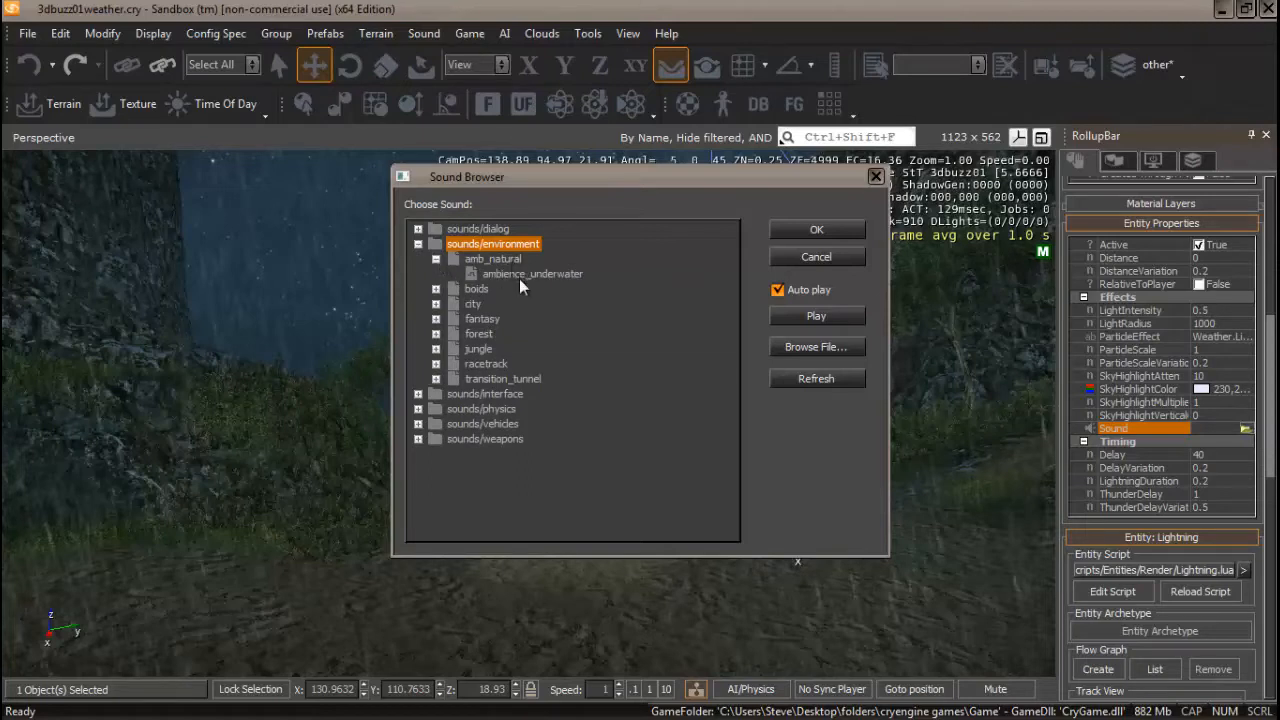
left_click(436, 259)
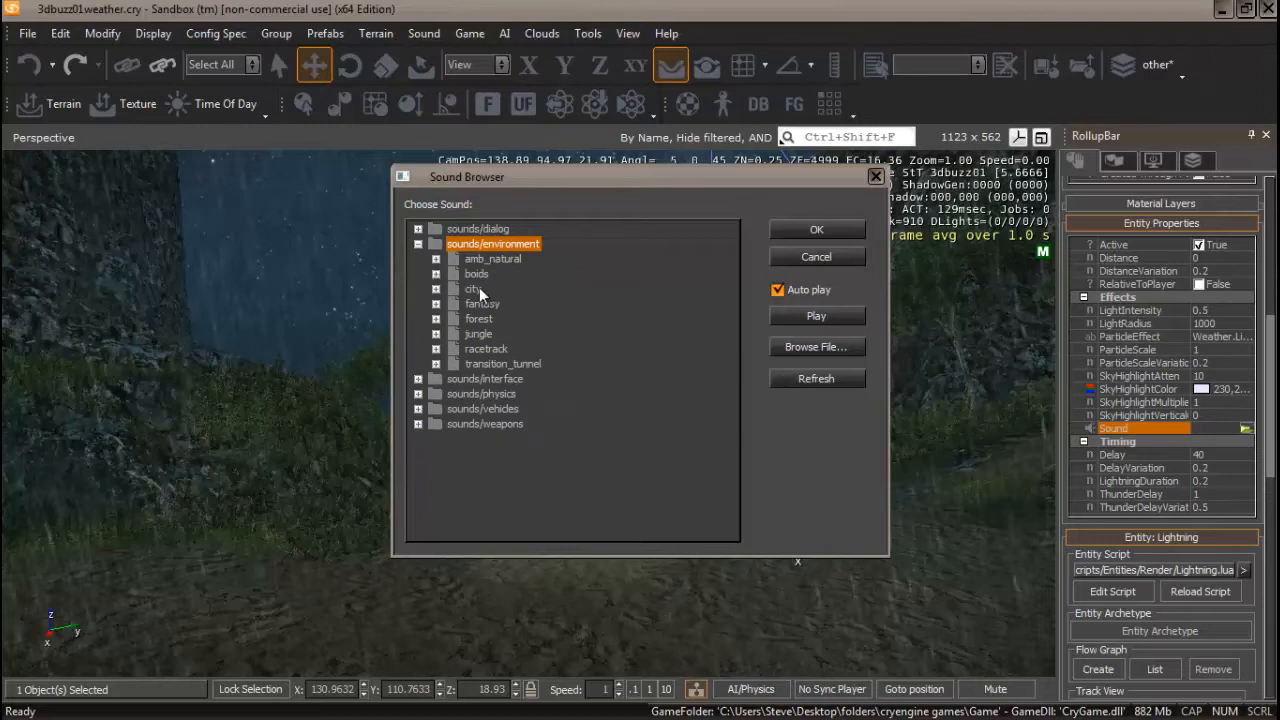
left_click(436, 289)
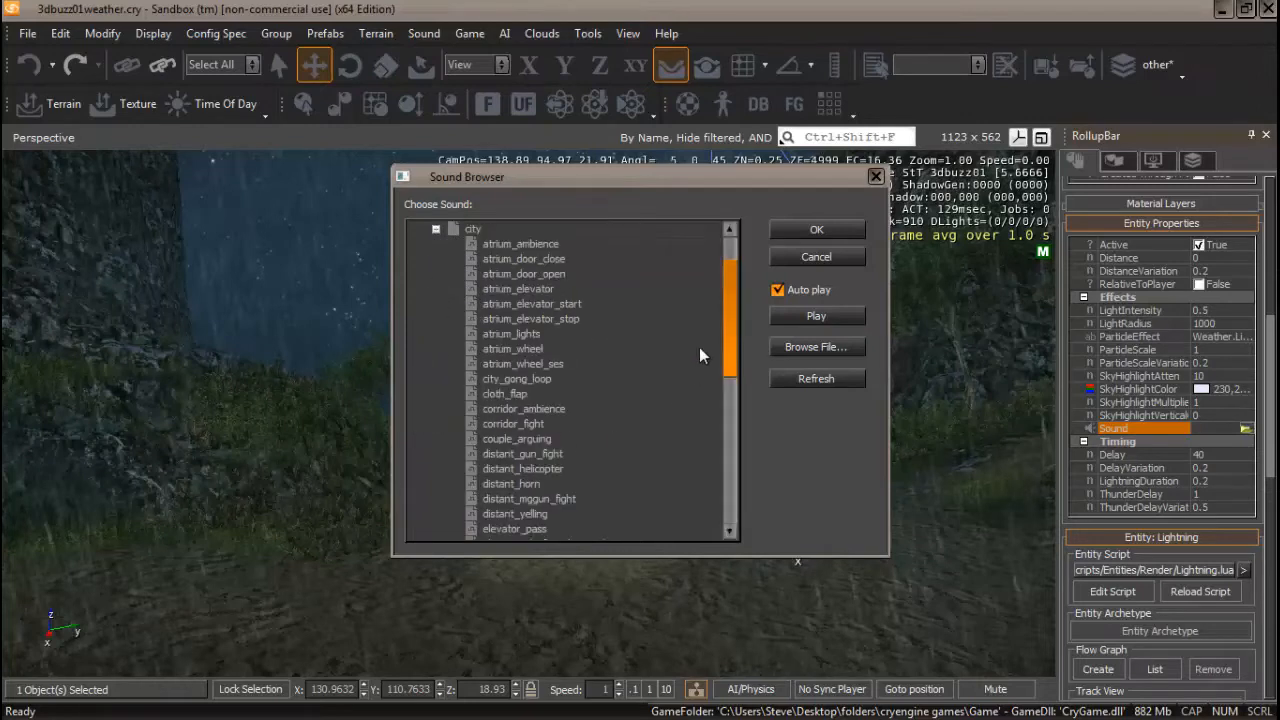
left_click_drag(731, 305, 740, 417)
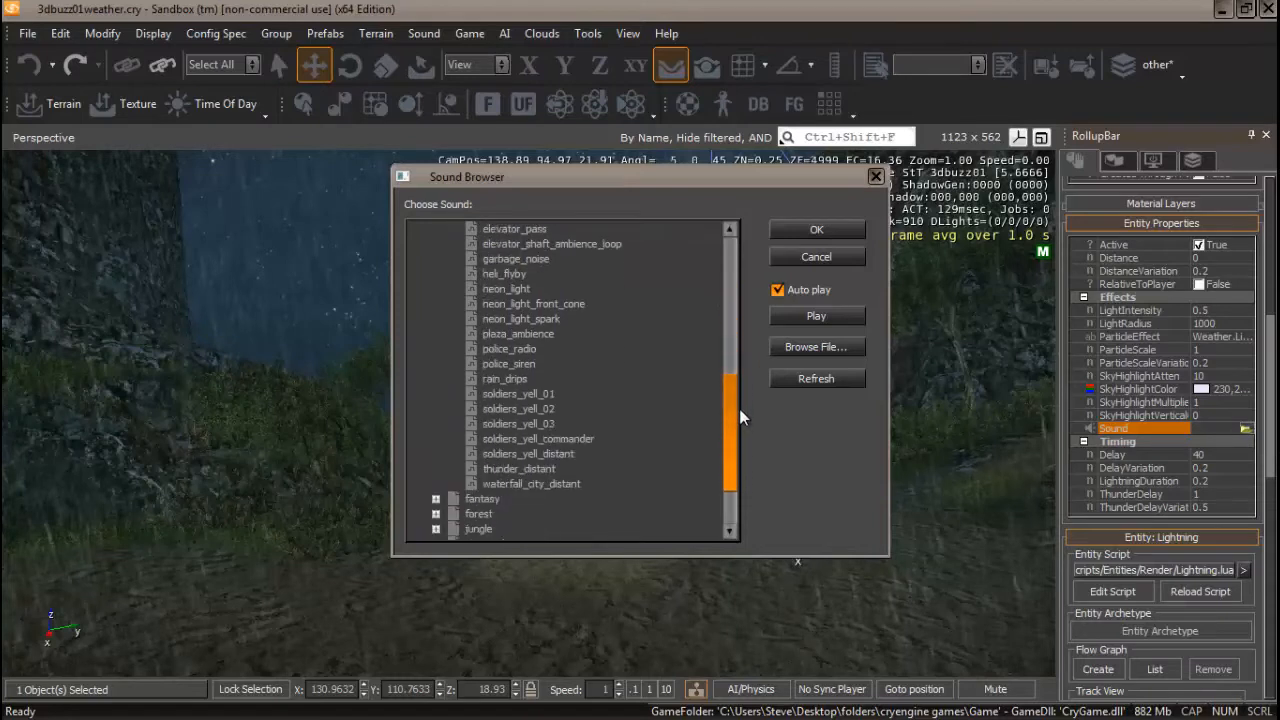
left_click(537, 469)
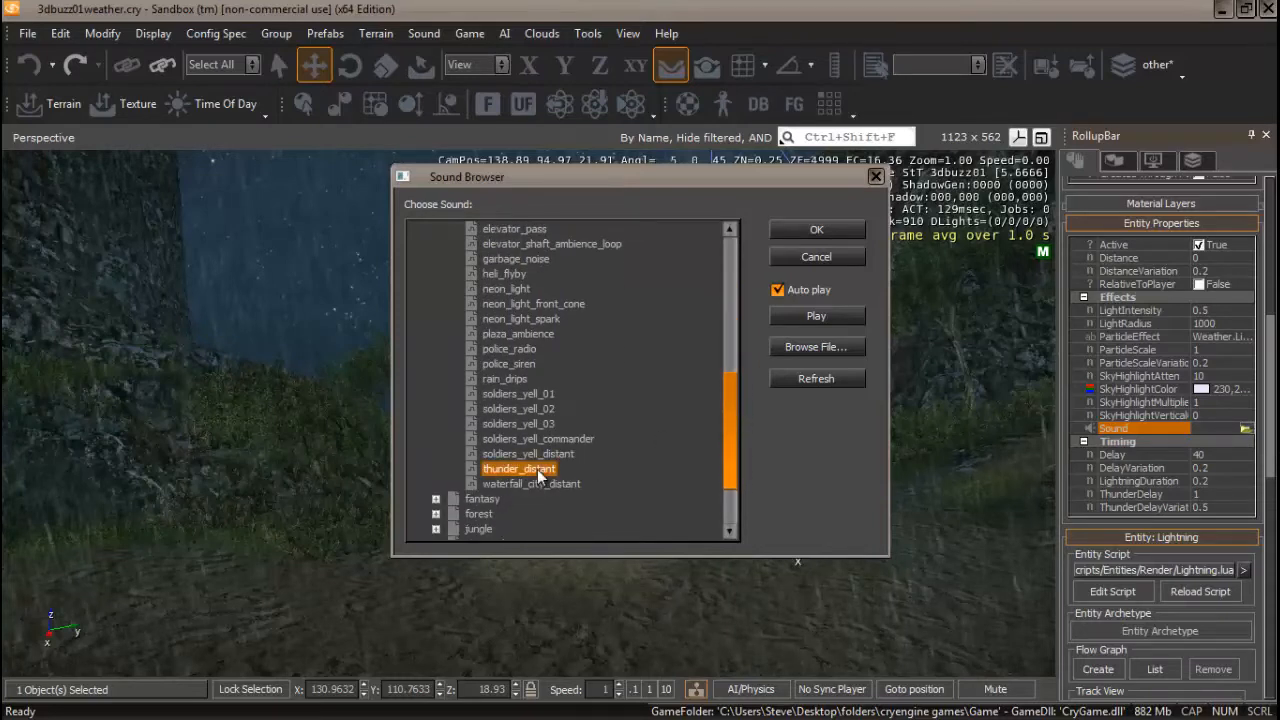
left_click(812, 230)
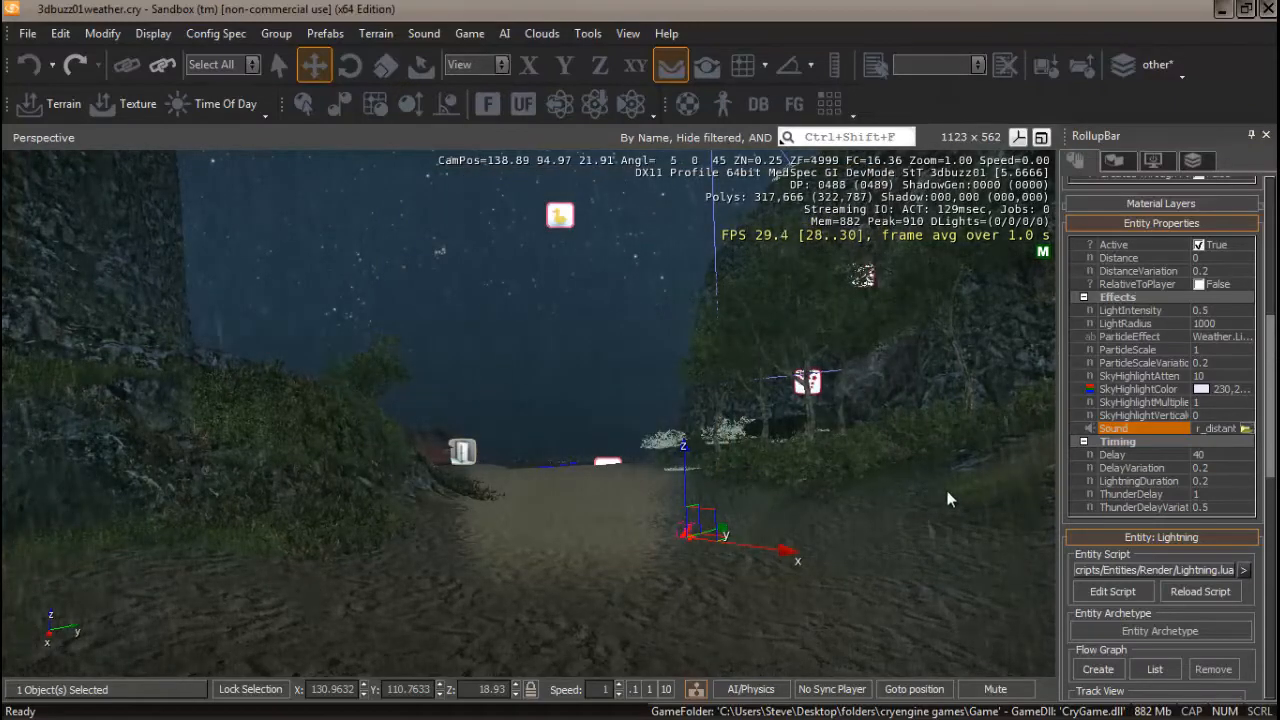
right_click_drag(606, 580, 572, 575)
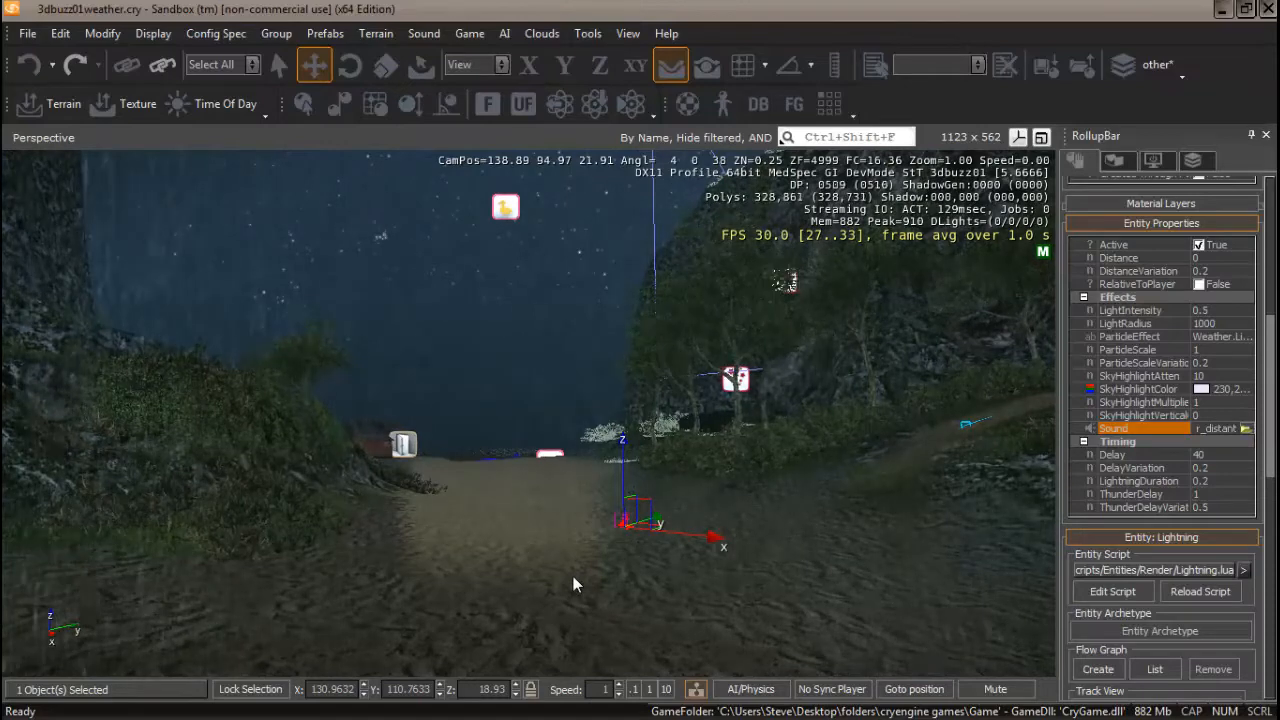
right_click_drag(573, 577, 572, 577)
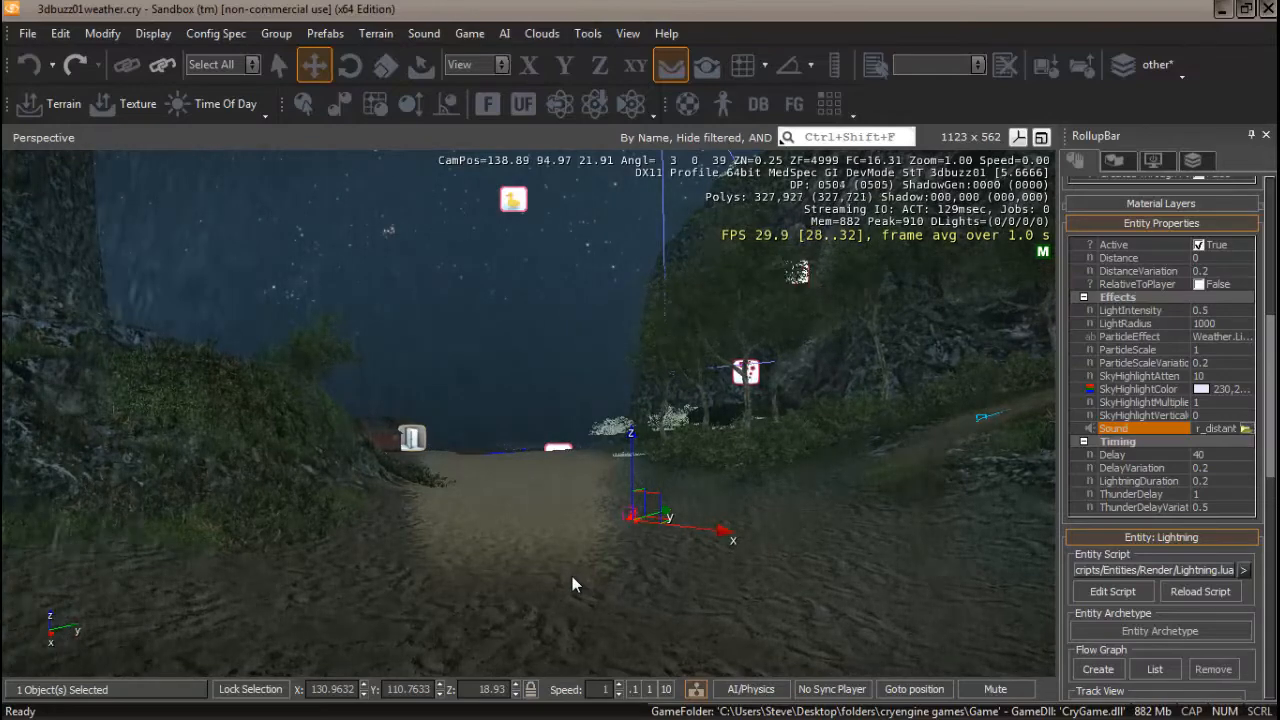
right_click_drag(572, 576, 573, 576)
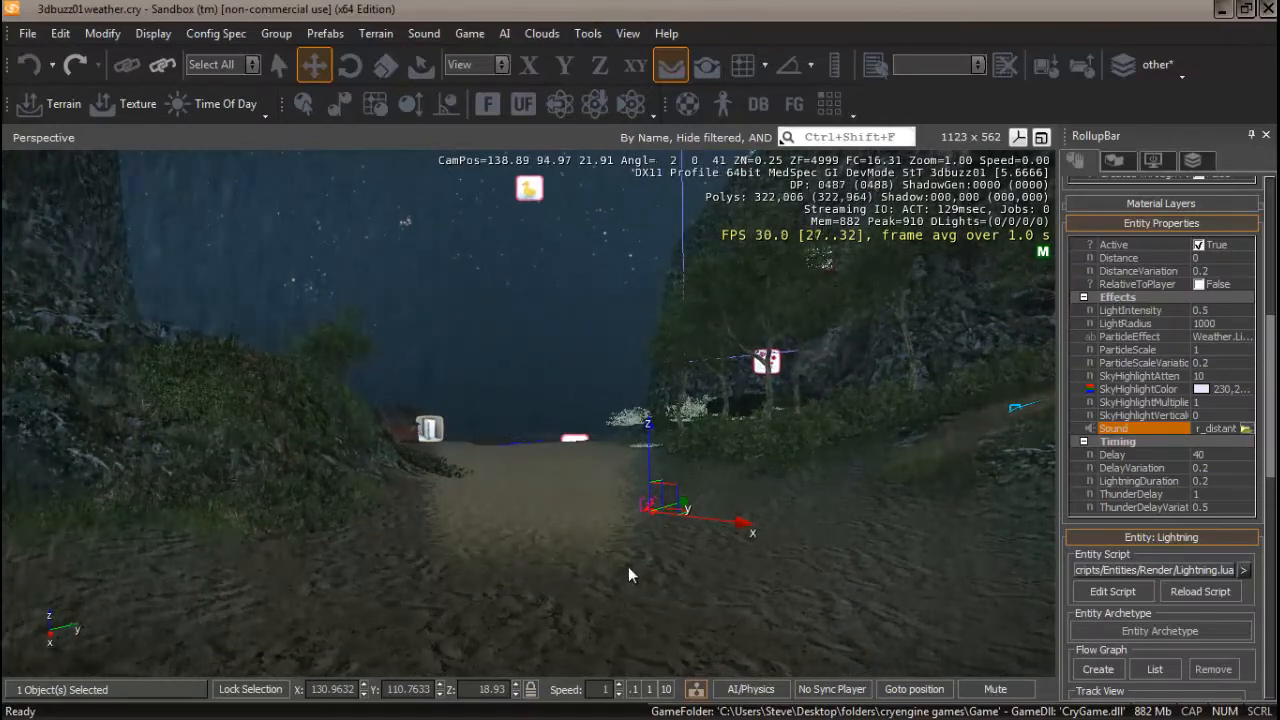
right_click_drag(630, 562, 628, 565)
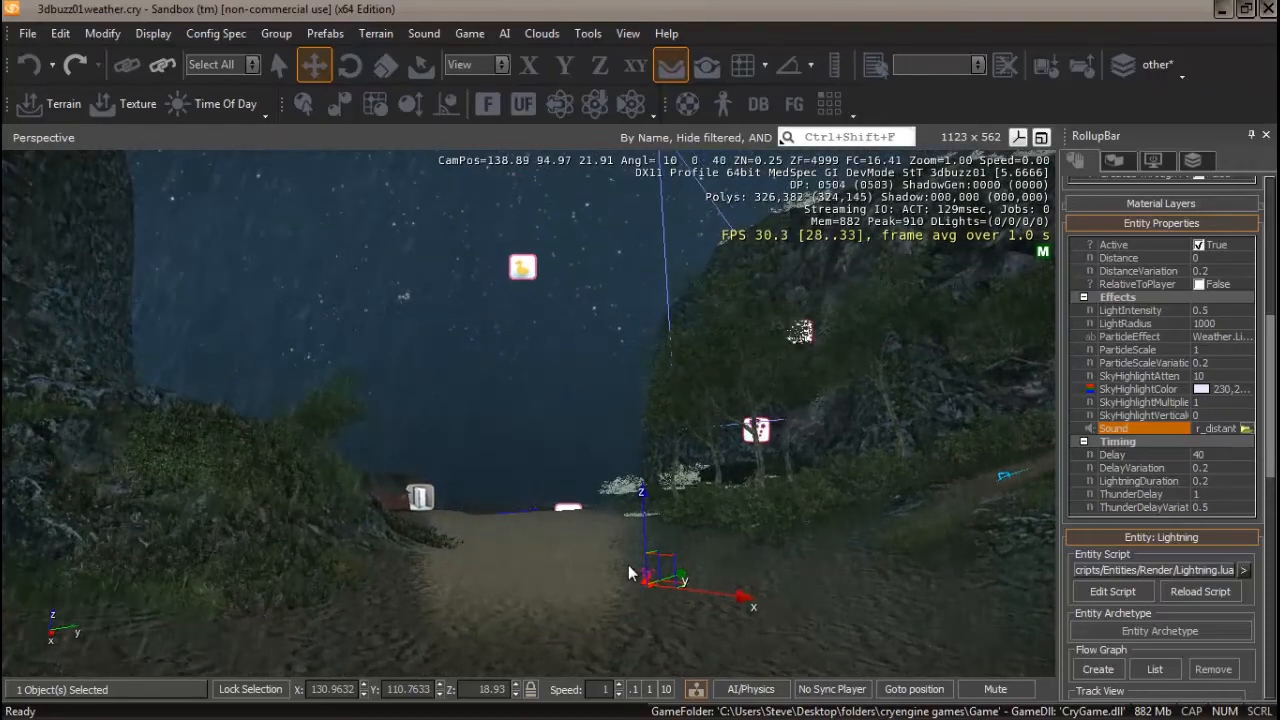
Set the Lightning entity's timing Delay to 5.
left_click(1213, 454)
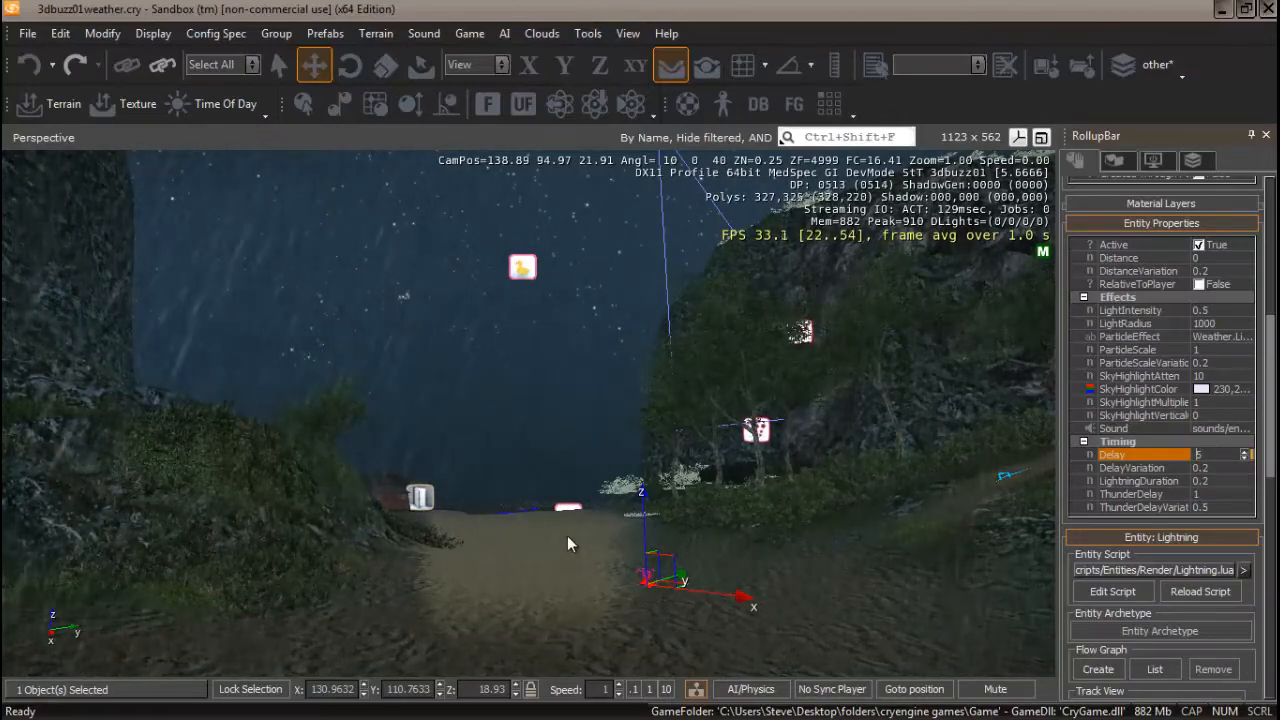
mouse_move(572, 580)
right_mouse_down()
mouse_move(614, 578)
mouse_move(564, 578)
mouse_move(575, 588)
right_mouse_up()
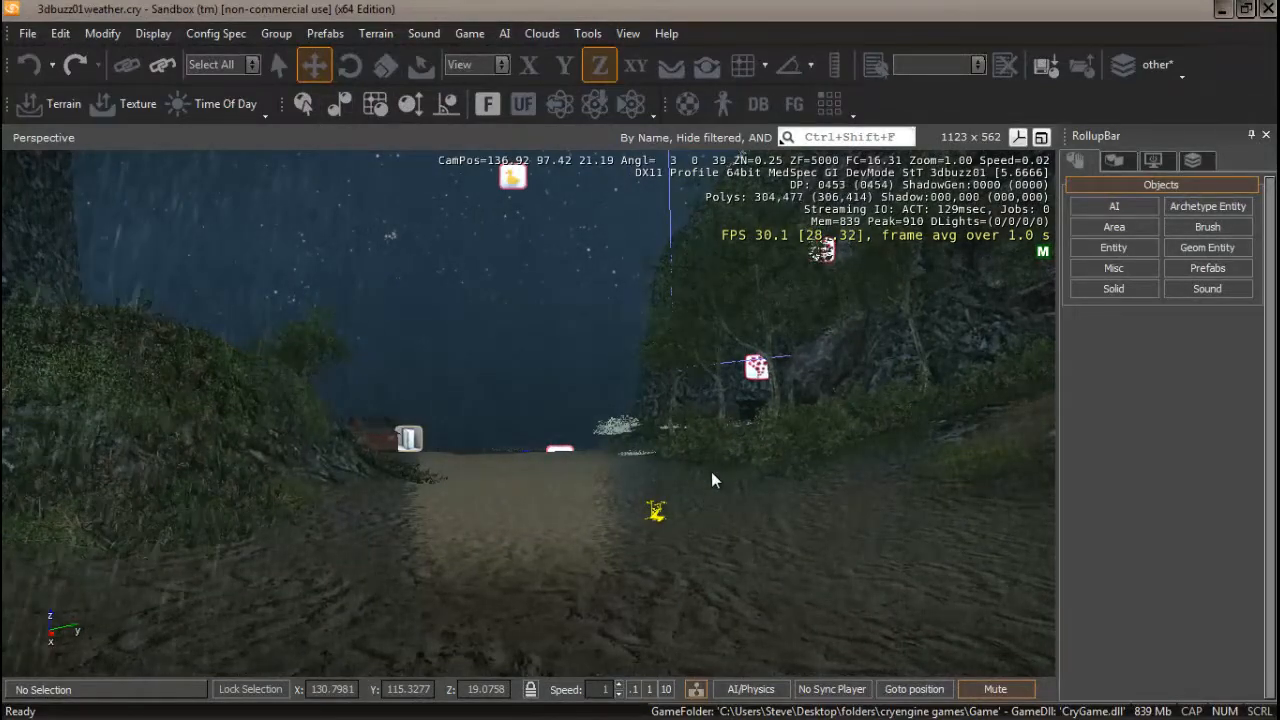
mouse_move(533, 433)
right_mouse_down()
mouse_move(529, 449)
mouse_move(541, 433)
mouse_move(519, 433)
mouse_move(553, 440)
mouse_move(533, 441)
right_mouse_up()
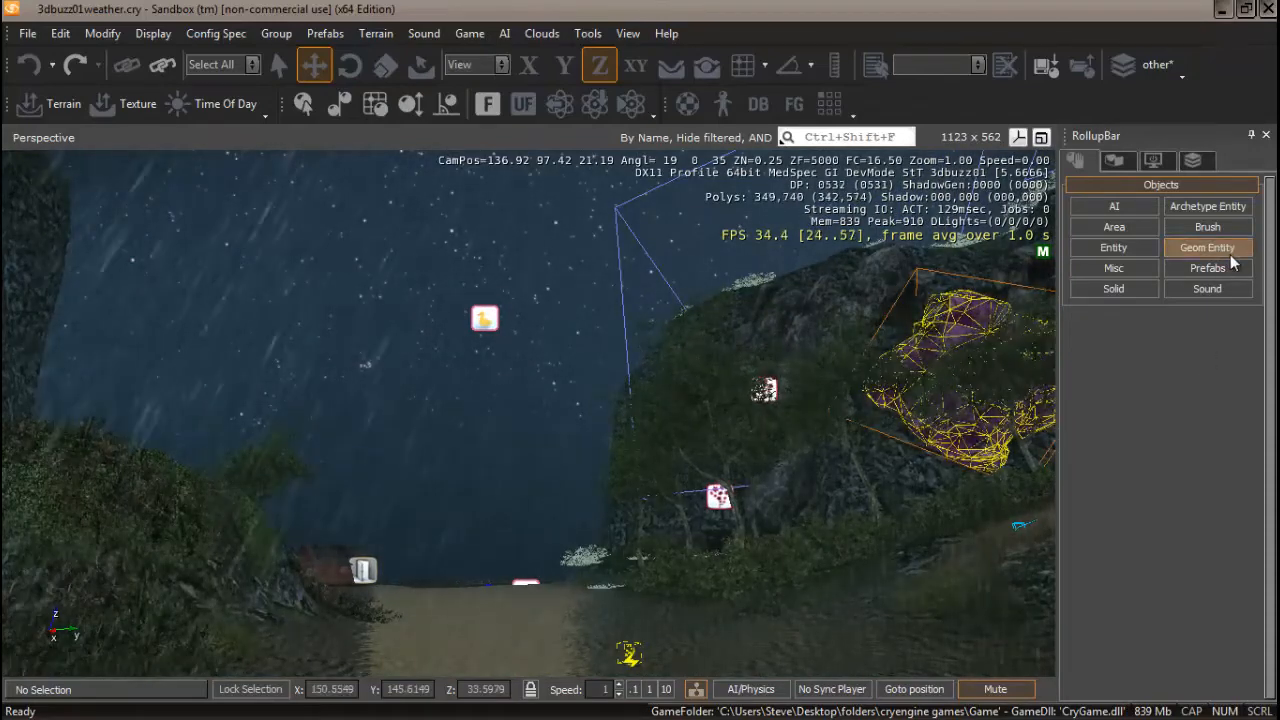
left_click(1115, 161)
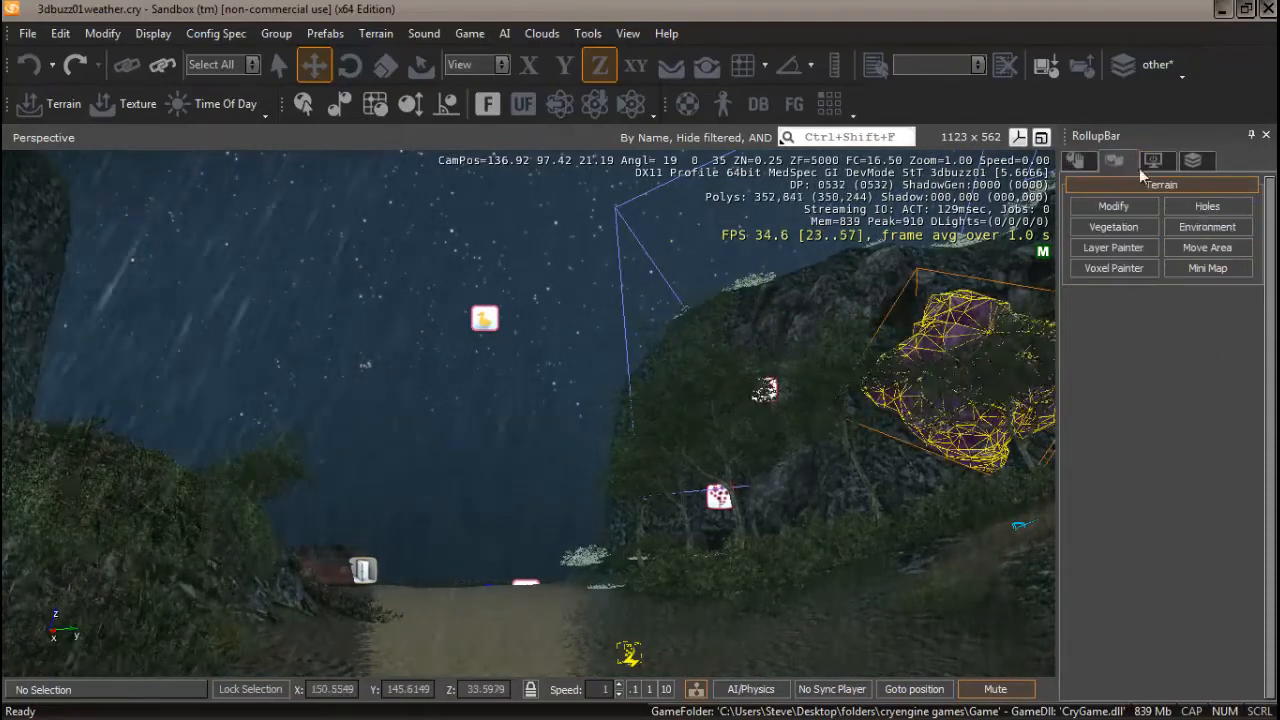
left_click(1207, 228)
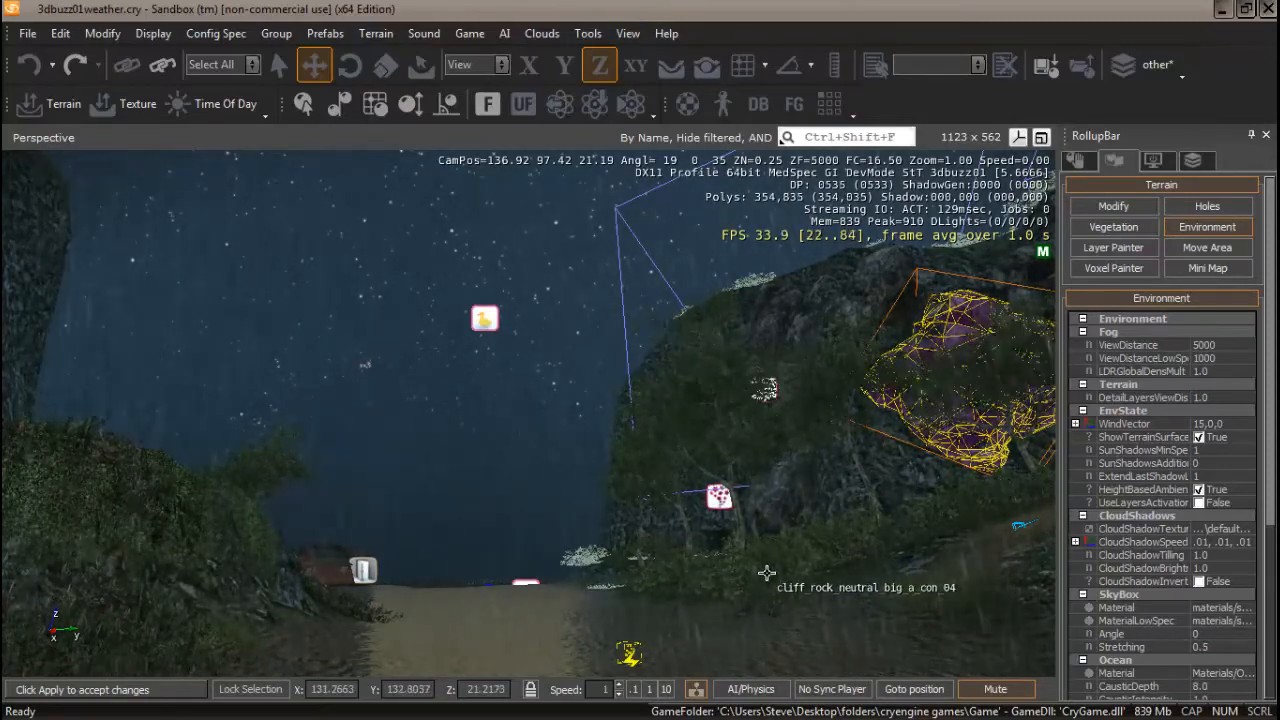
left_click(1203, 226)
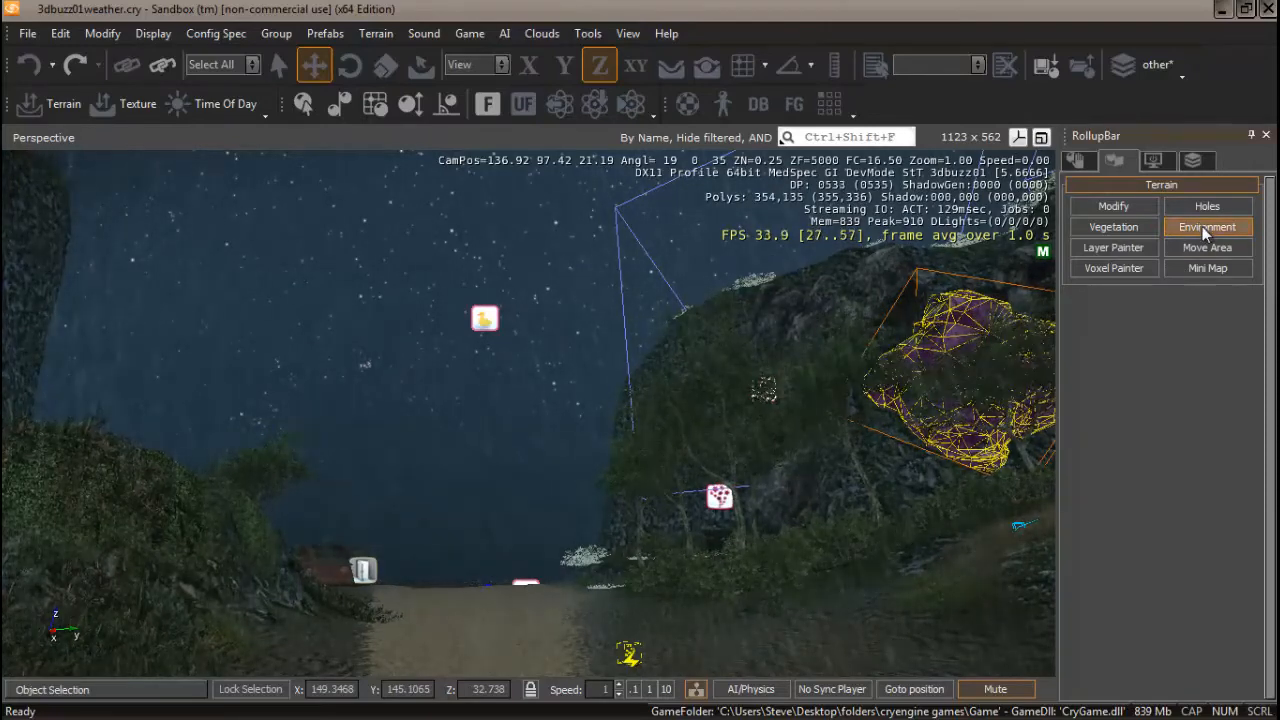
left_click(1078, 163)
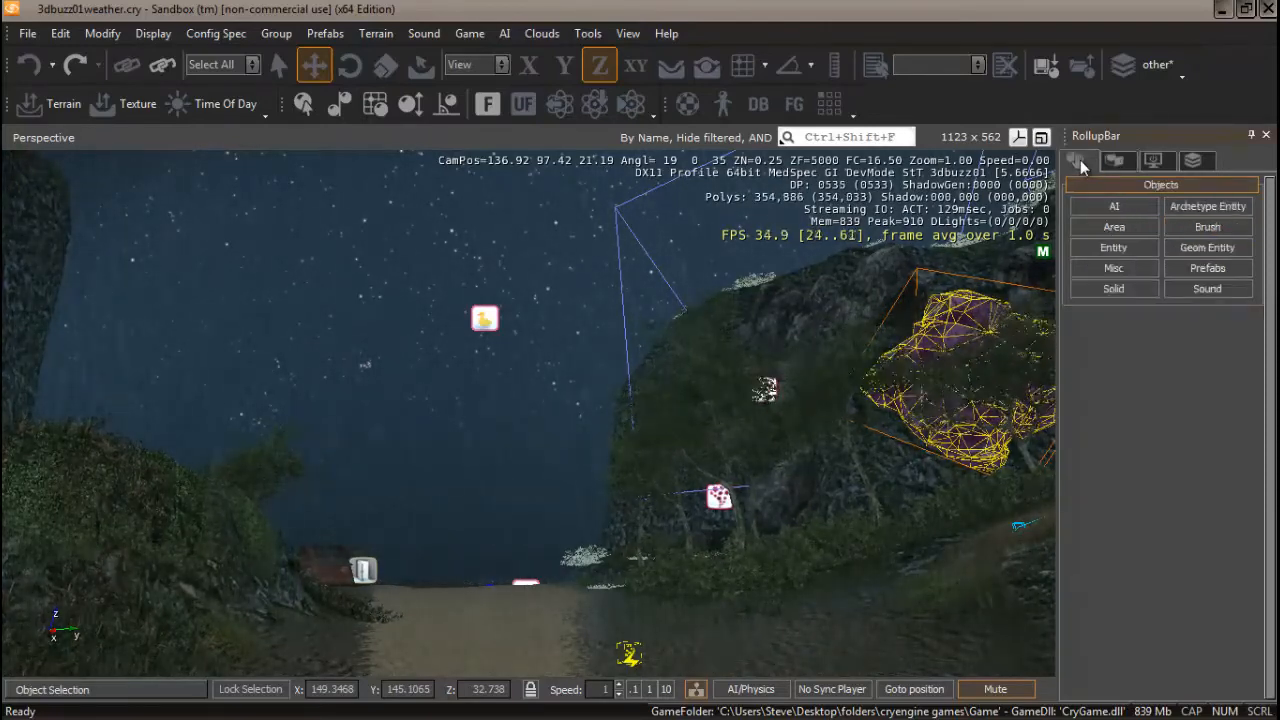
Place a Render Cloud entity on the riverbed with terrain following enabled, at about X 127, Y 112.
left_click(1115, 250)
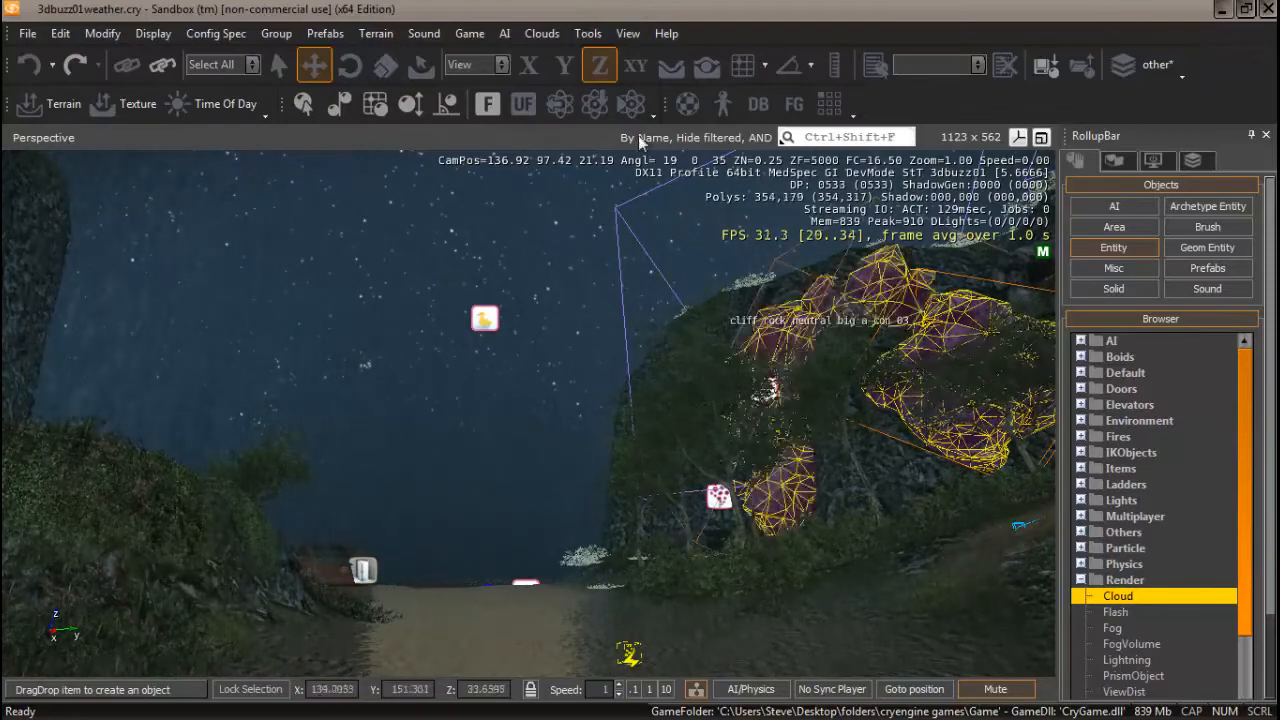
left_click(671, 66)
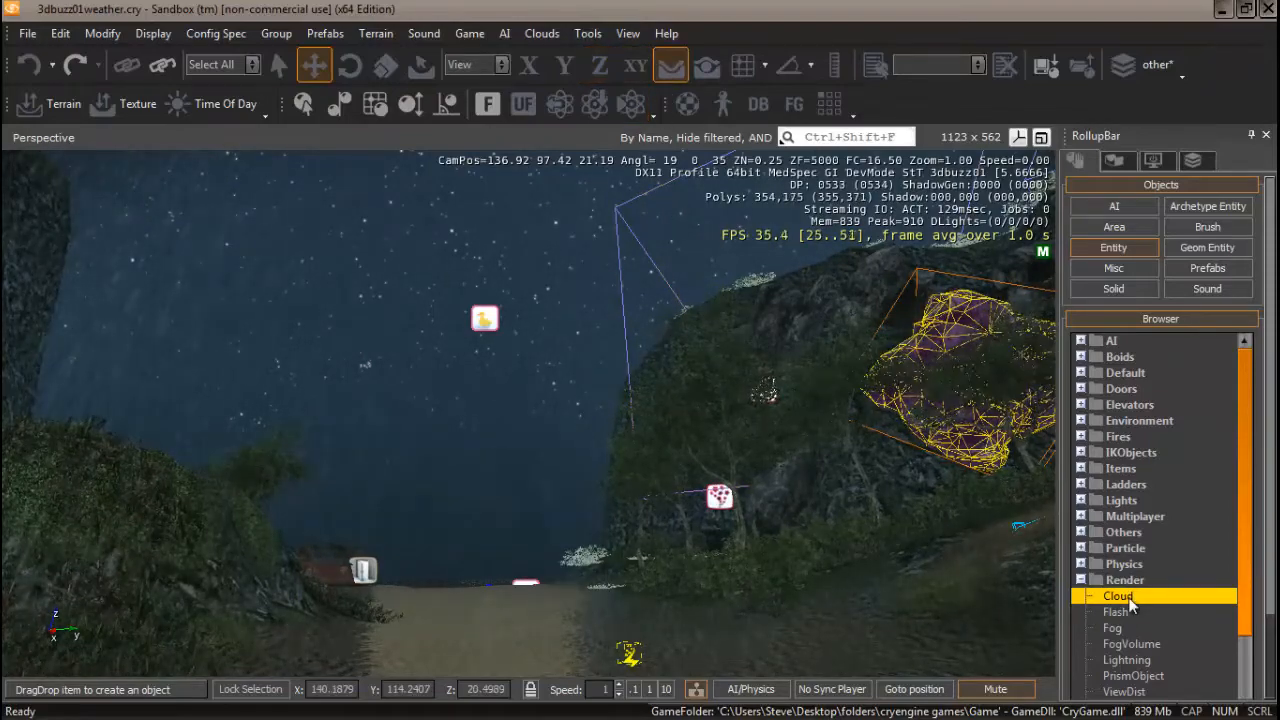
left_click_drag(1122, 598, 560, 658)
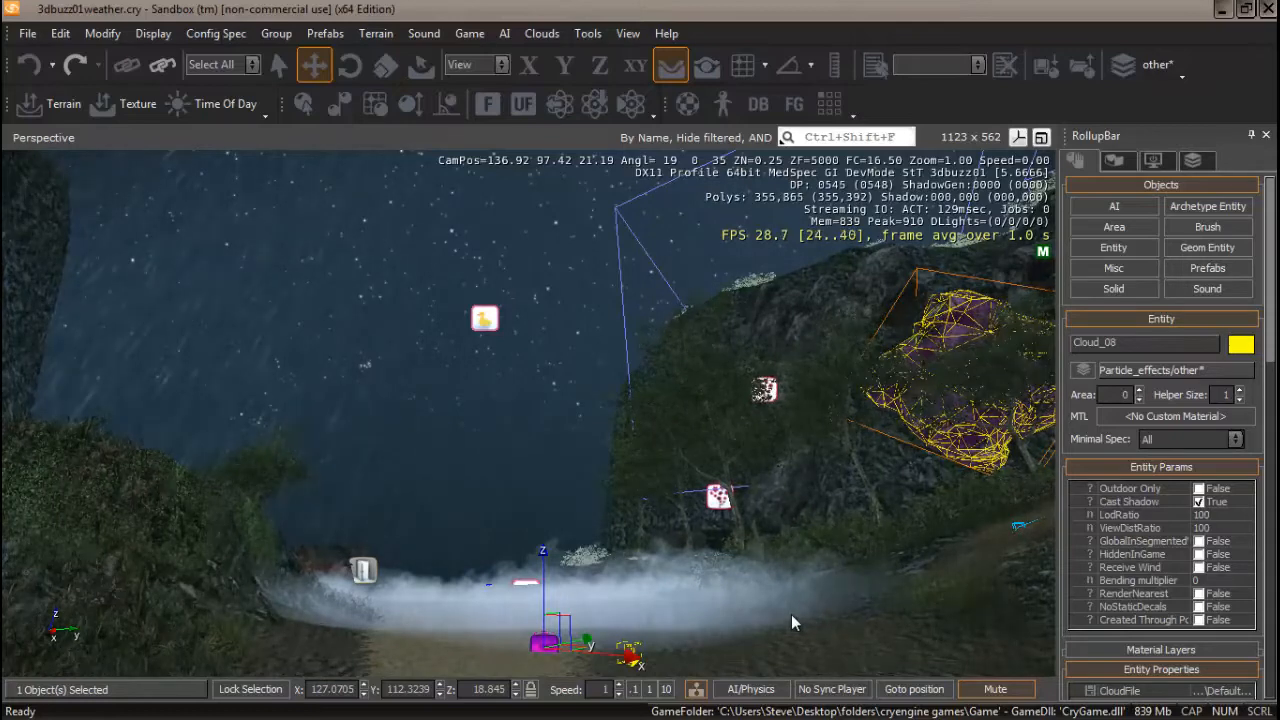
Assign the baseclouds_rain_in_shadow material from materials/clouds to the Cloud entity.
left_click(1173, 420)
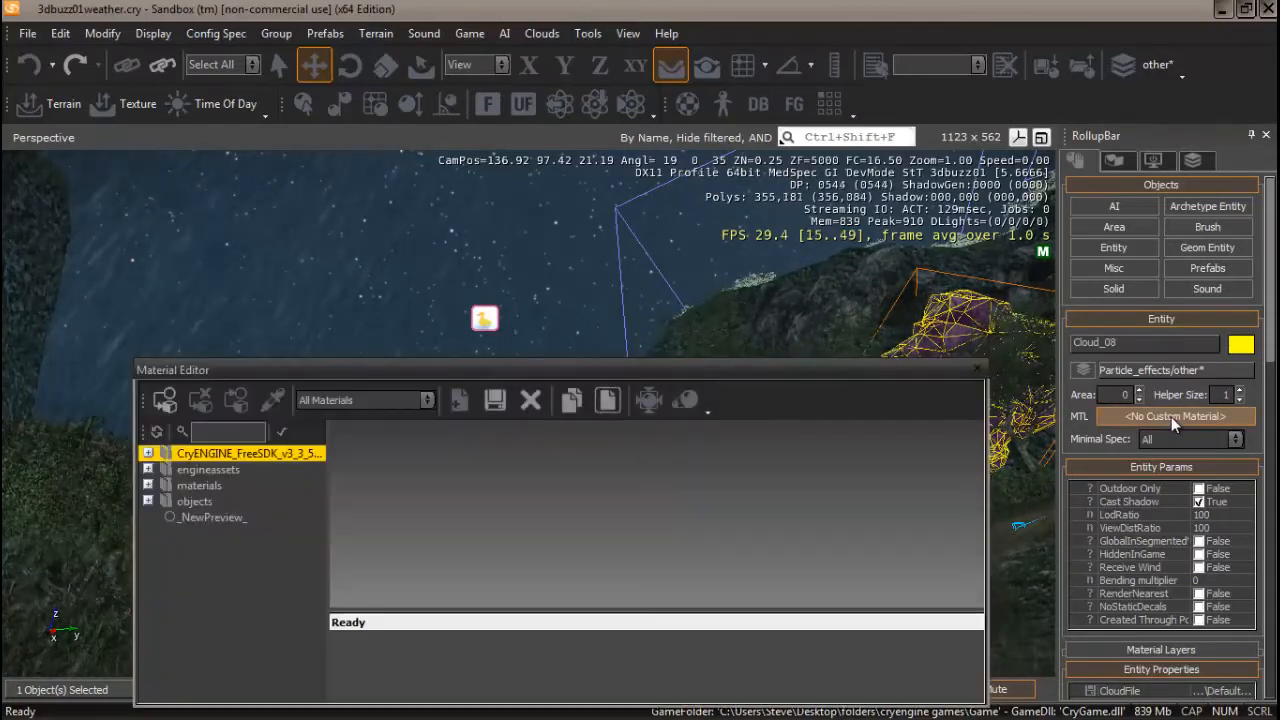
left_click(148, 485)
left_click_drag(552, 365, 494, 293)
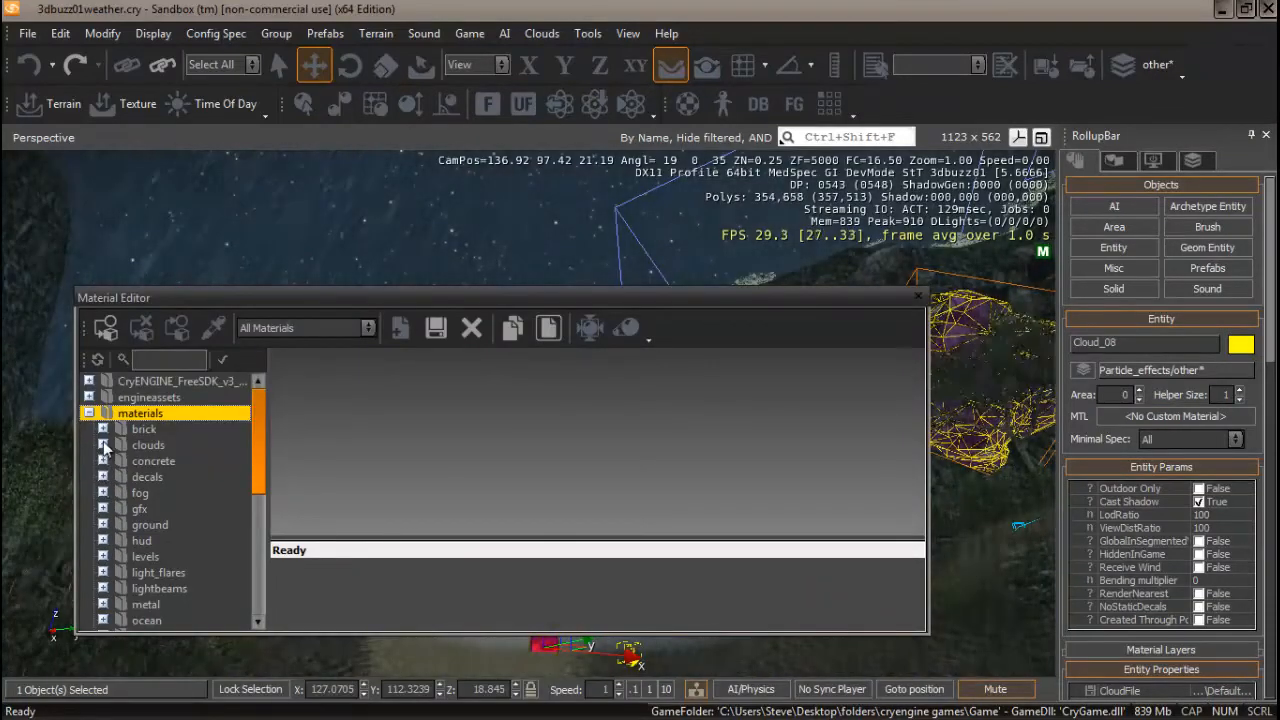
left_click(148, 445)
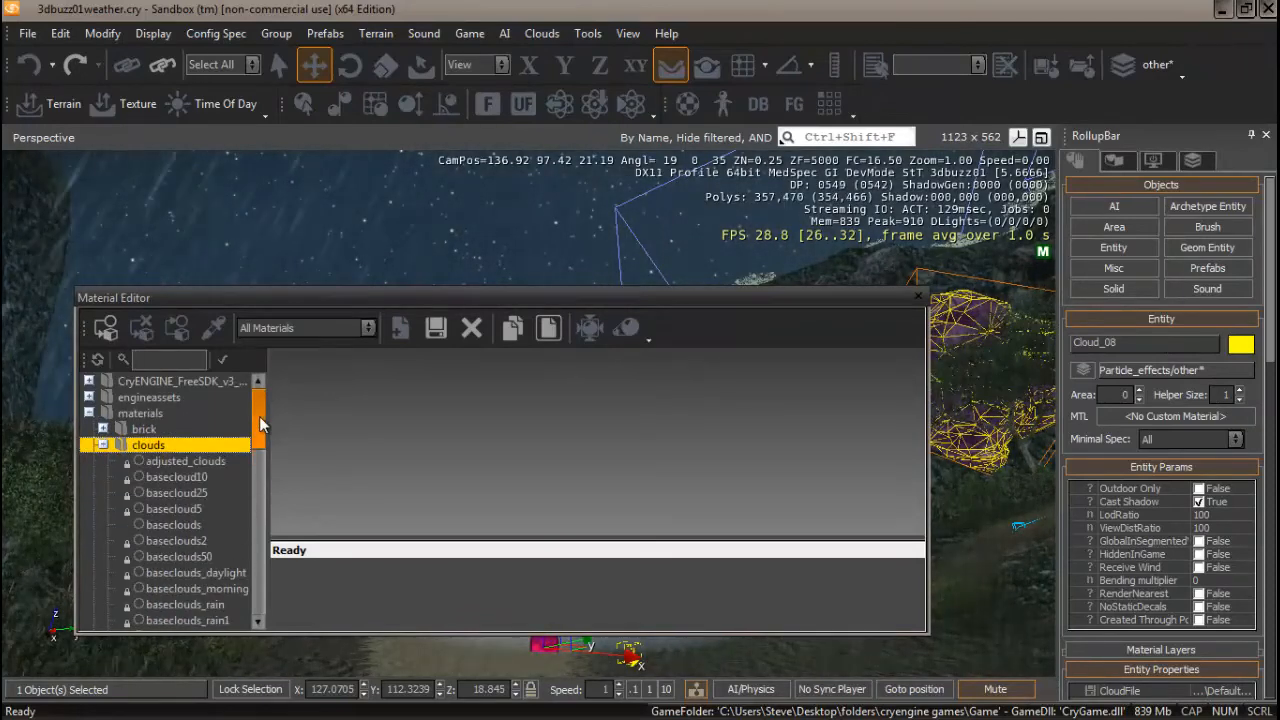
left_click_drag(265, 420, 261, 453)
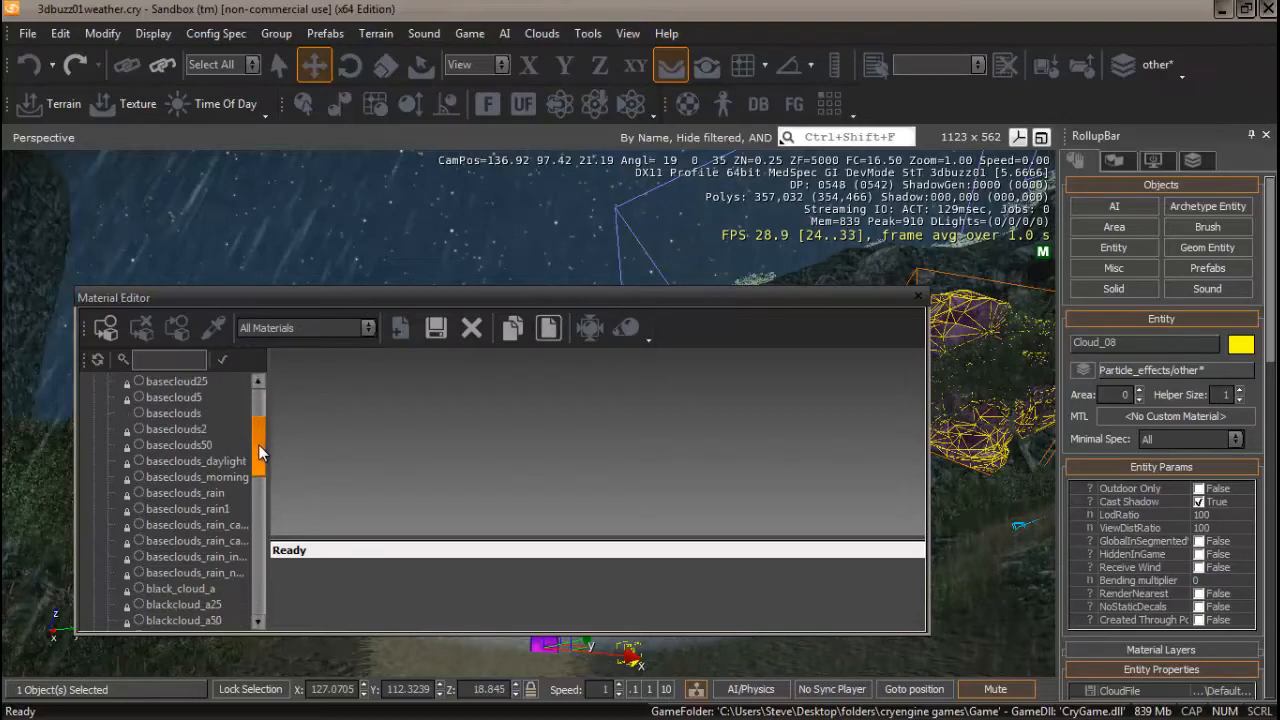
left_click(208, 557)
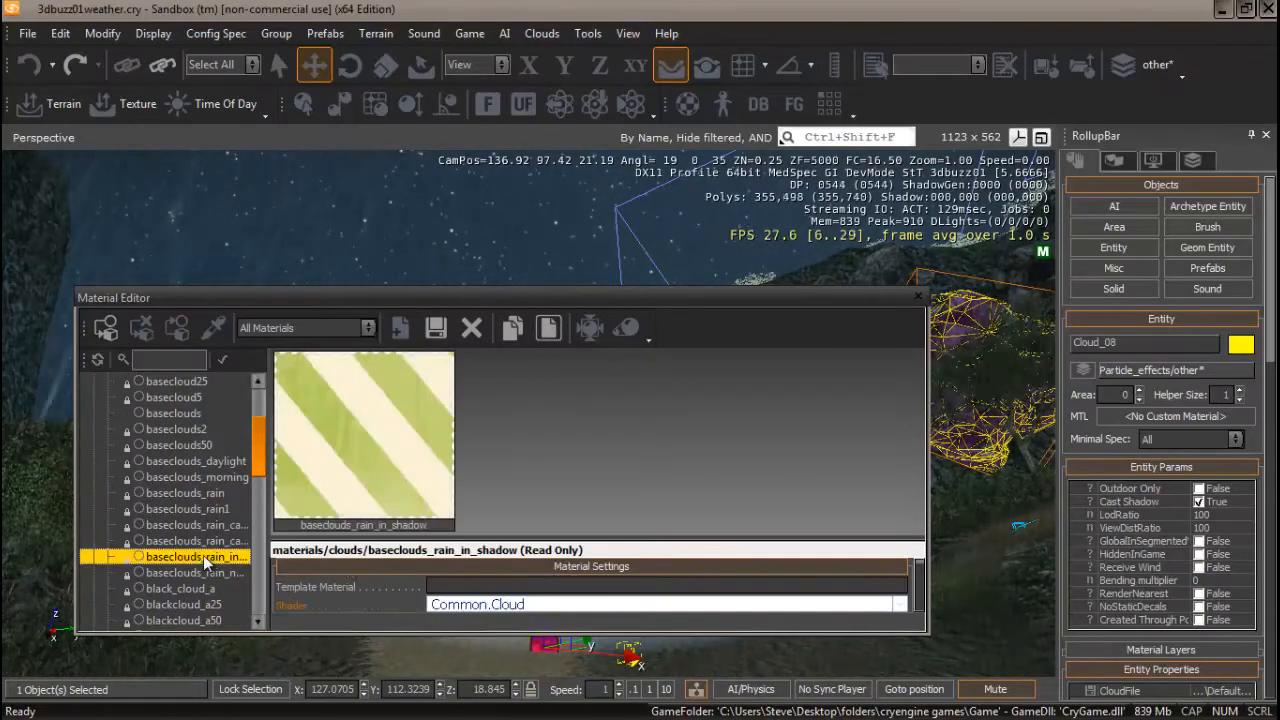
left_click(106, 330)
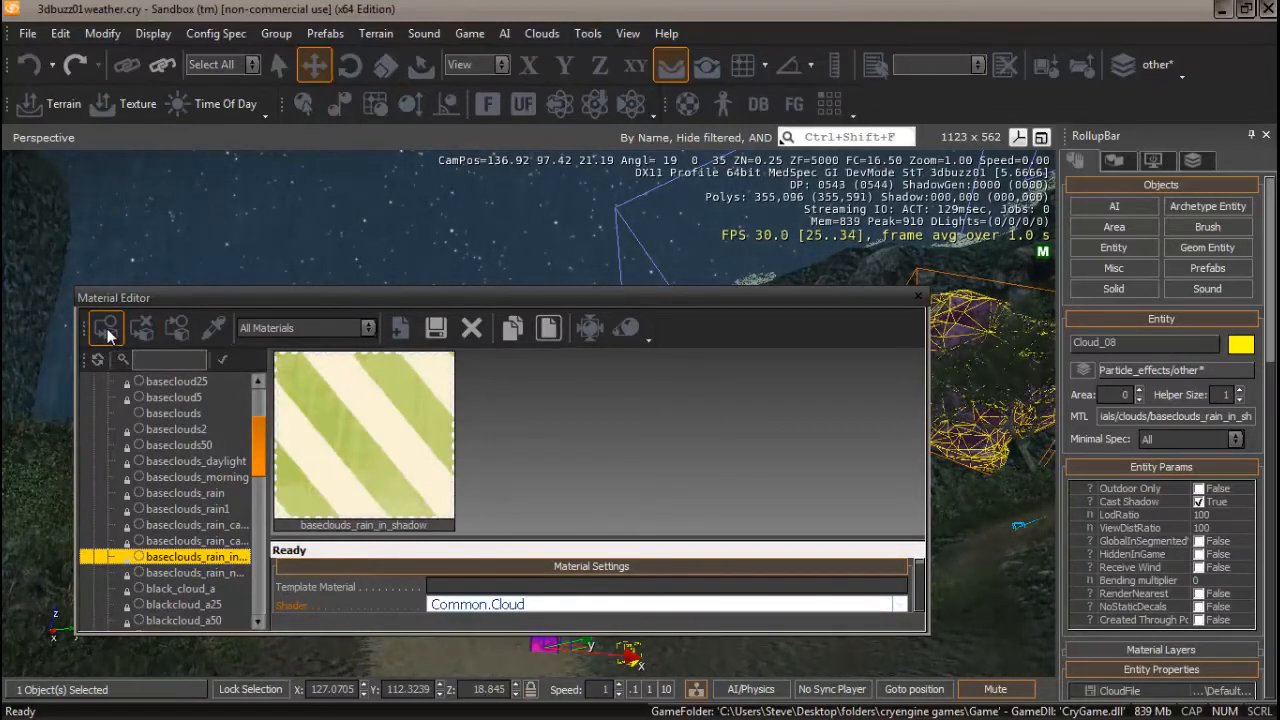
left_click(919, 298)
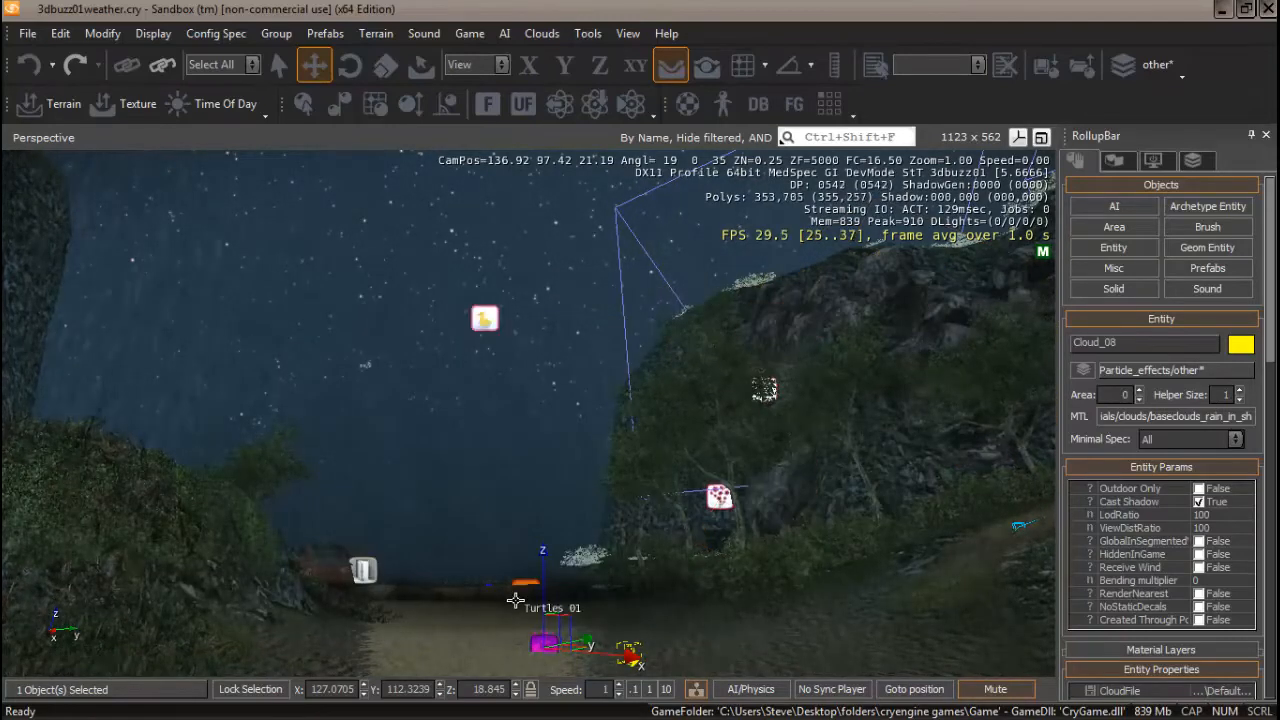
Raise the Cloud entity high above the level by setting its Z position to 1050.
left_click_drag(545, 558, 545, 512)
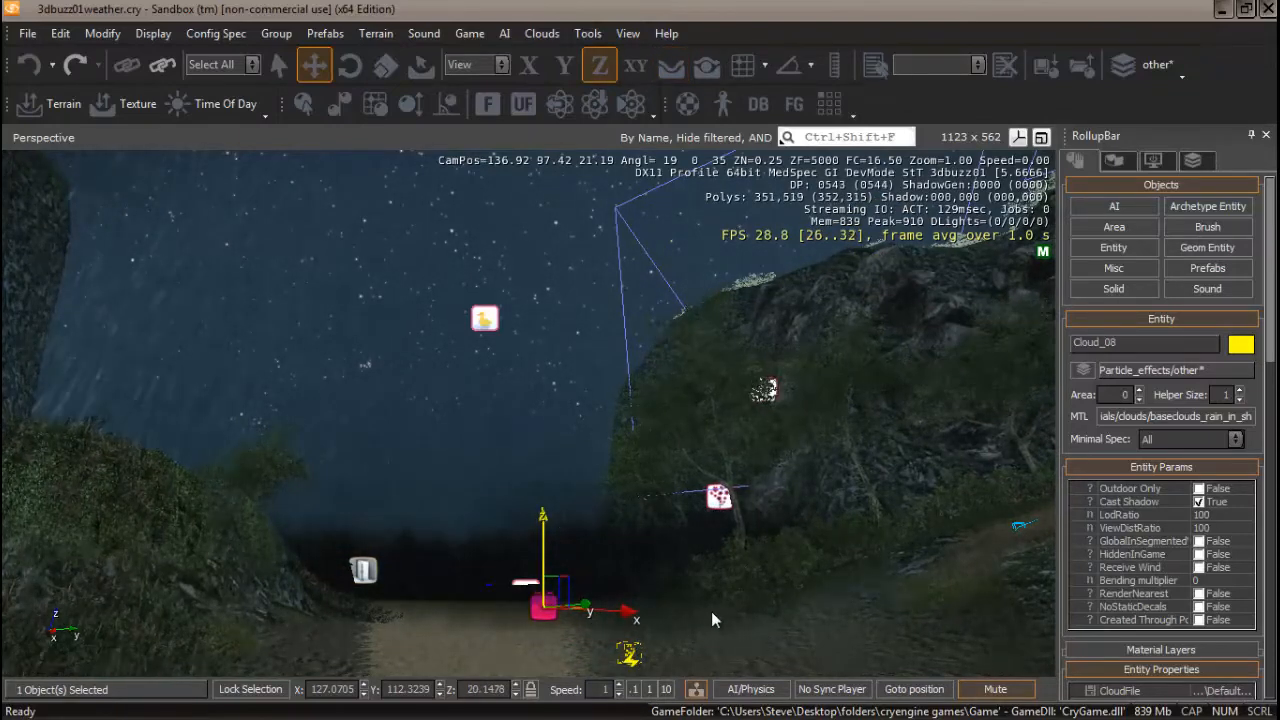
double_click(491, 689)
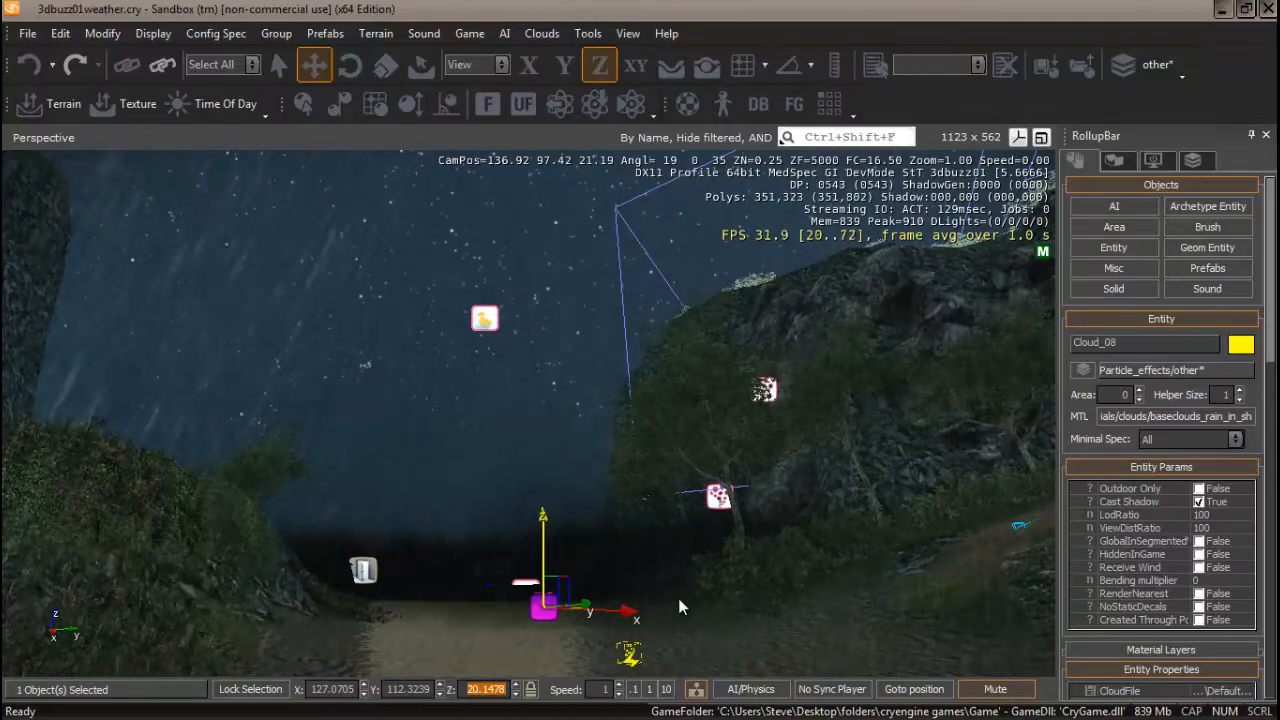
type("105")
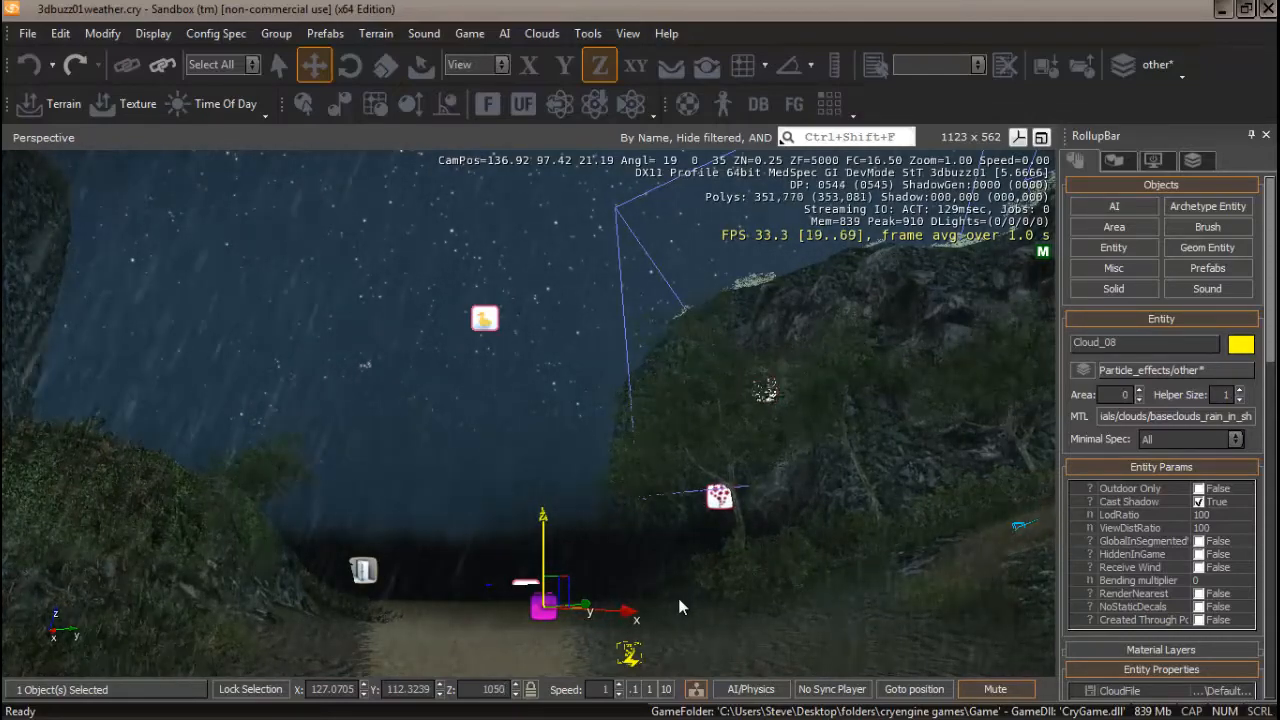
type("0")
key("Return")
right_click_drag(616, 484, 604, 469)
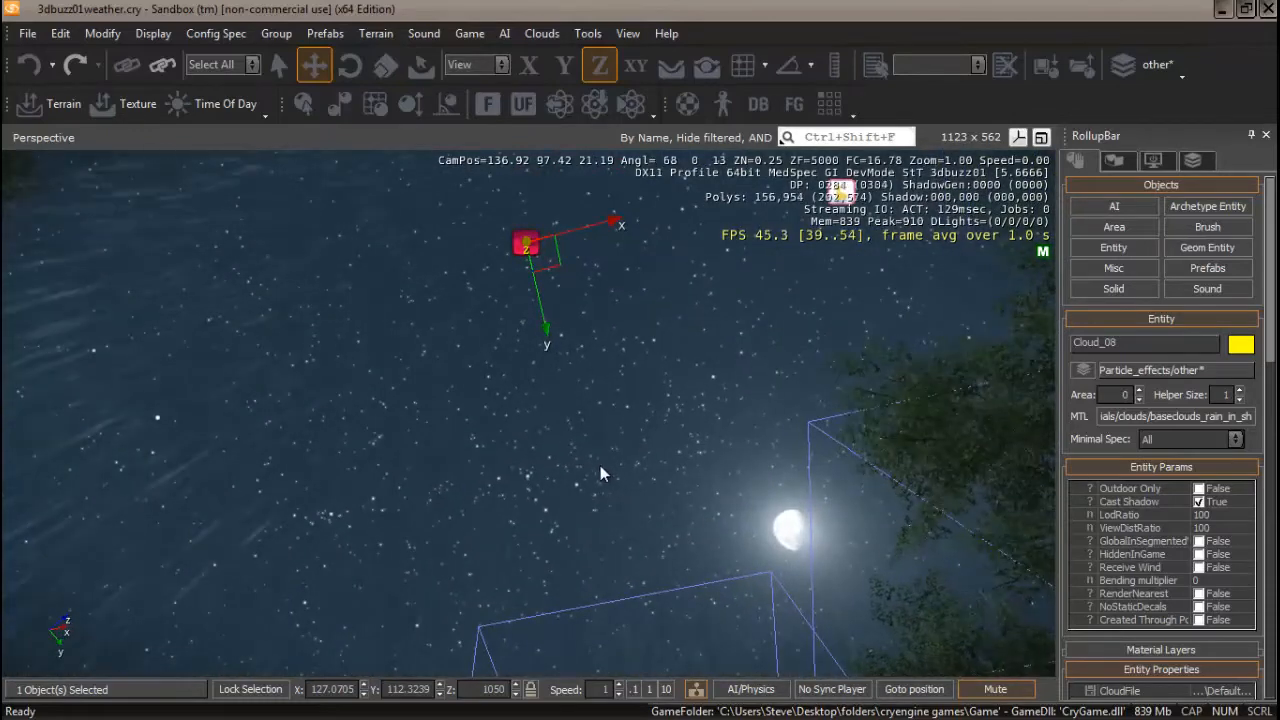
left_click(528, 240)
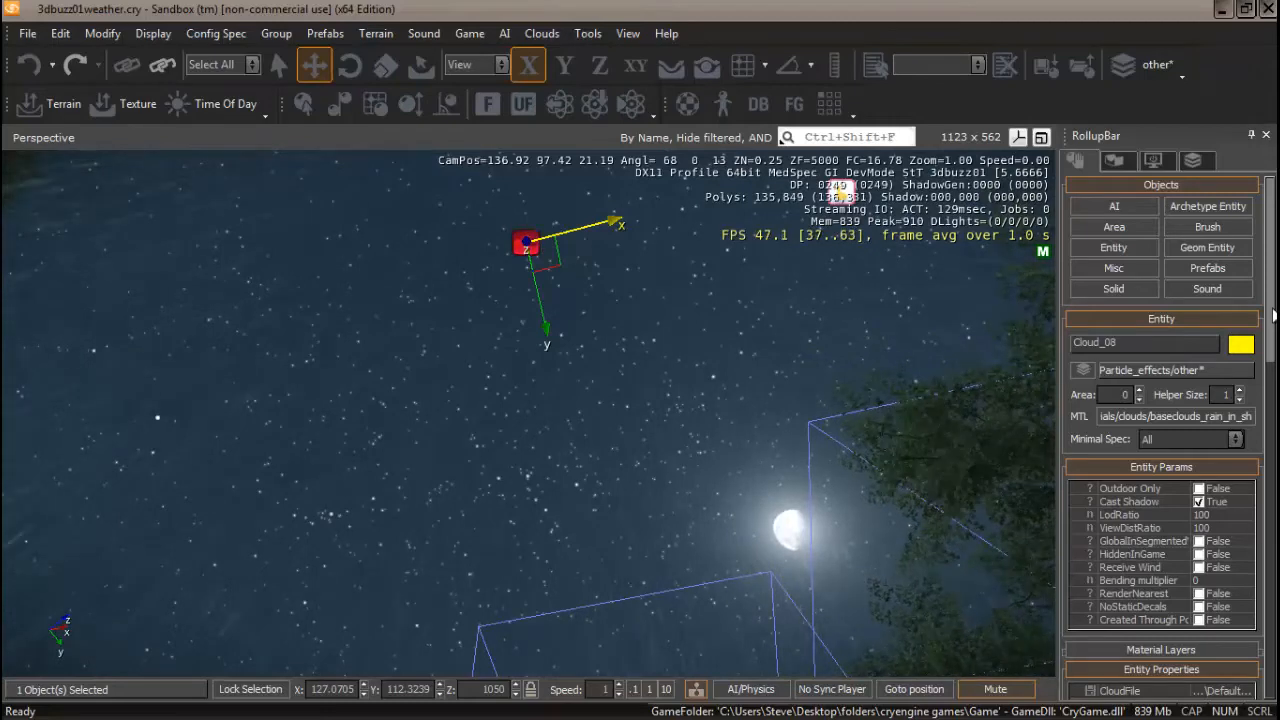
Enable AutoMove for the Cloud entity and set its FadeDistance to 100.
scroll(1273, 316, "down", 5)
scroll(1160, 430, "down", 2)
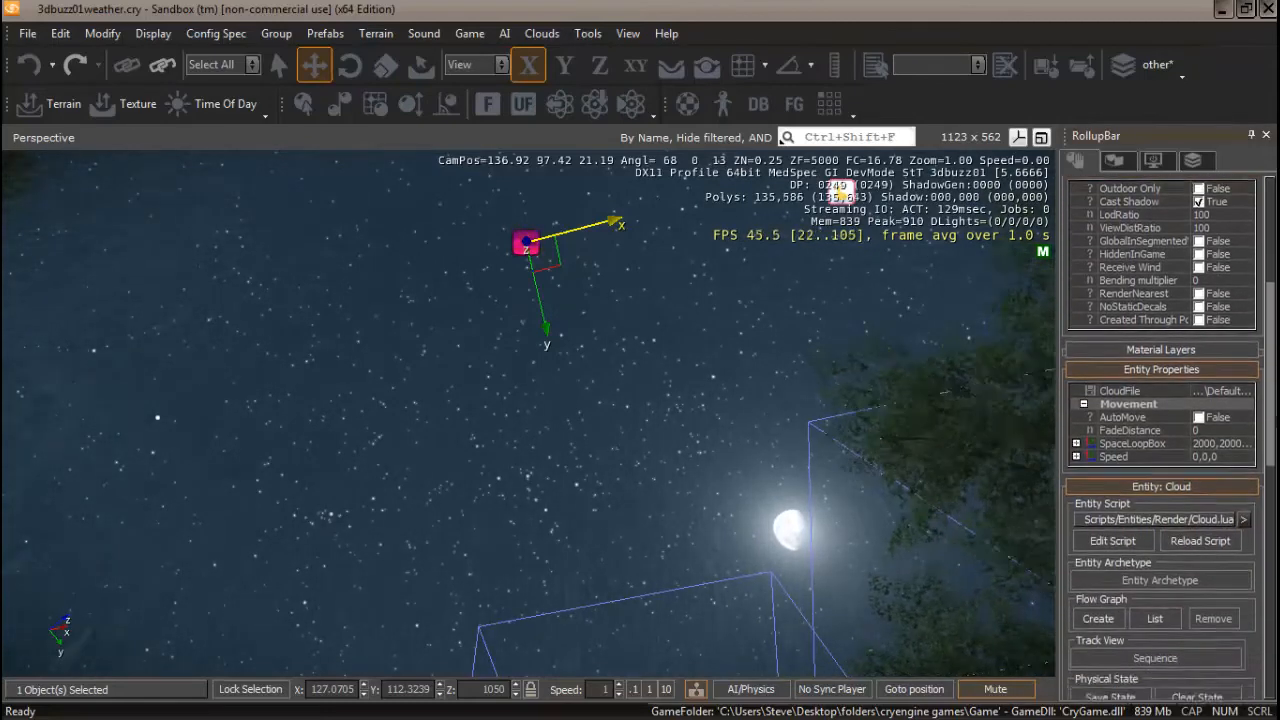
scroll(1165, 430, "down", 1)
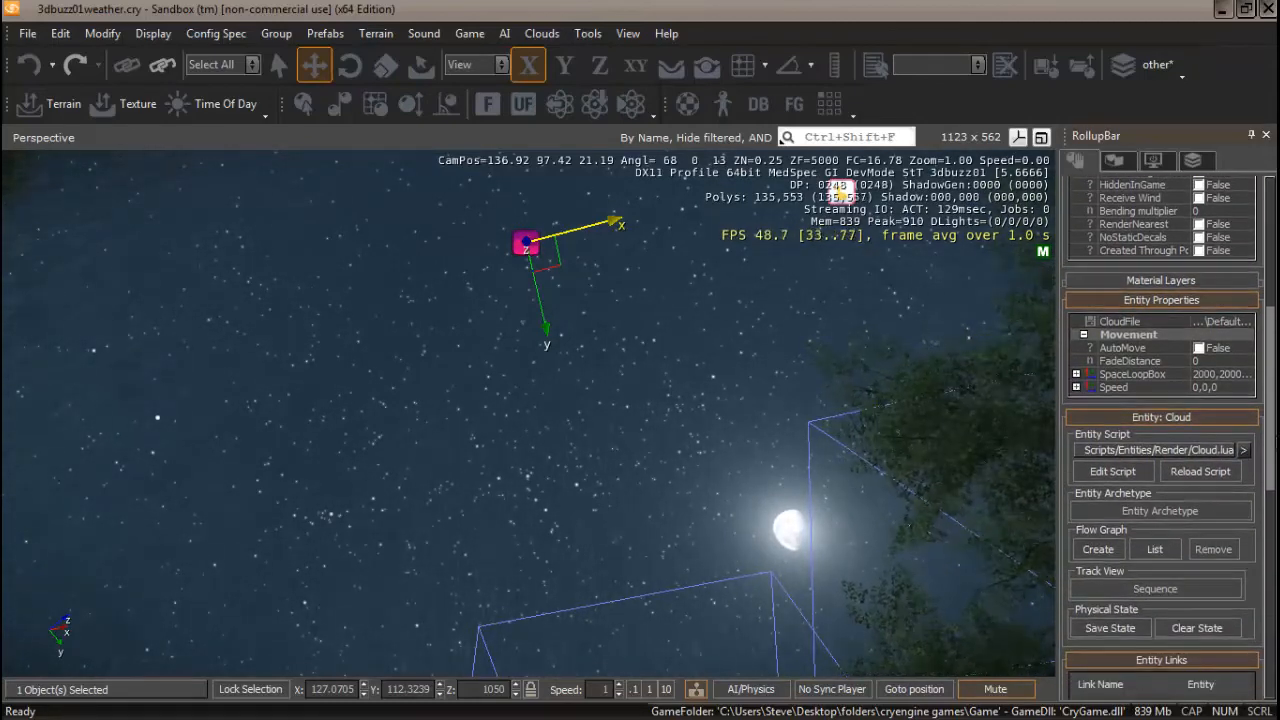
left_click(1198, 348)
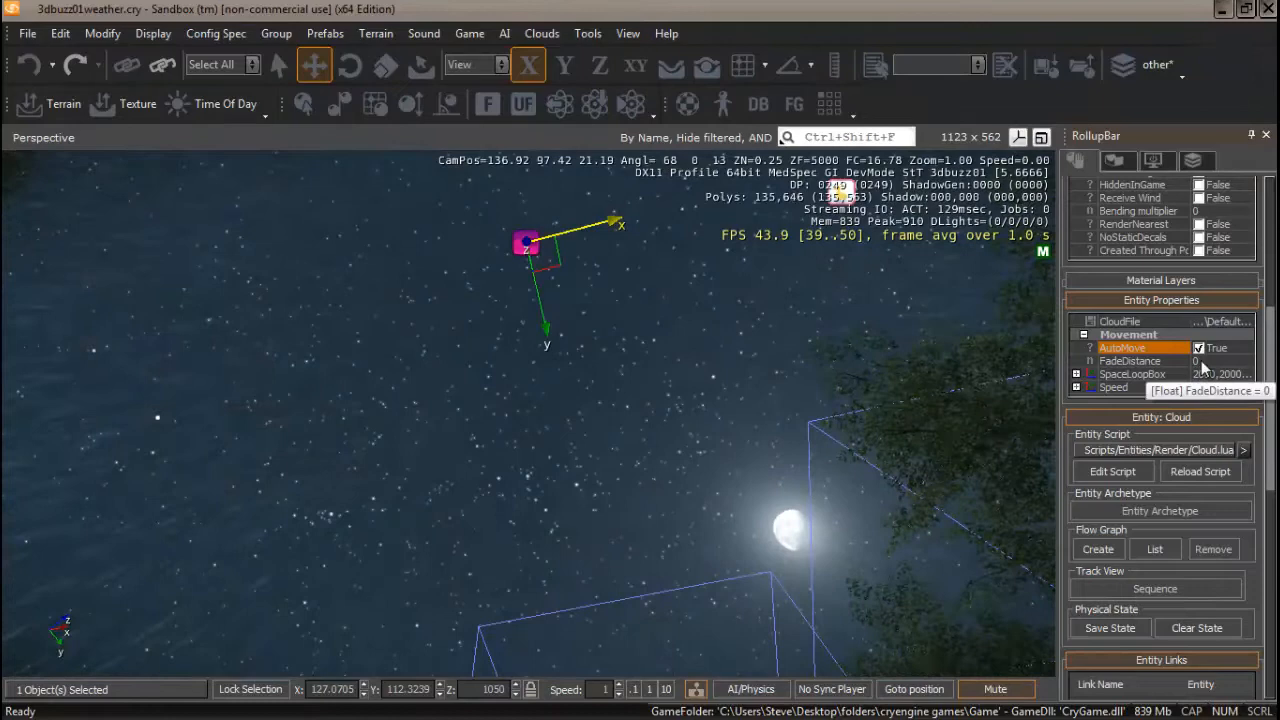
left_click(1201, 361)
type("1")
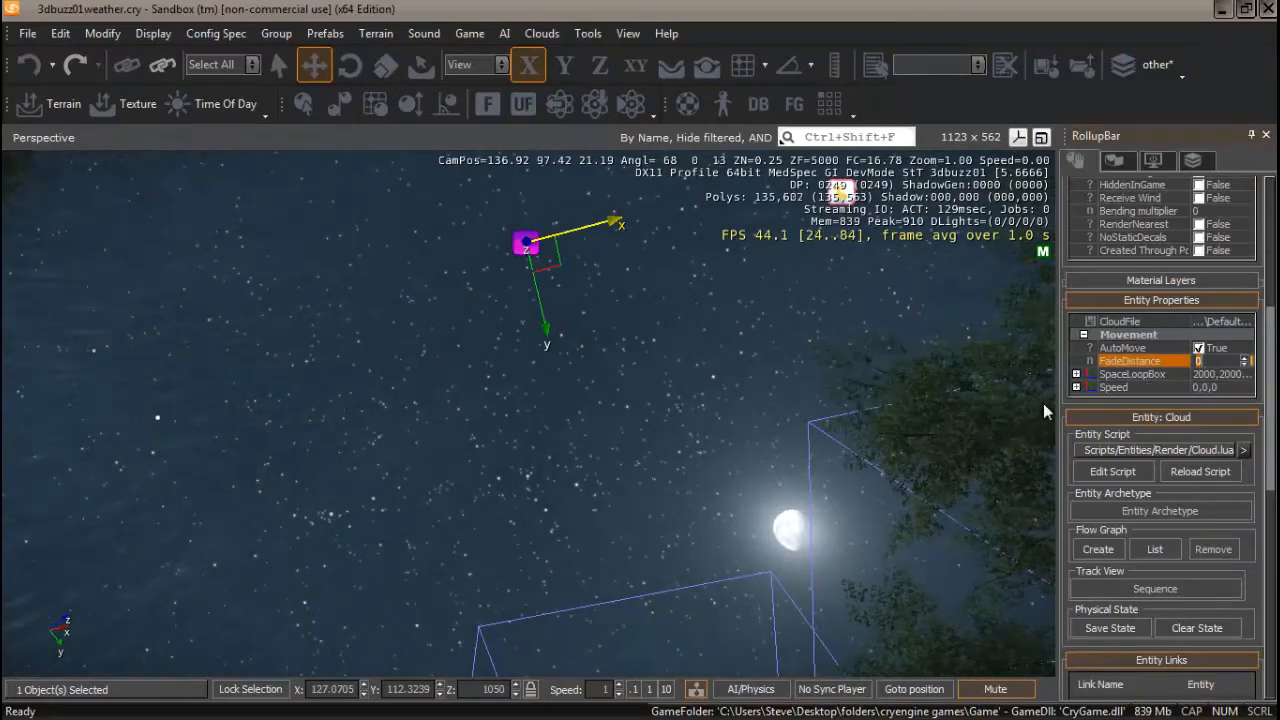
type("00")
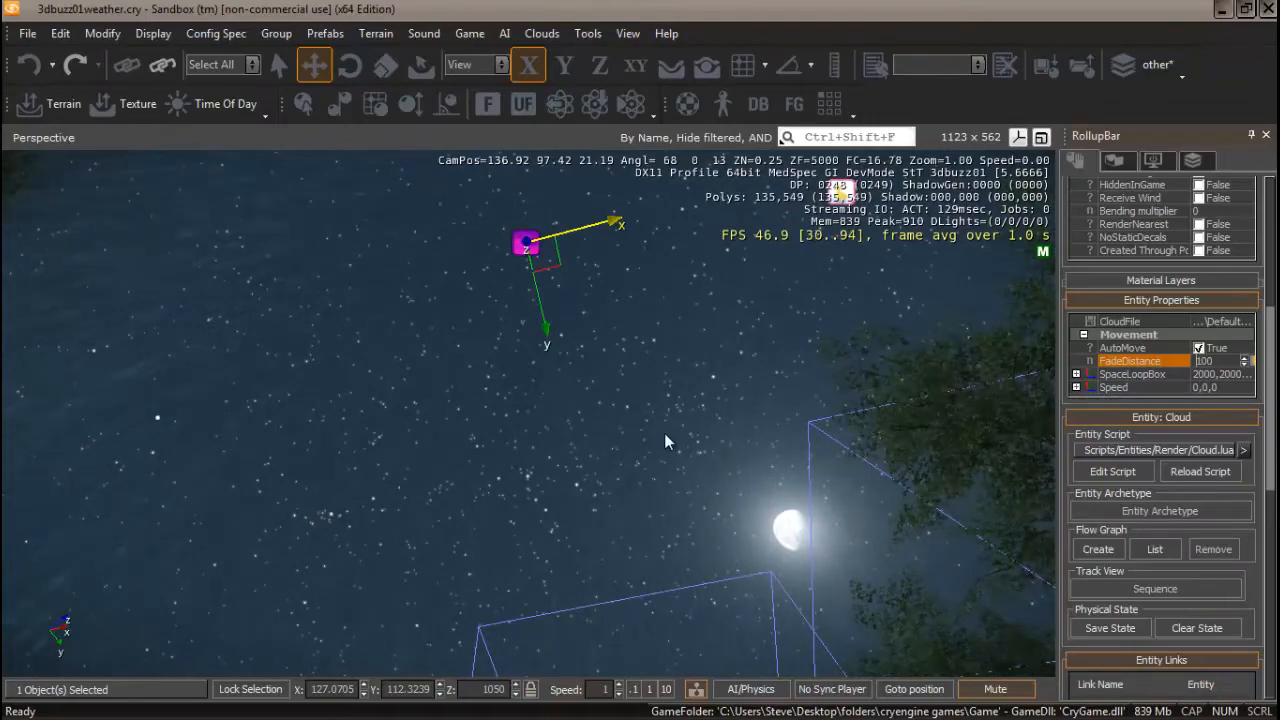
Duplicate the Cloud entity and move the copy along the X axis to about X 4.
mouse_move(648, 436)
right_mouse_down()
mouse_move(653, 424)
mouse_move(647, 448)
mouse_move(649, 426)
mouse_move(640, 431)
mouse_move(661, 425)
mouse_move(653, 444)
right_mouse_up()
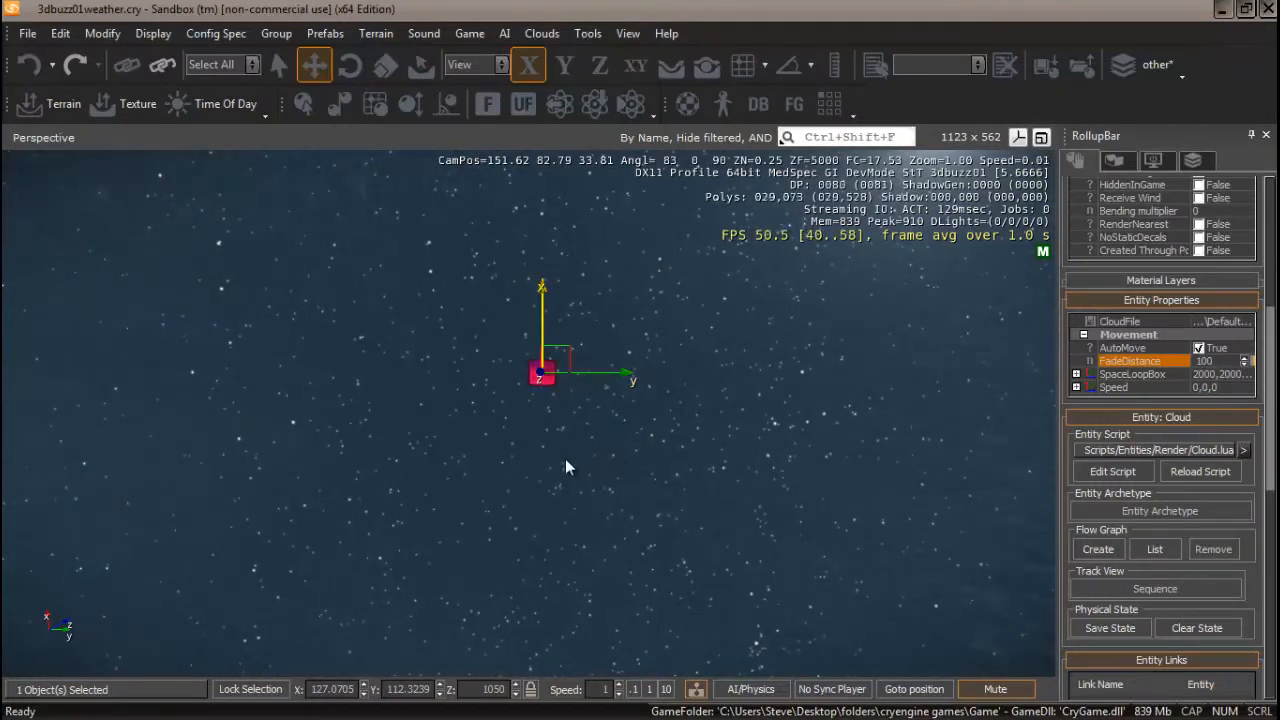
key("ctrl+c")
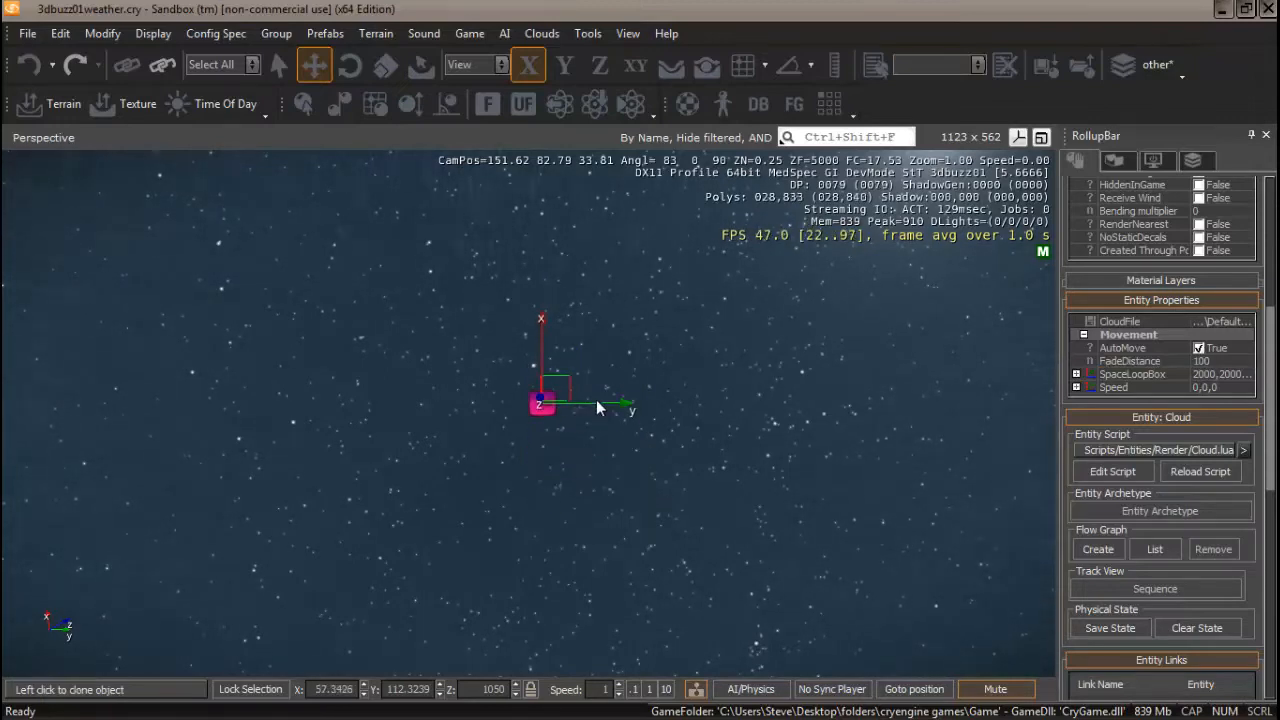
left_click(617, 410)
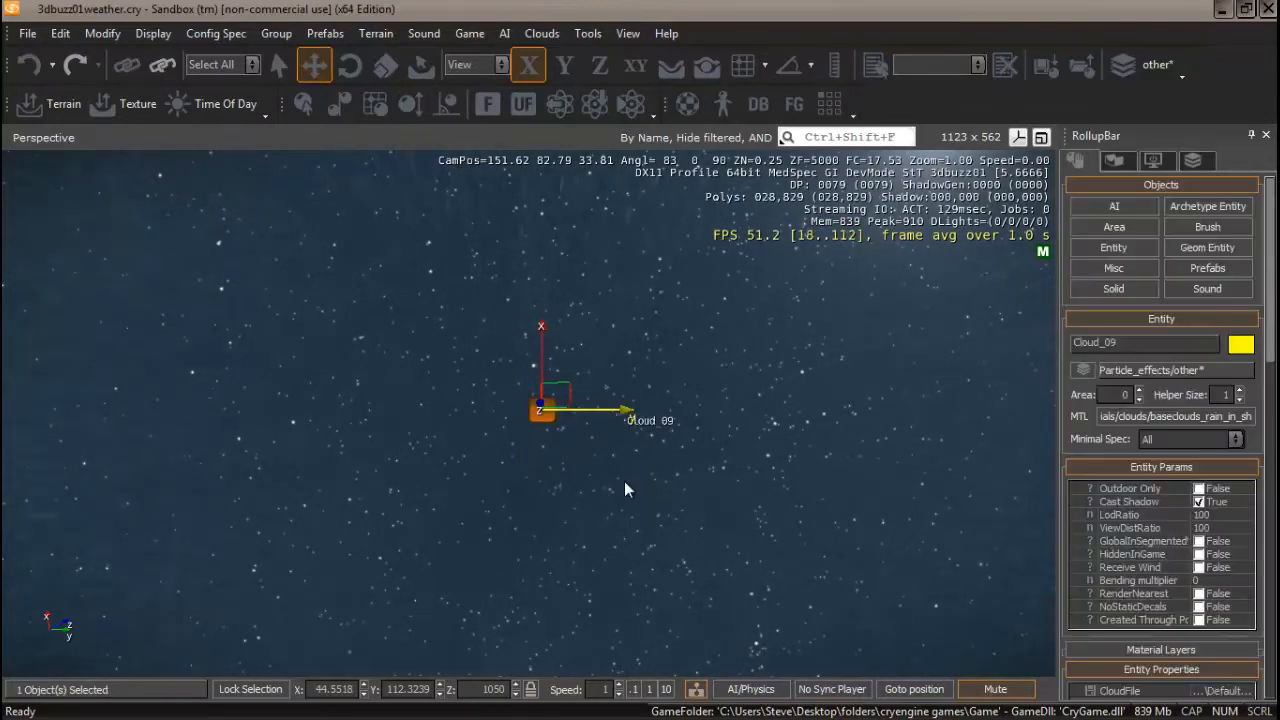
mouse_move(624, 489)
right_mouse_down()
mouse_move(602, 489)
mouse_move(626, 479)
mouse_move(618, 499)
right_mouse_up()
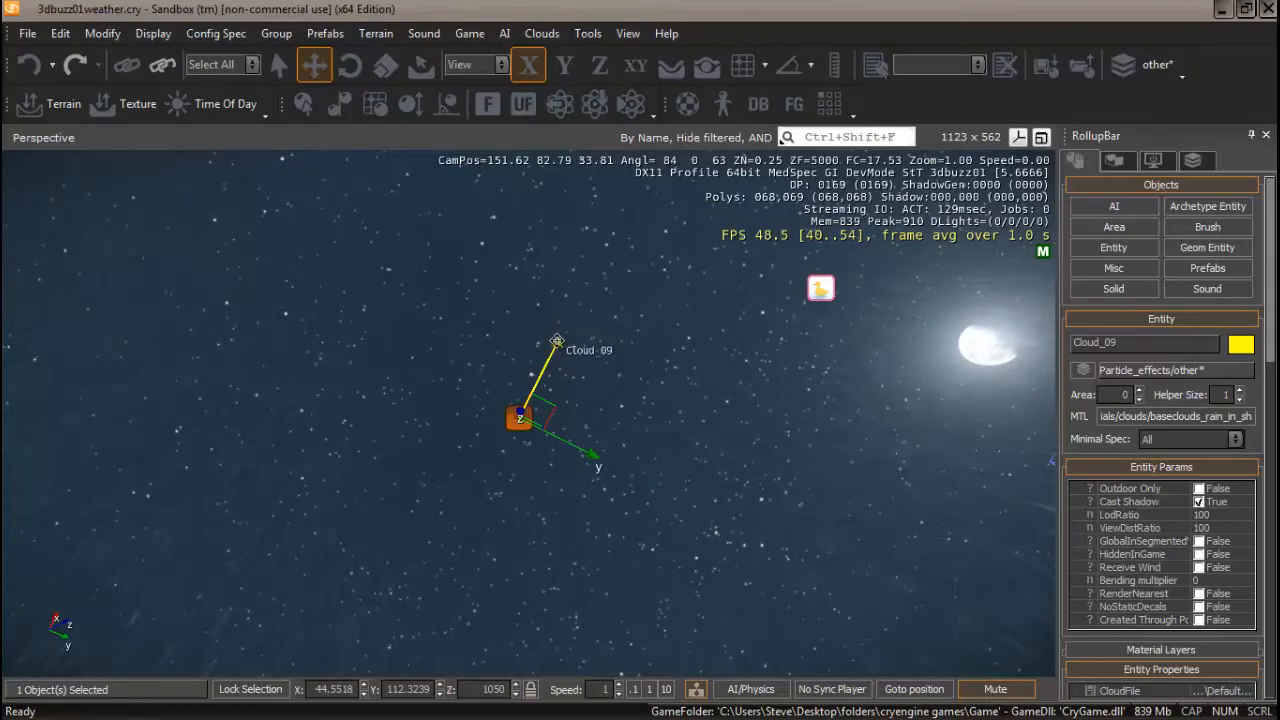
left_click_drag(557, 343, 602, 403)
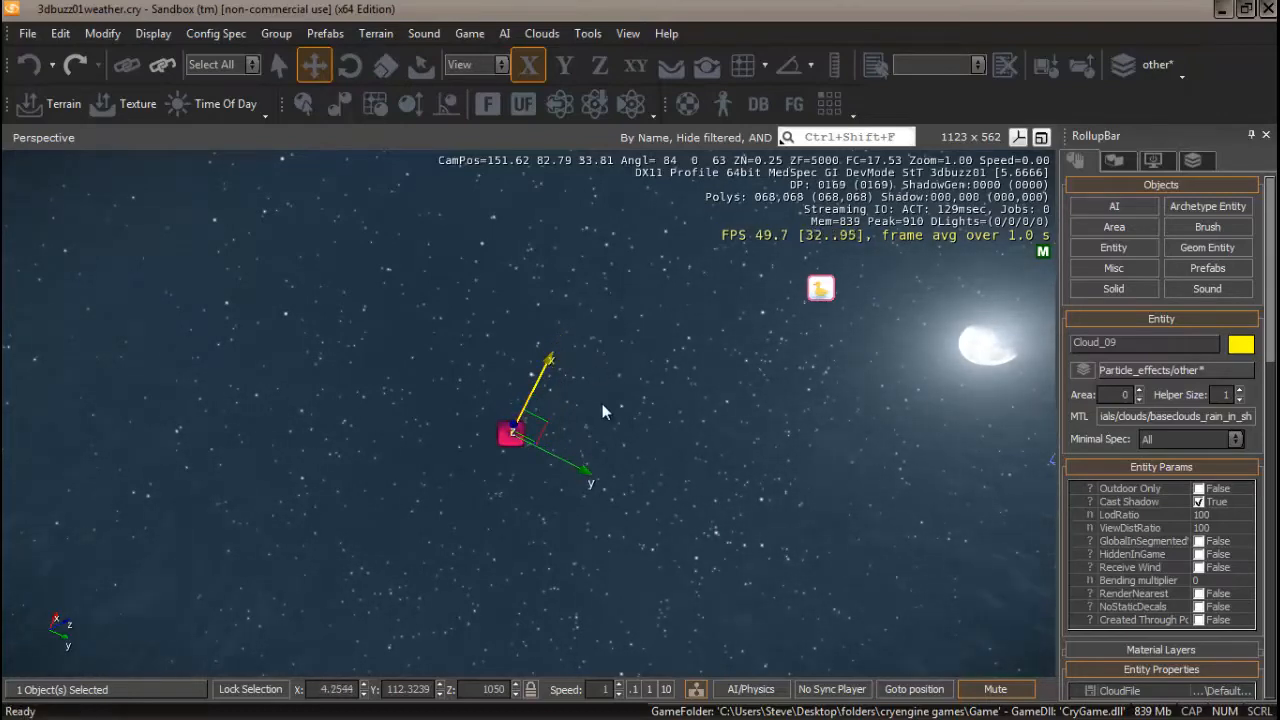
Assign the baseclouds_rain1 material from materials/clouds to the duplicated Cloud entity.
left_click(1174, 414)
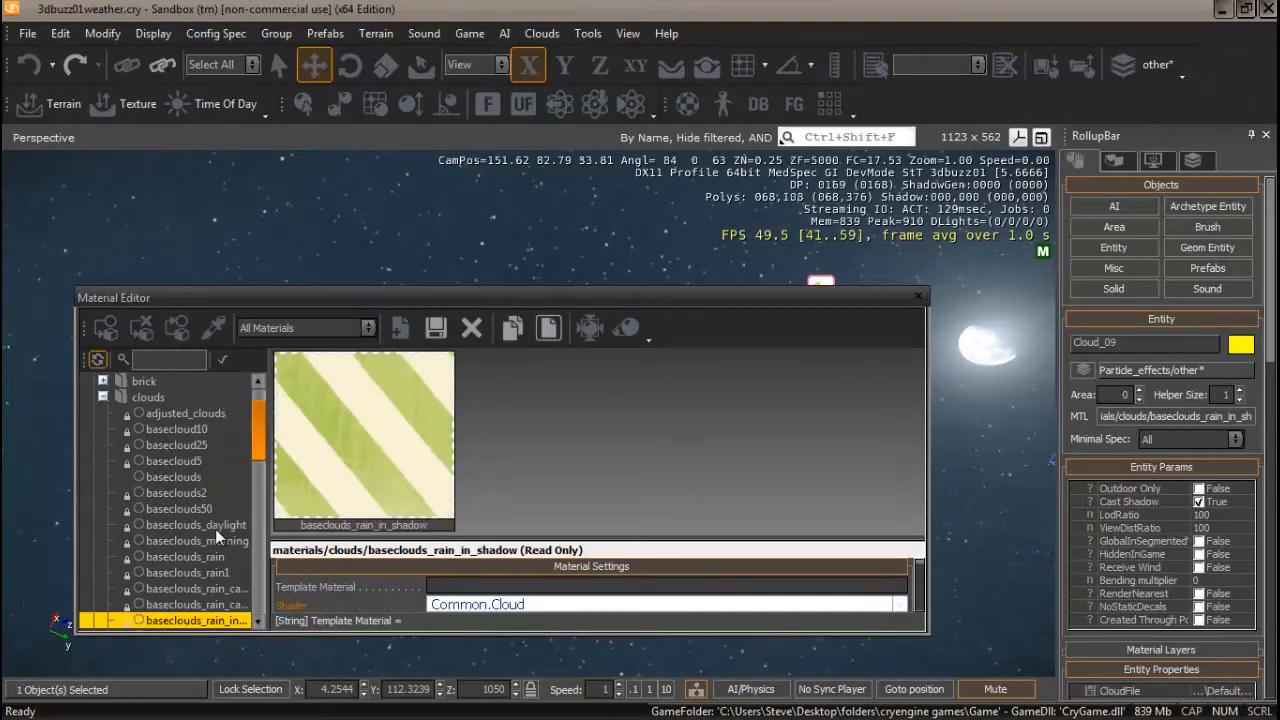
scroll(259, 426, "down", 2)
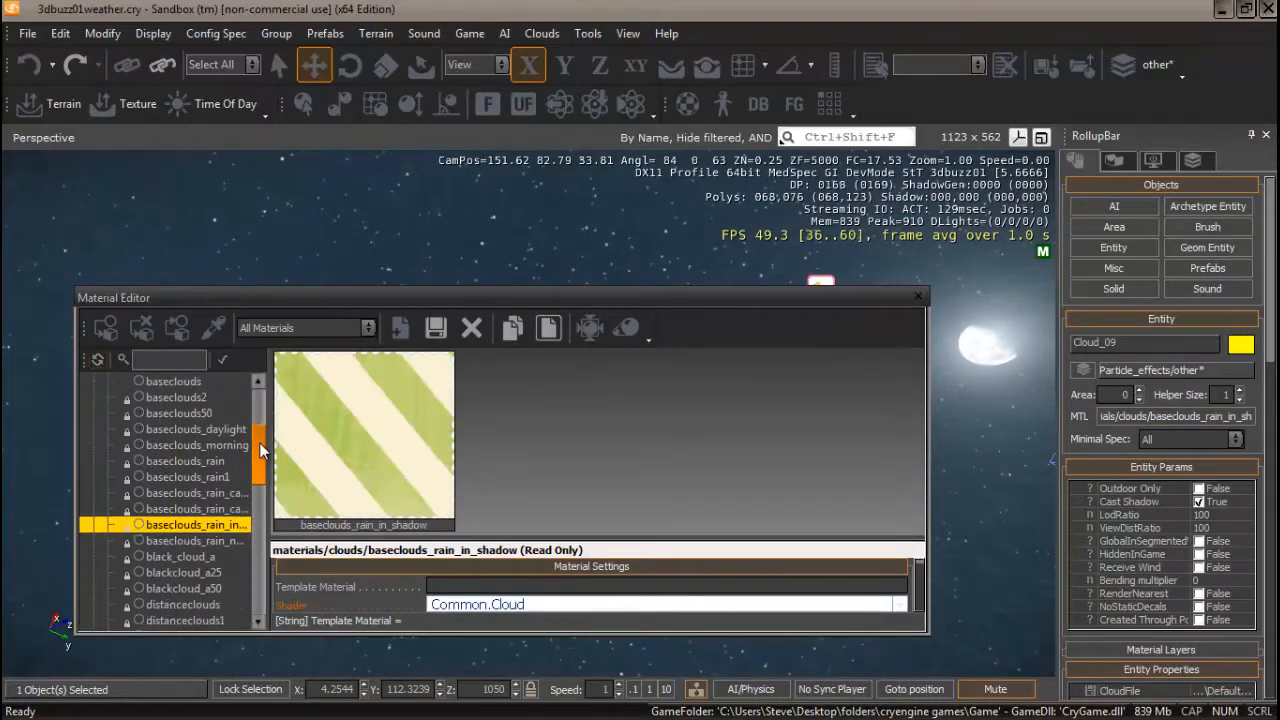
left_click(183, 477)
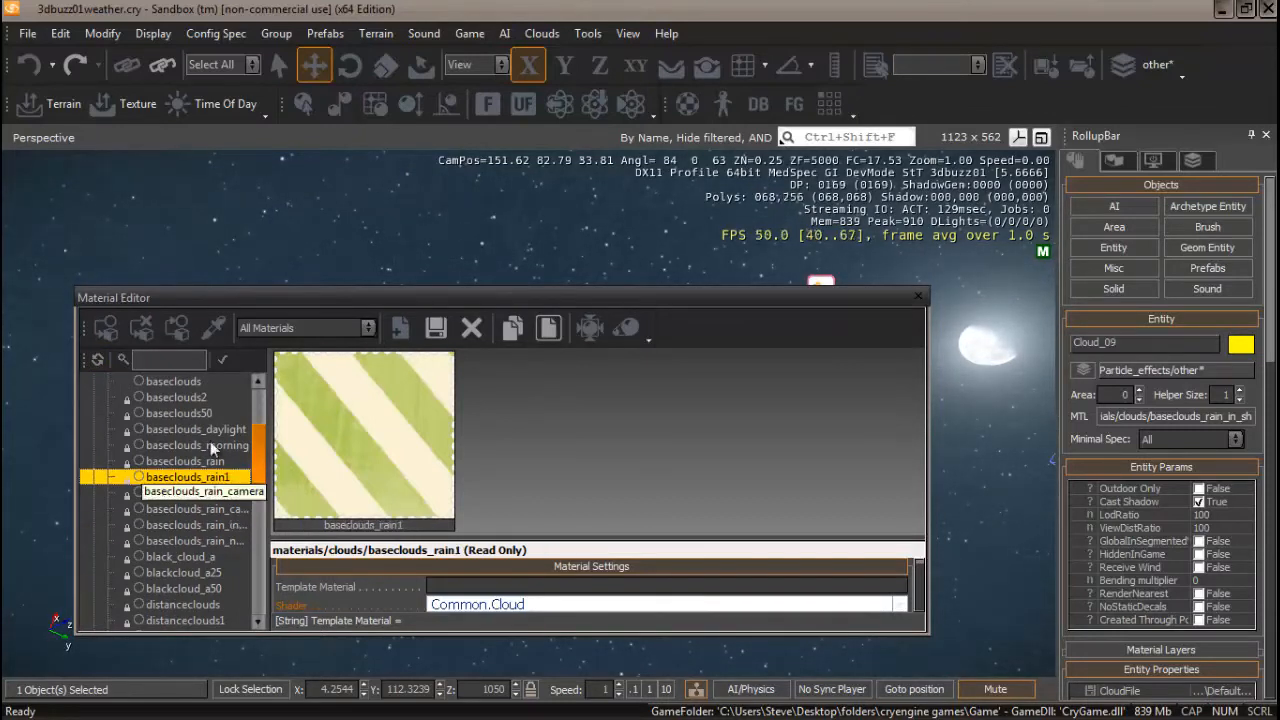
left_click(107, 329)
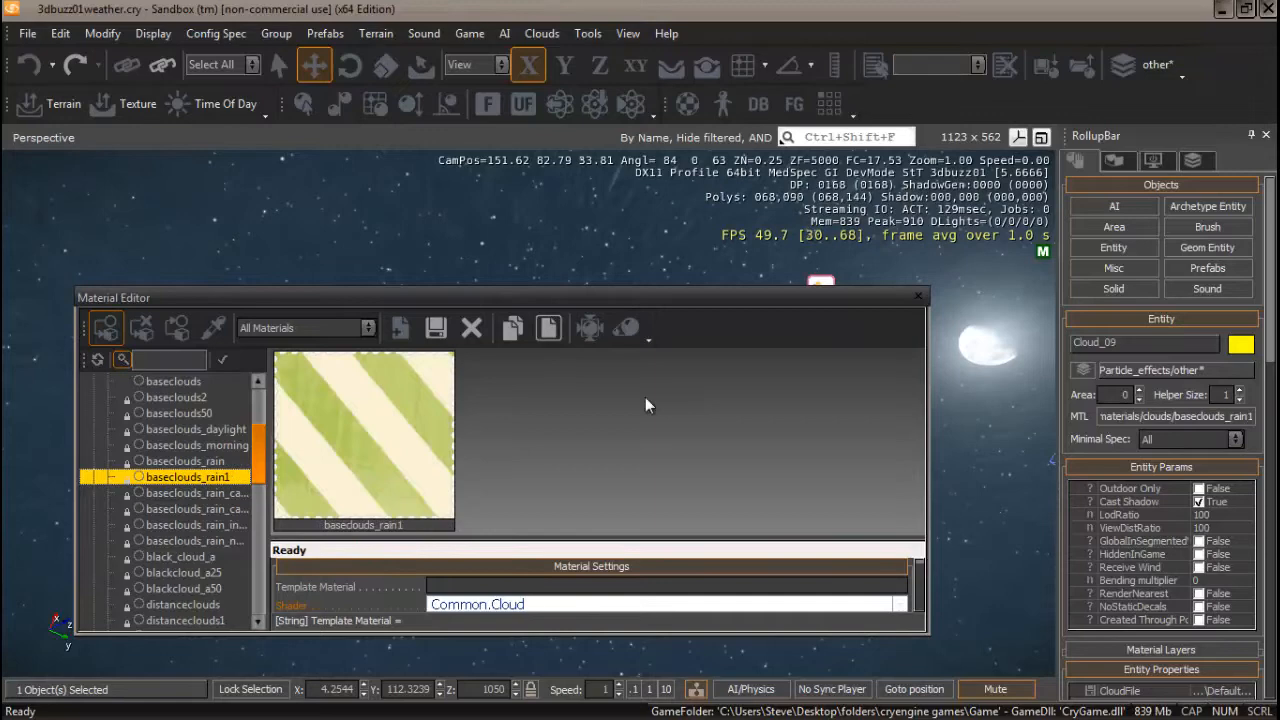
left_click(919, 297)
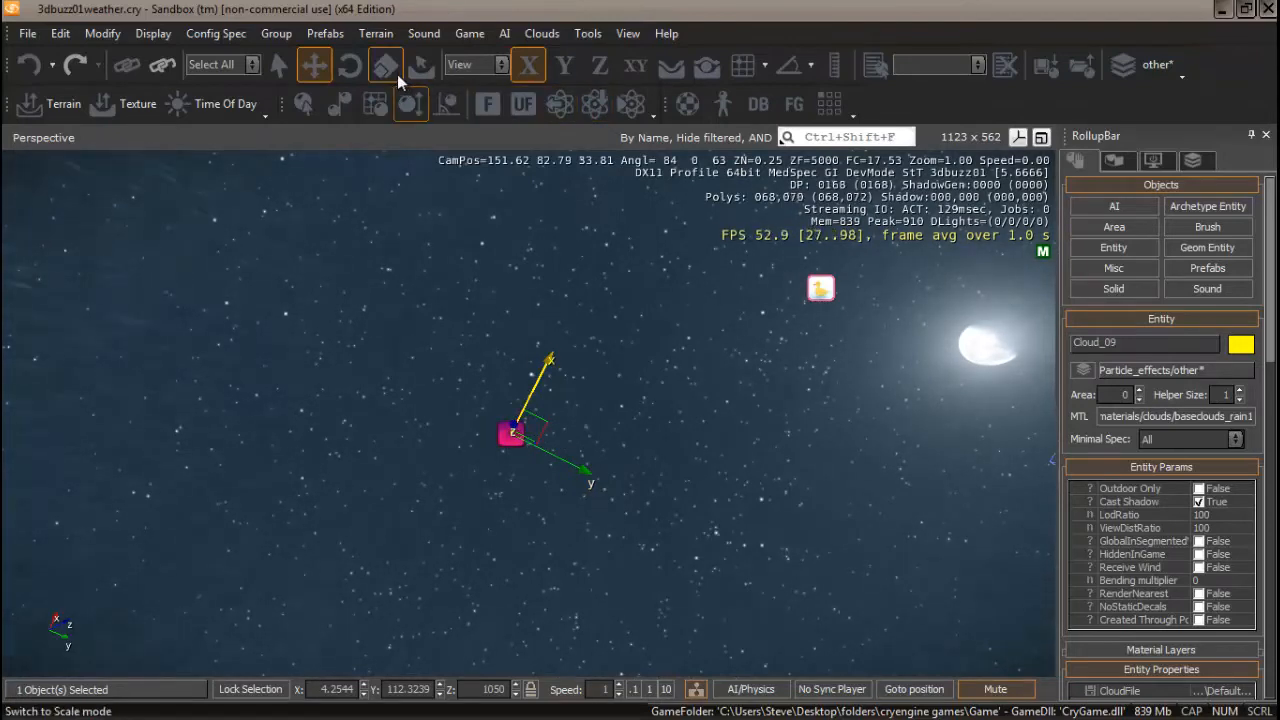
Scale the duplicated Cloud entity up uniformly to about 90.
left_click(386, 68)
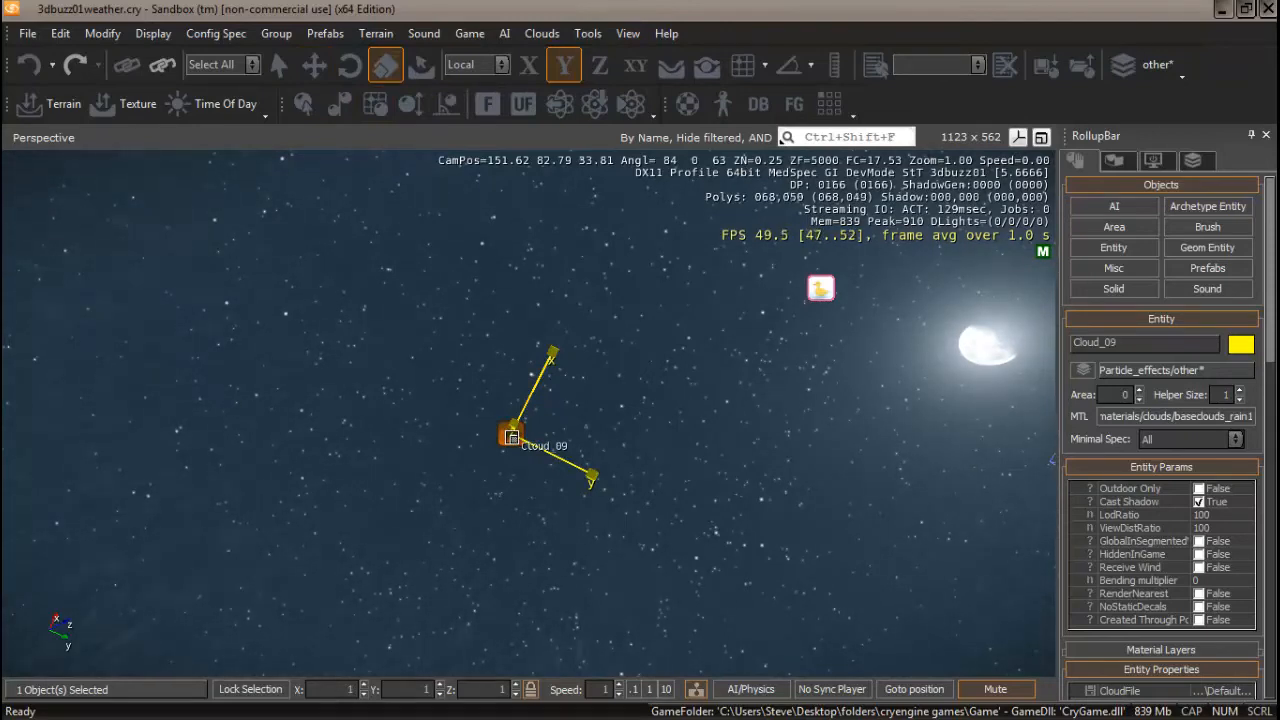
left_click_drag(509, 436, 509, 260)
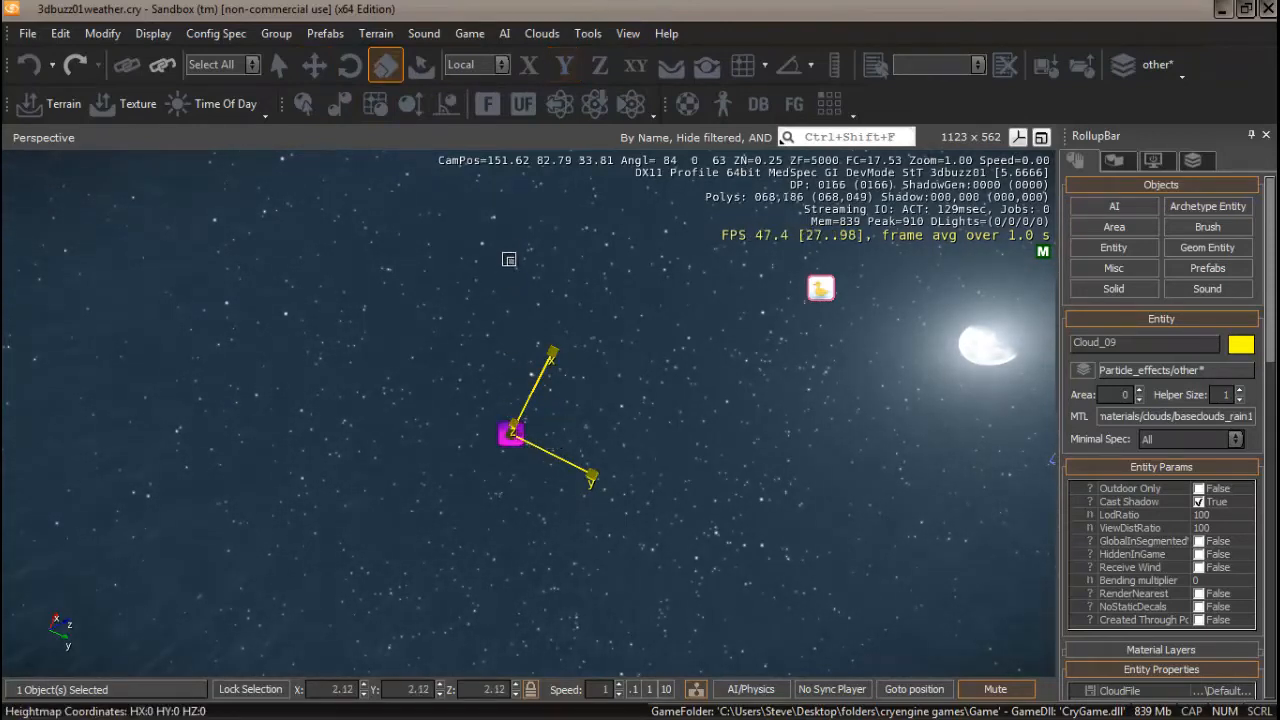
left_click_drag(514, 175, 518, 42)
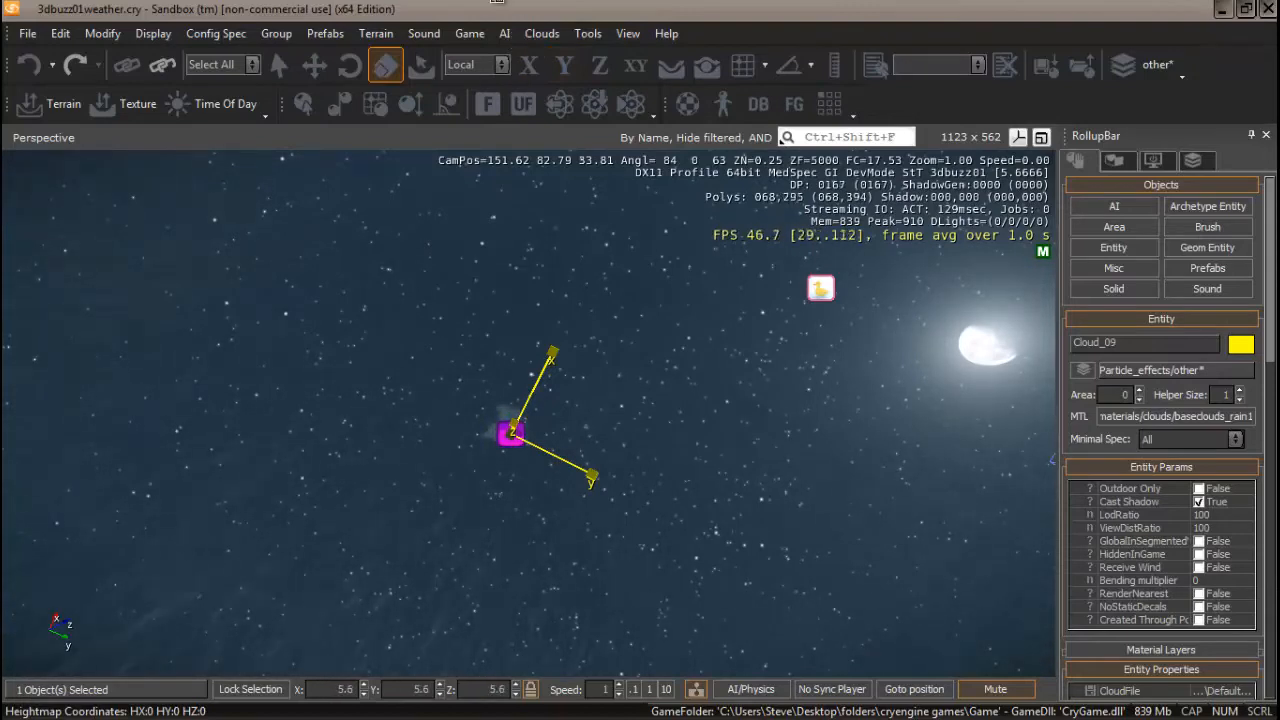
left_click_drag(514, 431, 537, 34)
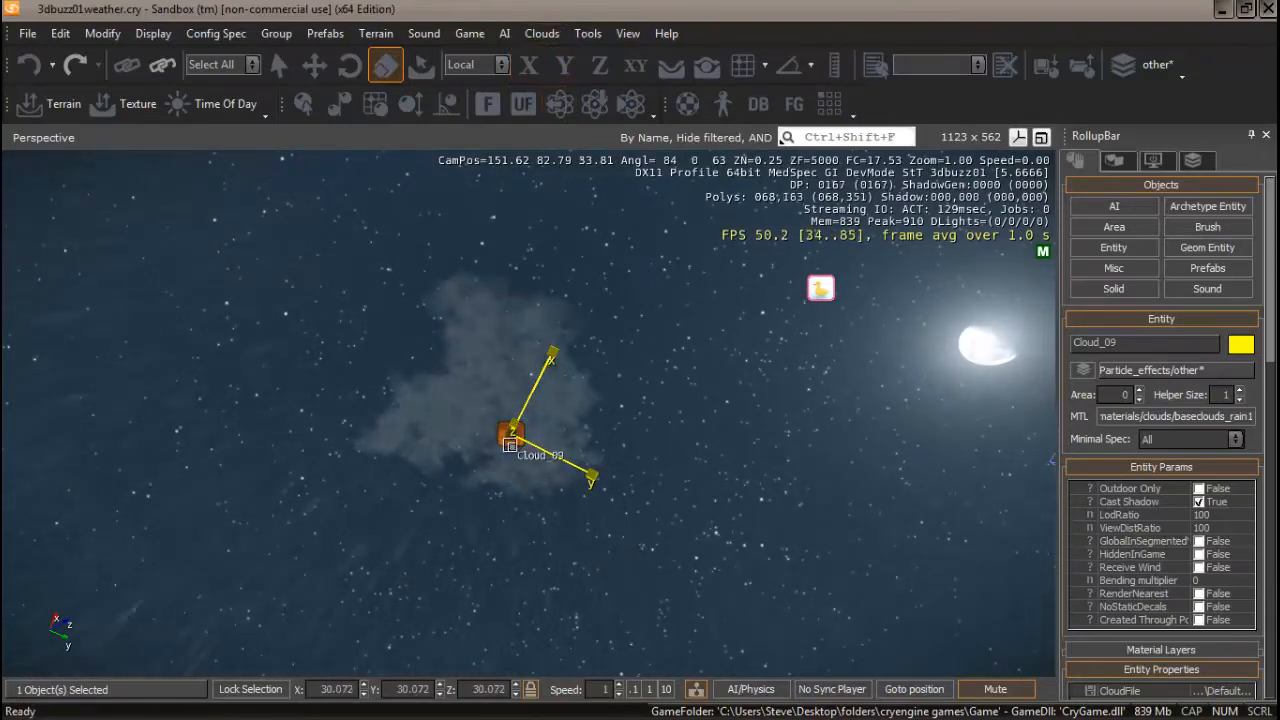
left_click_drag(511, 440, 527, 255)
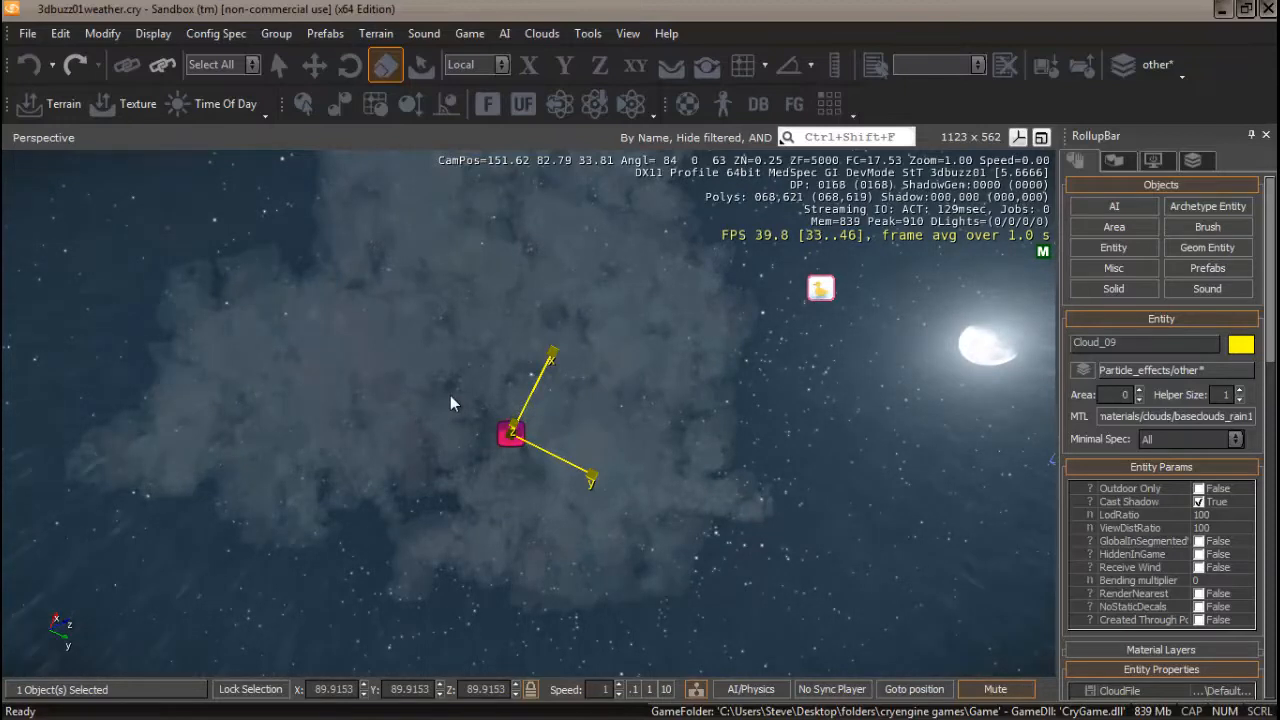
Select the original cloud, Cloud_08, from the object list and scale it up uniformly to about 91.
key("h")
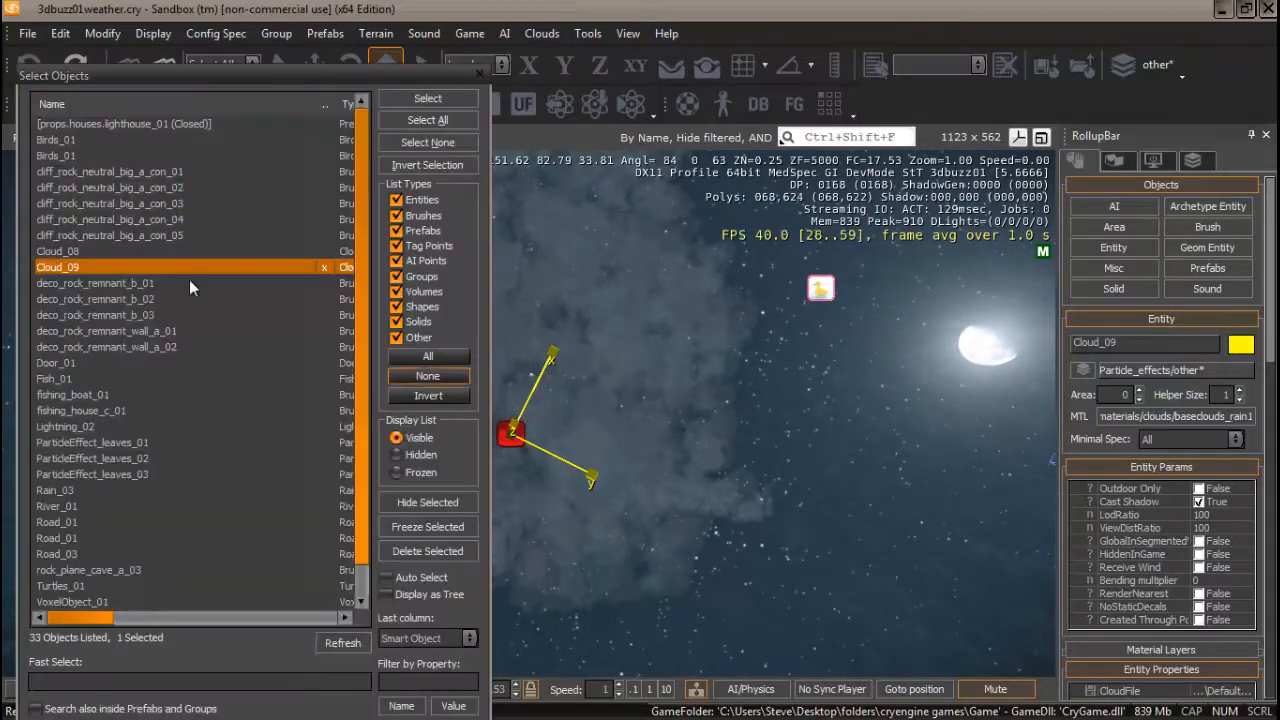
left_click(70, 251)
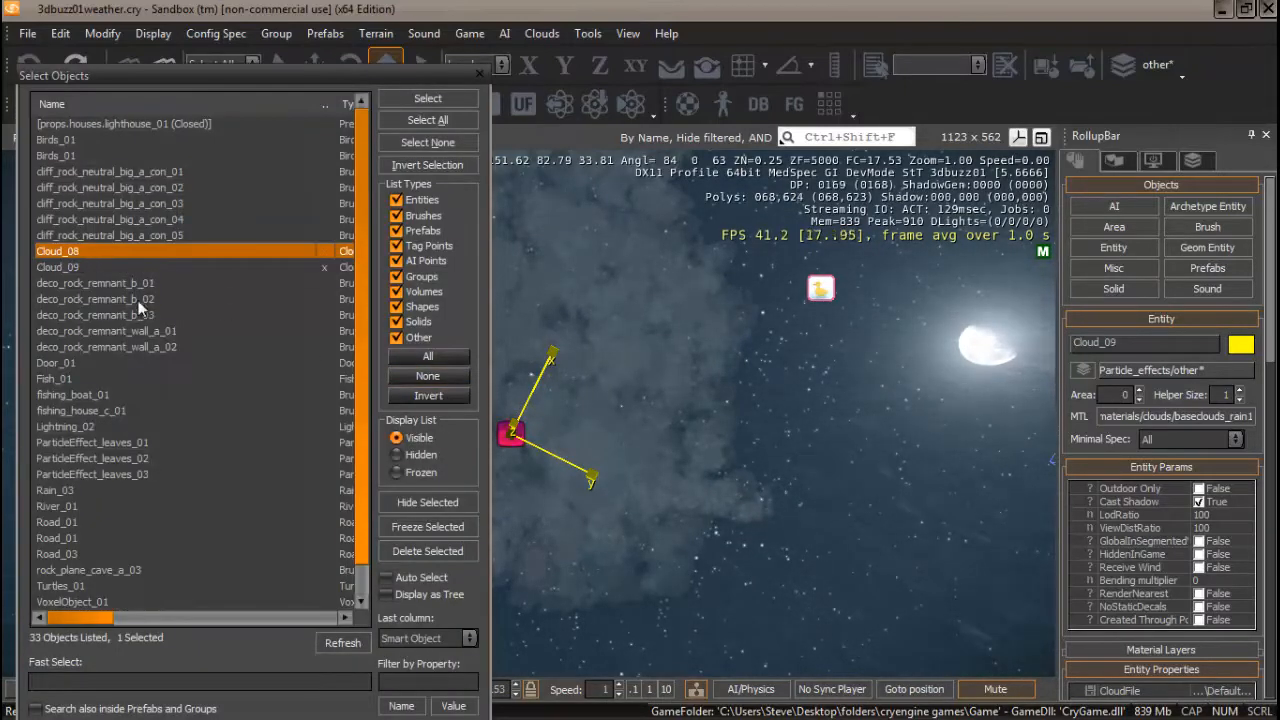
left_click(428, 99)
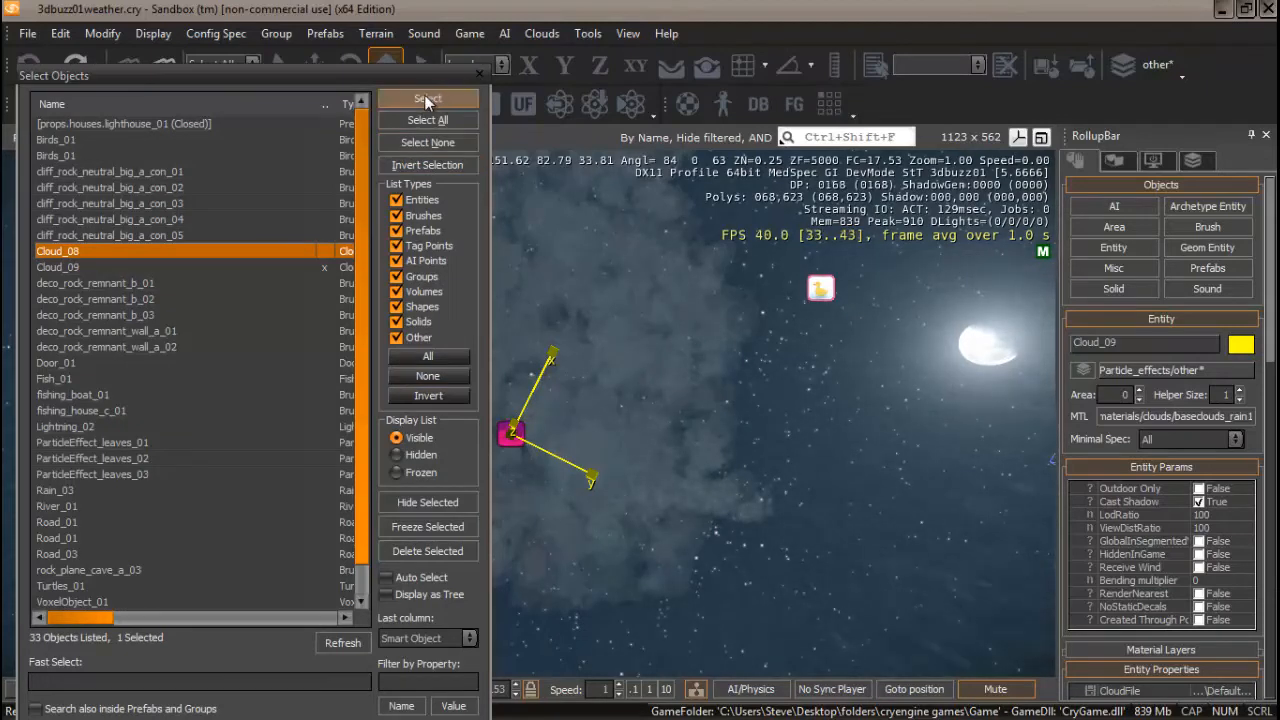
left_click(478, 75)
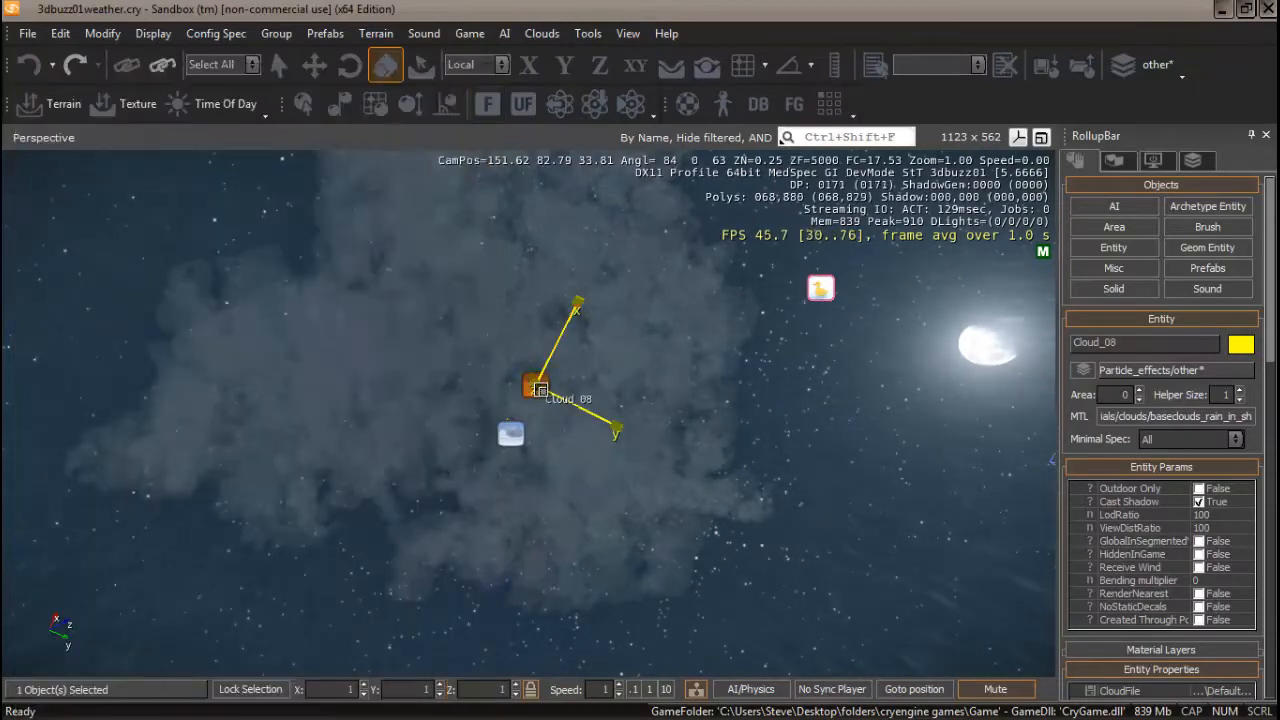
left_click_drag(537, 387, 513, 326)
left_click_drag(537, 389, 530, 340)
left_click_drag(537, 391, 563, 216)
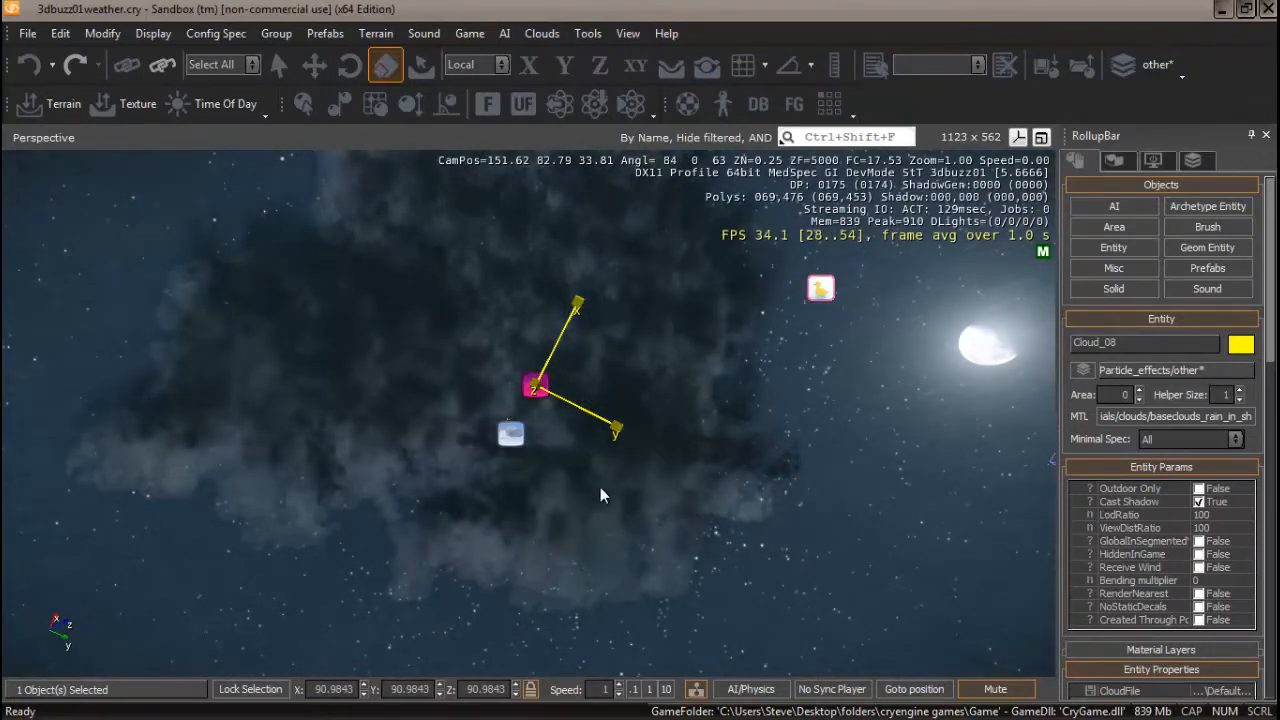
Try setting the baseclouds_rain1 cloud's scale to 1100 on all axes.
left_click(512, 437)
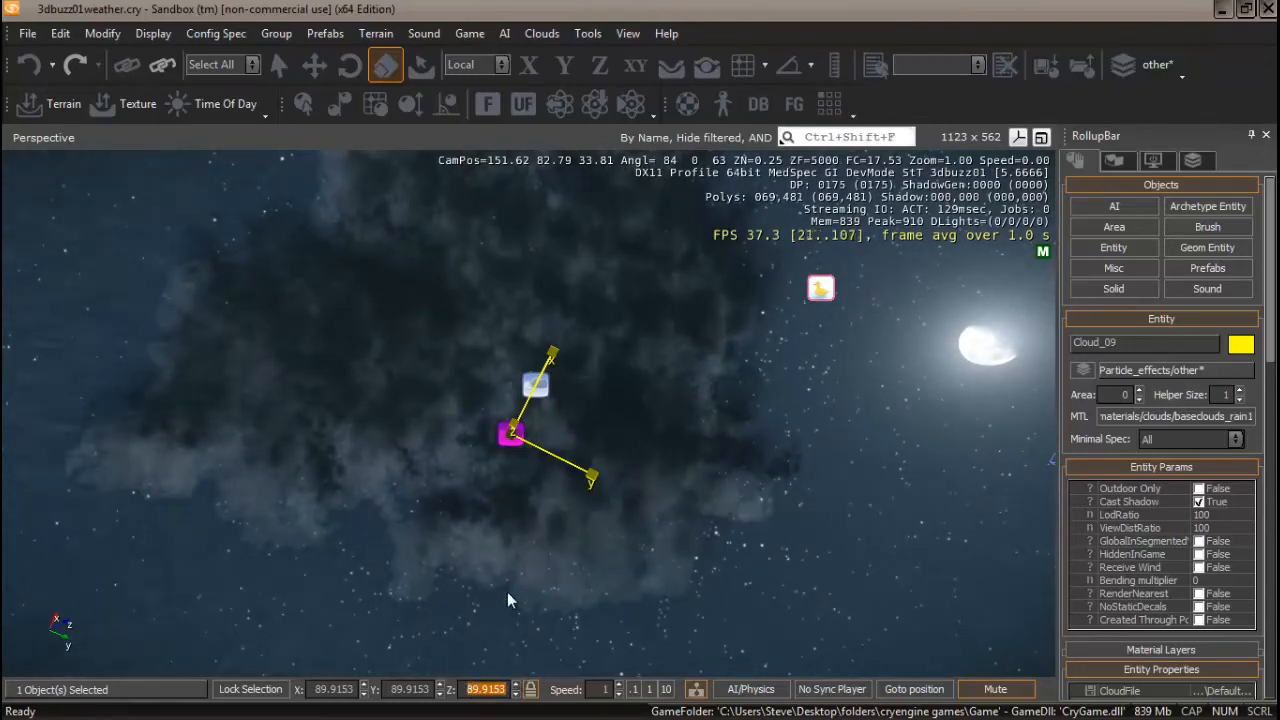
type("1100")
key("Return")
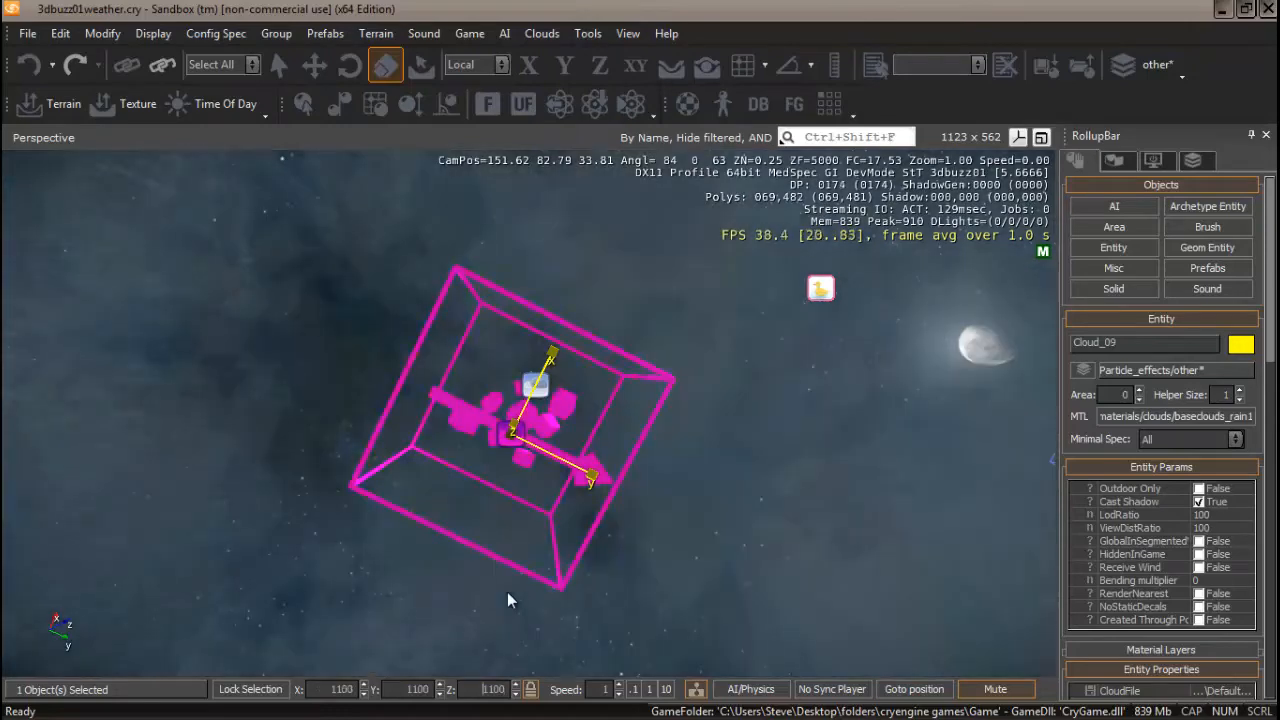
right_click_drag(652, 521, 619, 643)
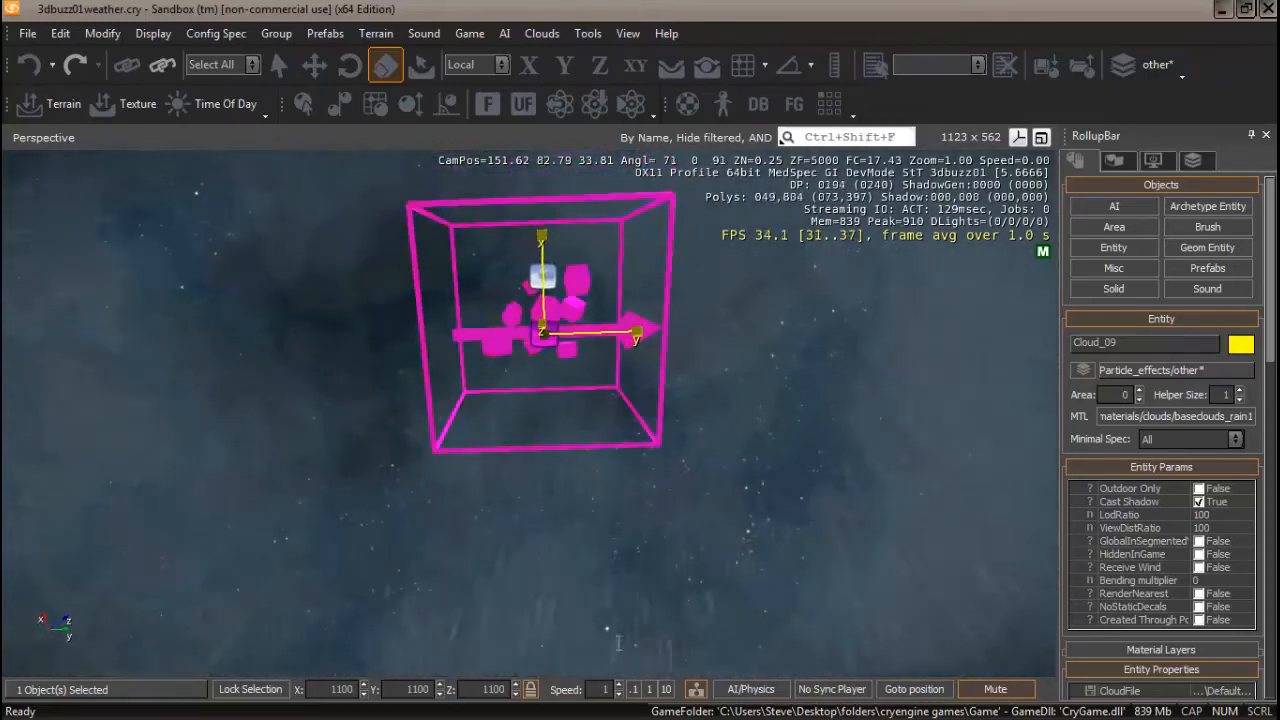
Set the baseclouds_rain1 cloud's scale to 90 on all axes.
left_click_drag(478, 689, 569, 688)
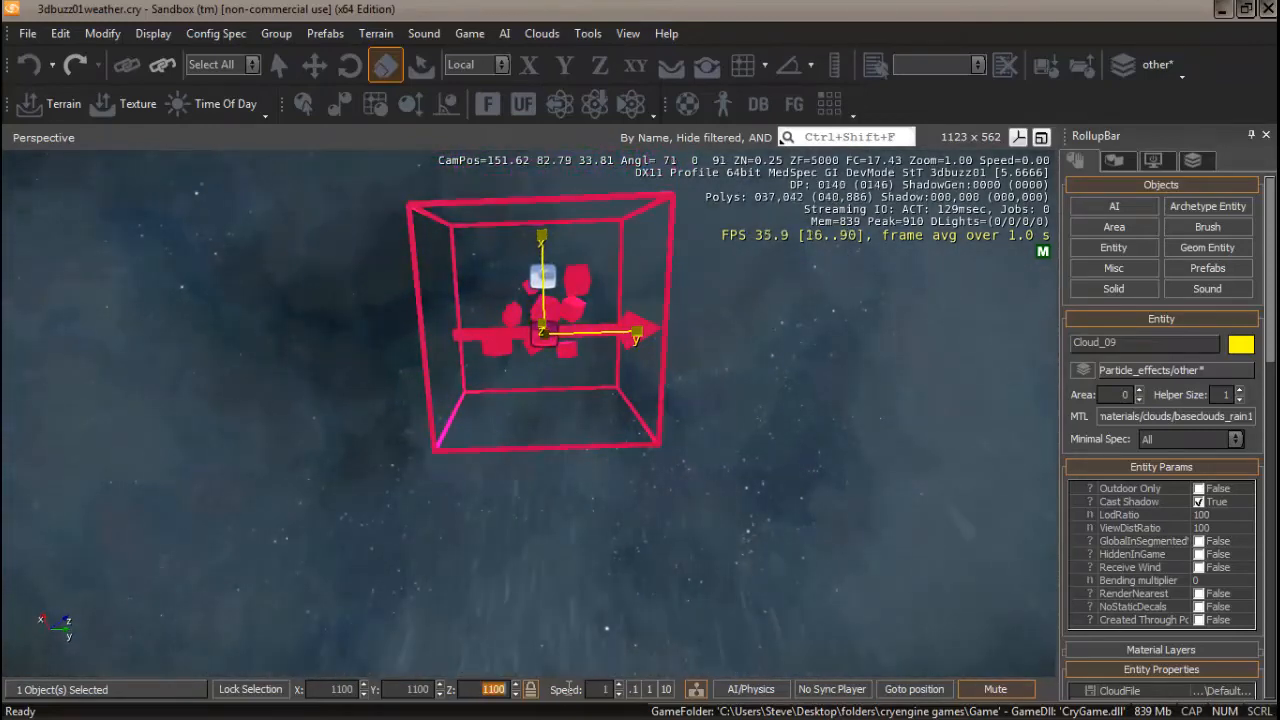
type("90")
key("Return")
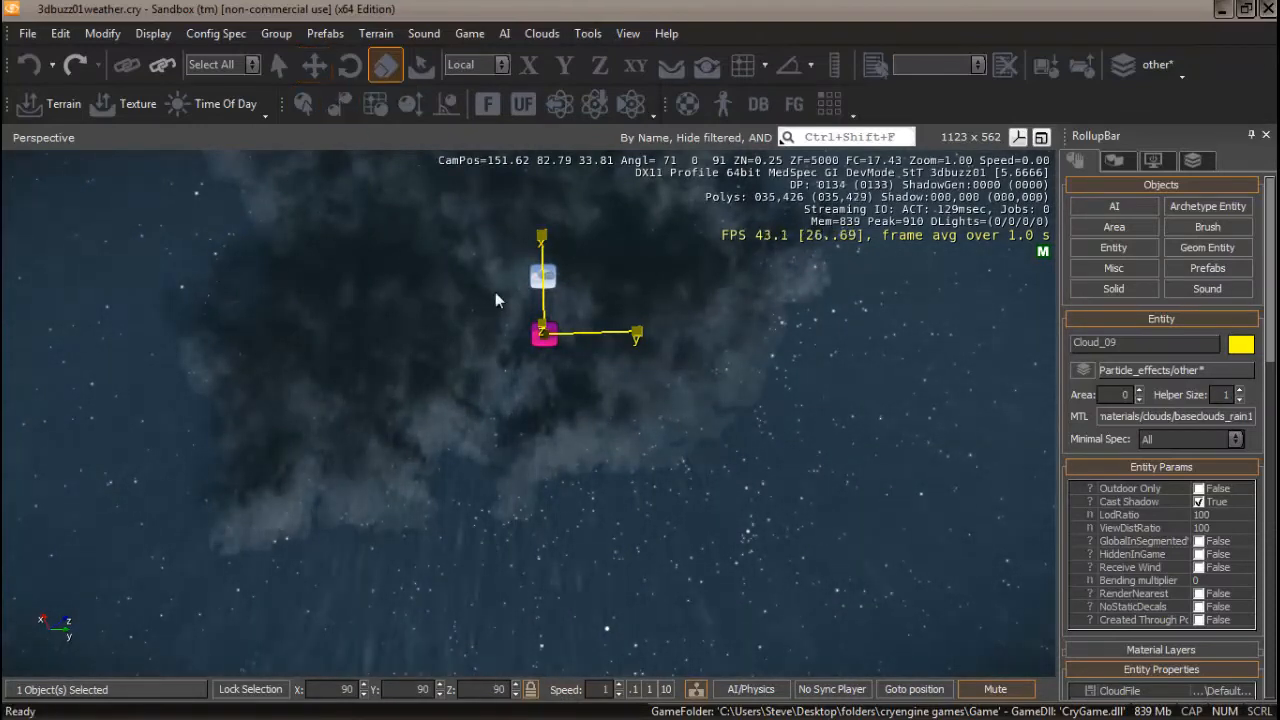
Raise the baseclouds_rain1 cloud to a Z position of 1100 and review its movement properties.
left_click(313, 65)
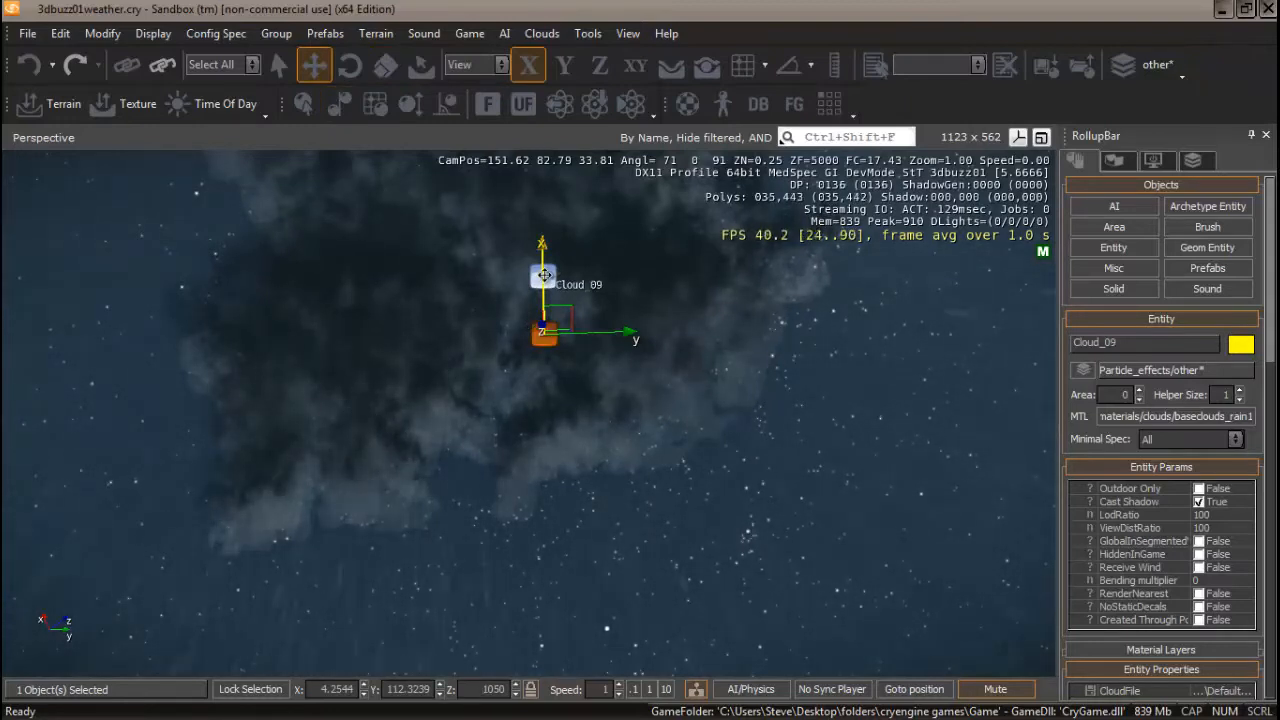
left_click_drag(544, 274, 546, 337)
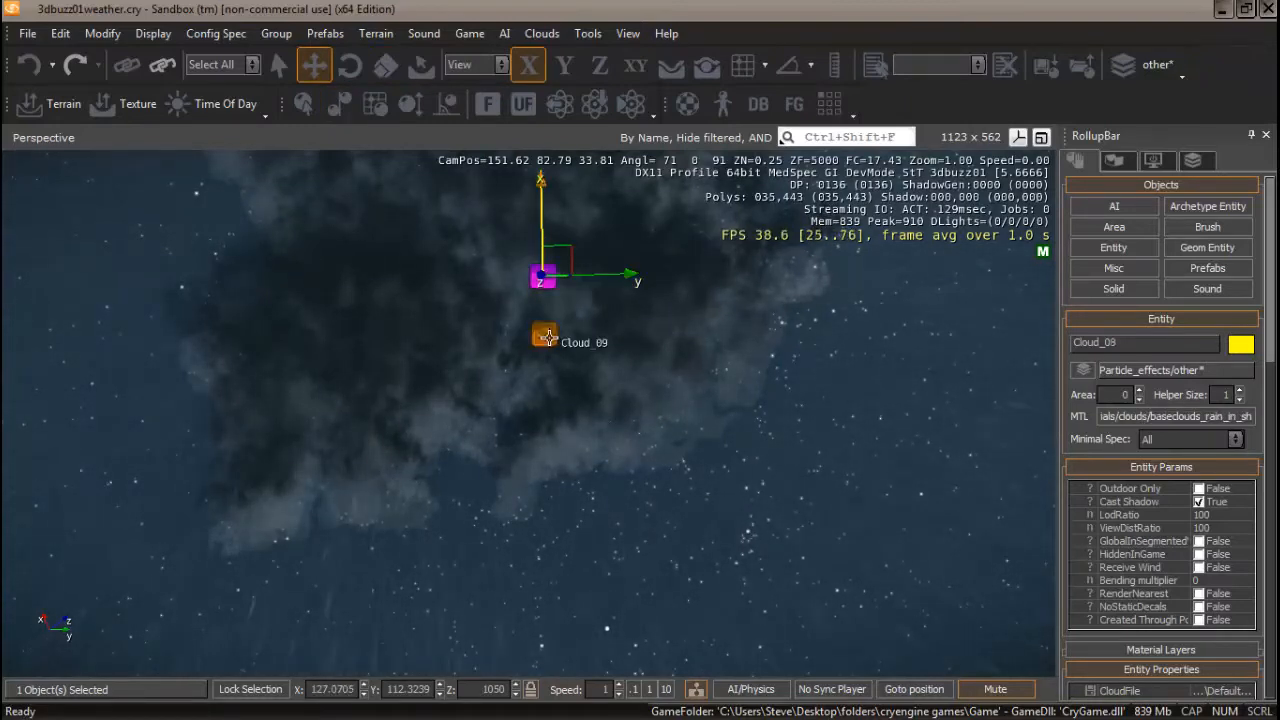
key("ctrl+z")
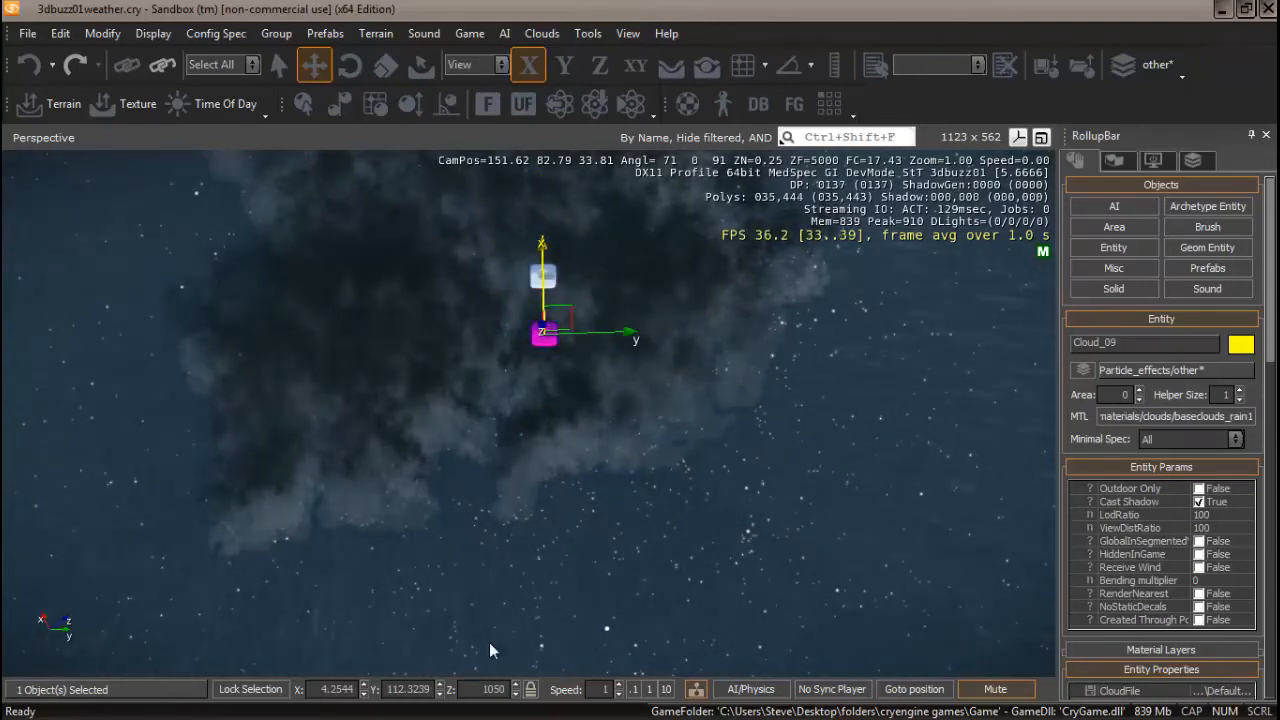
type("1100")
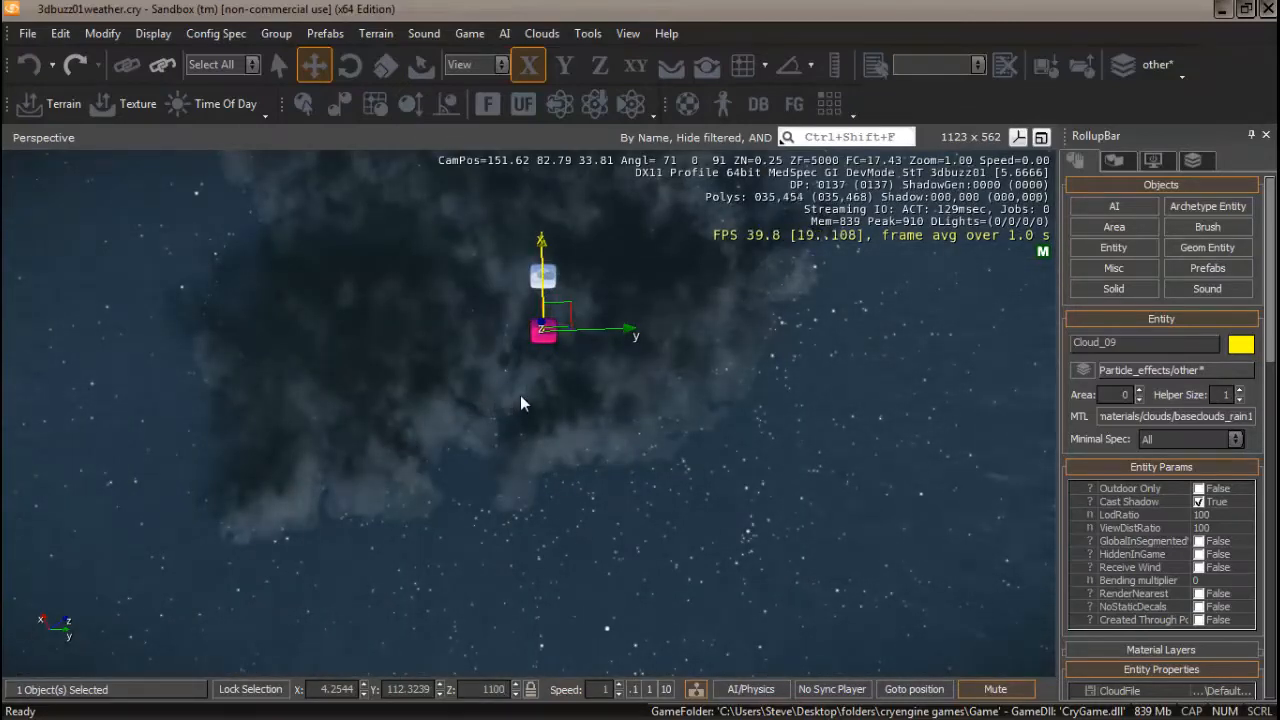
right_click_drag(520, 395, 522, 408)
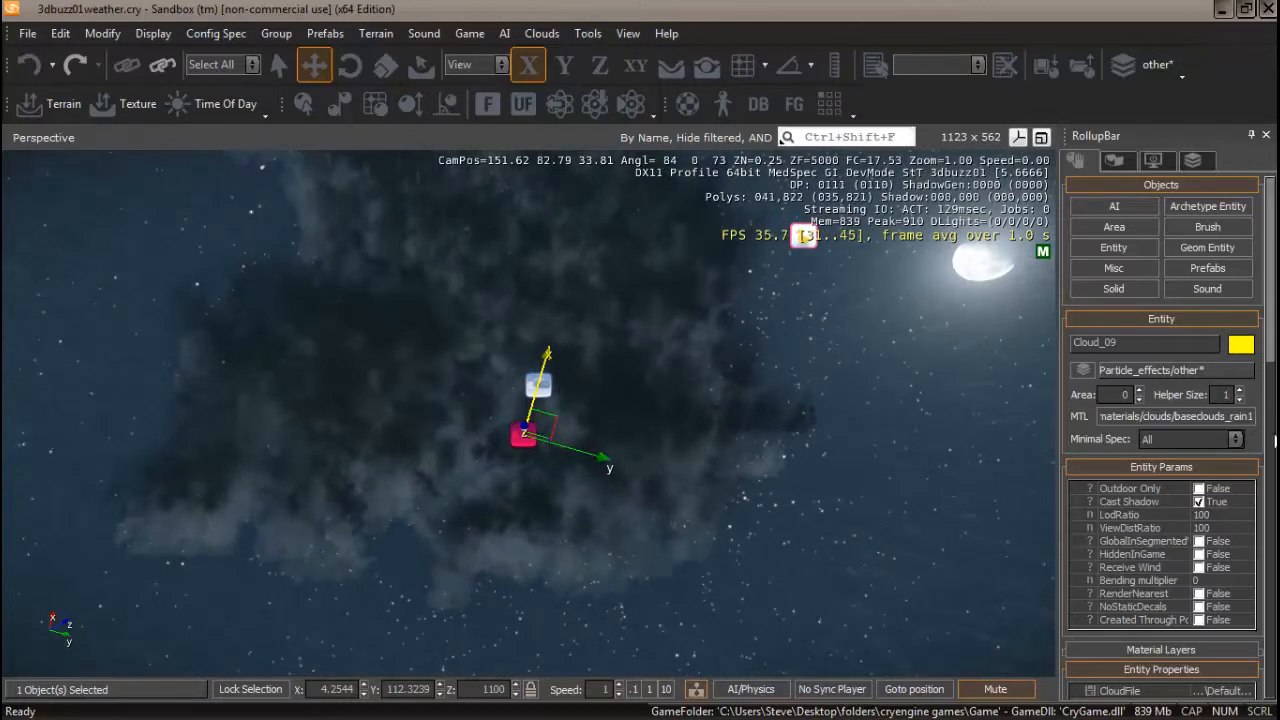
left_click_drag(1270, 315, 1270, 400)
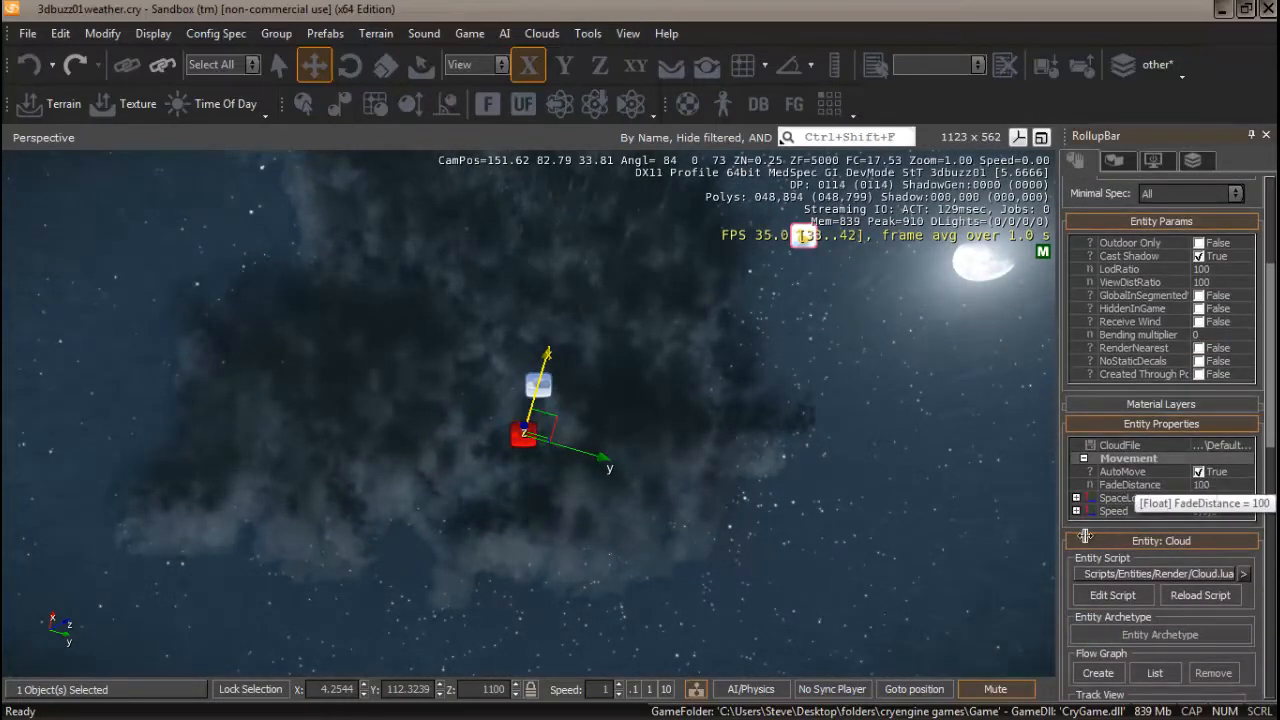
mouse_move(684, 560)
right_mouse_down()
mouse_move(671, 567)
mouse_move(682, 561)
right_mouse_up()
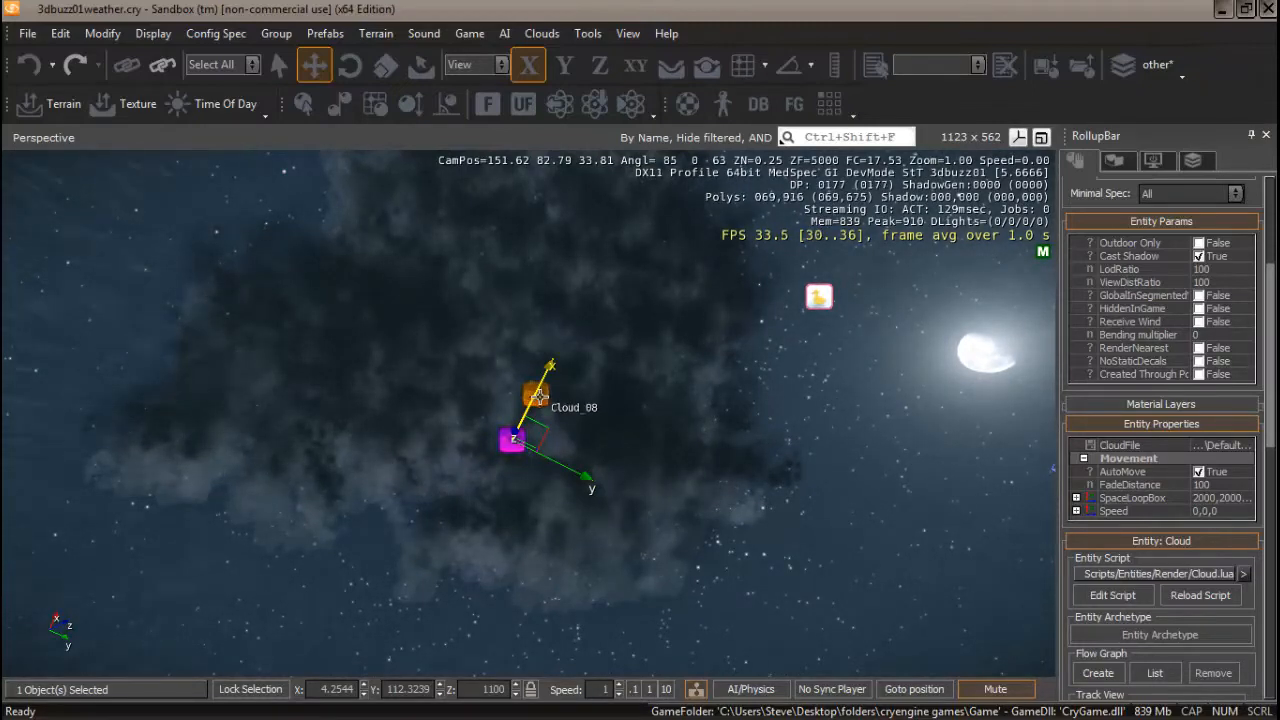
Duplicate both Cloud entities together and place the copies along the X axis at about X -485.
left_click(537, 396, "ctrl")
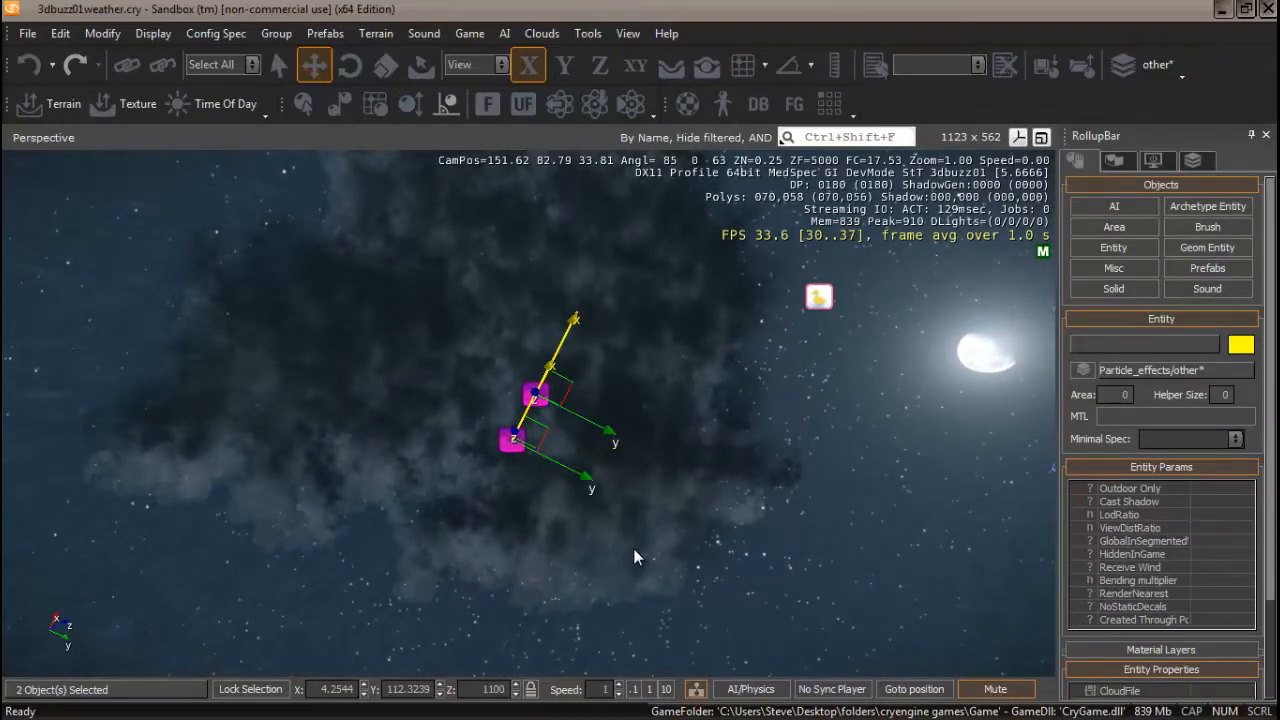
key("ctrl+c")
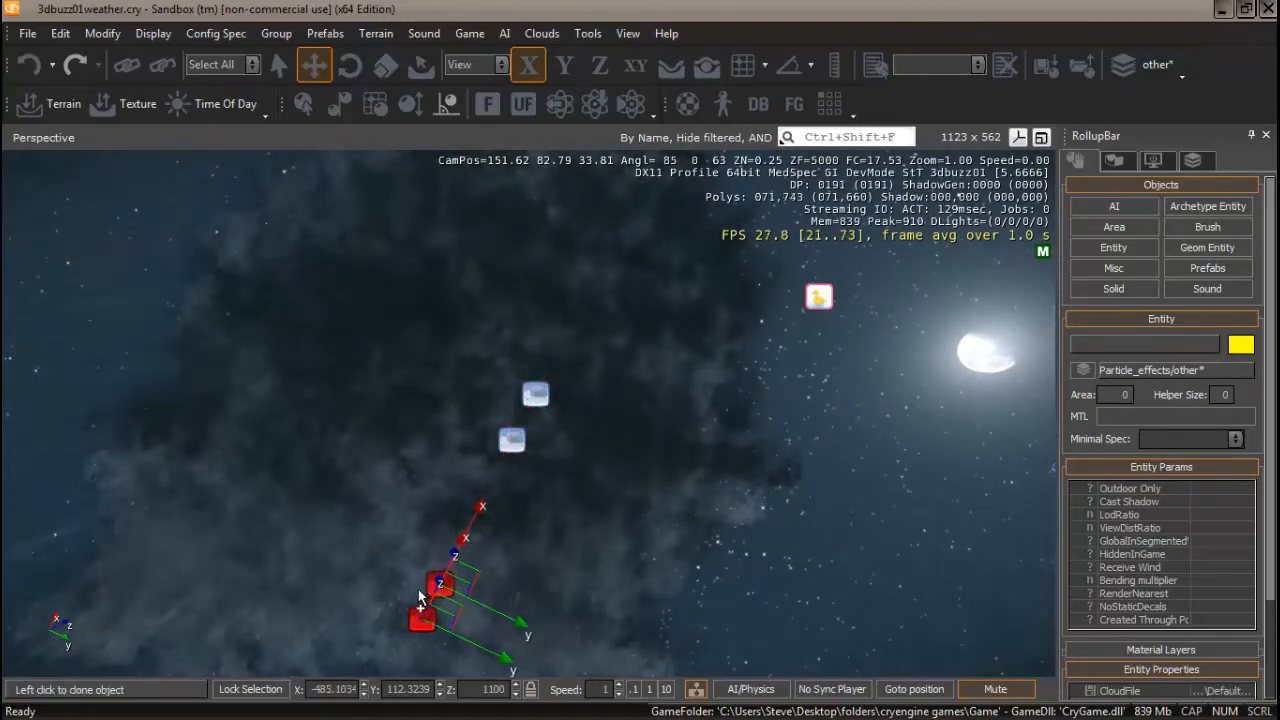
left_click(420, 597)
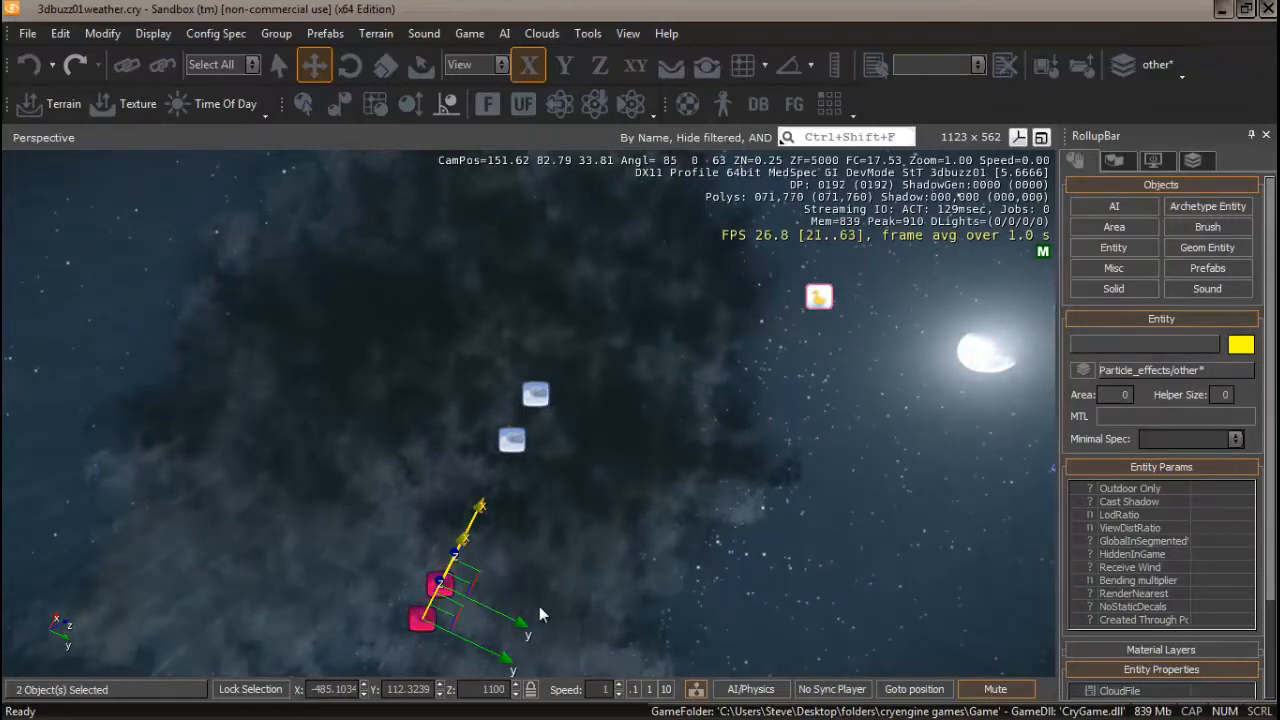
Move the duplicated cloud pair along the Y axis to about Y -1306.
left_click_drag(505, 660, 189, 492)
left_click_drag(90, 444, 408, 547)
right_click_drag(375, 546, 403, 547)
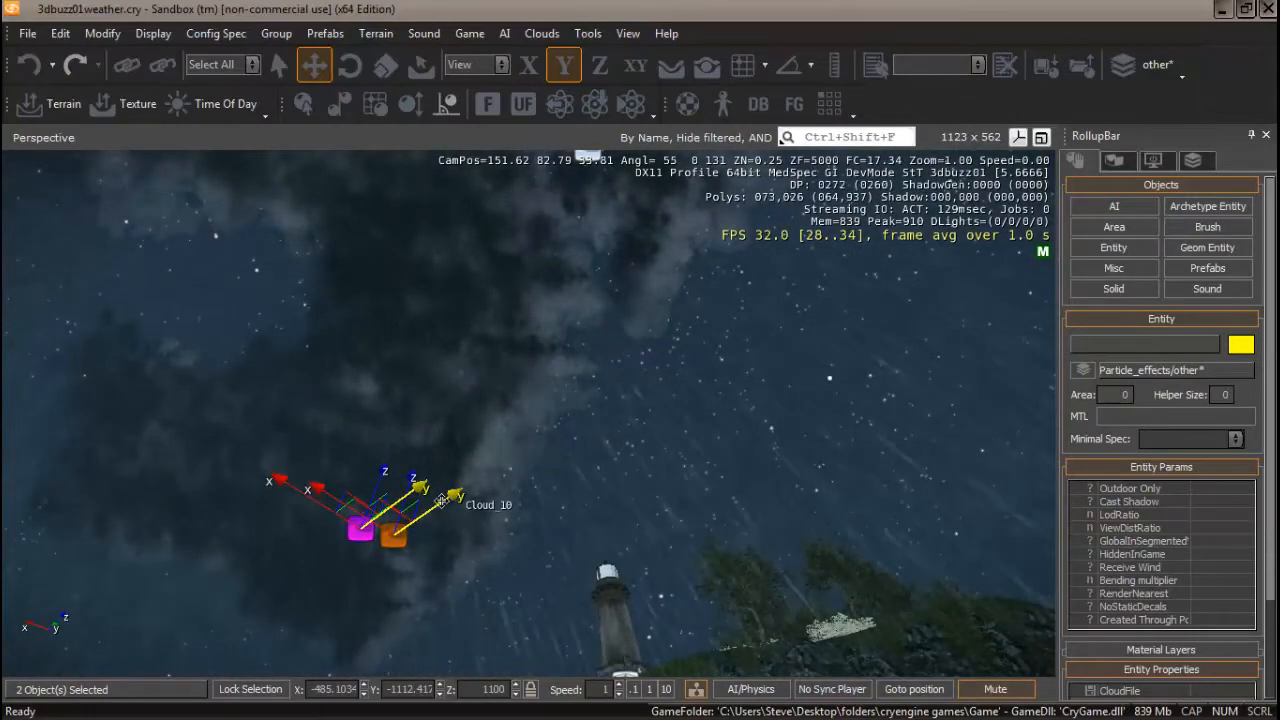
left_click_drag(455, 494, 414, 519)
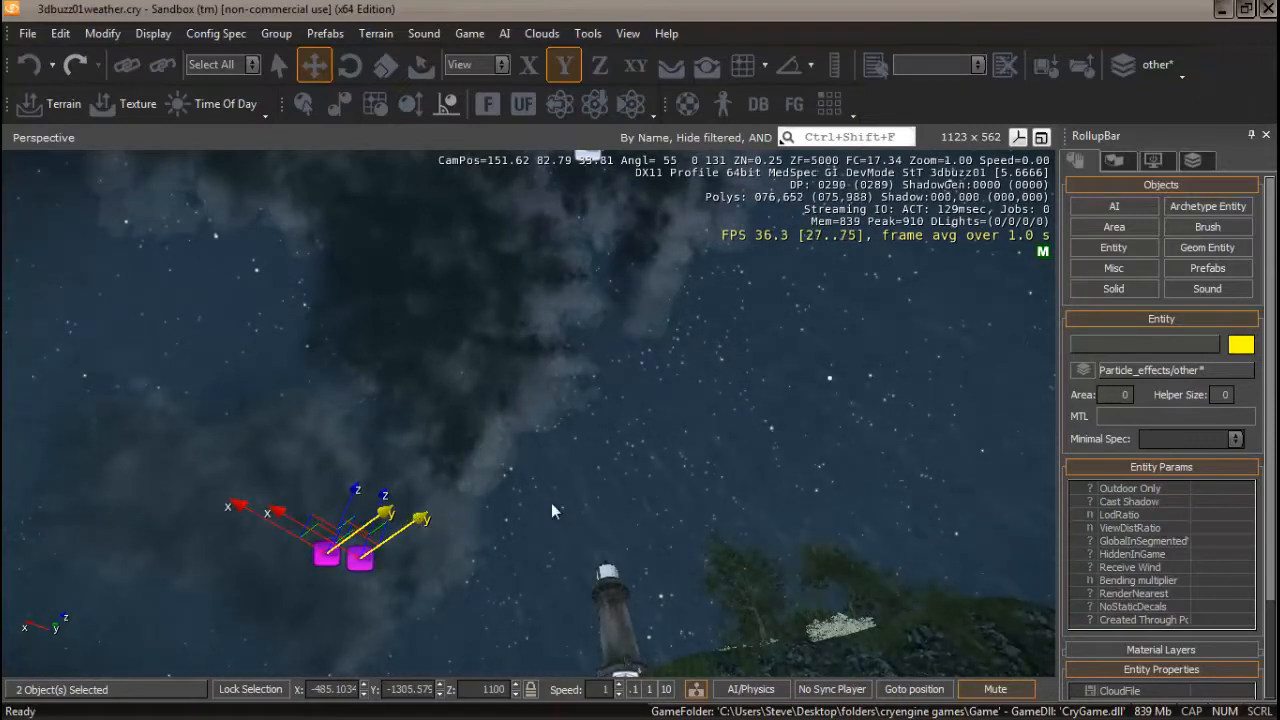
Rotate the duplicated cloud pair 51 degrees around the Z axis and inspect the cloud cover from below.
left_click(349, 66)
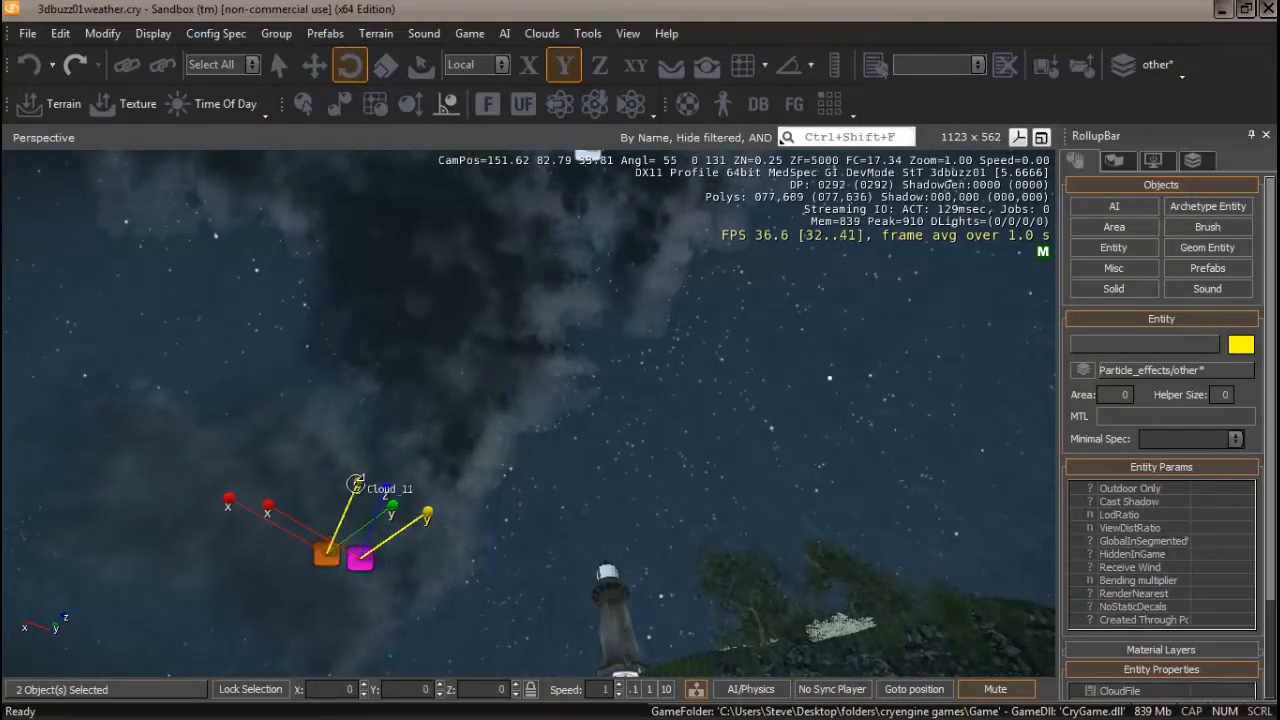
left_click_drag(356, 484, 470, 428)
mouse_move(542, 474)
right_mouse_down()
mouse_move(568, 463)
mouse_move(554, 484)
mouse_move(536, 483)
mouse_move(545, 464)
mouse_move(537, 491)
mouse_move(540, 458)
mouse_move(543, 477)
mouse_move(553, 468)
right_mouse_up()
key("w")
key("w")
right_click_drag(603, 404, 604, 403)
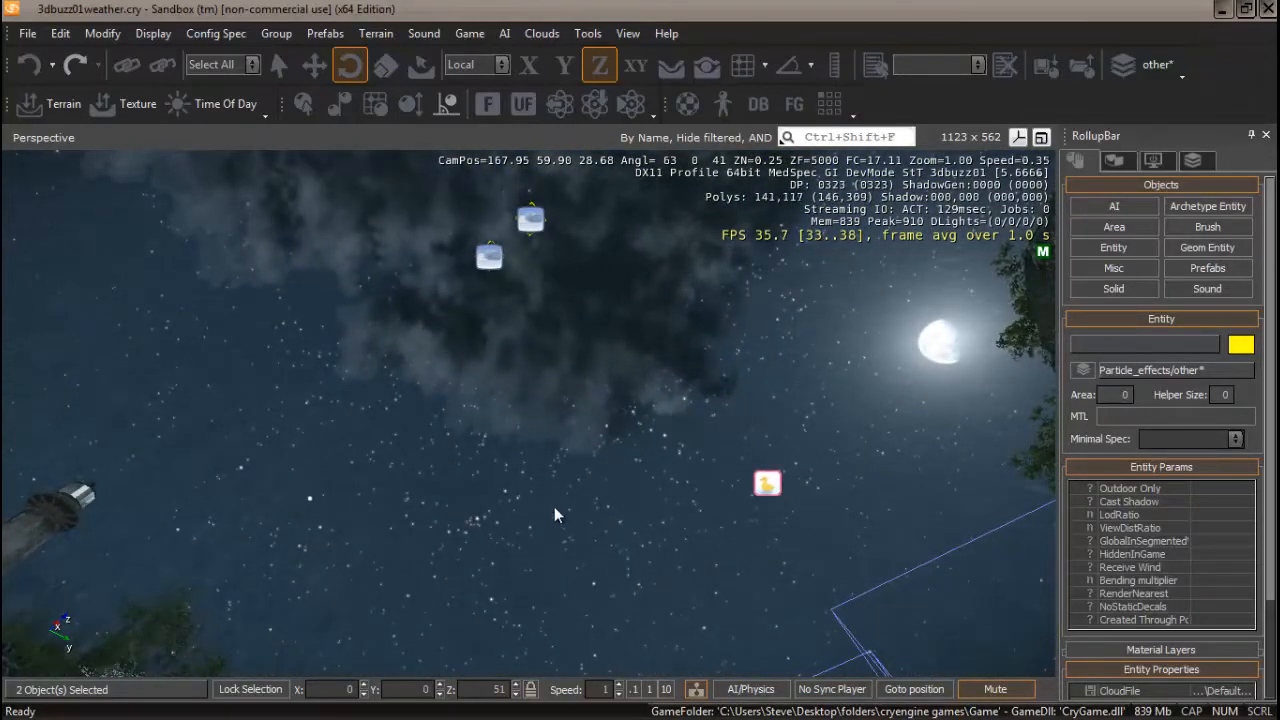
right_click_drag(554, 506, 556, 510)
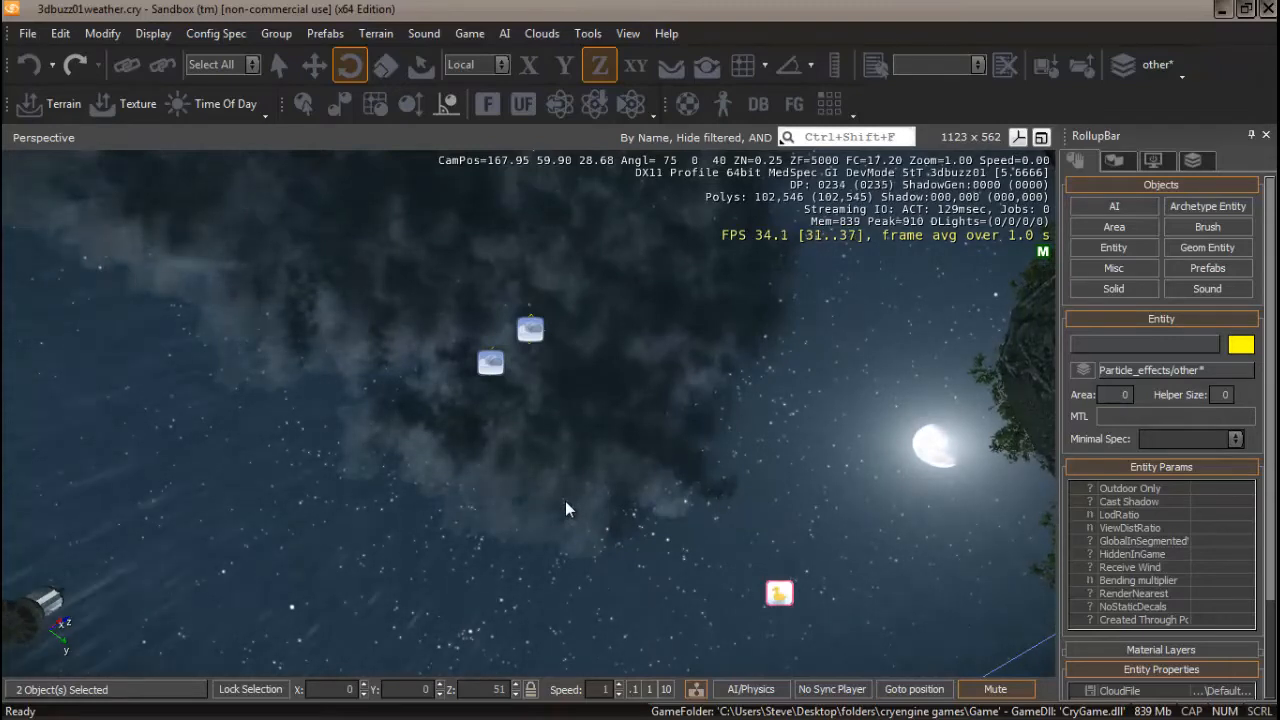
left_click(1118, 247)
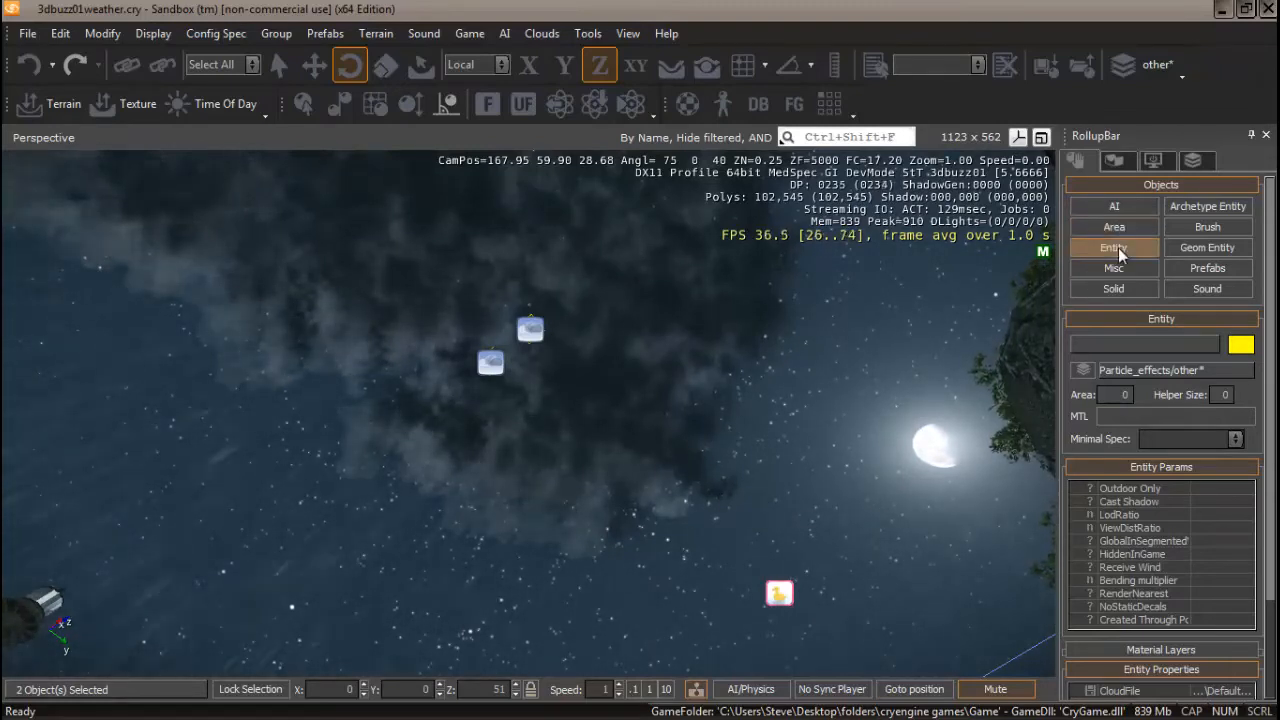
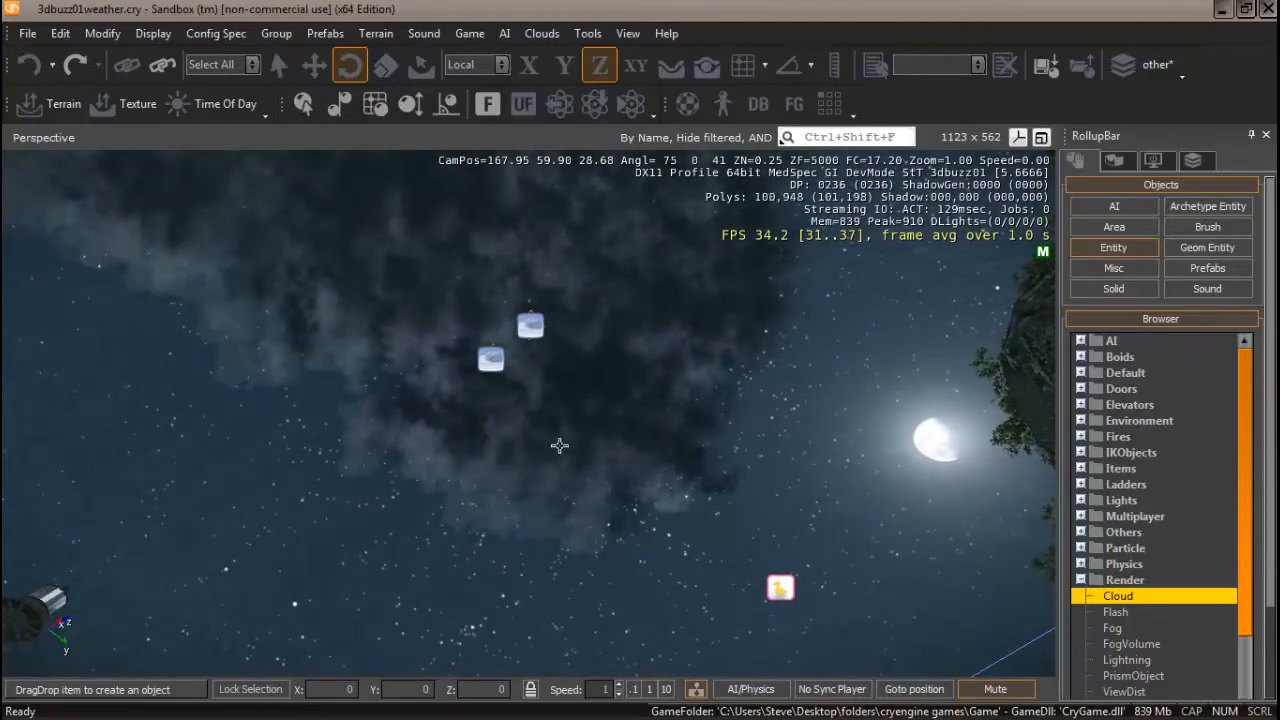
mouse_move(560, 443)
right_mouse_down()
mouse_move(559, 459)
mouse_move(559, 446)
right_mouse_up()
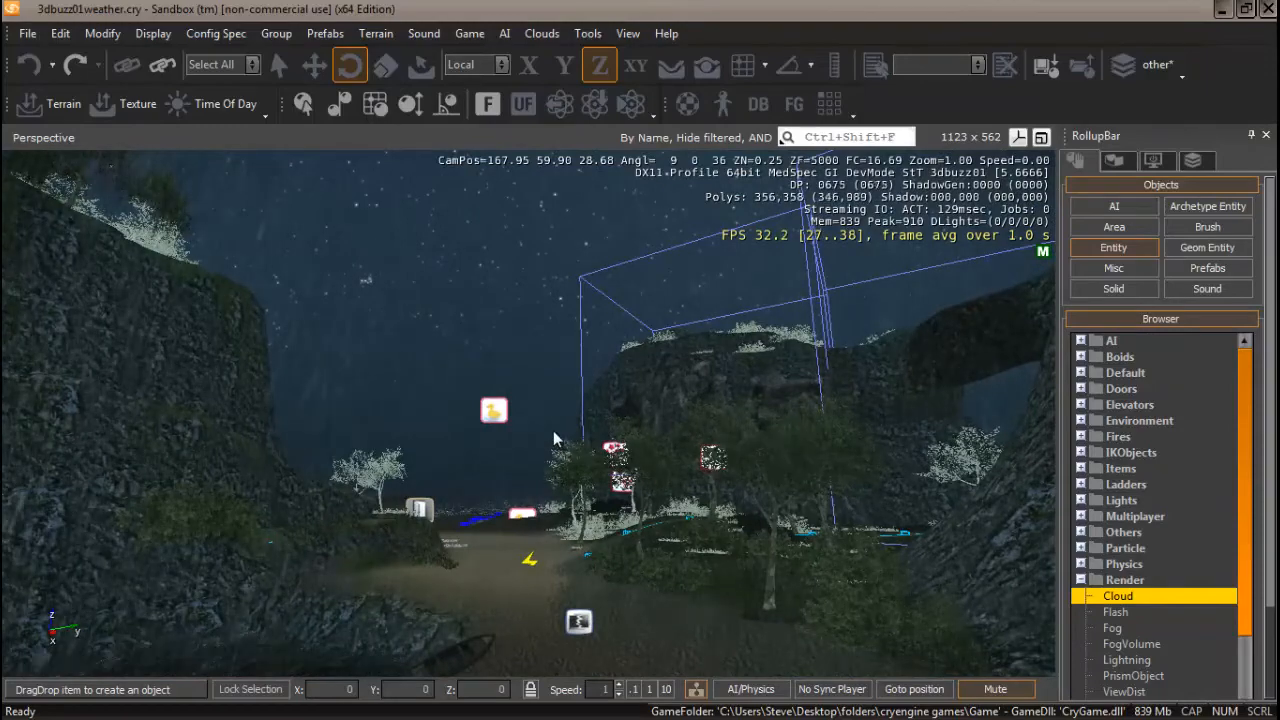
right_click_drag(554, 393, 535, 464)
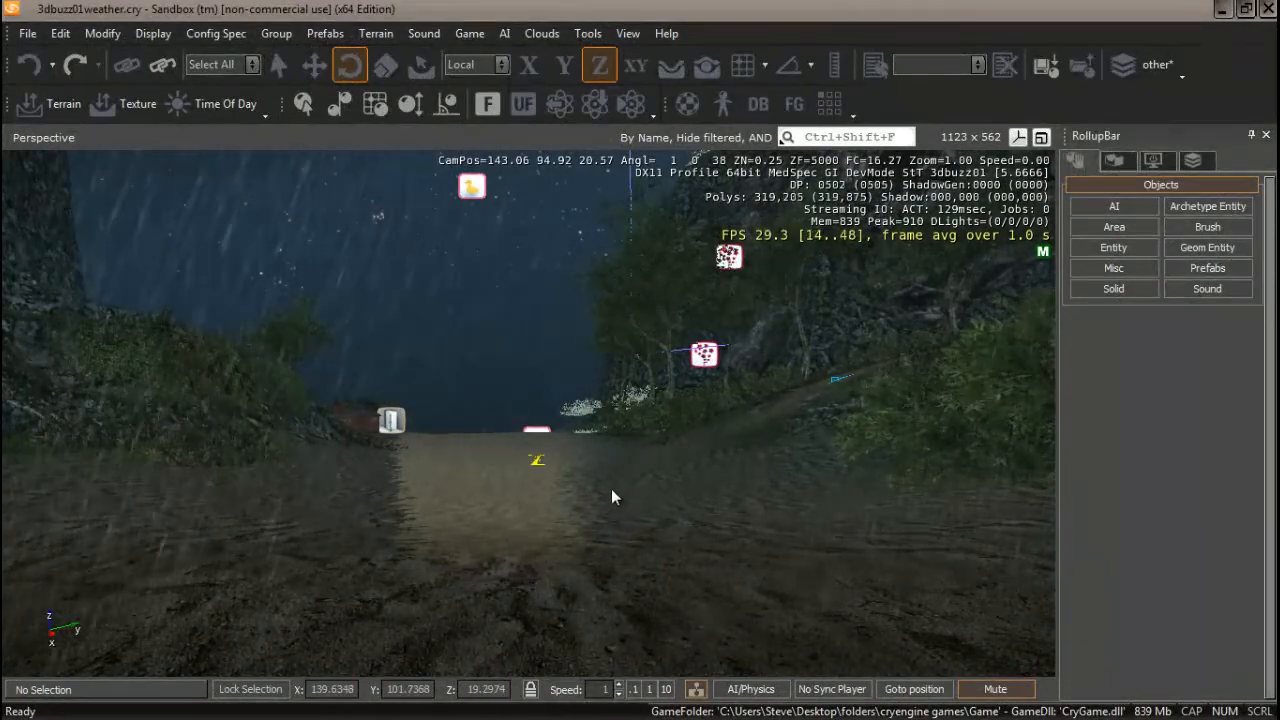
left_click(1113, 247)
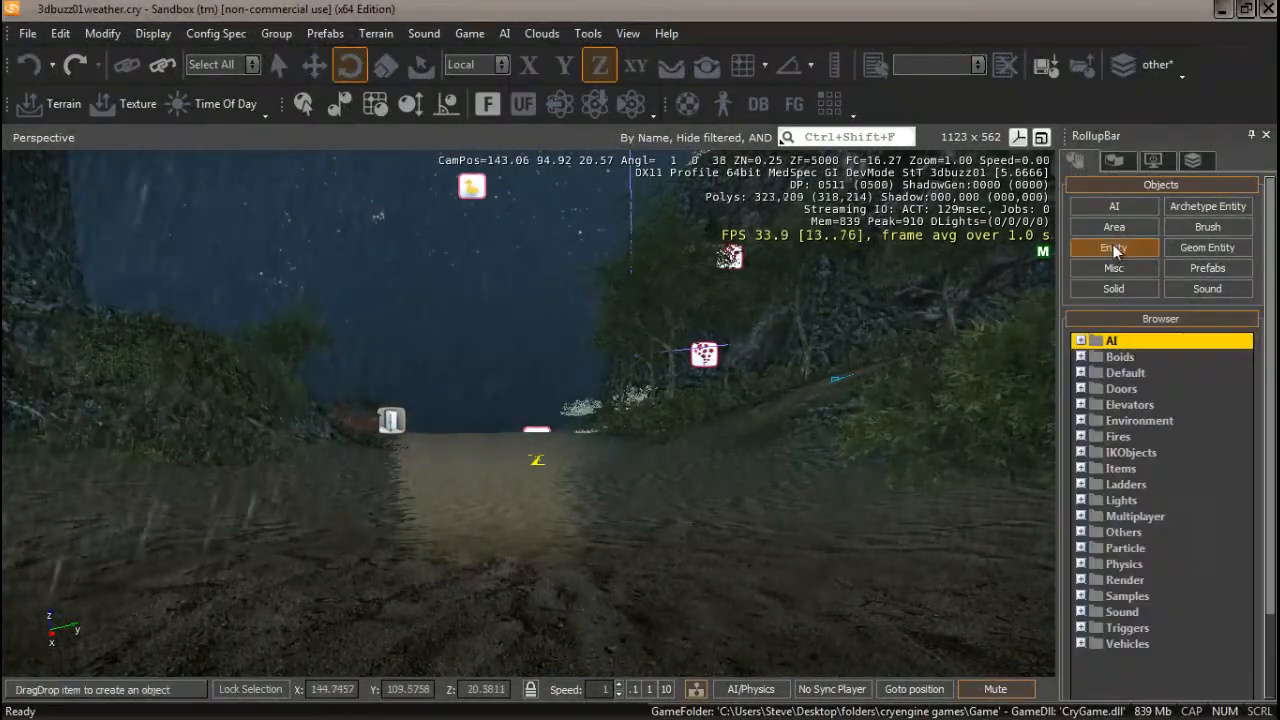
double_click(1092, 579)
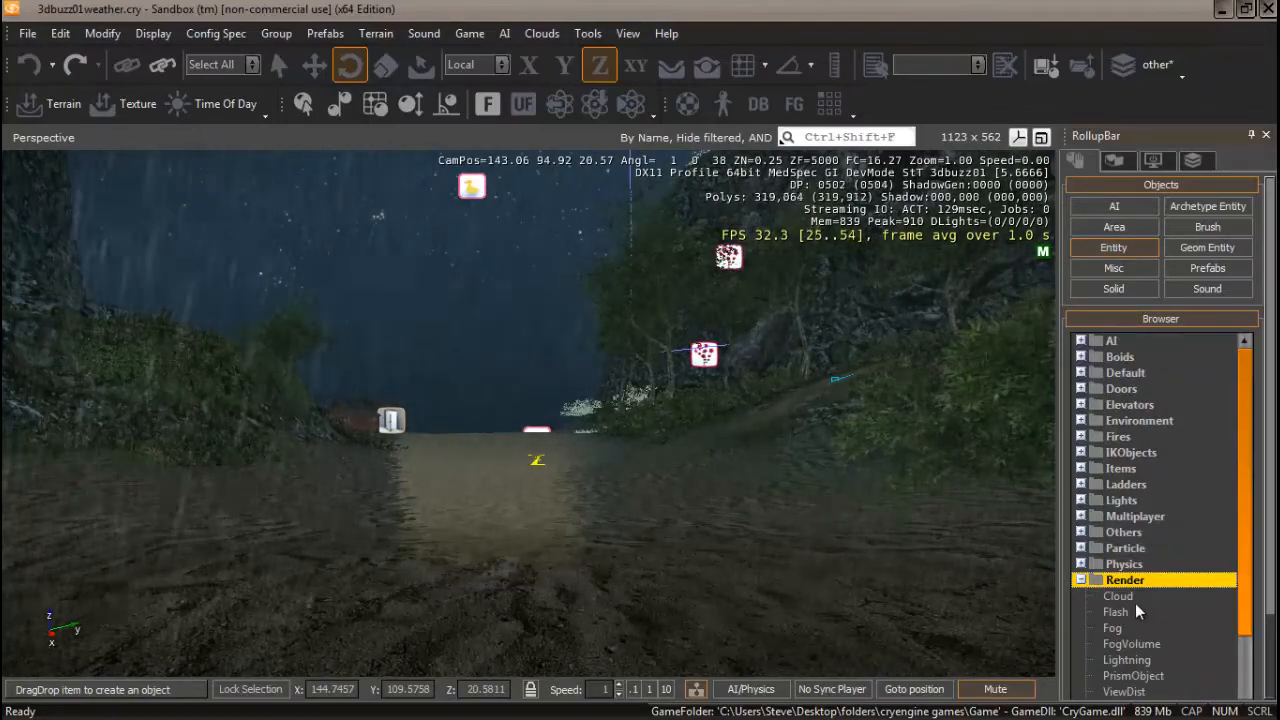
left_click(1081, 580)
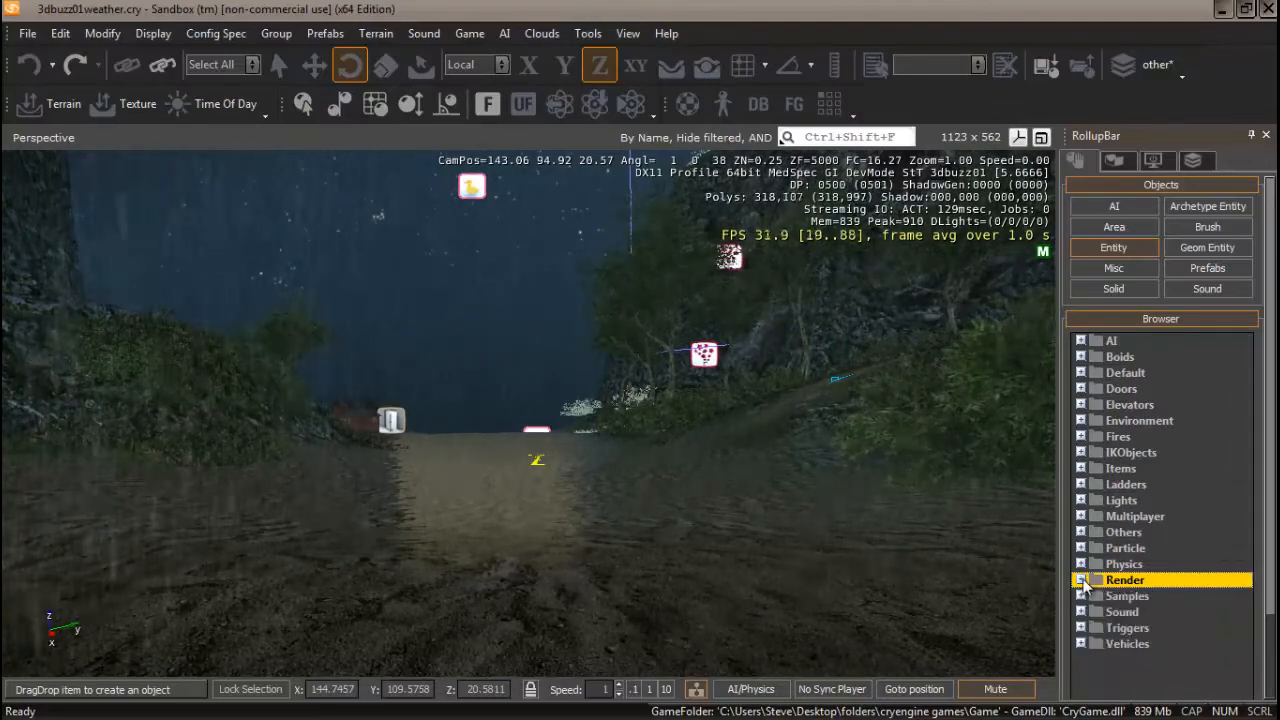
left_click(1112, 268)
left_click(1116, 401)
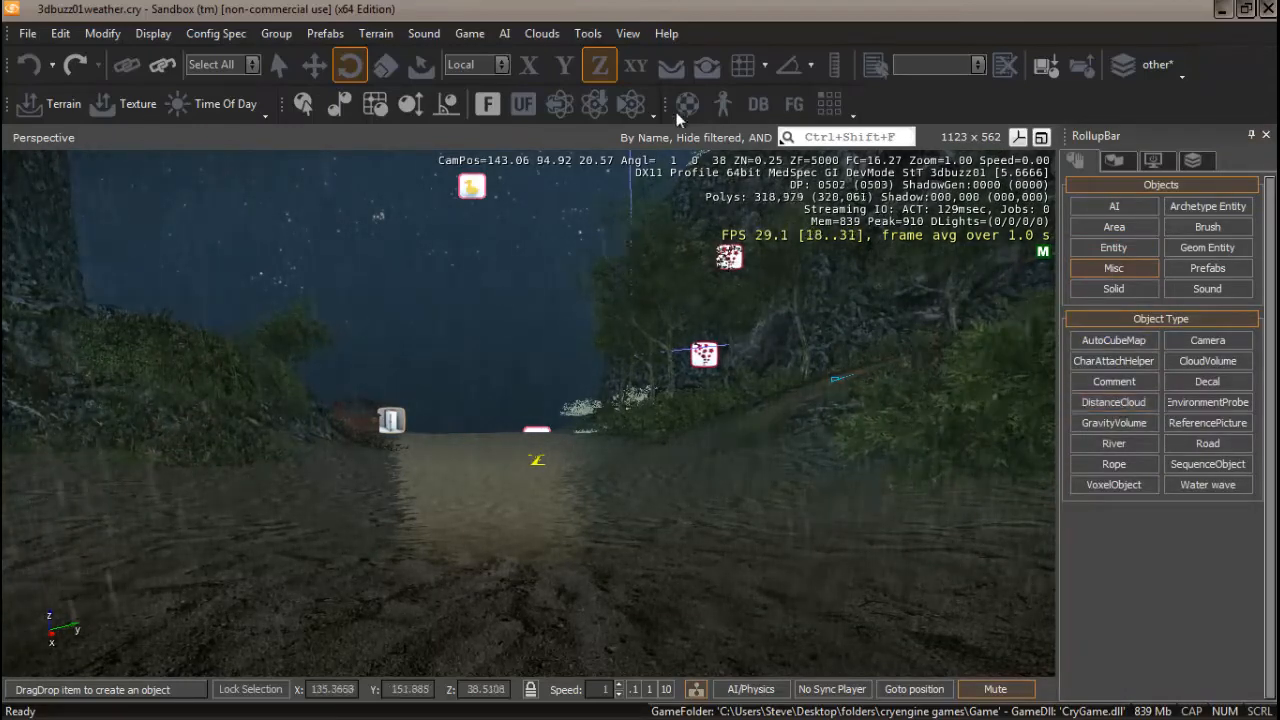
Enable terrain-following placement and place a Render FogVolume entity on the sandy path between the cliffs.
left_click(671, 65)
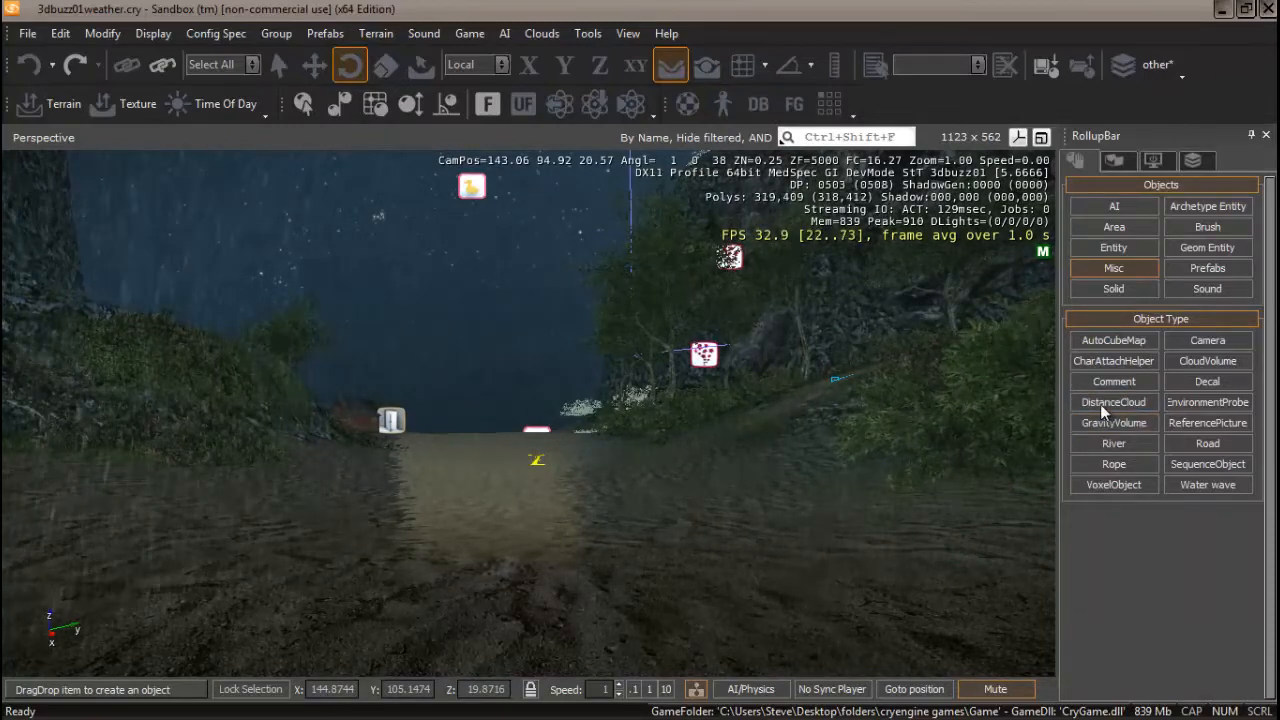
left_click(1119, 247)
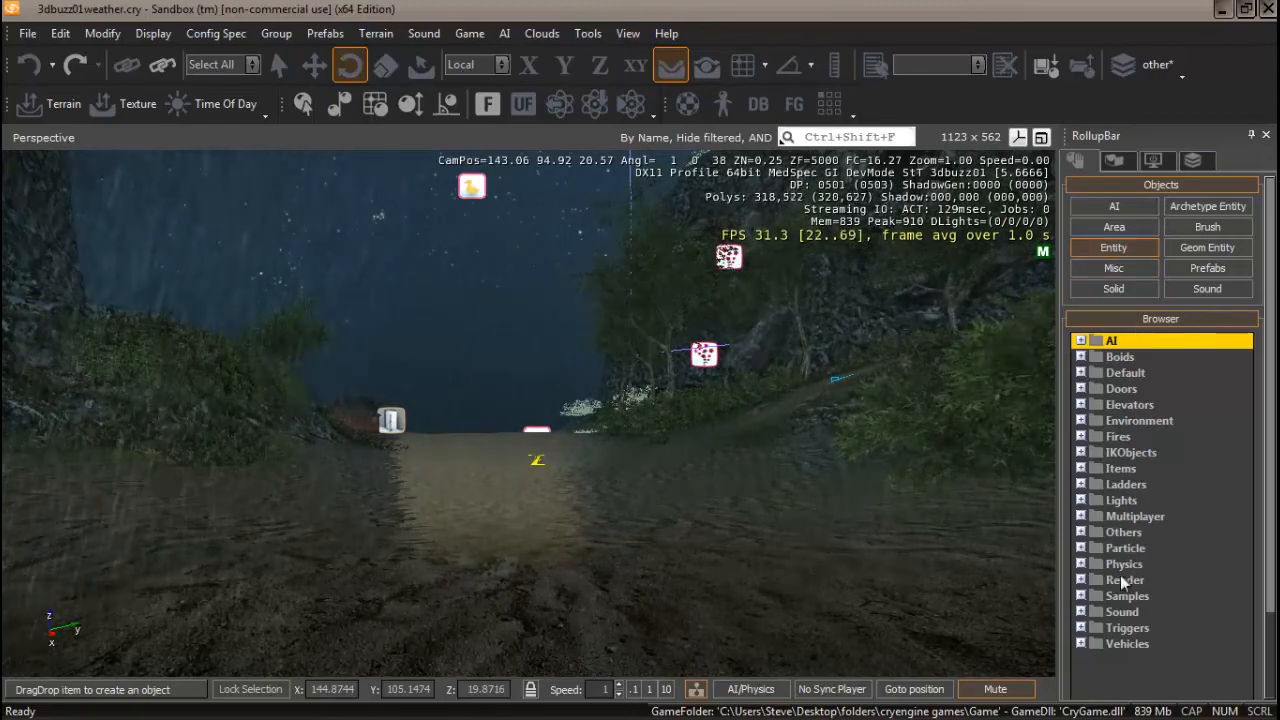
left_click(1080, 580)
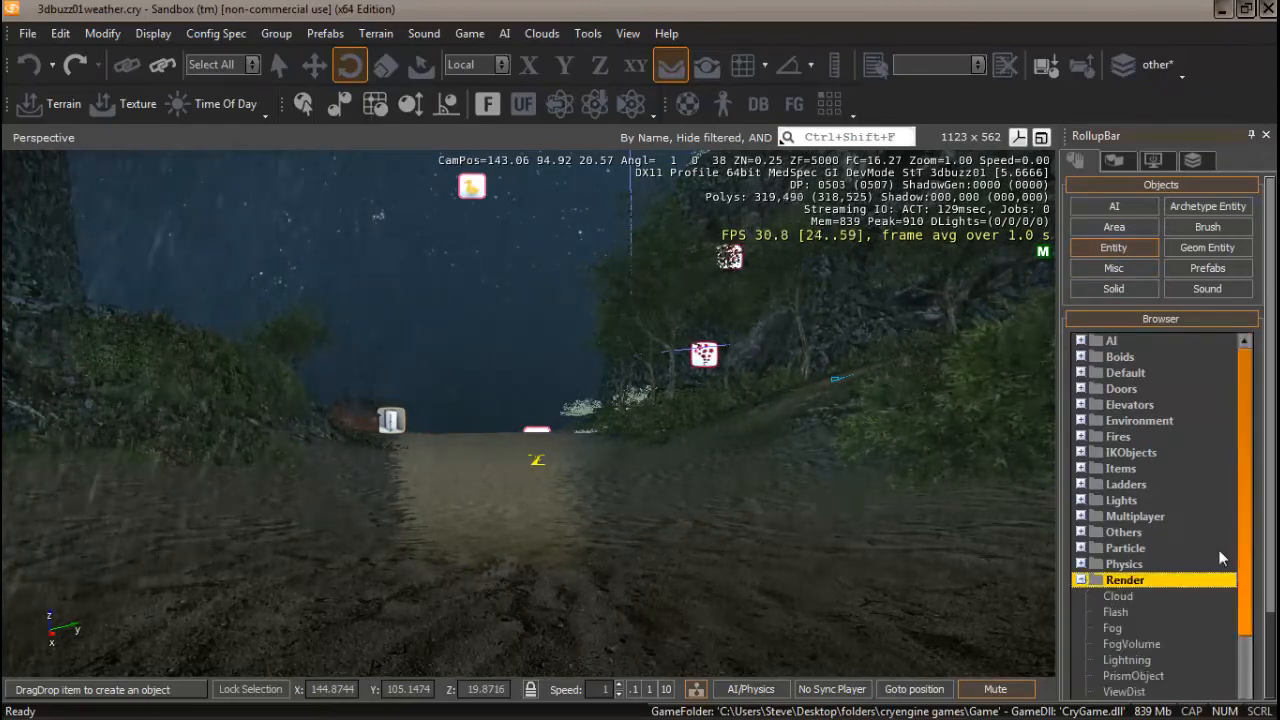
left_click_drag(1247, 453, 1258, 530)
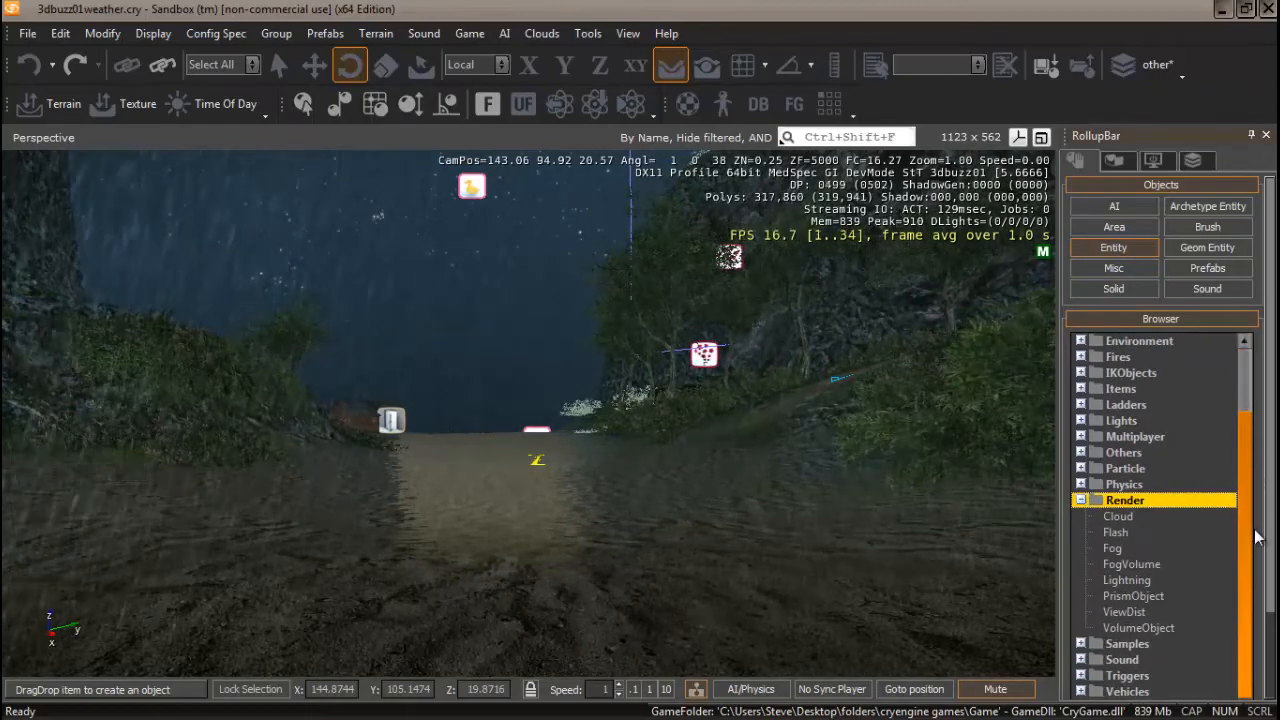
left_click(1136, 563)
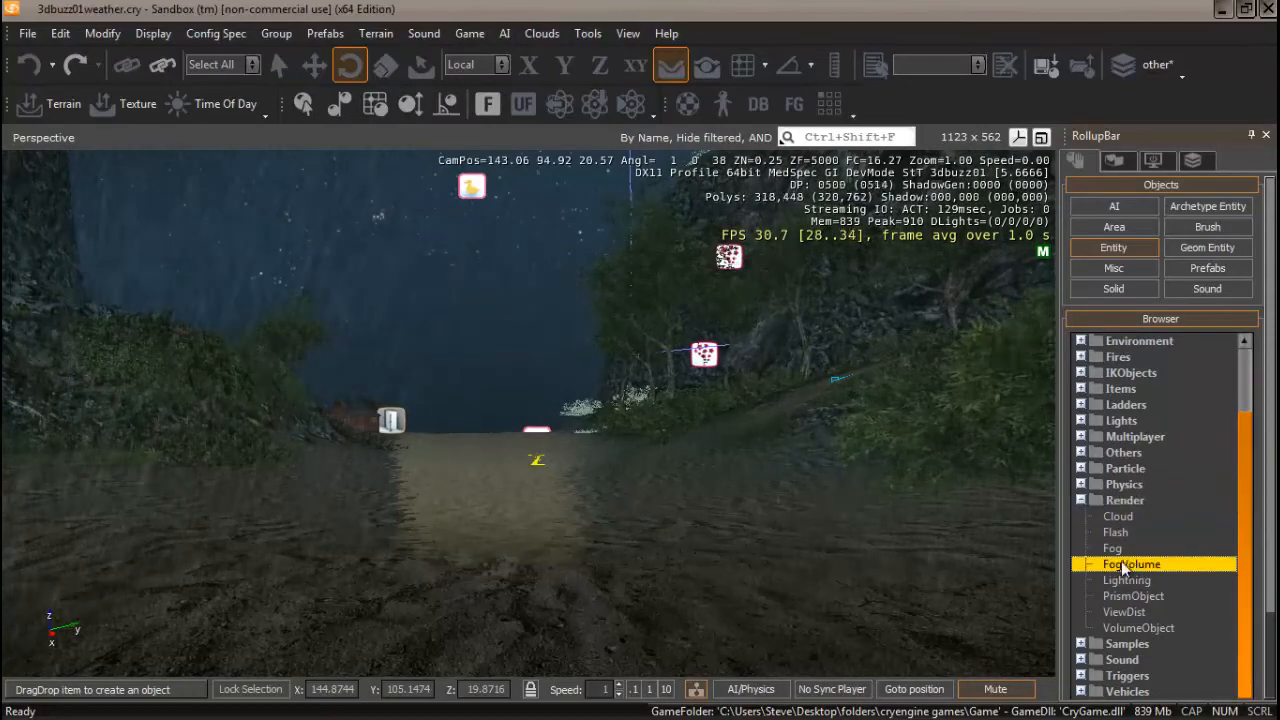
left_click(586, 508)
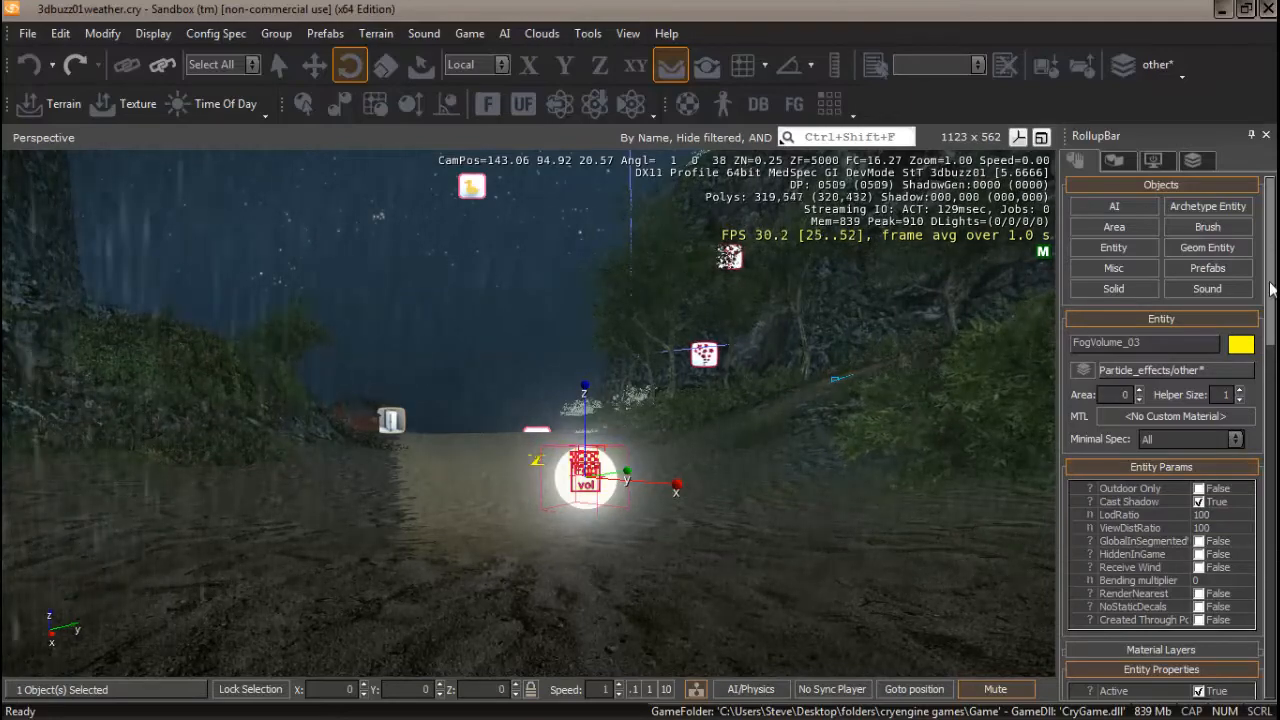
Try UseGlobalFogColor on the new fog volume and switch the option back off.
scroll(1270, 289, "down", 10)
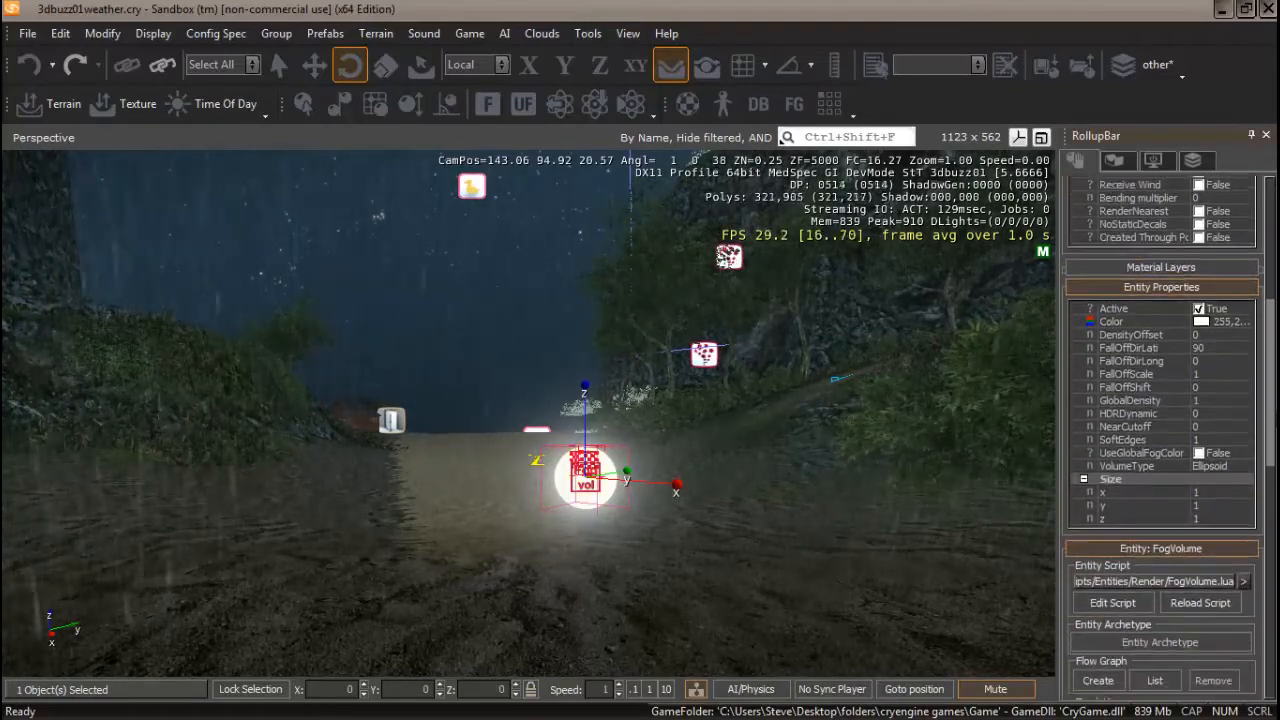
scroll(1245, 430, "down", 3)
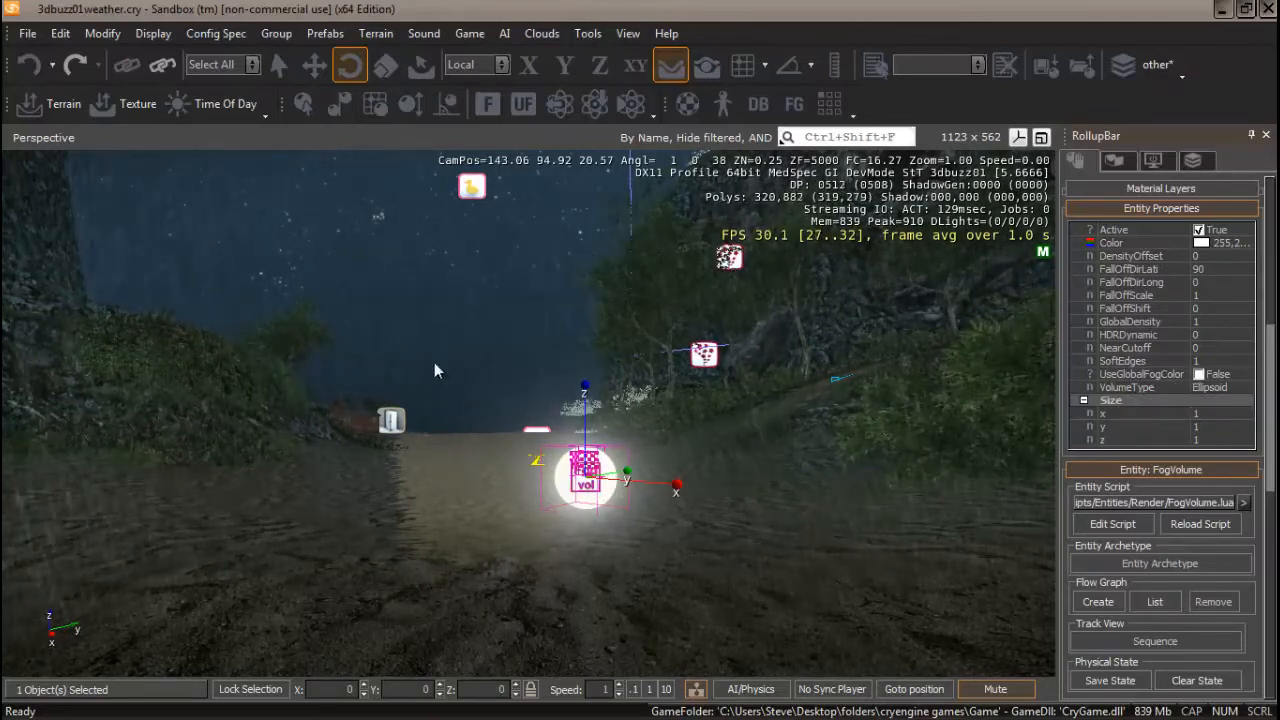
right_click_drag(691, 429, 706, 338)
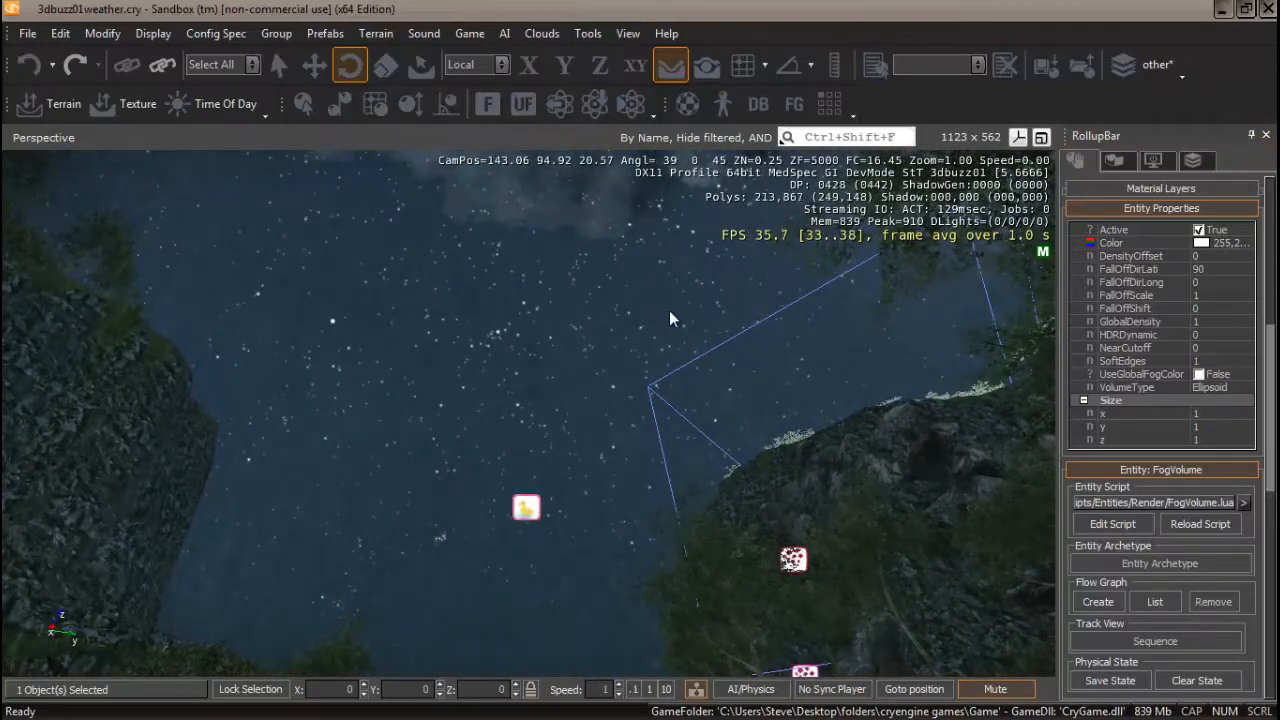
right_click_drag(630, 396, 632, 490)
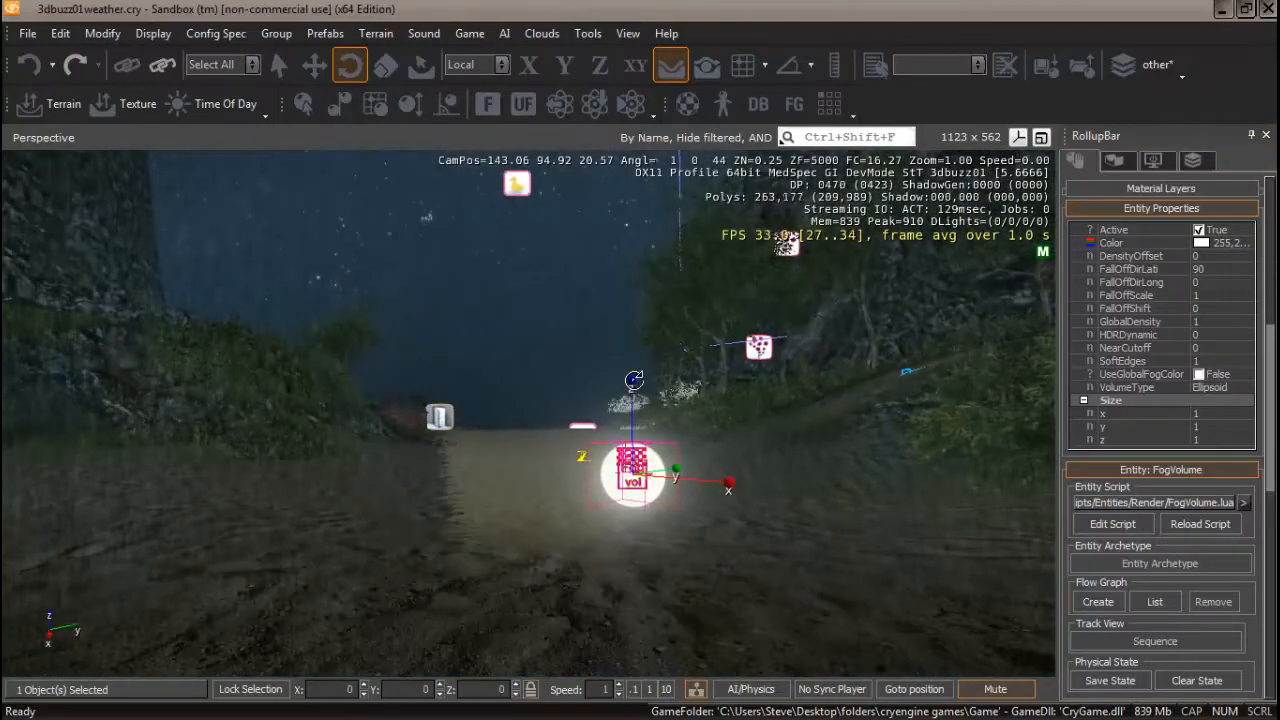
left_click(1199, 375)
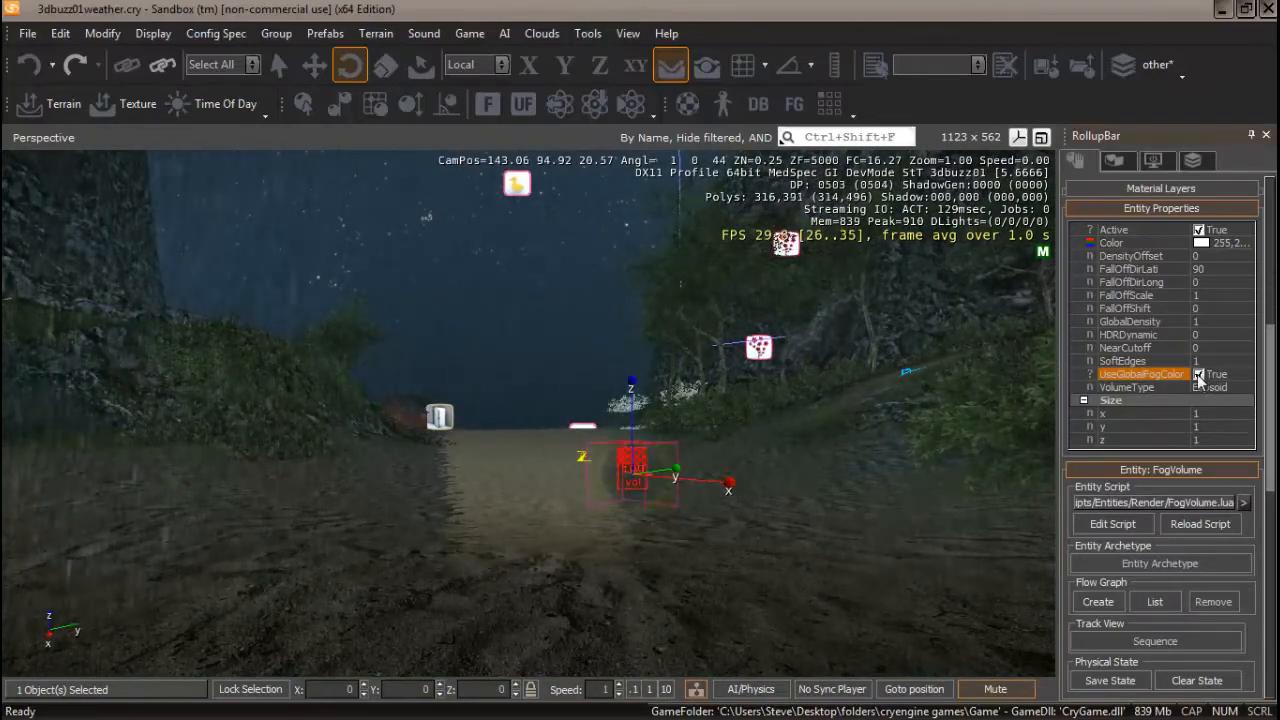
left_click(1199, 374)
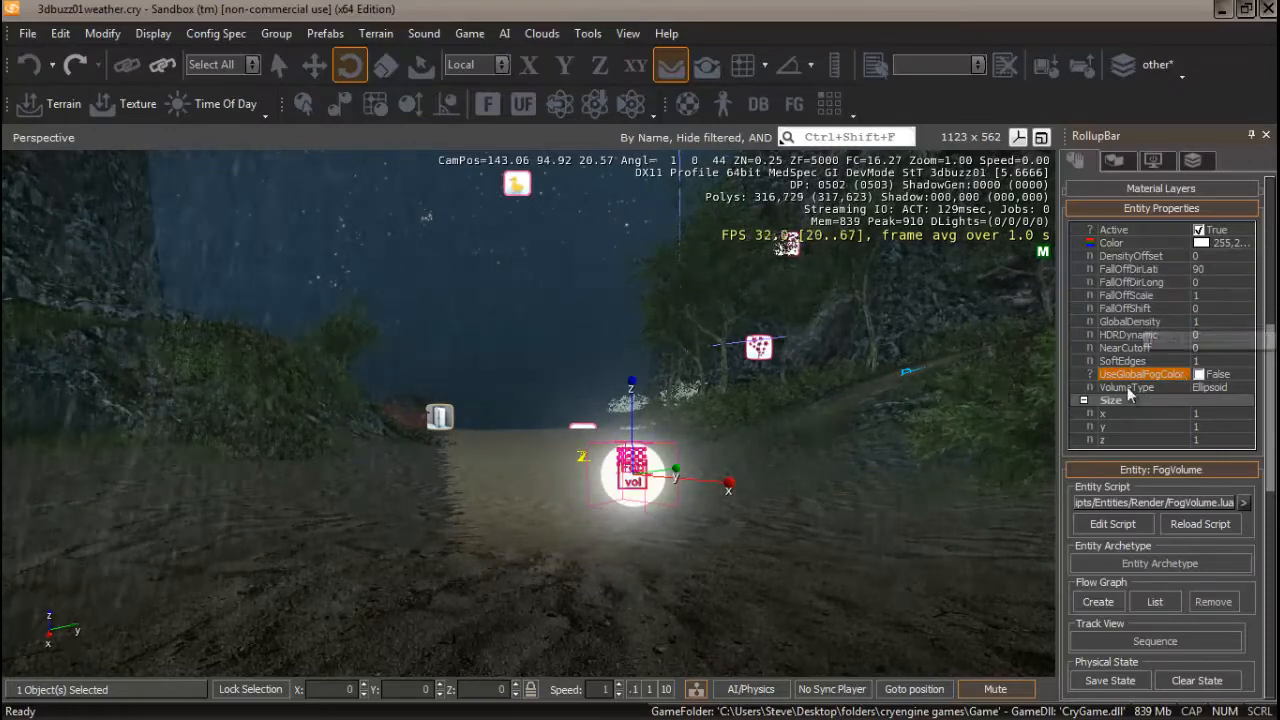
Set the fog volume's X and Y sizes to 400 each.
left_click(1201, 413)
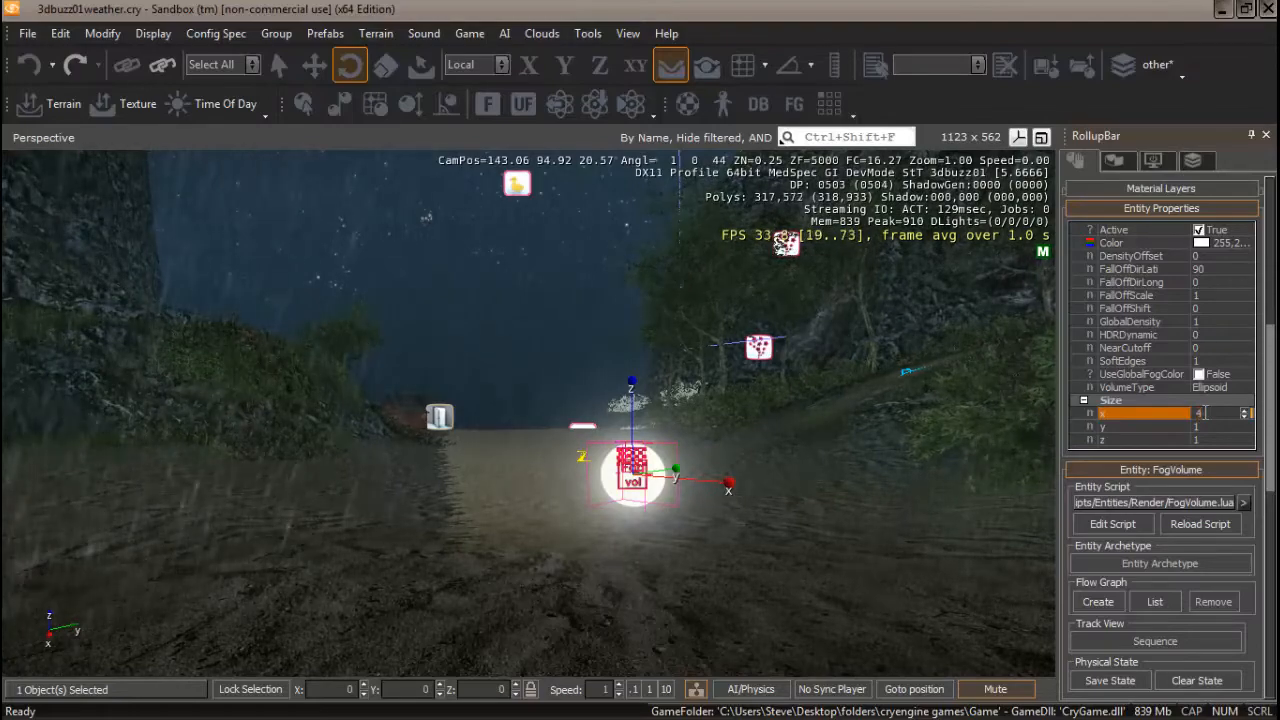
key("Return")
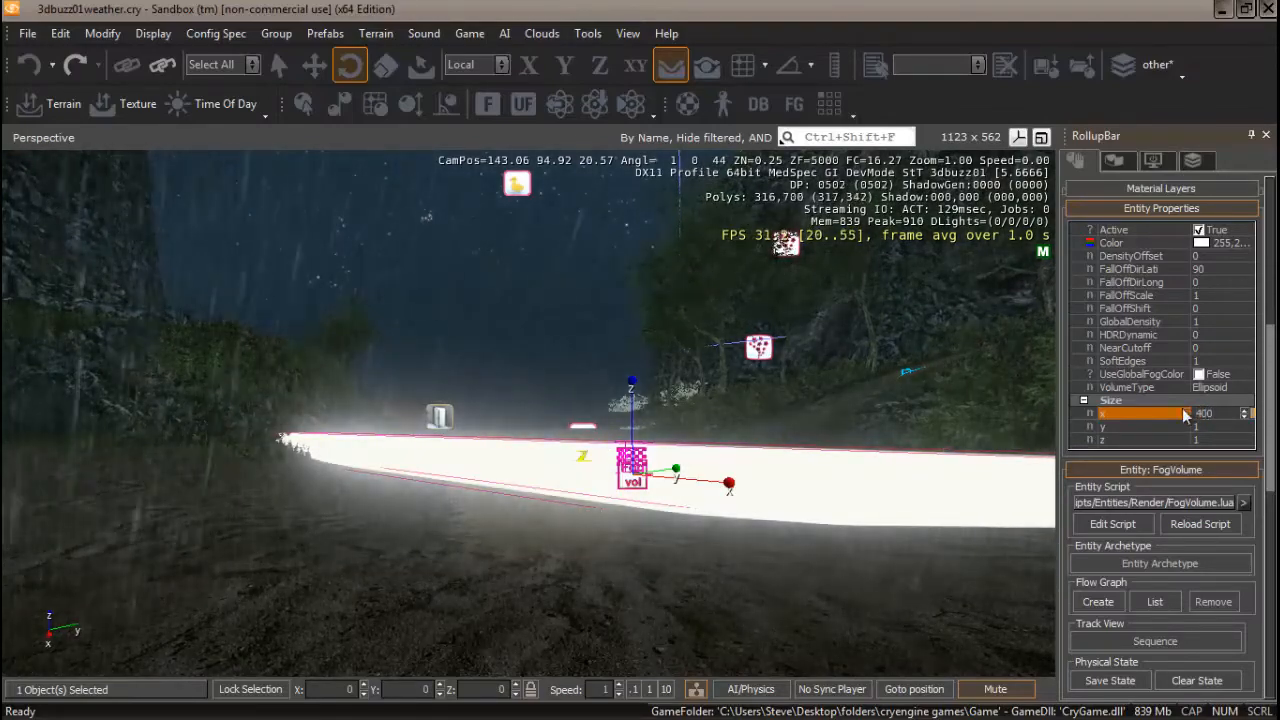
left_click(1224, 427)
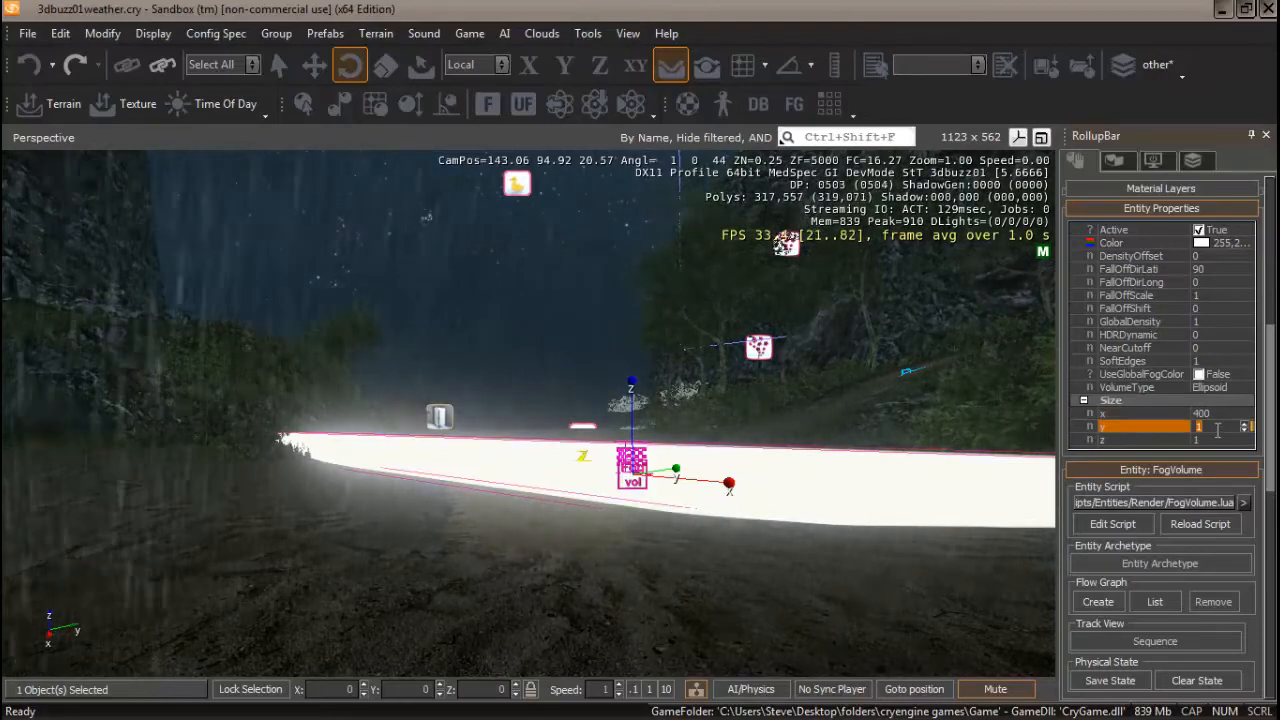
type("400")
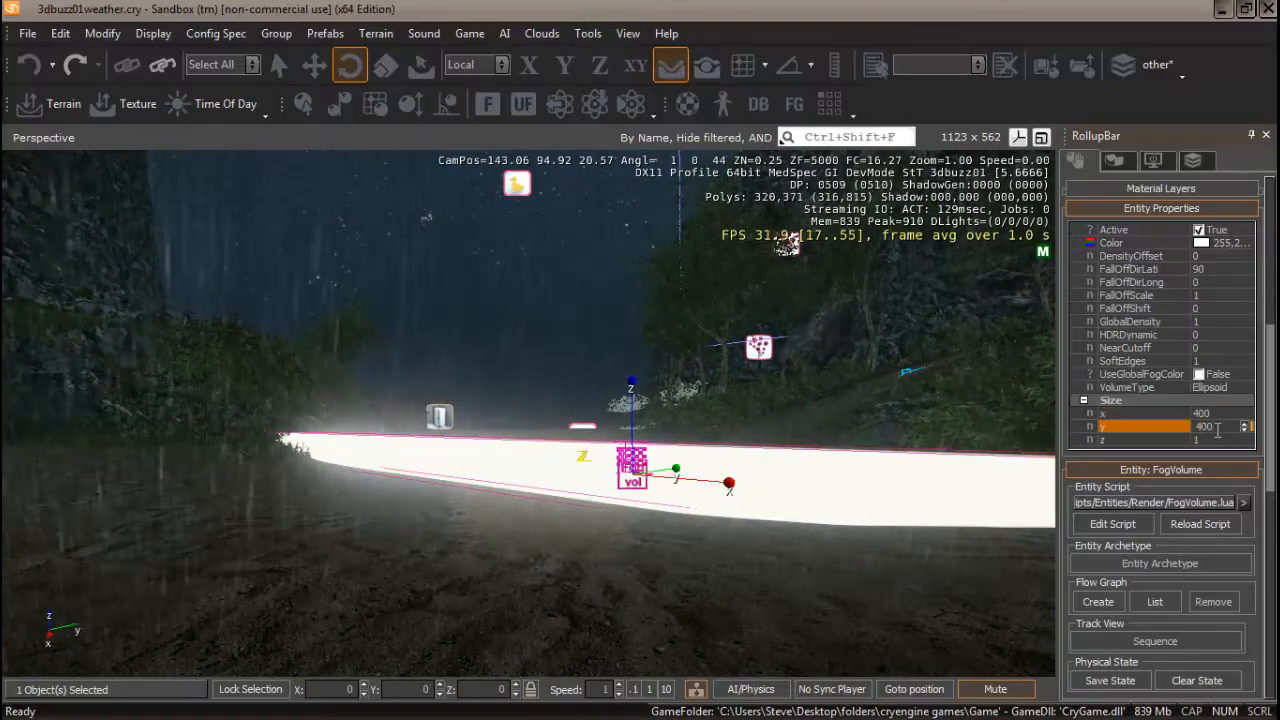
key("Return")
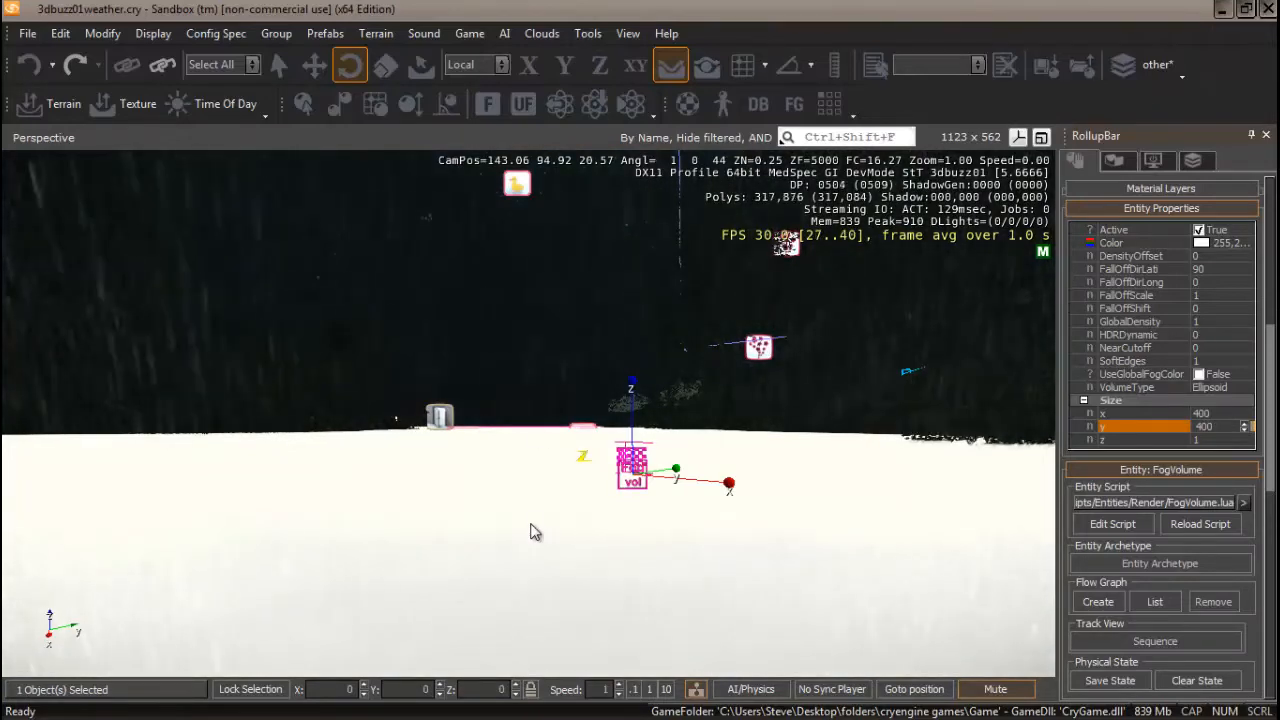
Inspect the widened fog along the path and set the fog volume's Z size to 60.
mouse_move(531, 524)
right_mouse_down()
mouse_move(500, 531)
mouse_move(535, 532)
right_mouse_up()
key("w")
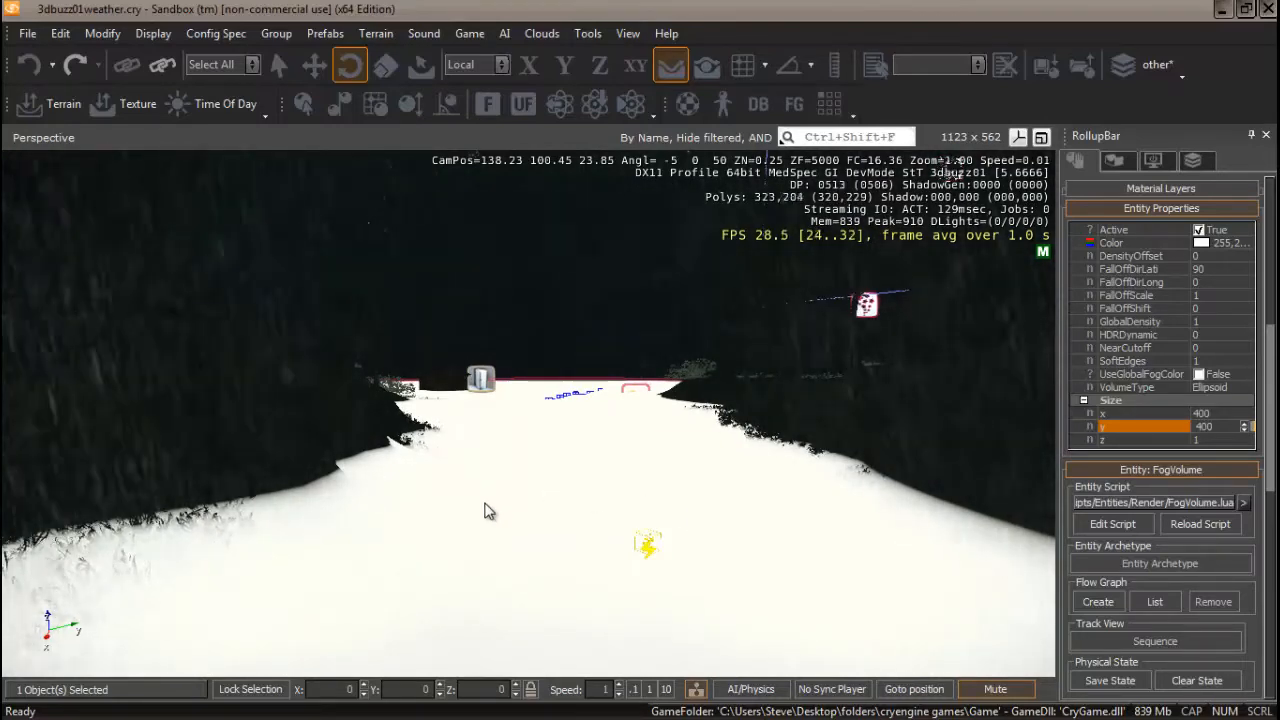
right_click_drag(487, 508, 487, 508)
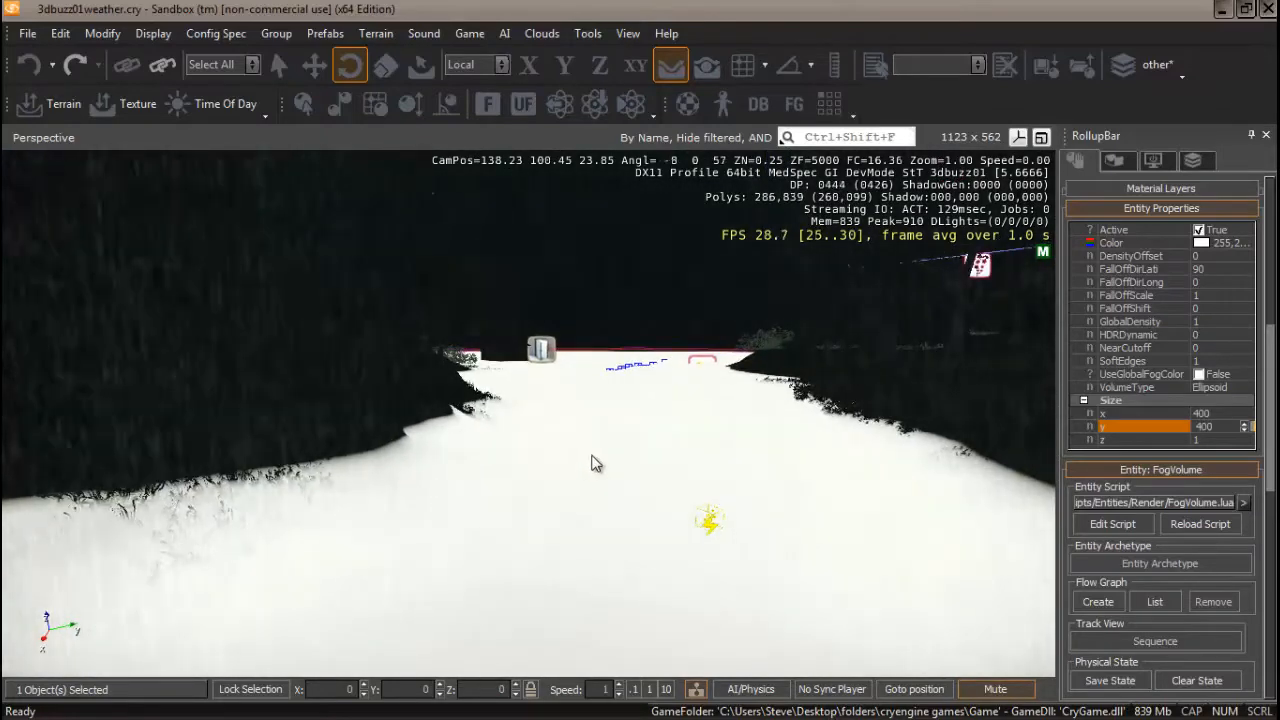
mouse_move(566, 487)
right_mouse_down()
mouse_move(554, 480)
mouse_move(593, 487)
mouse_move(577, 480)
right_mouse_up()
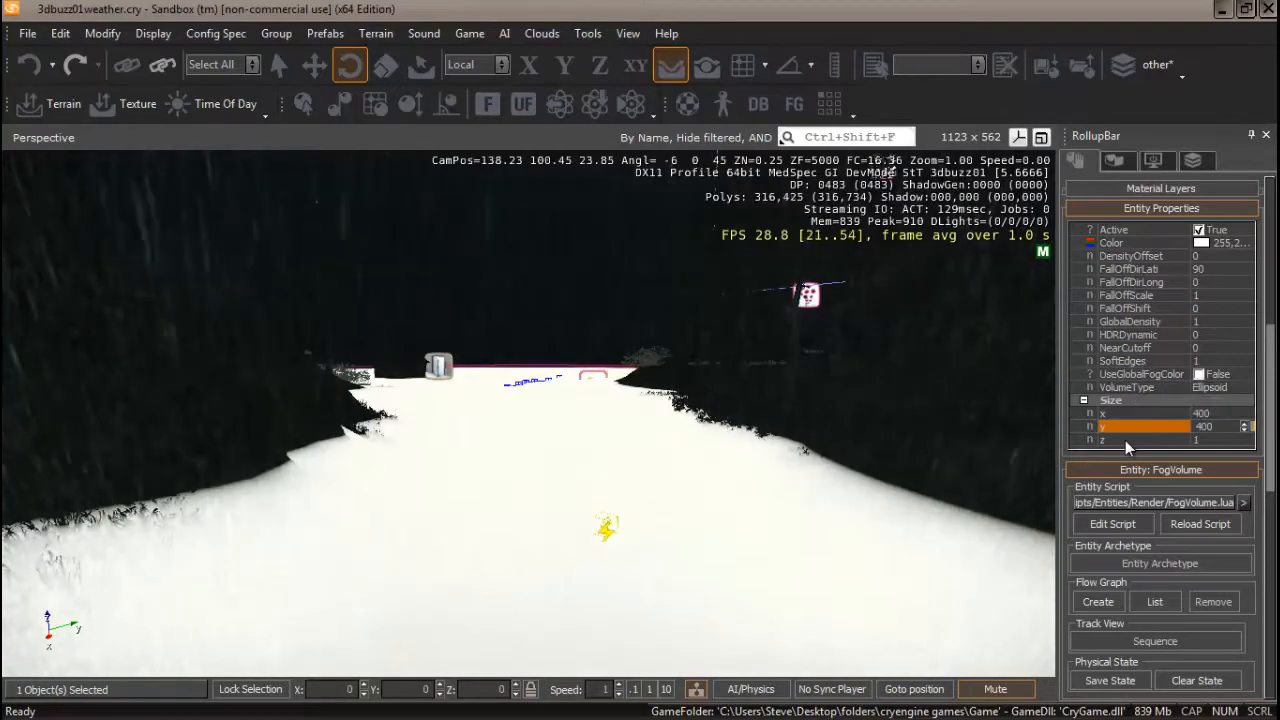
left_click(1223, 439)
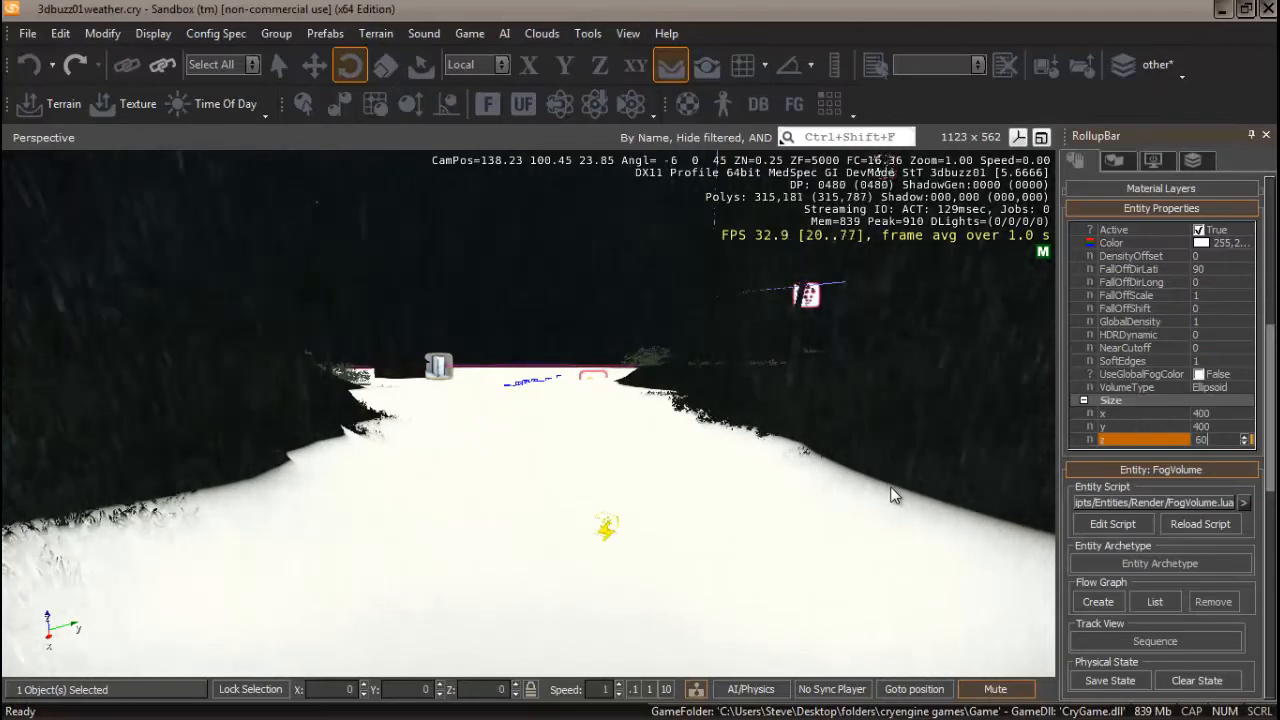
type("60")
key("Return")
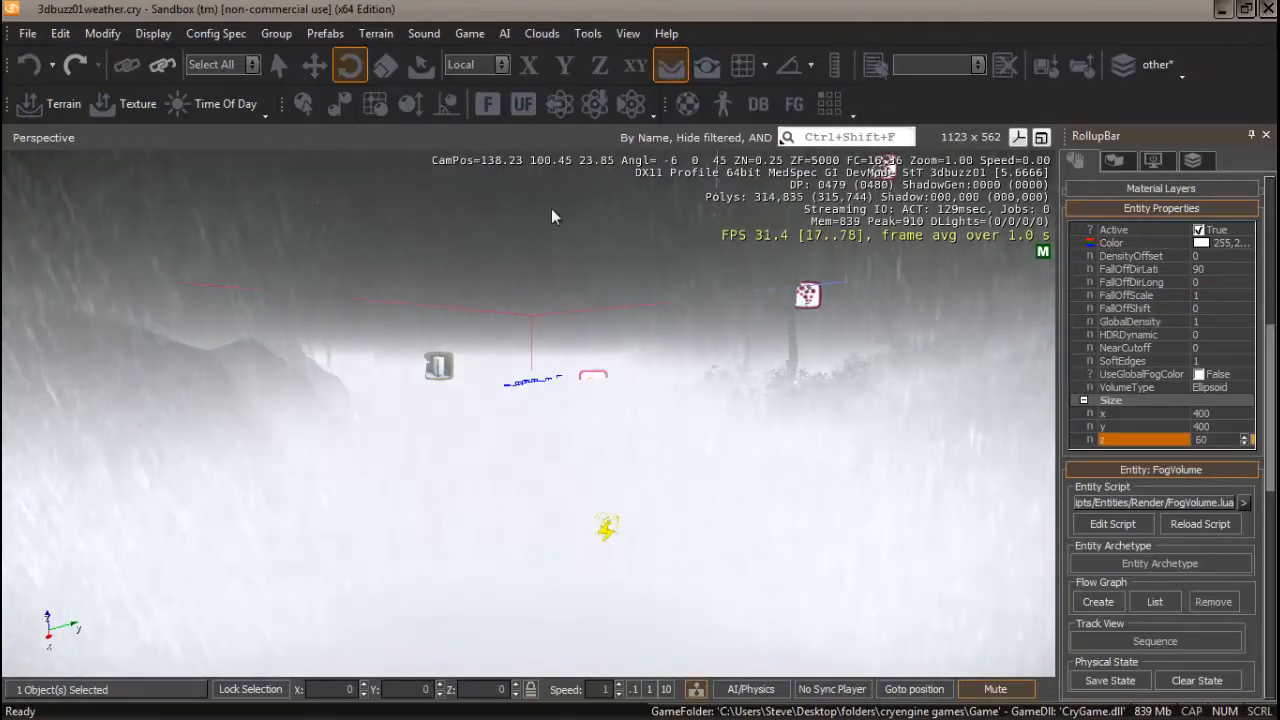
Switch to the Move tool and set the fog volume's FallOffScale to 0.1, checking the fog in the scene.
left_click(314, 65)
right_click_drag(663, 457, 669, 460)
key("s")
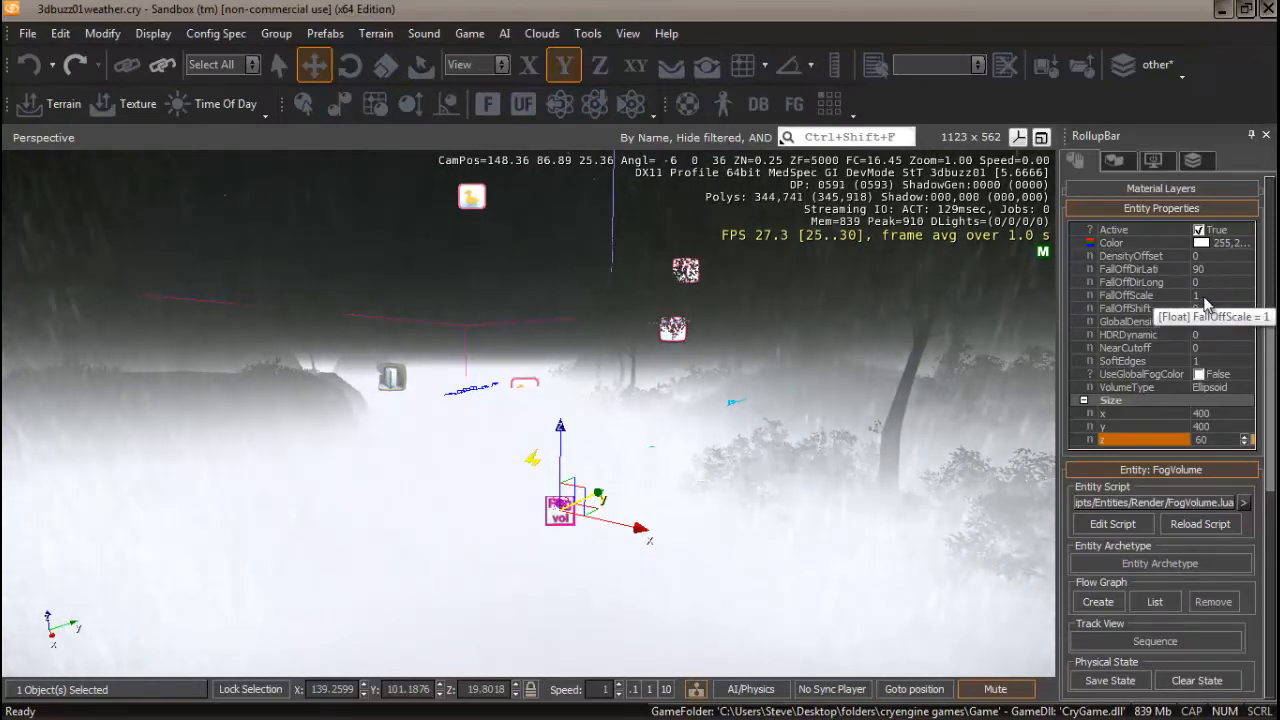
left_click(1205, 297)
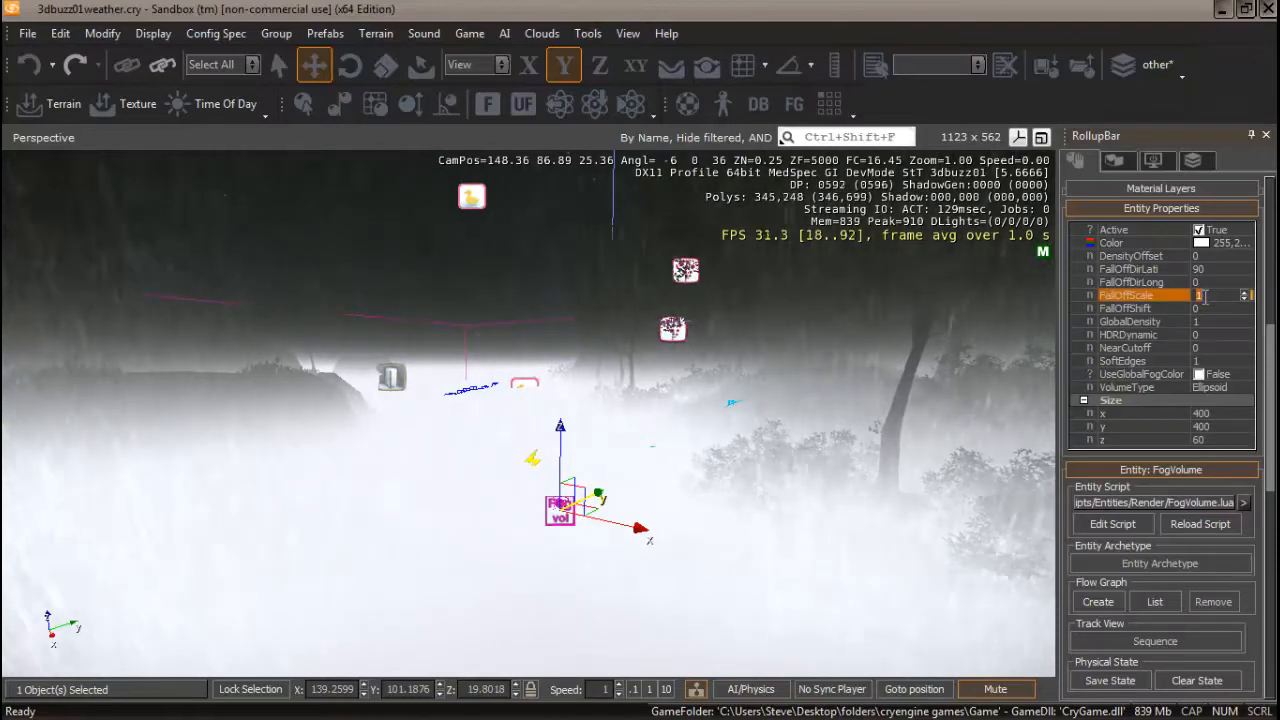
type("0.1")
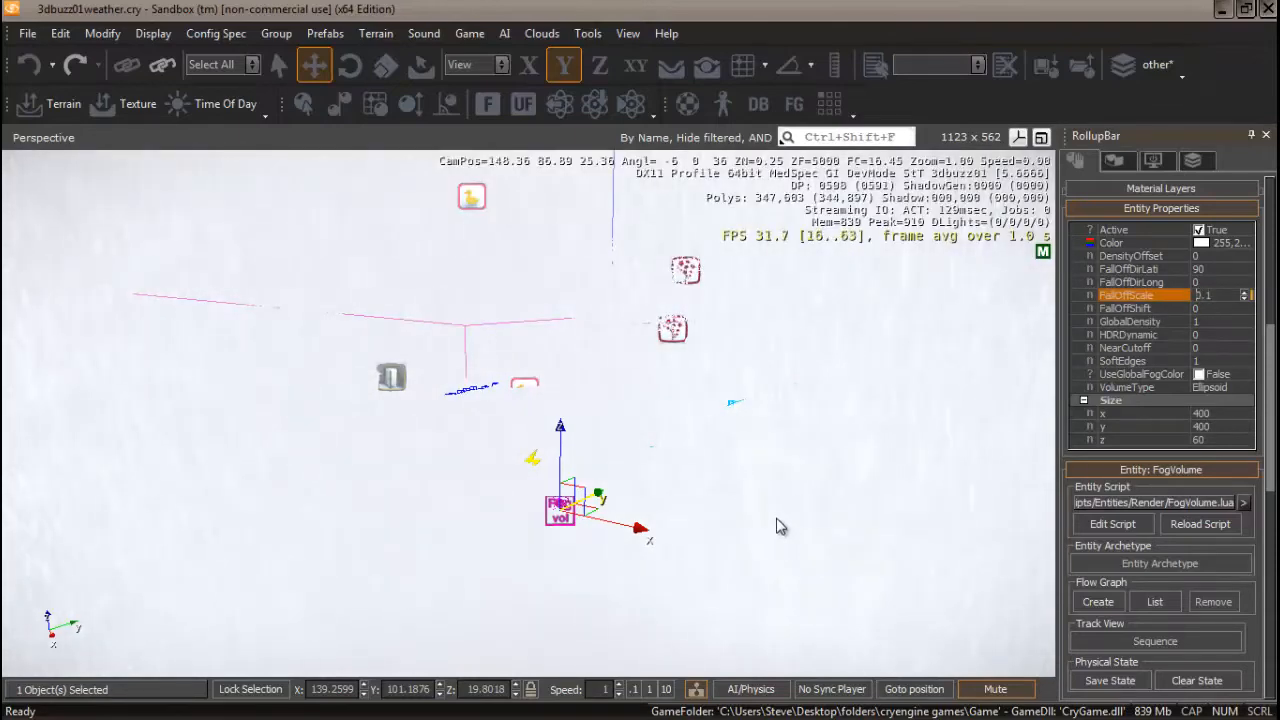
right_click_drag(780, 527, 777, 525)
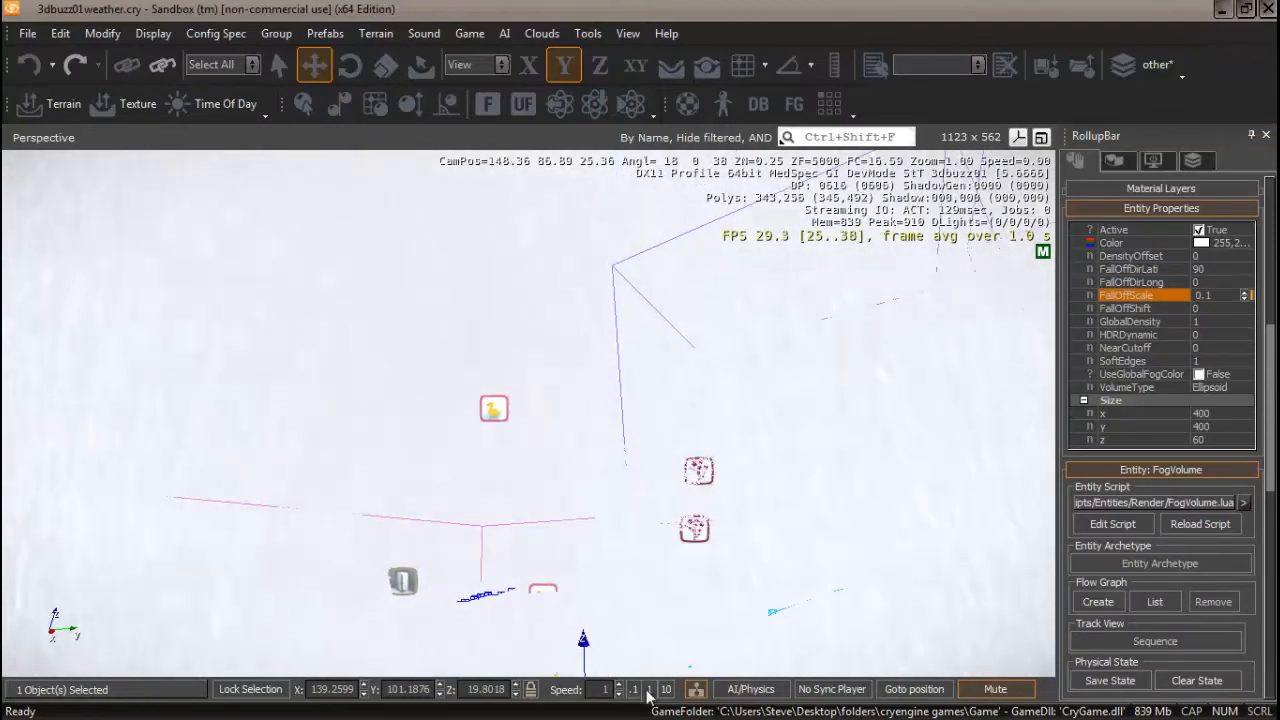
right_click_drag(757, 457, 807, 468)
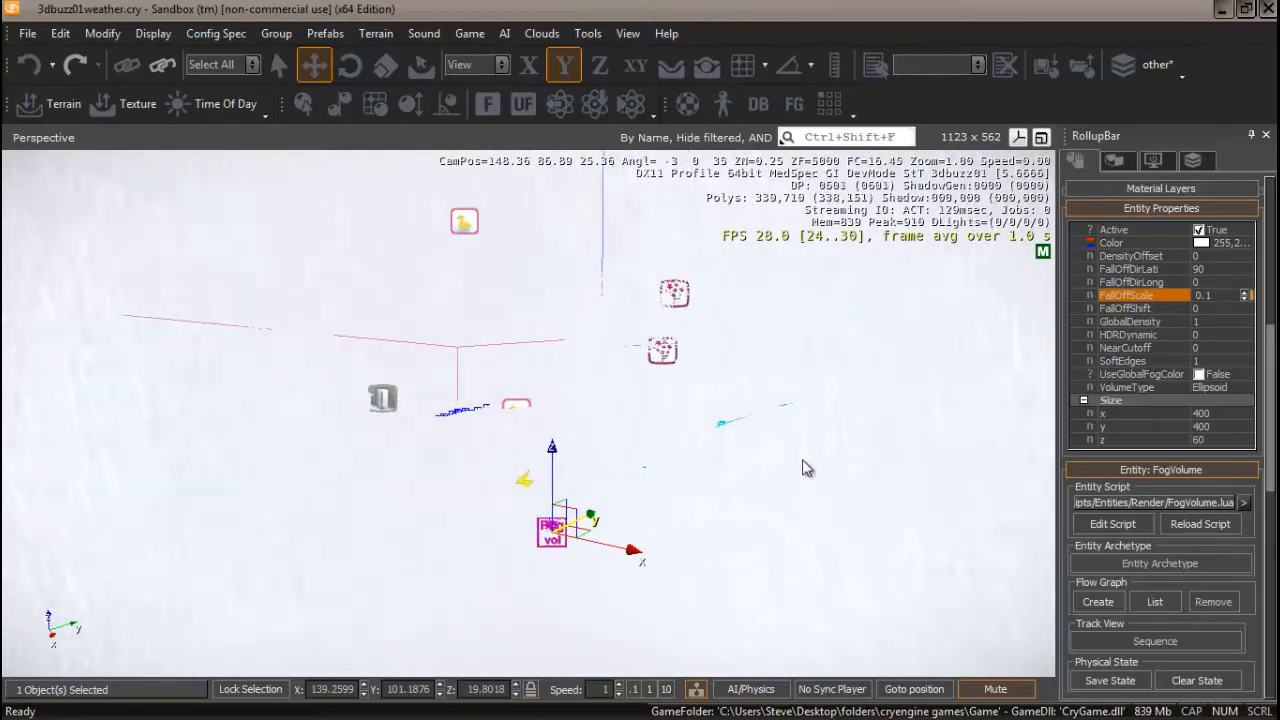
Set the fog volume's FallOffShift to 0.5 and its GlobalDensity to 0.0001.
left_click(1208, 309)
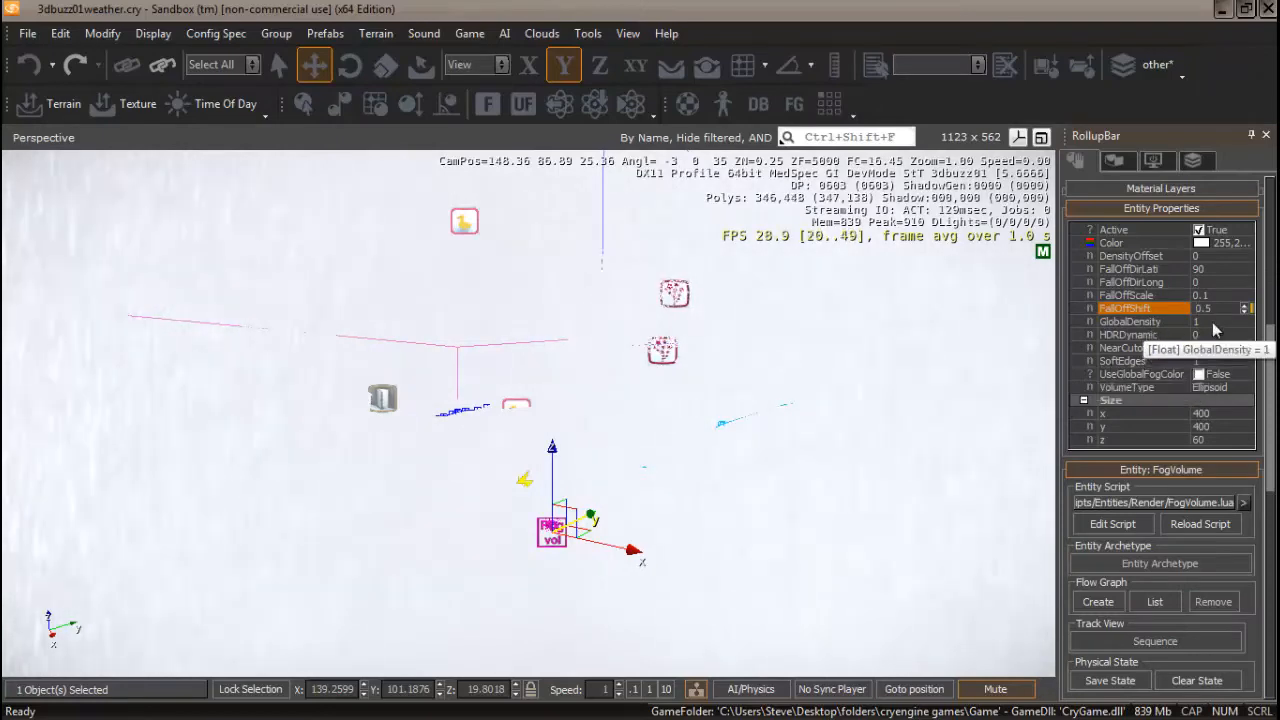
left_click(1140, 321)
right_click_drag(760, 446, 728, 466)
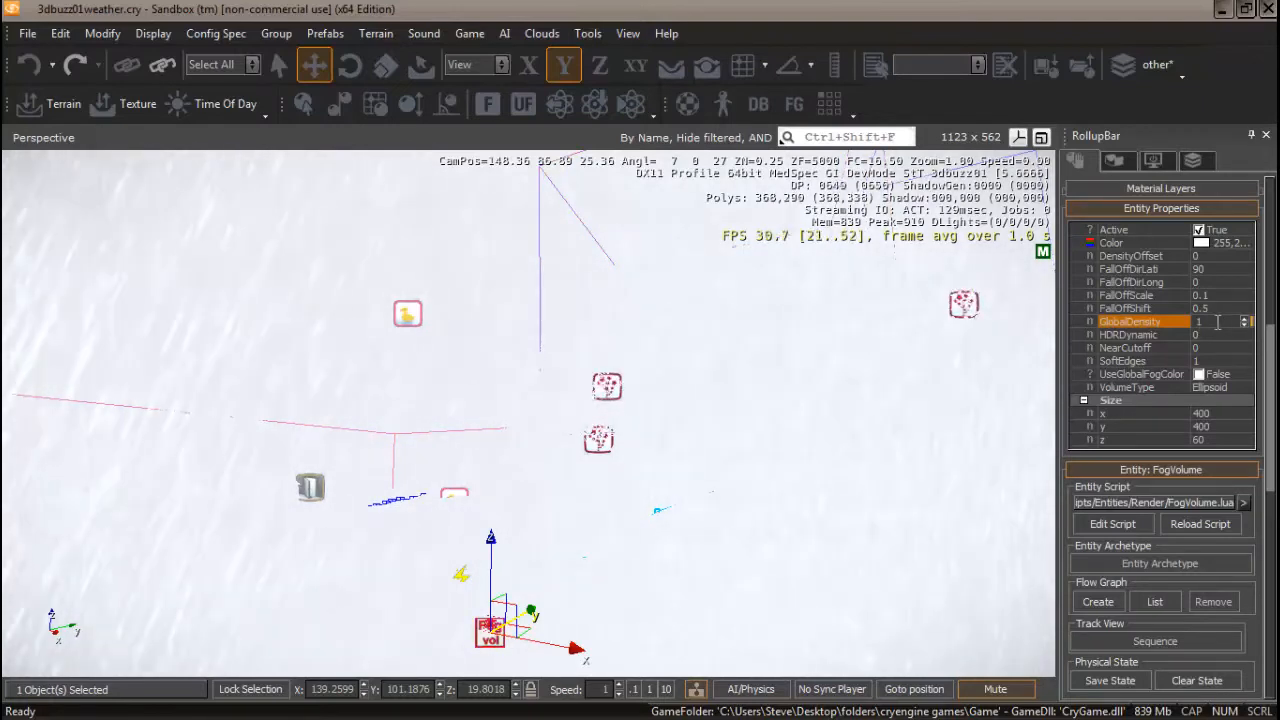
left_click_drag(1212, 322, 1165, 323)
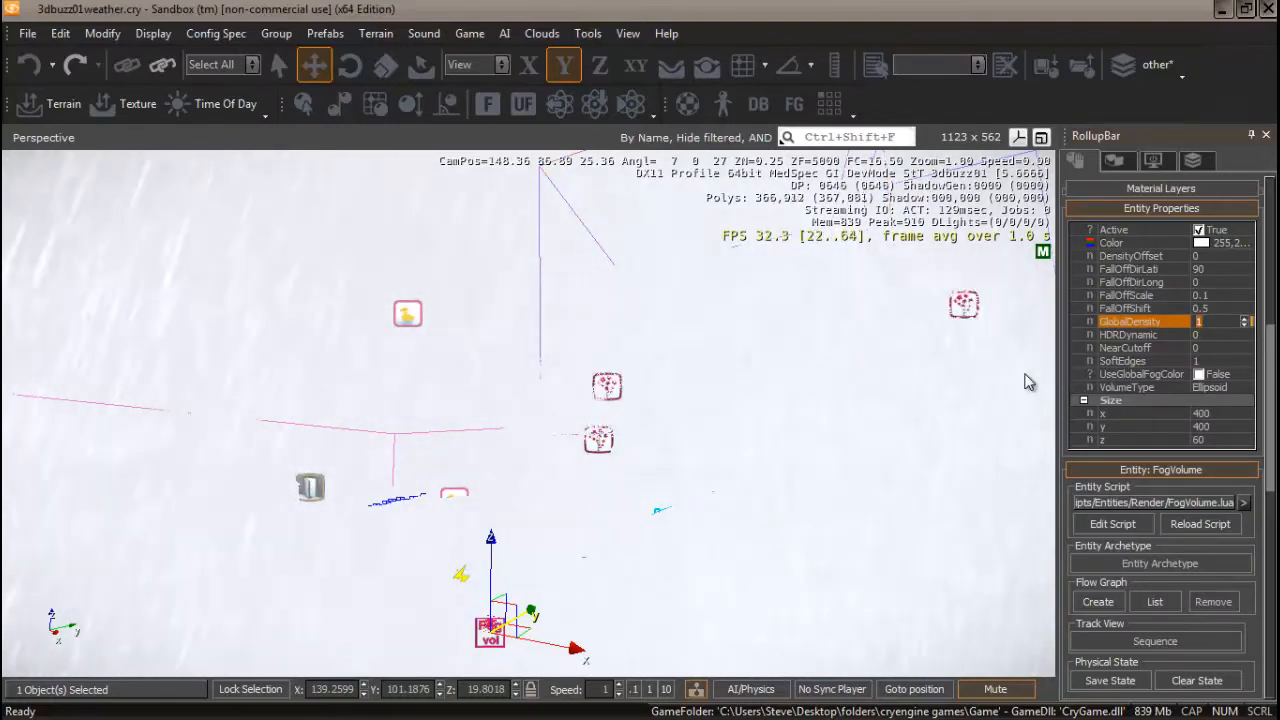
type(".0001")
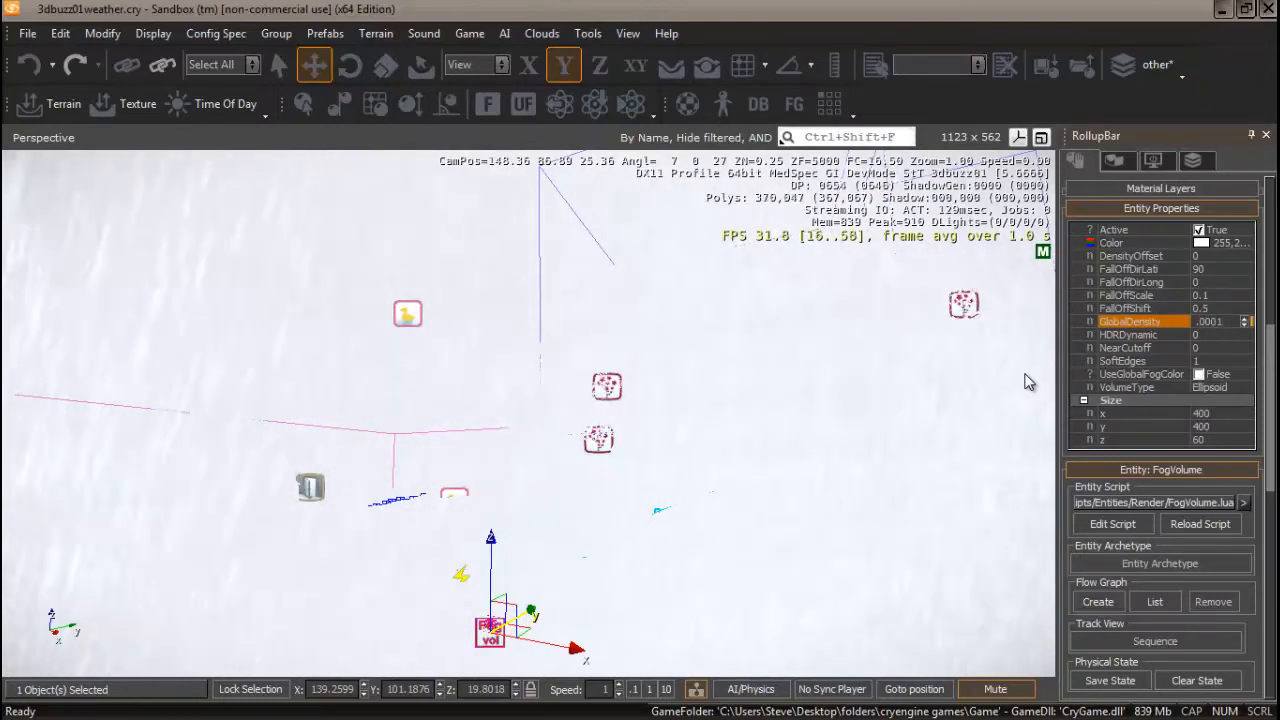
key("Return")
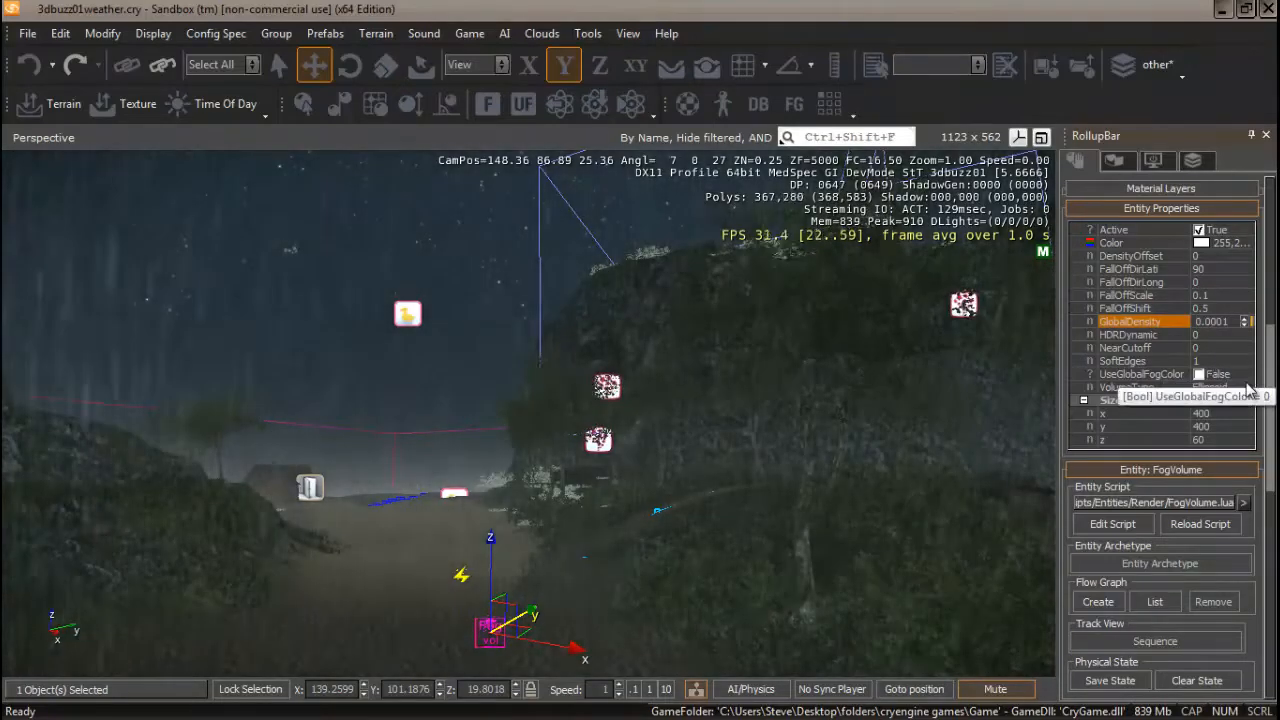
Change the fog volume's colour to a light grey-blue with RGB 189, 192, 206.
left_click(1201, 247)
left_click(1201, 246)
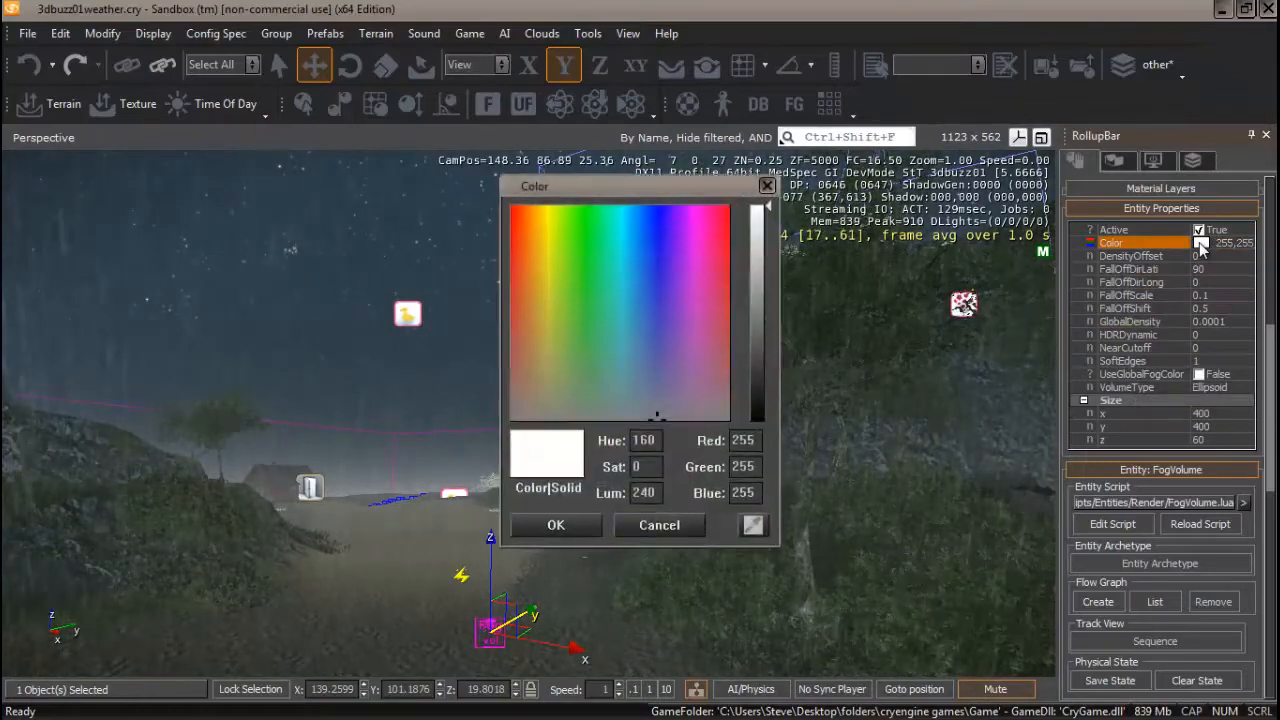
left_click(650, 388)
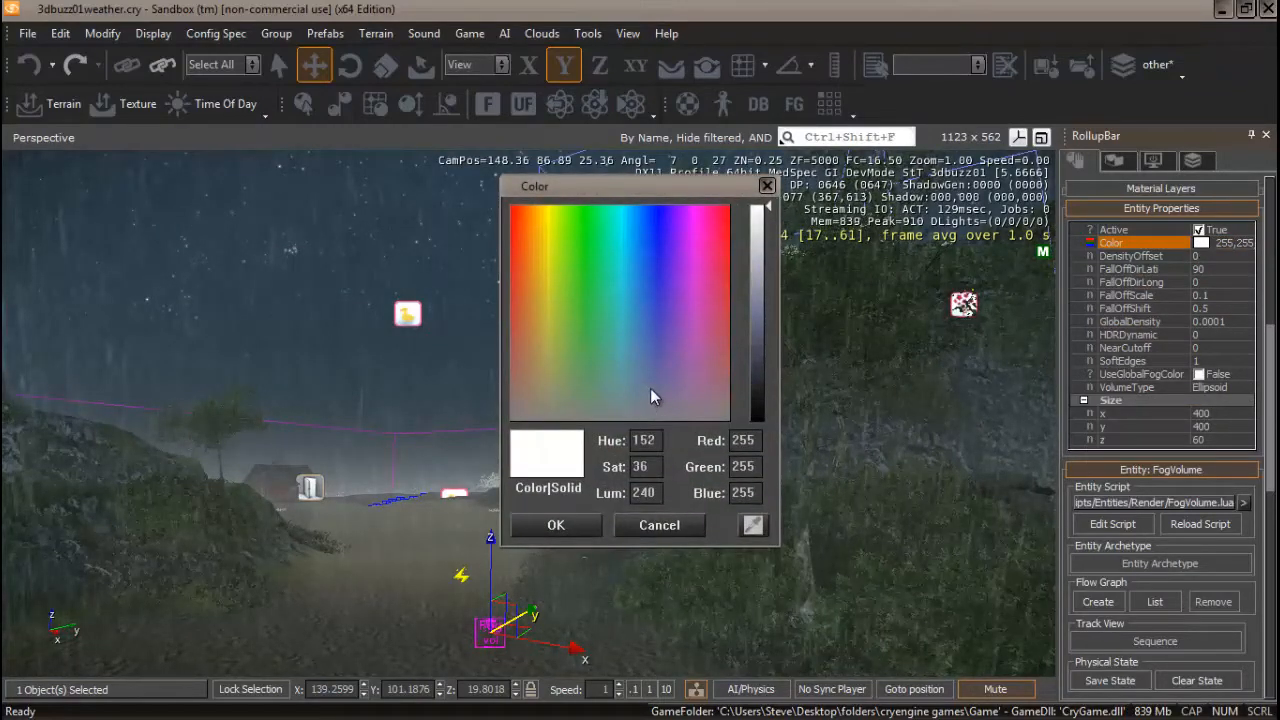
left_click(757, 254)
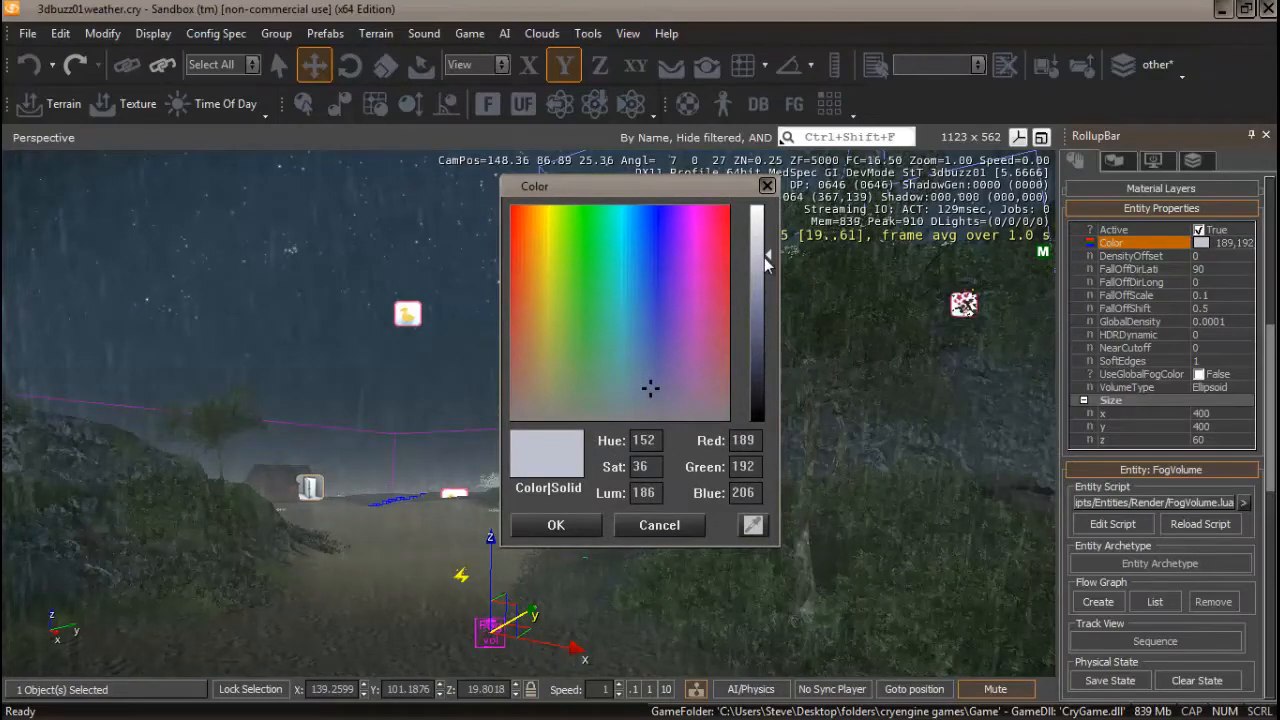
left_click(556, 526)
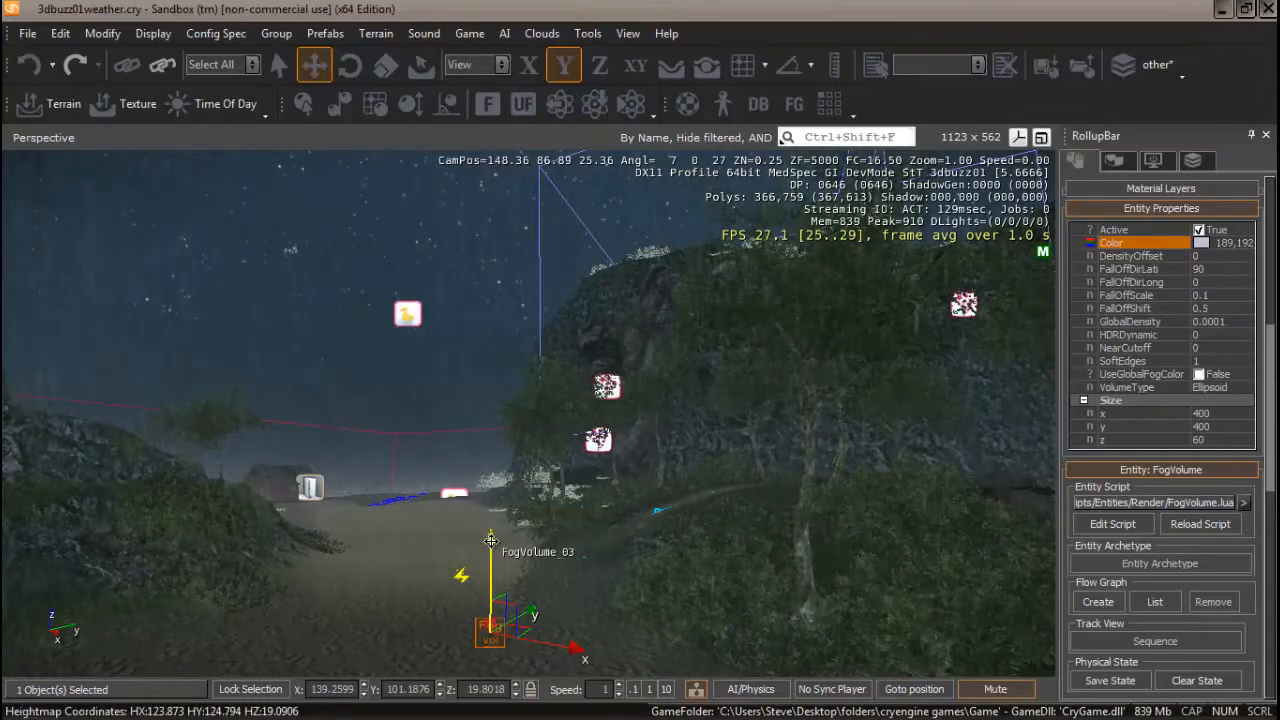
Raise the fog volume along the Z axis to a height of about 35 and check the fog along the path.
left_click_drag(490, 540, 492, 340)
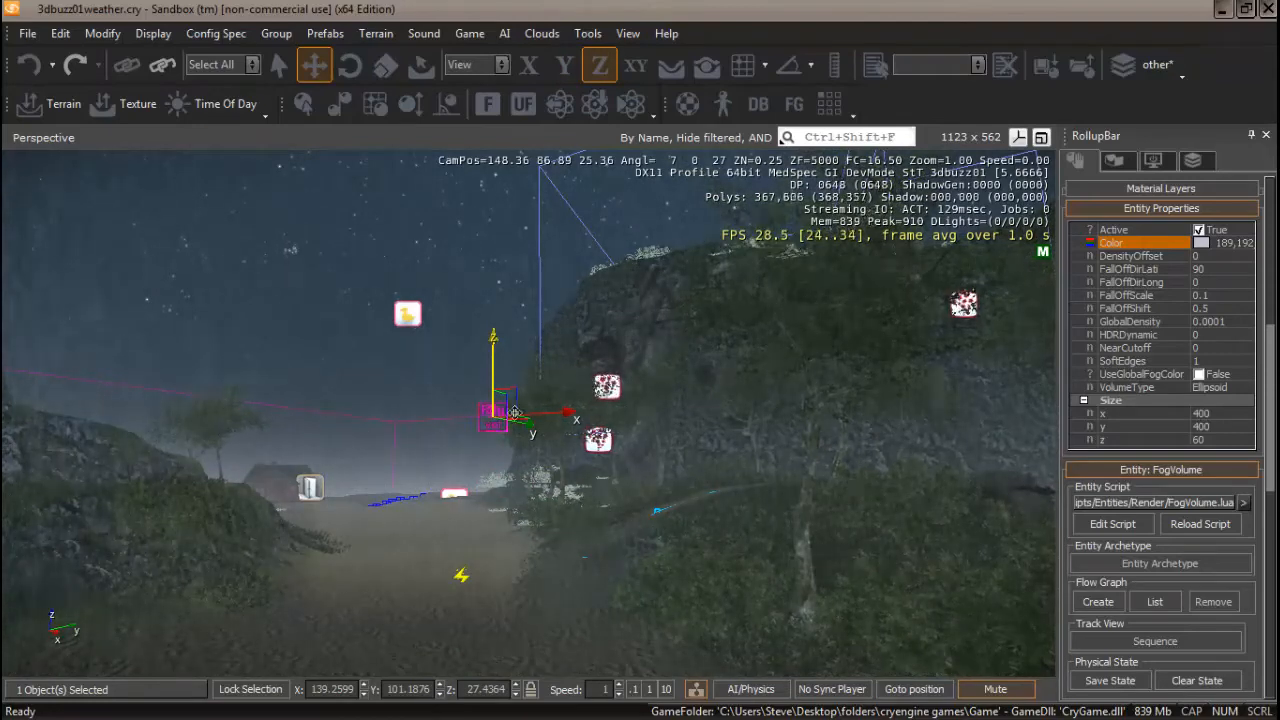
left_click_drag(493, 337, 569, 122)
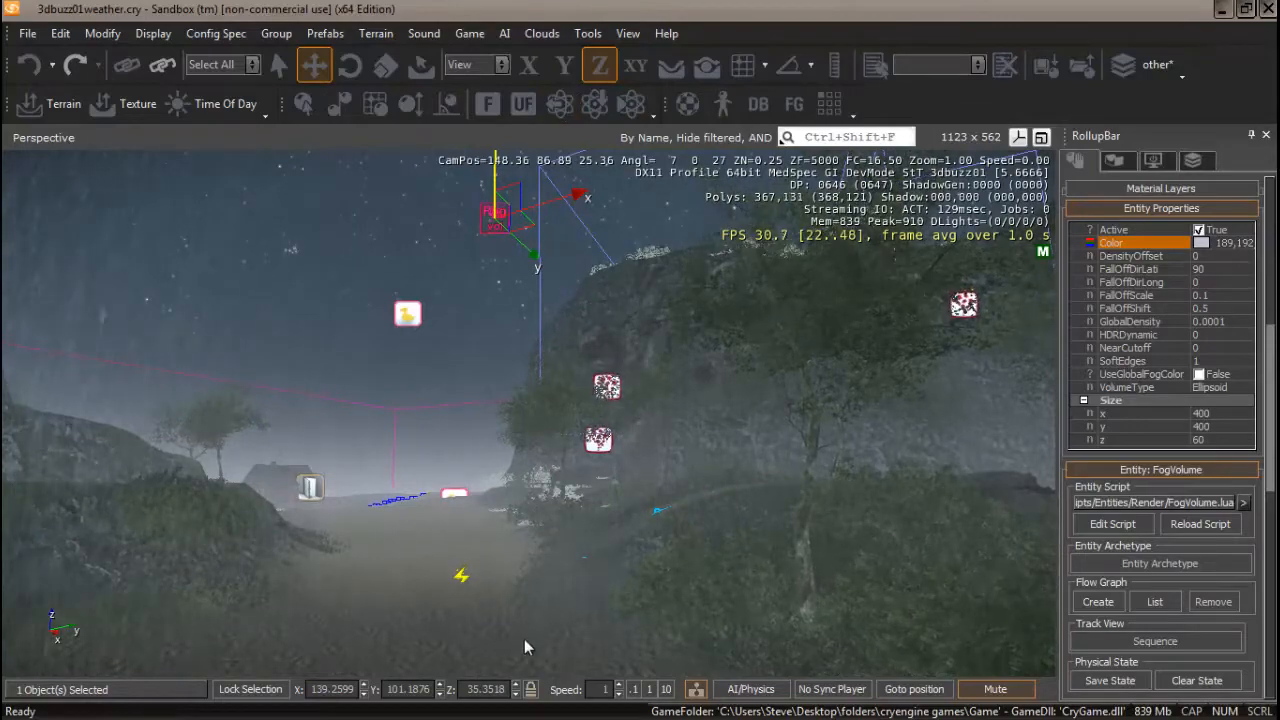
right_click_drag(524, 639, 526, 634)
key("w")
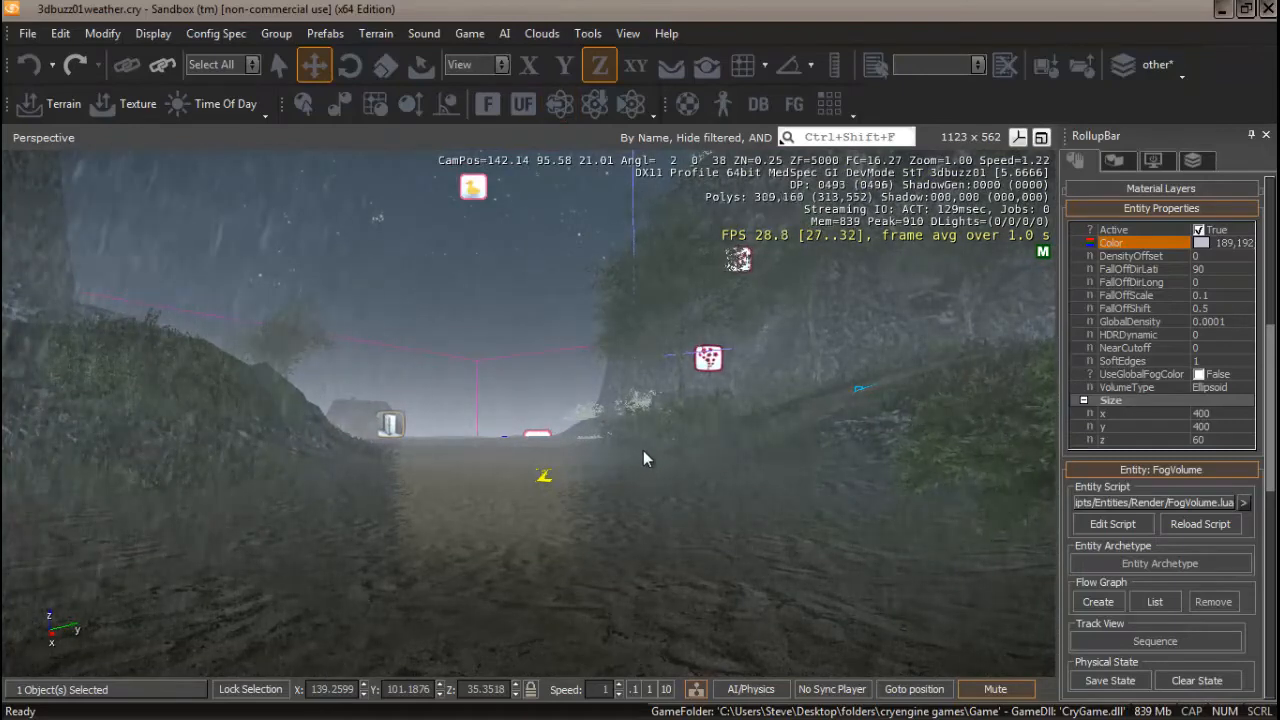
key("s")
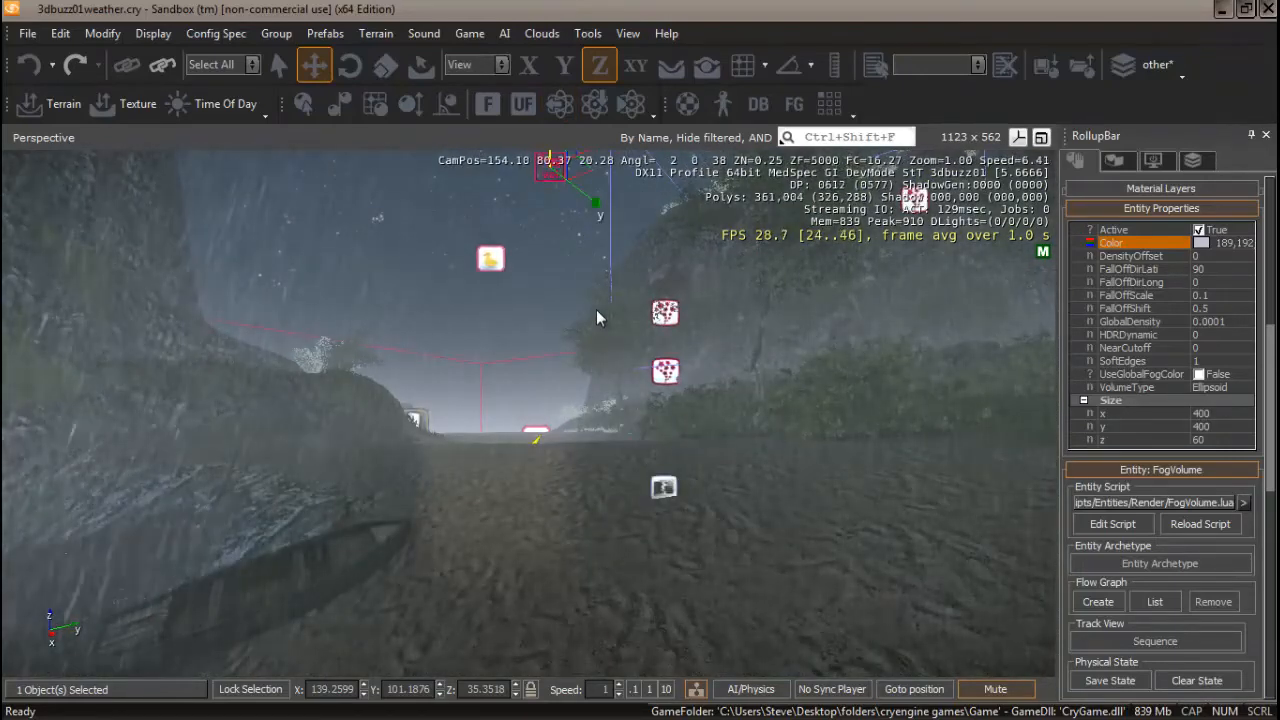
Lower the fog volume to about 23, then raise it to a Z height of about 27.6.
right_click_drag(594, 335, 570, 240)
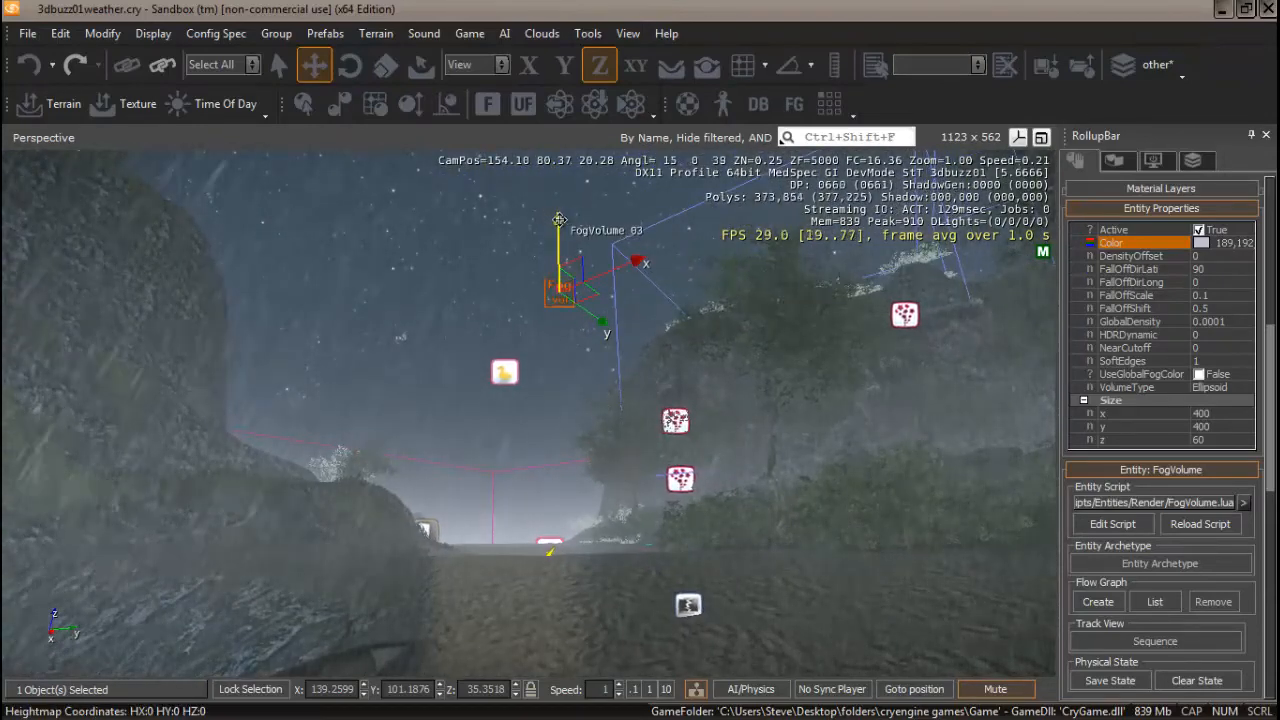
left_click_drag(562, 235, 565, 403)
right_click_drag(547, 578, 540, 574)
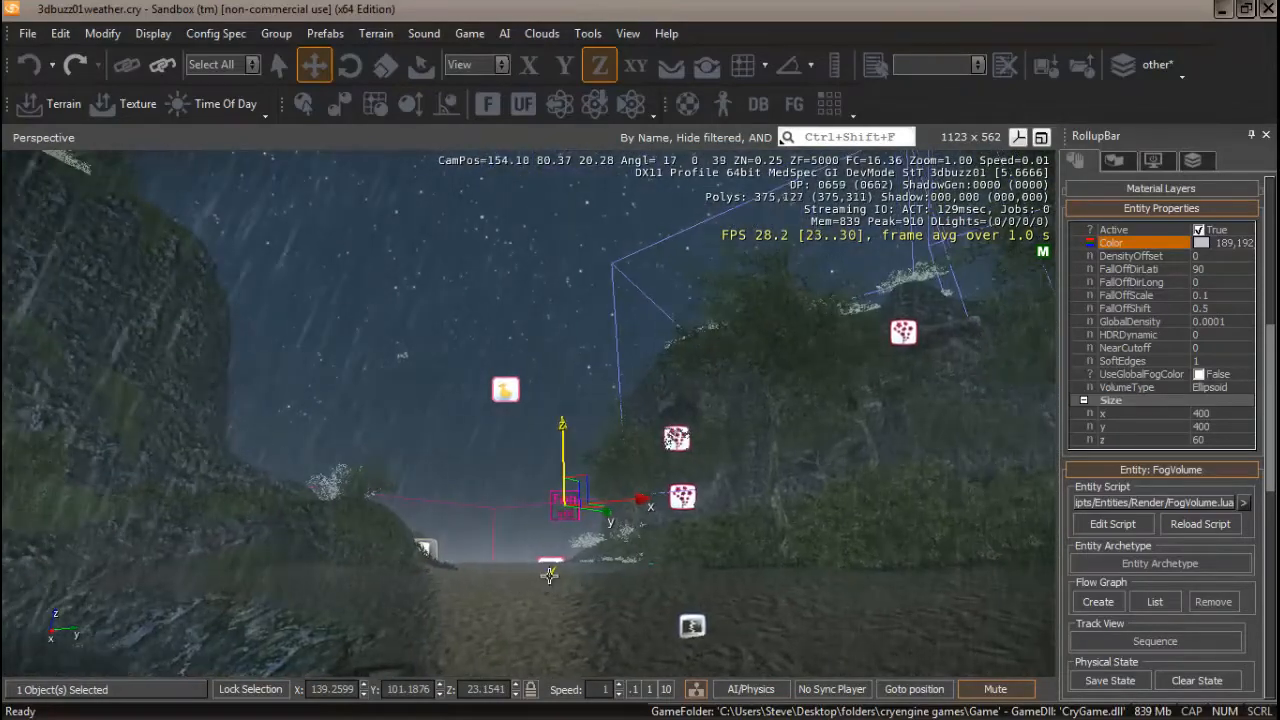
left_click_drag(558, 483, 570, 338)
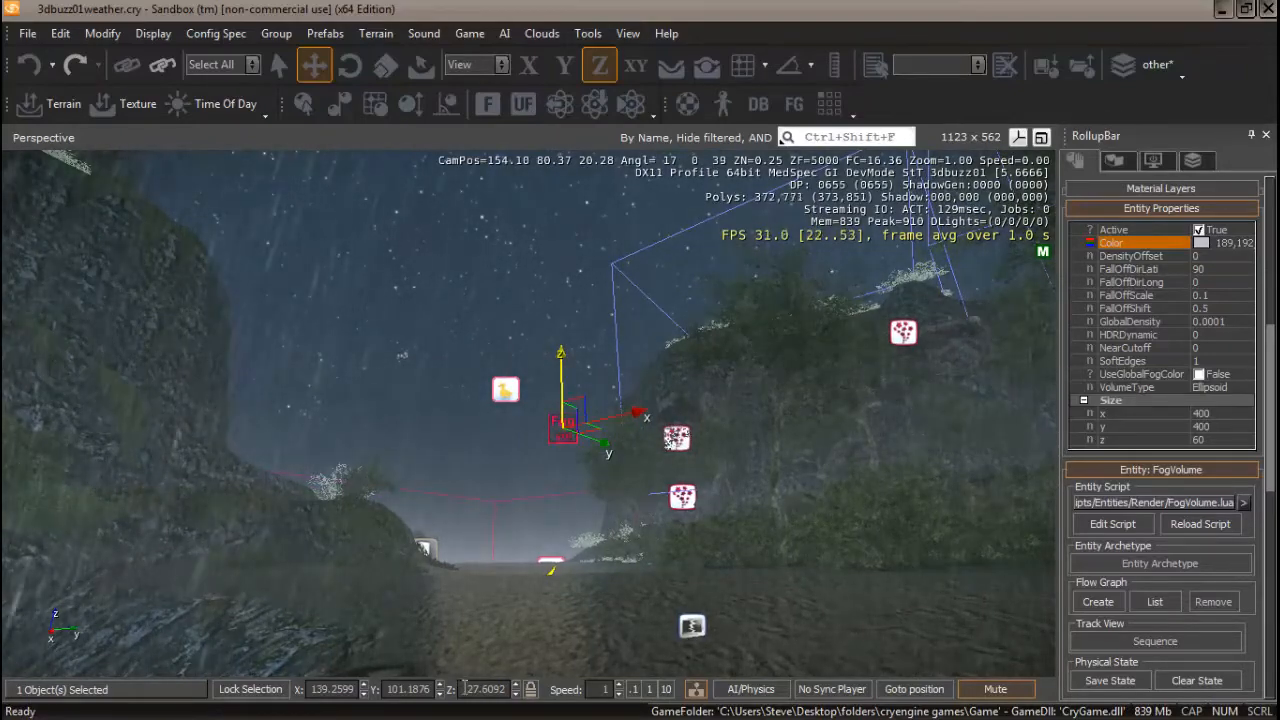
Try exact Z positions of 75, 60 and 40 for the fog volume to compare the fog.
left_click_drag(464, 689, 505, 687)
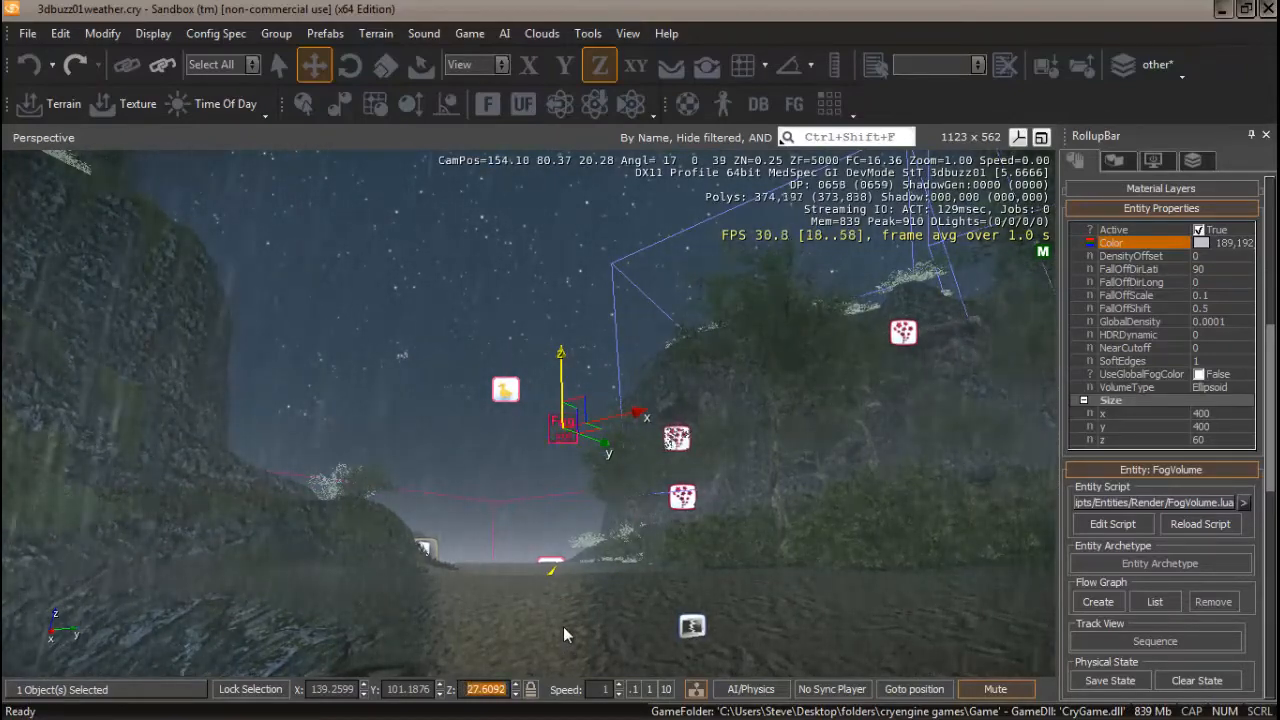
type("75")
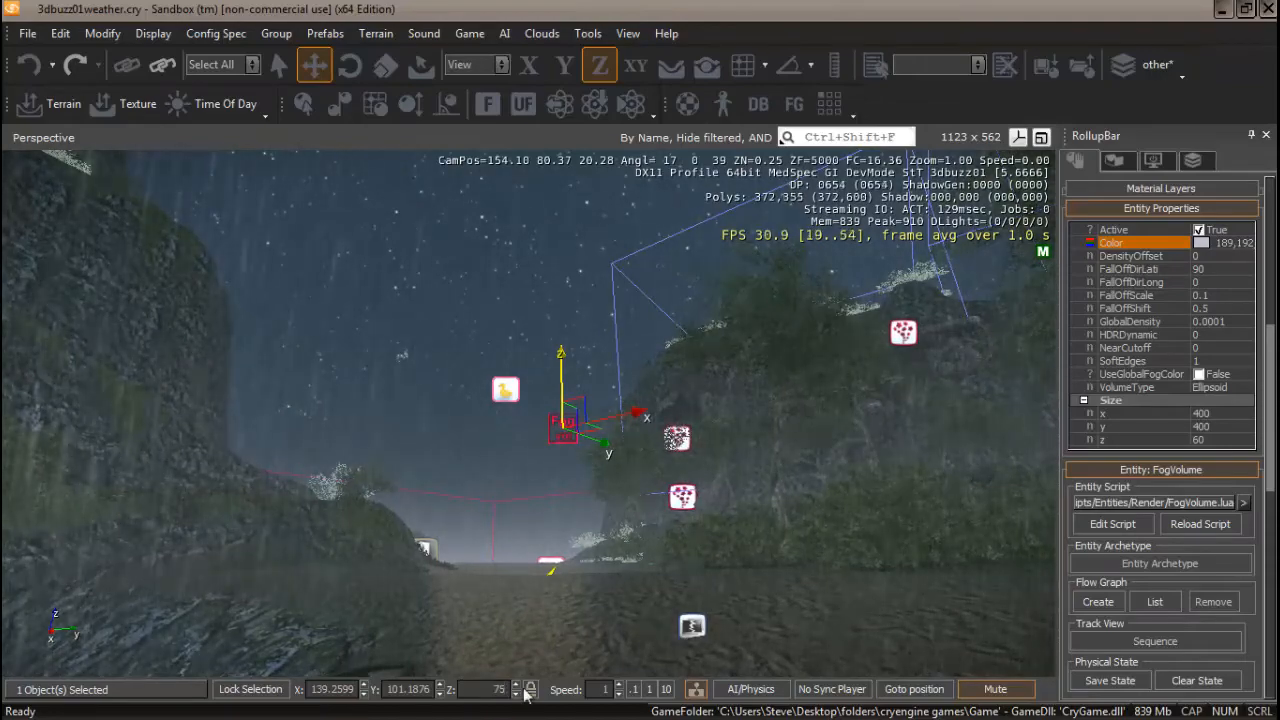
key("Return")
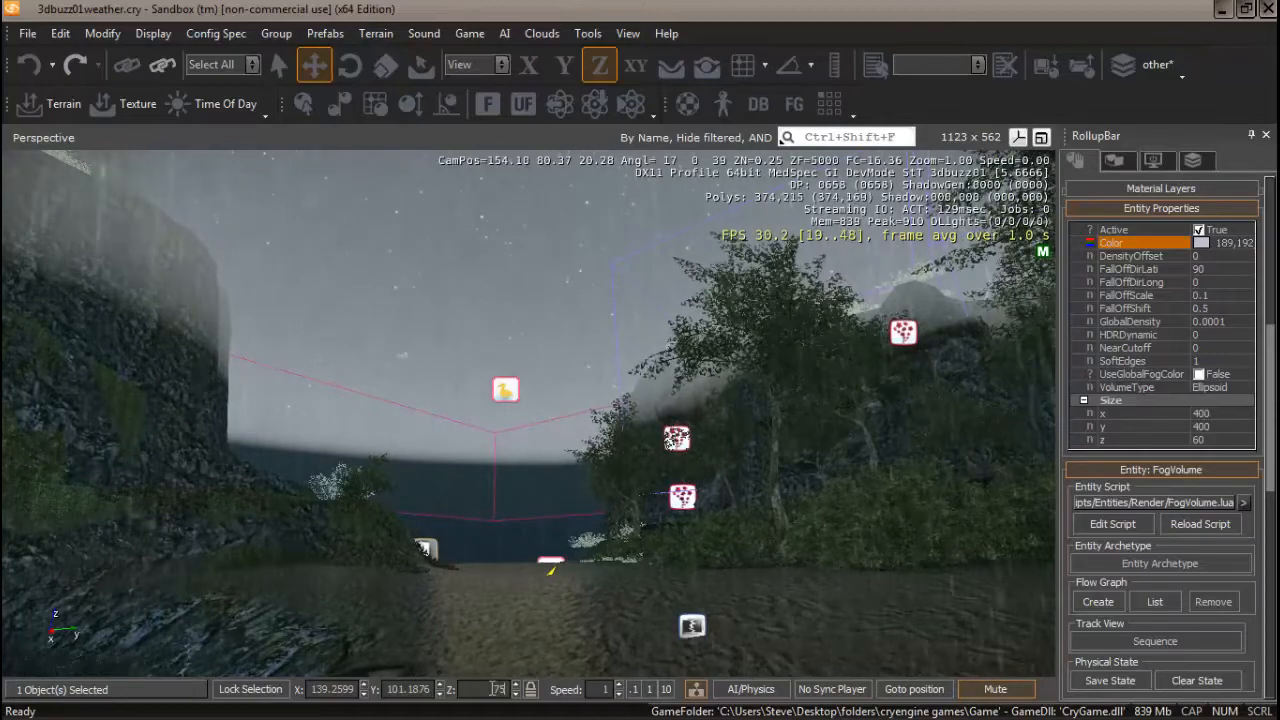
key("ctrl+z")
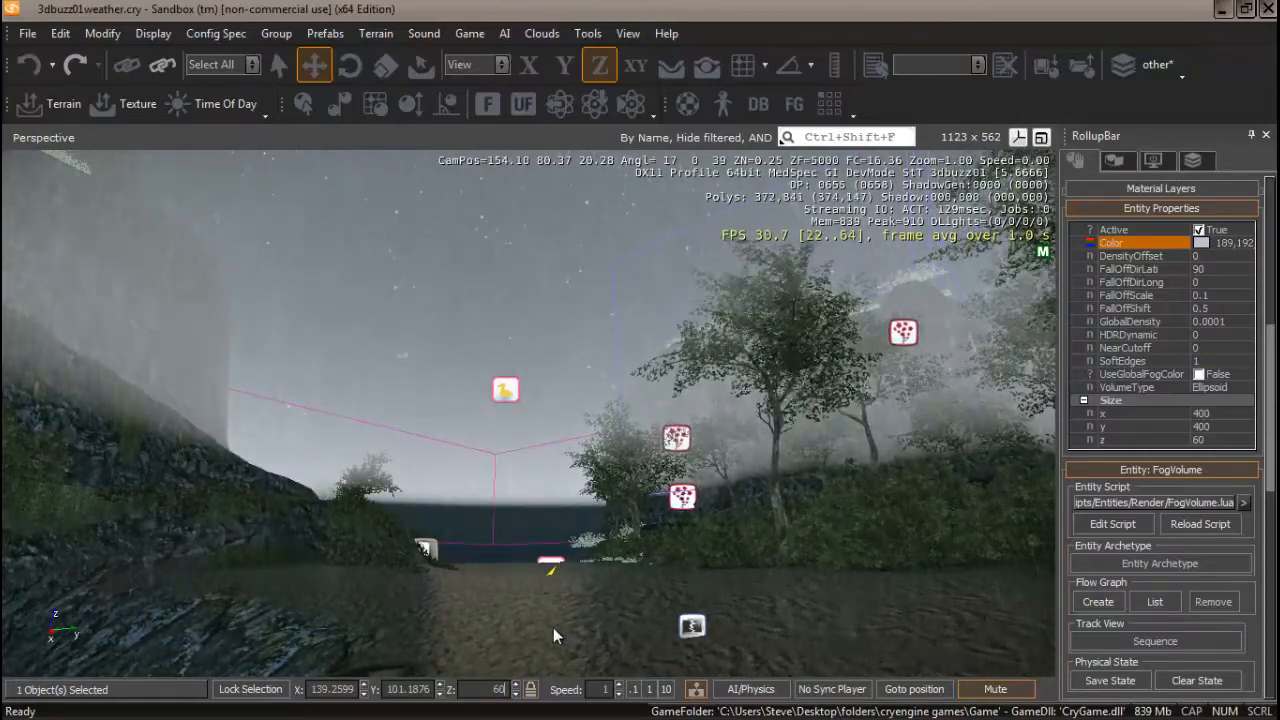
left_click(491, 688)
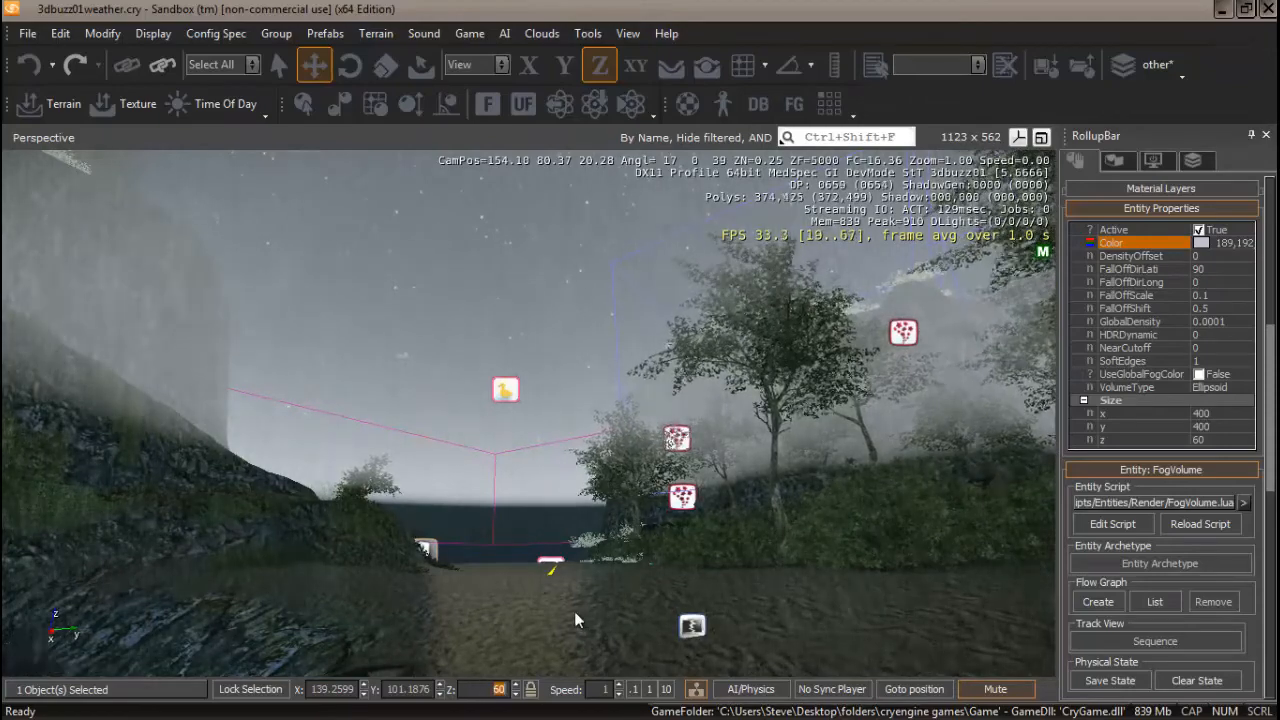
type("4")
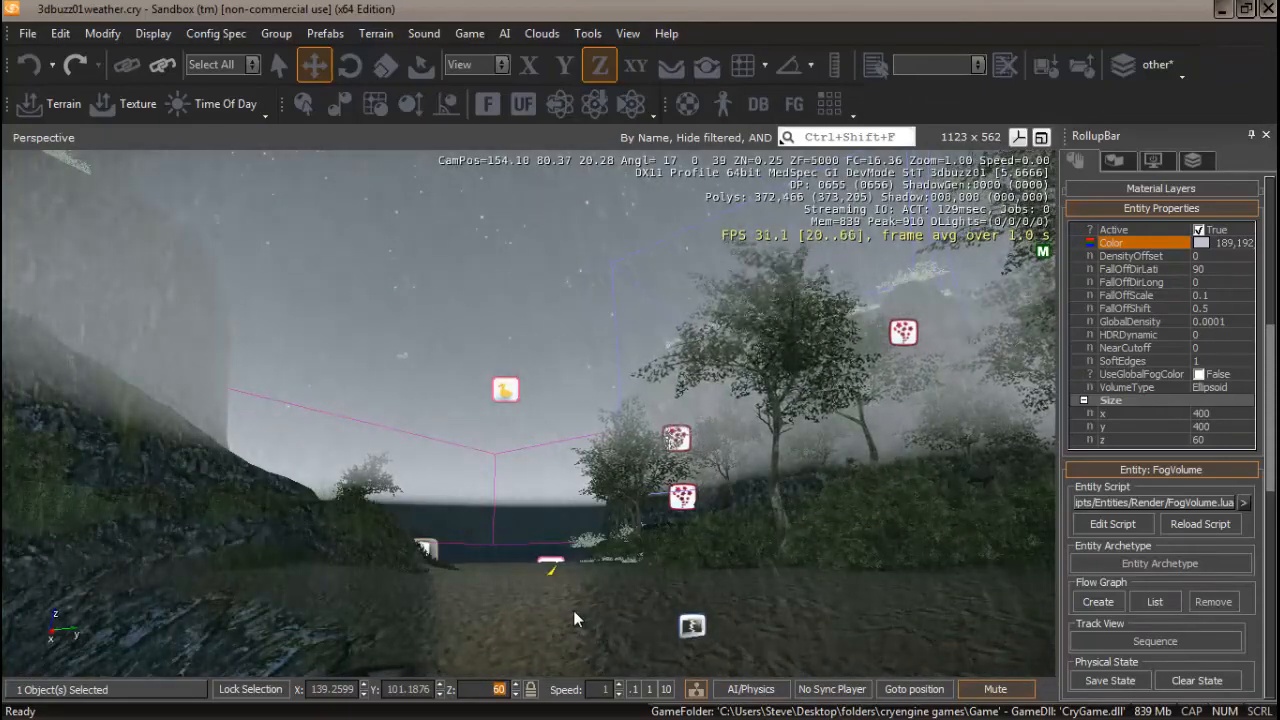
type("0")
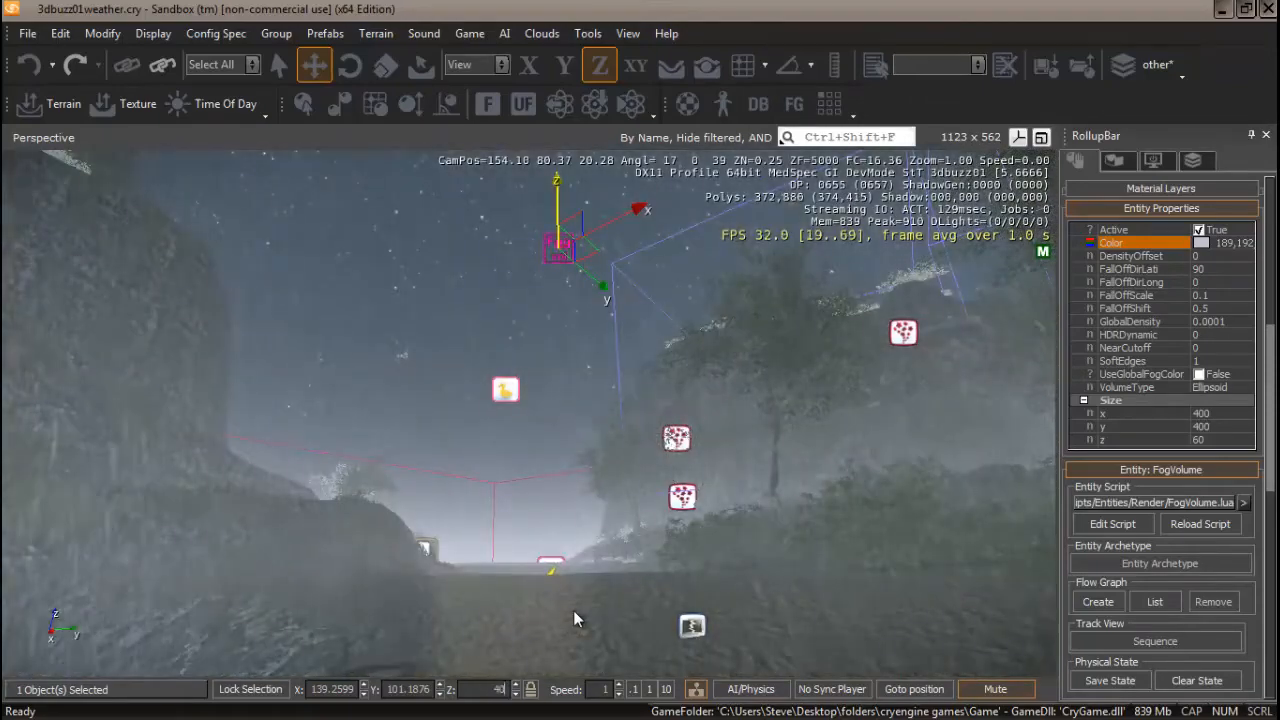
Lower the fog volume along the Z axis to a height of about 30 and check the fog along the path.
right_click_drag(580, 618, 533, 587)
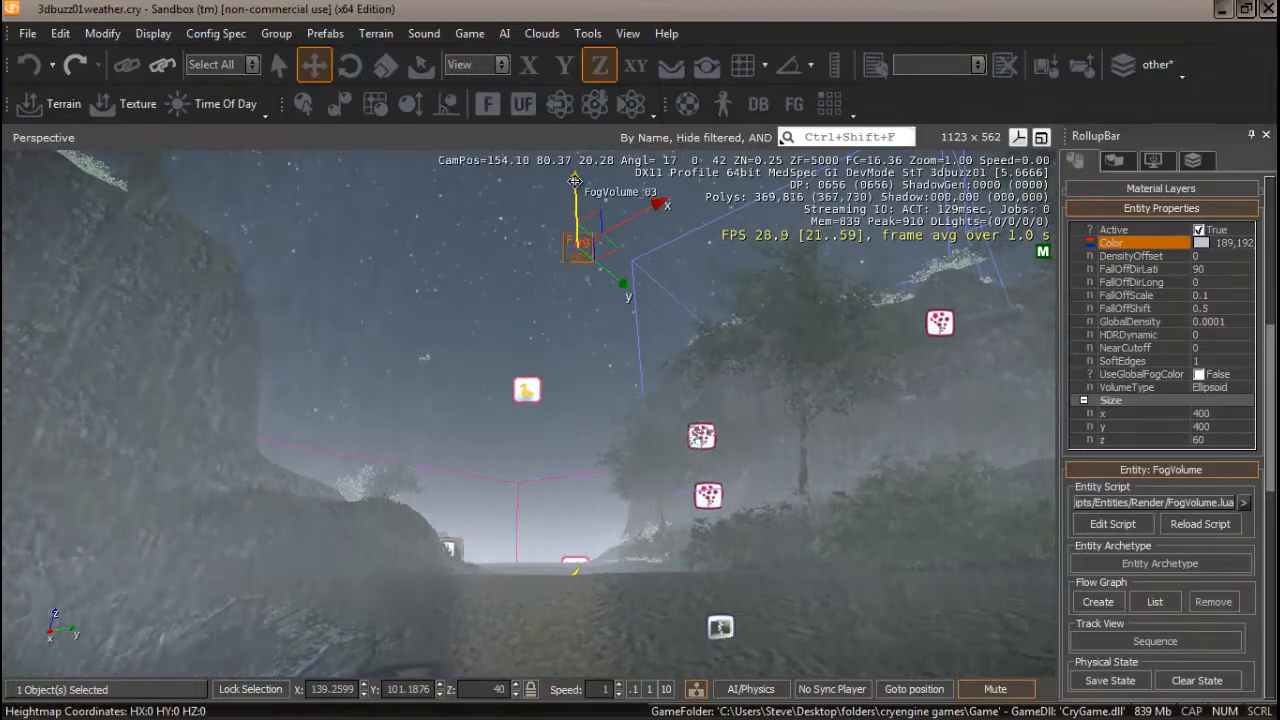
left_click_drag(575, 180, 579, 289)
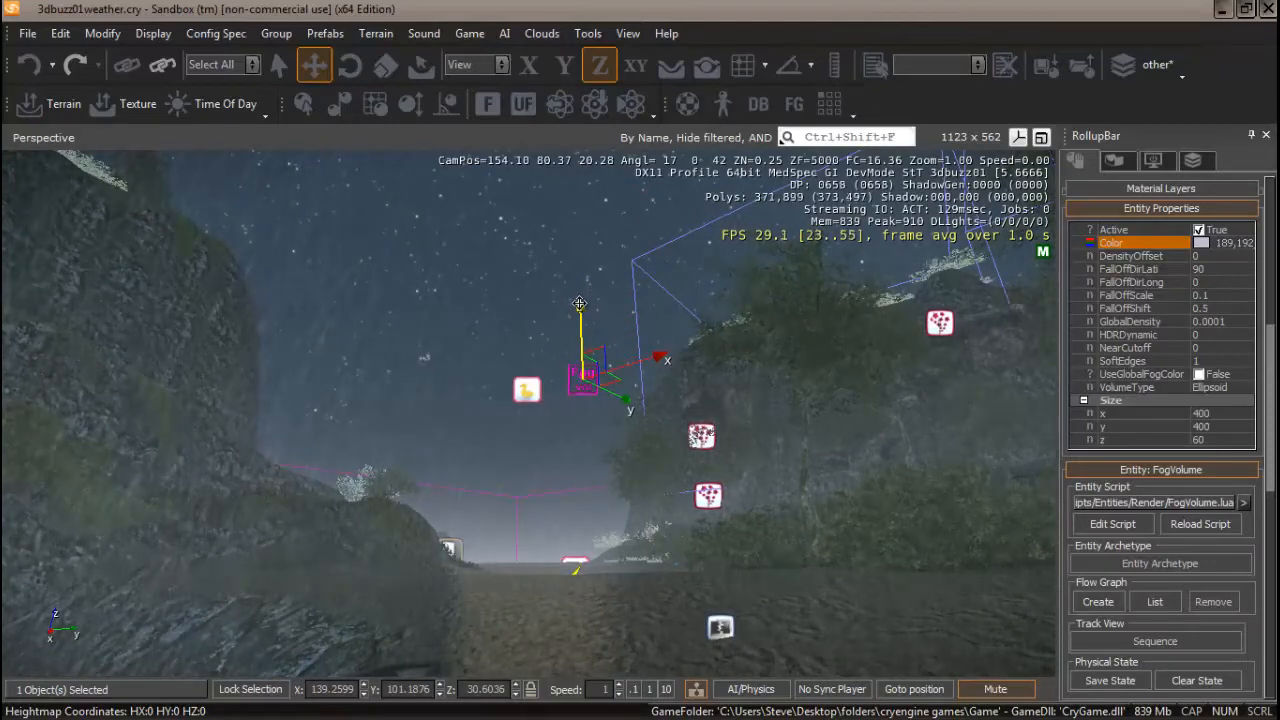
left_click_drag(579, 303, 579, 310)
right_click_drag(491, 616, 576, 584)
key("w")
key("w")
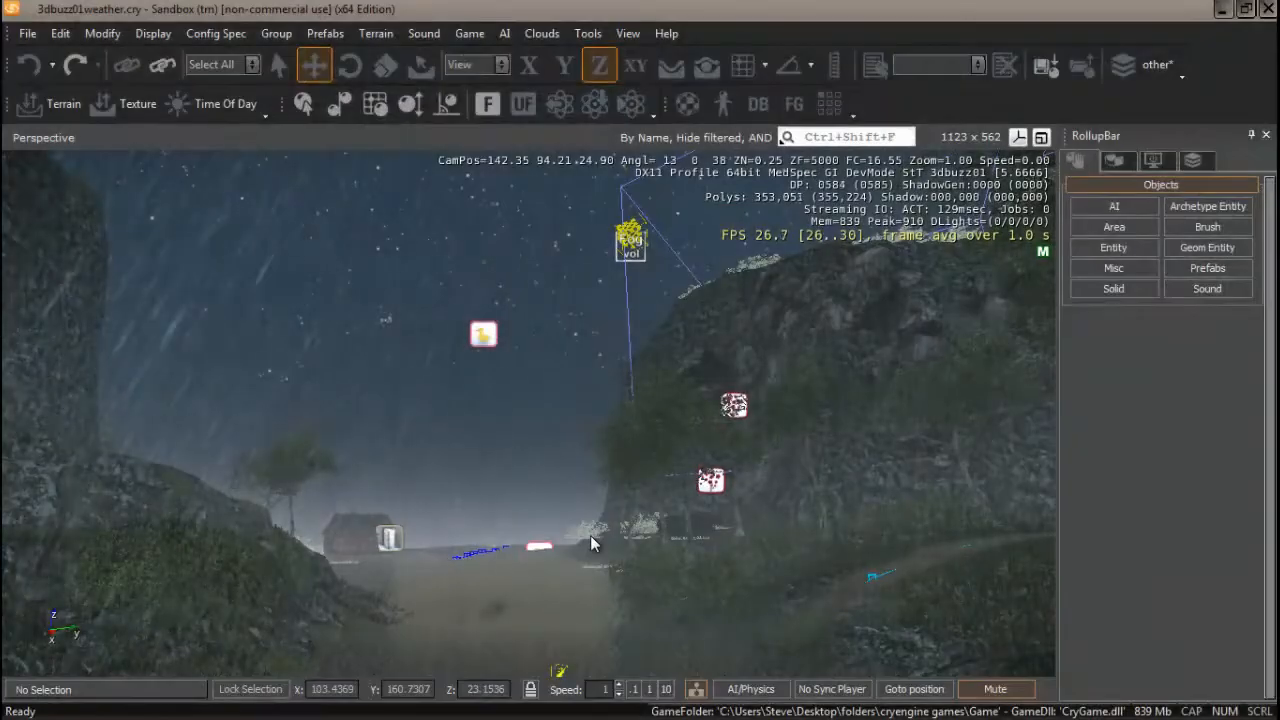
Draw a closed Shape area with ten points around the island, using the XY axis constraint.
mouse_move(590, 540)
right_mouse_down()
mouse_move(590, 526)
mouse_move(587, 569)
mouse_move(590, 535)
mouse_move(591, 546)
mouse_move(560, 529)
mouse_move(606, 534)
mouse_move(566, 542)
mouse_move(643, 549)
mouse_move(562, 523)
mouse_move(611, 544)
mouse_move(588, 535)
right_mouse_up()
key("w")
key("s")
key("w")
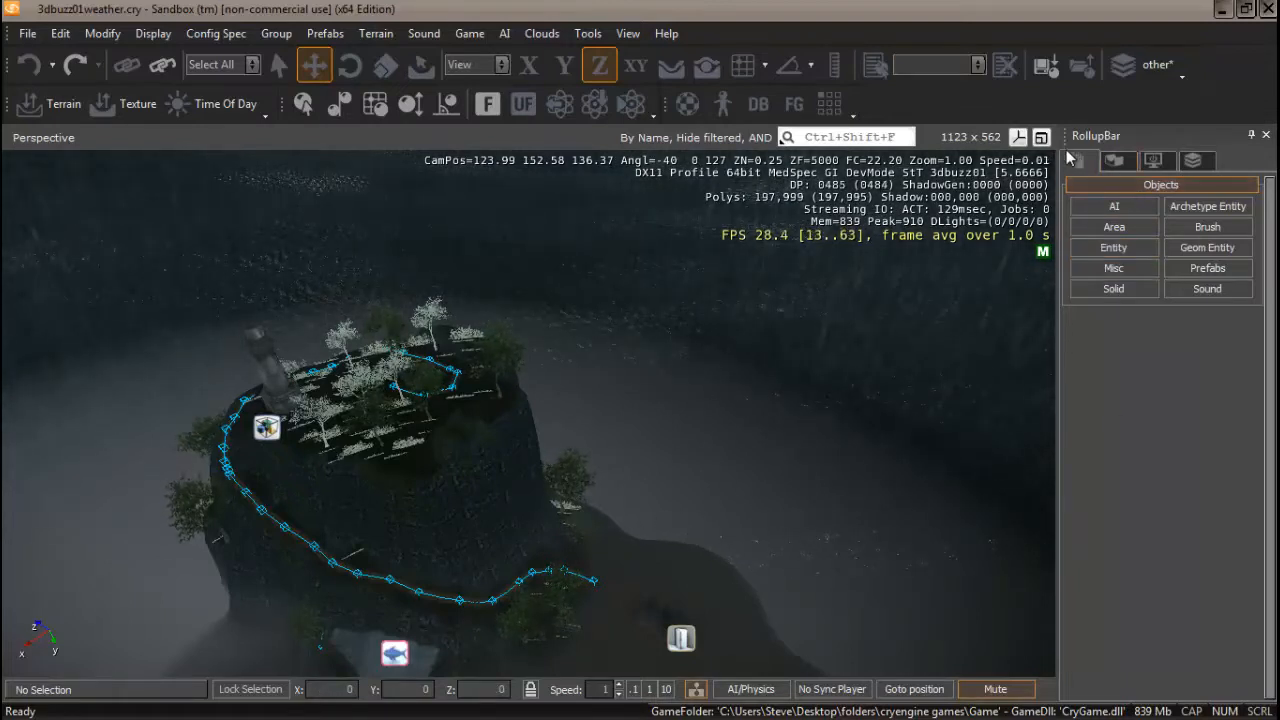
left_click(1114, 228)
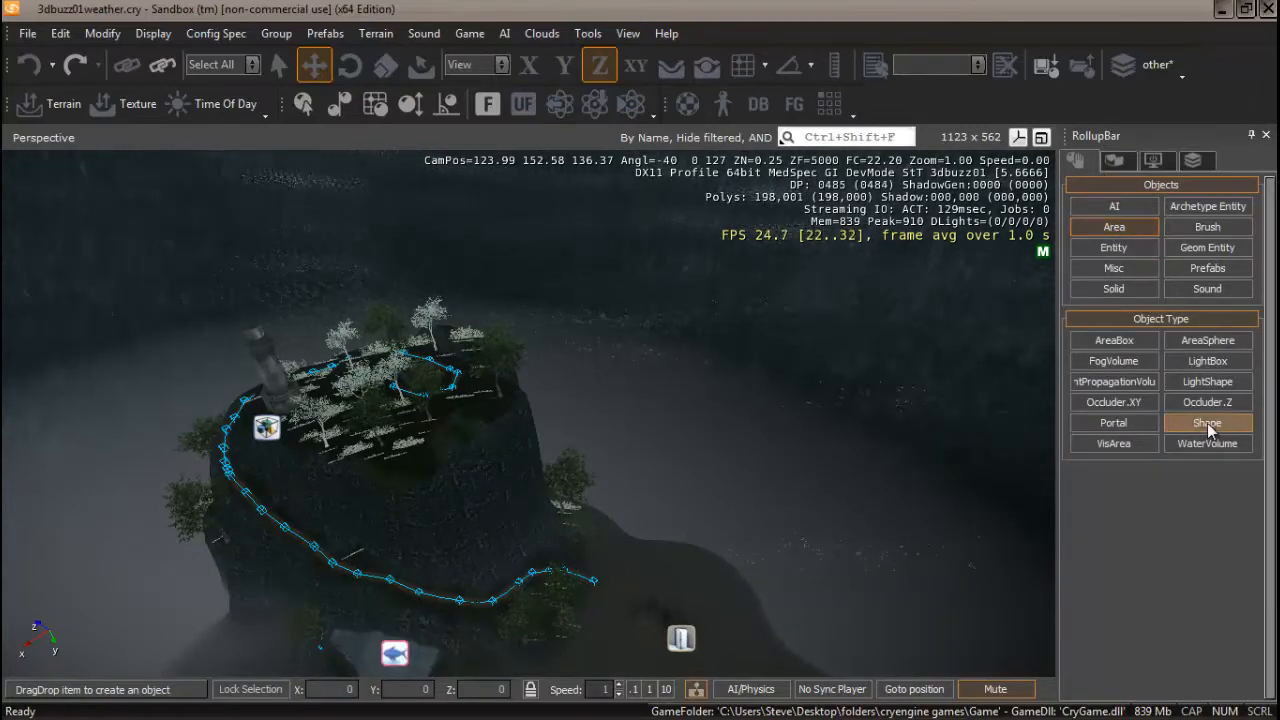
left_click(634, 66)
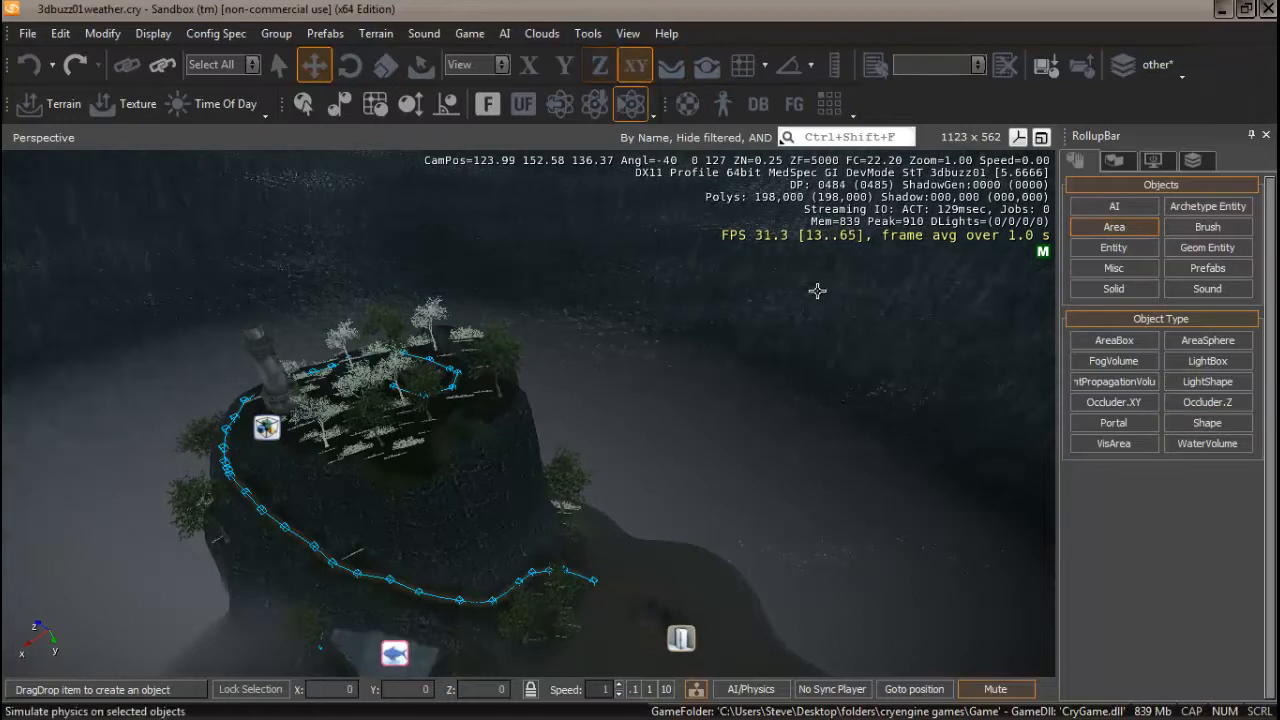
left_click(1207, 423)
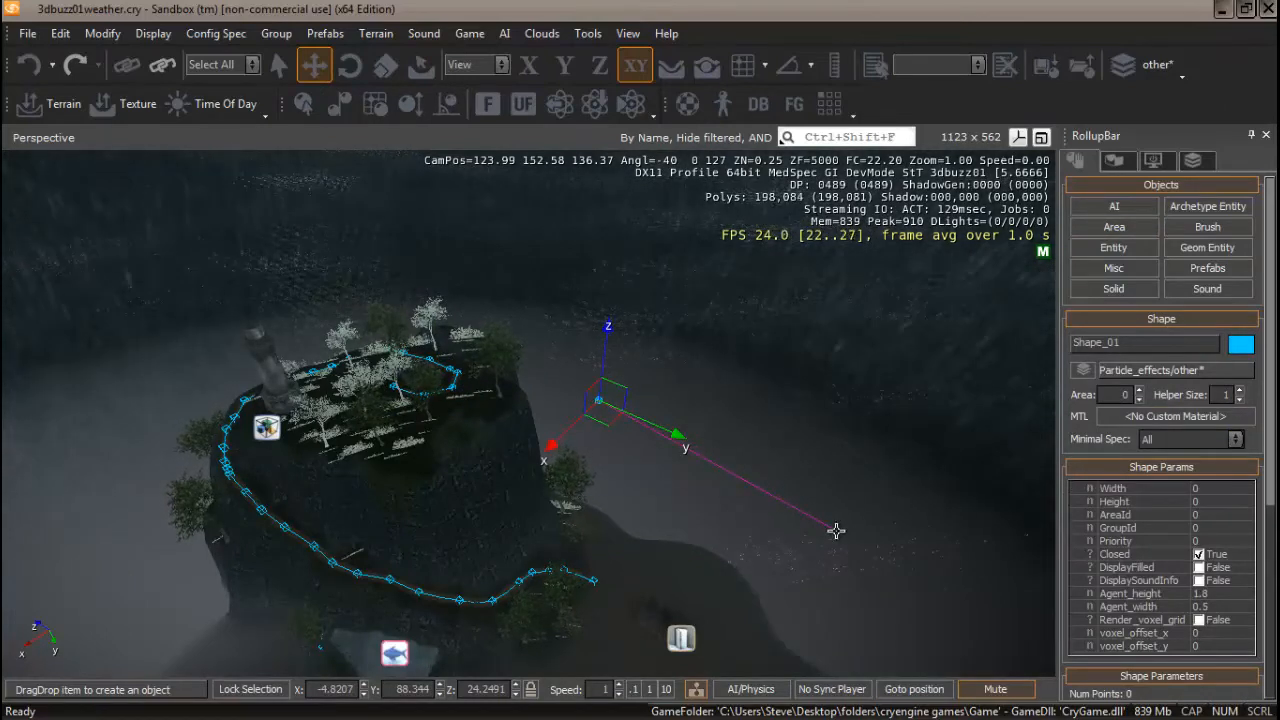
left_click(993, 672)
right_click_drag(993, 672, 996, 618)
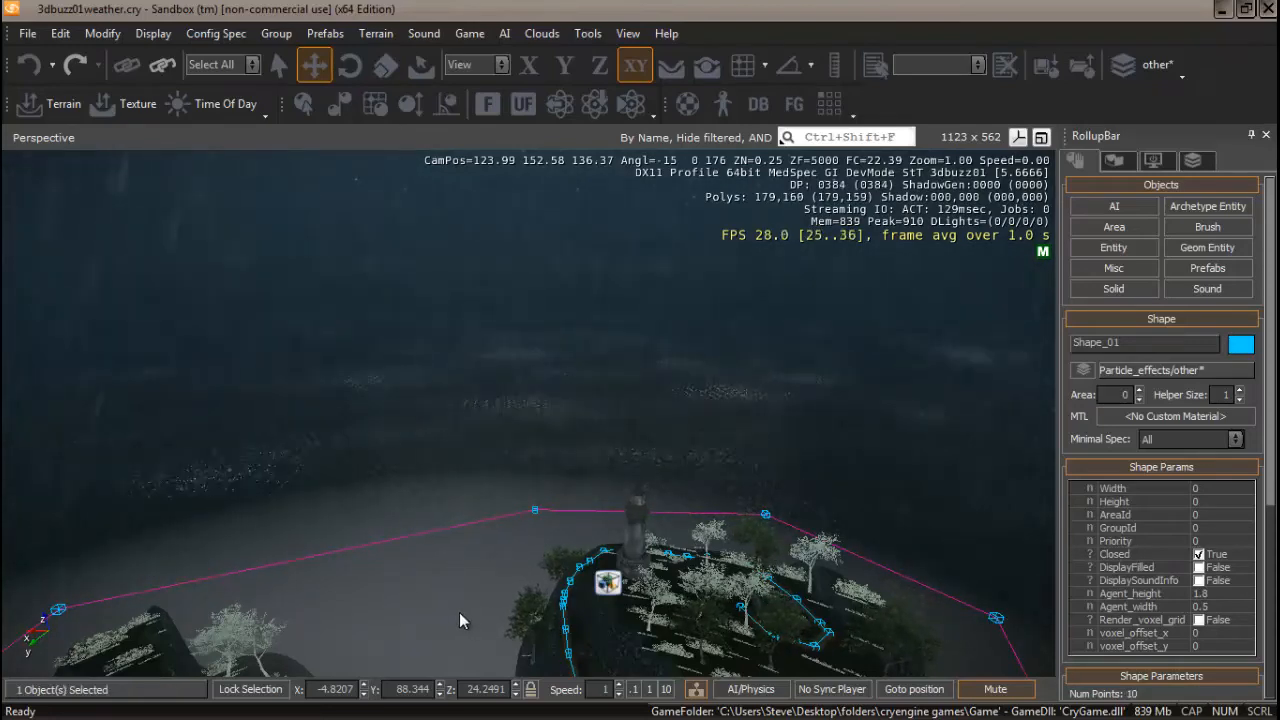
right_click_drag(459, 612, 455, 620)
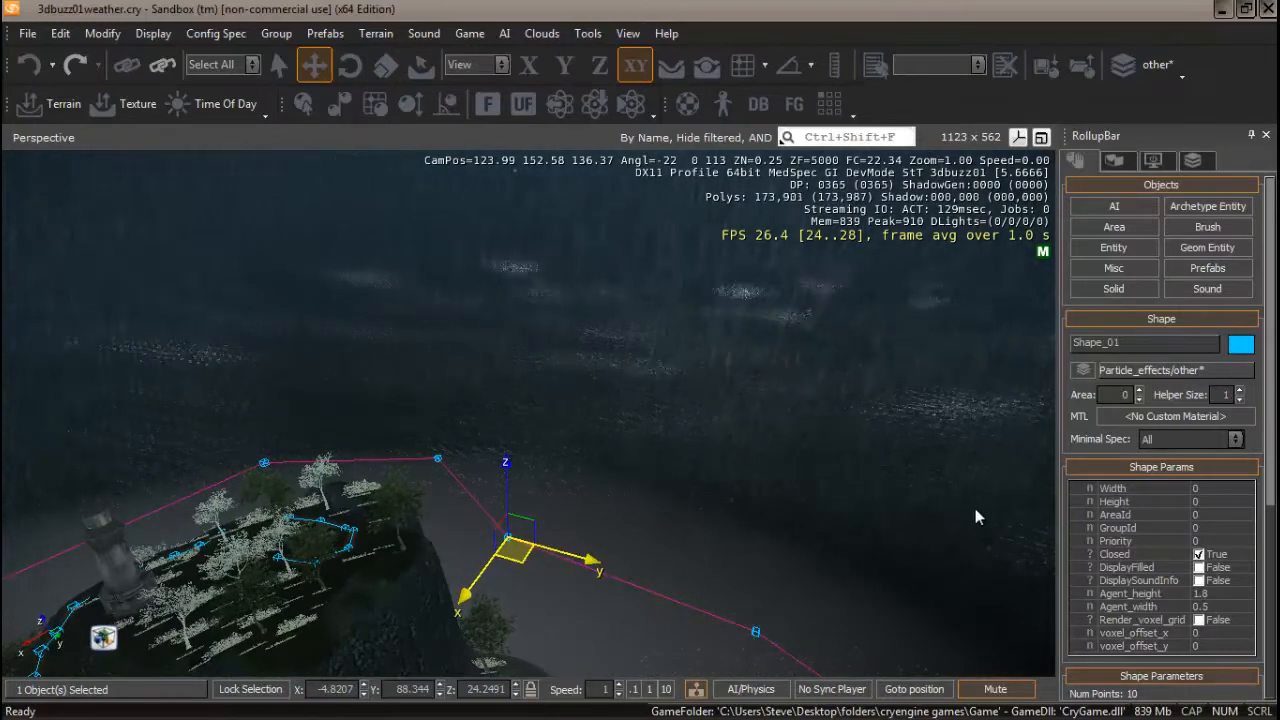
Set the new area shape's Height to 100.
left_click(1203, 500)
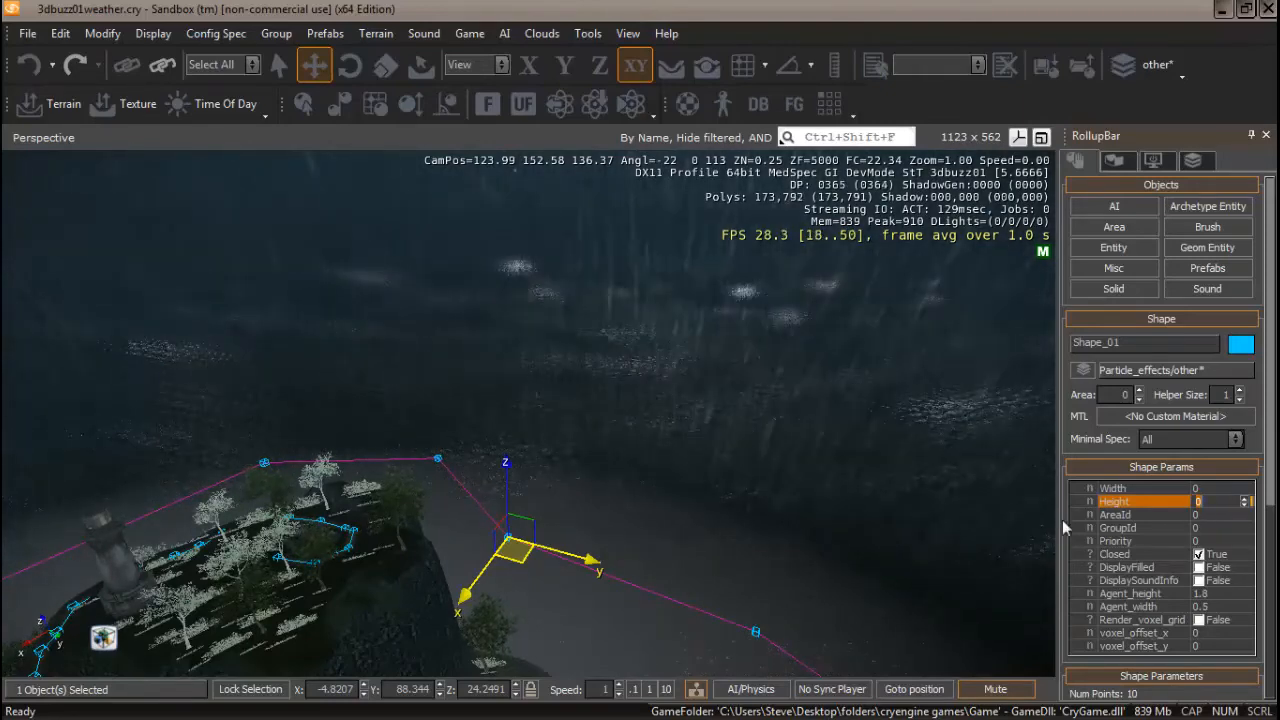
type("100")
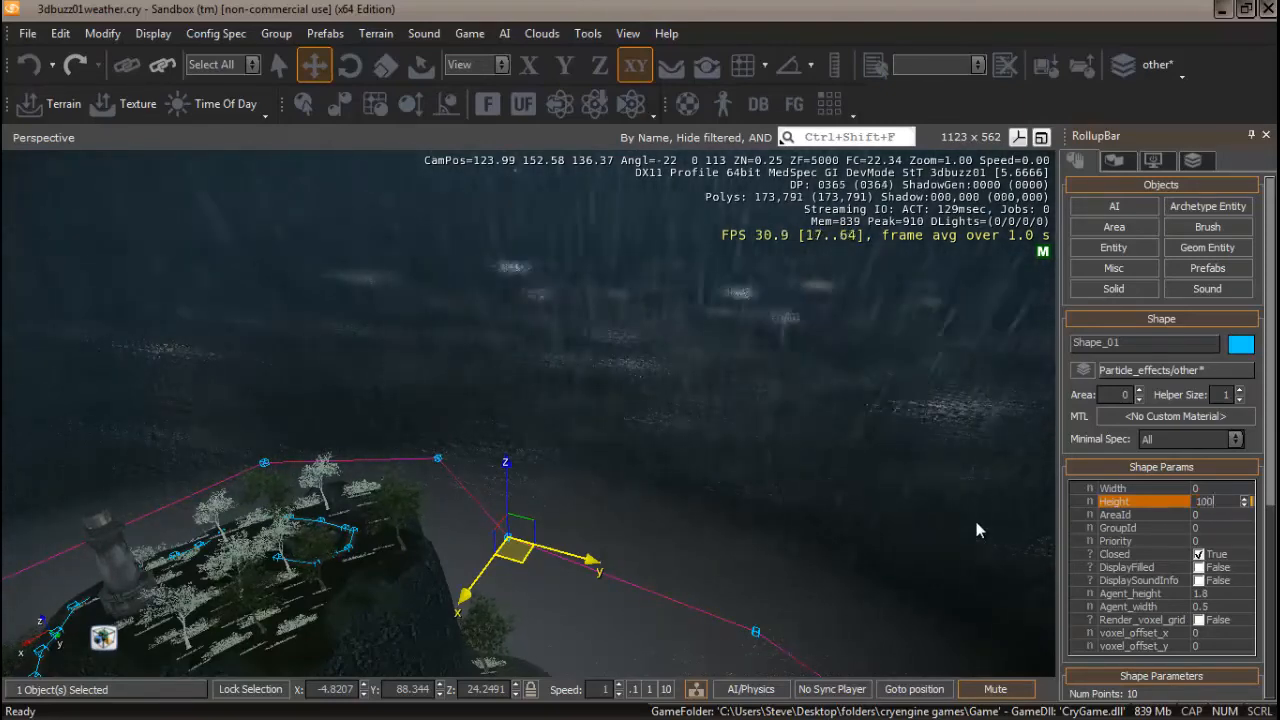
key("Return")
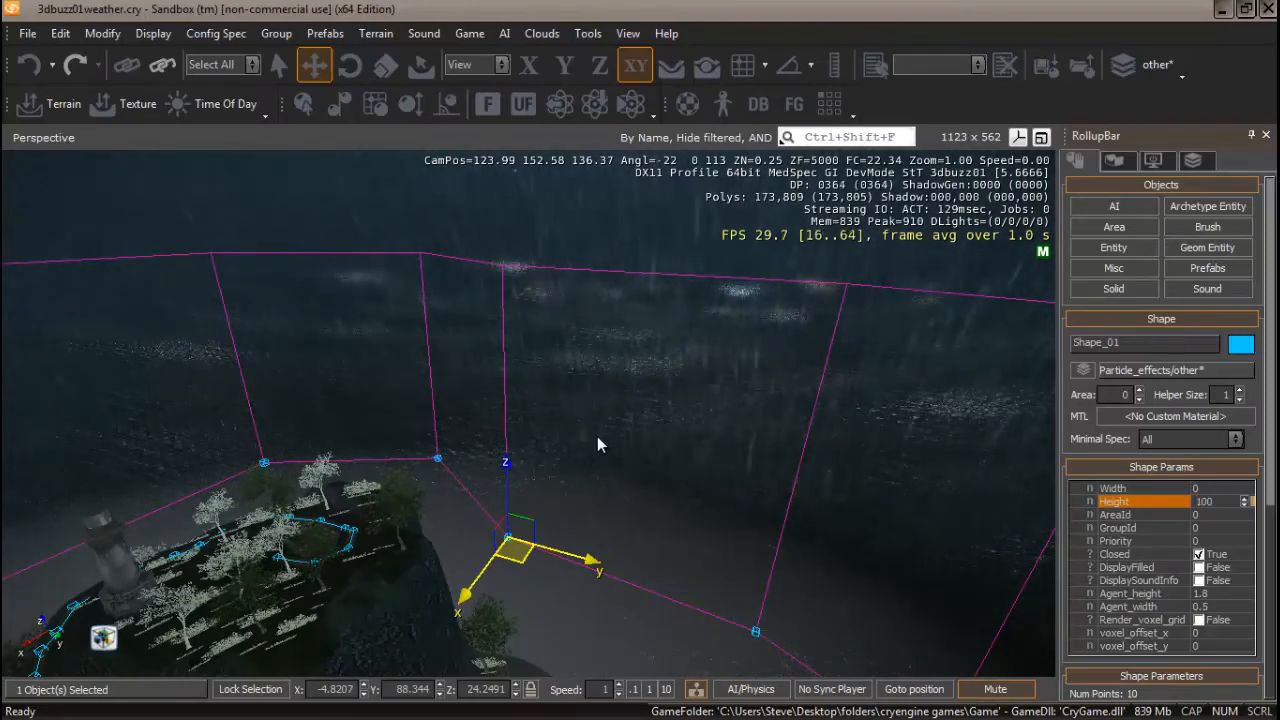
Turn on DisplayFilled for the area shape around the island and lower the shape along the Z axis to about 7.8.
right_click_drag(503, 449, 541, 446)
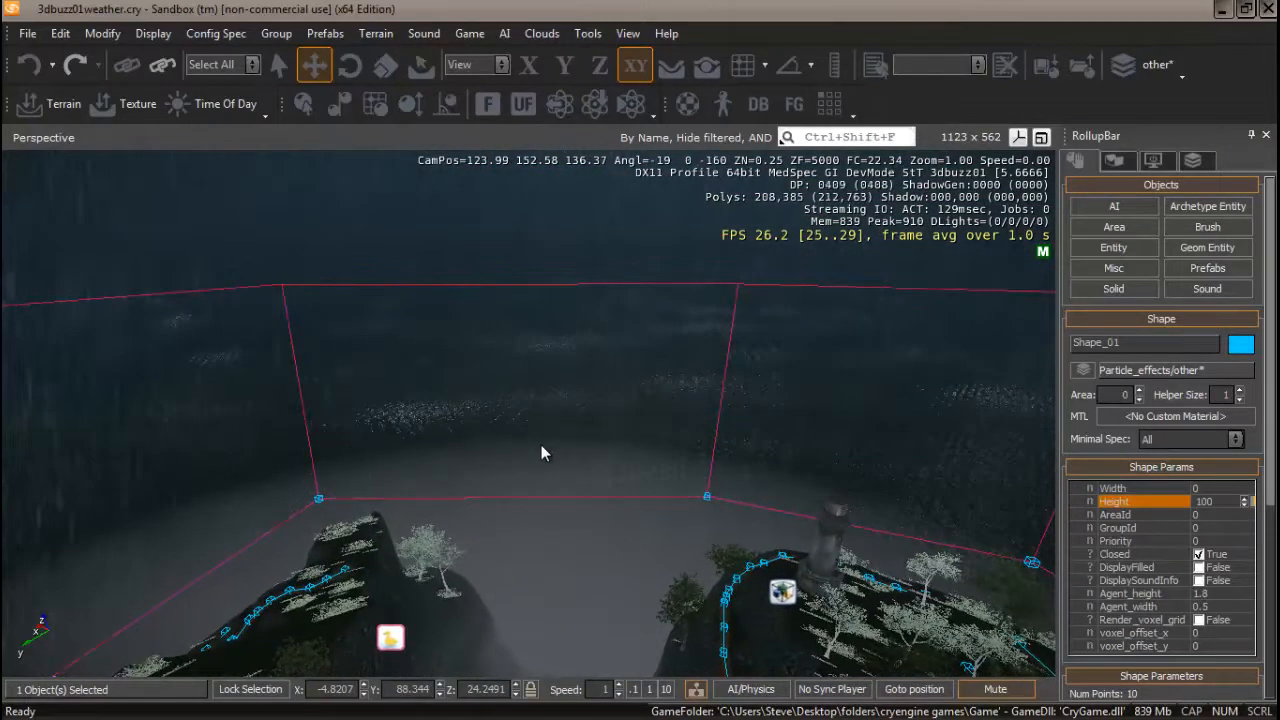
left_click(541, 447)
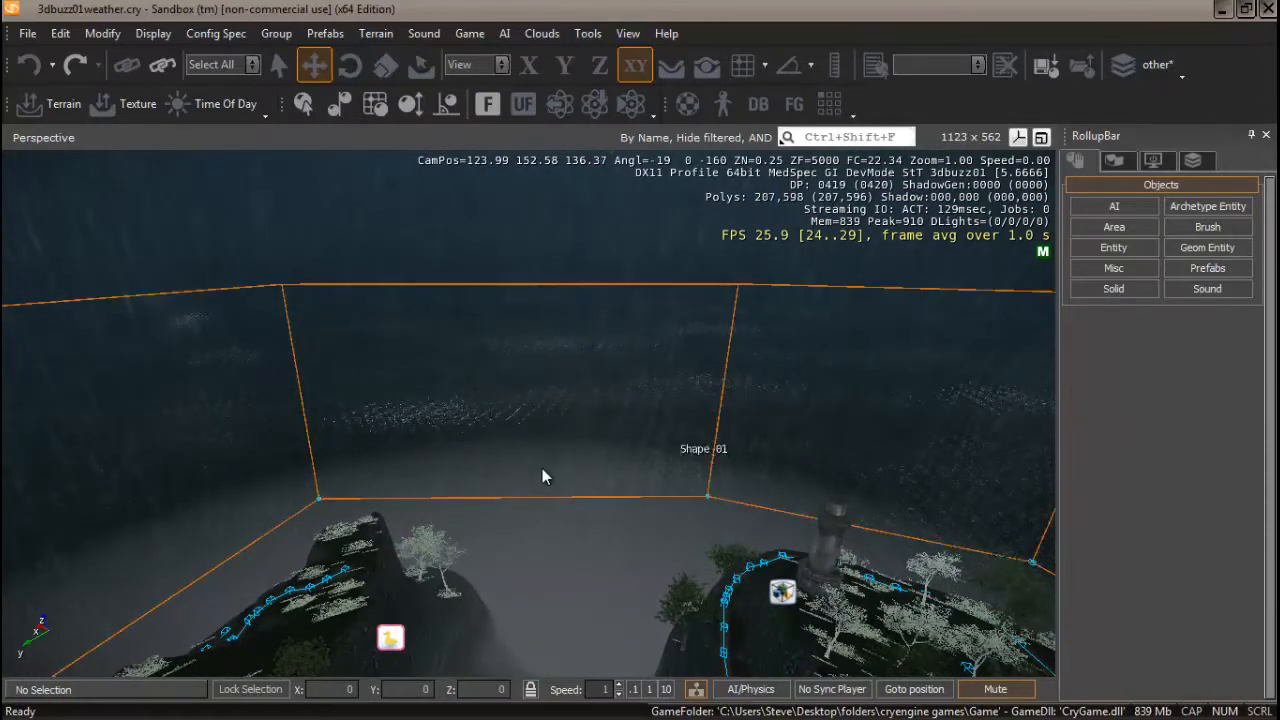
right_click_drag(543, 471, 551, 477)
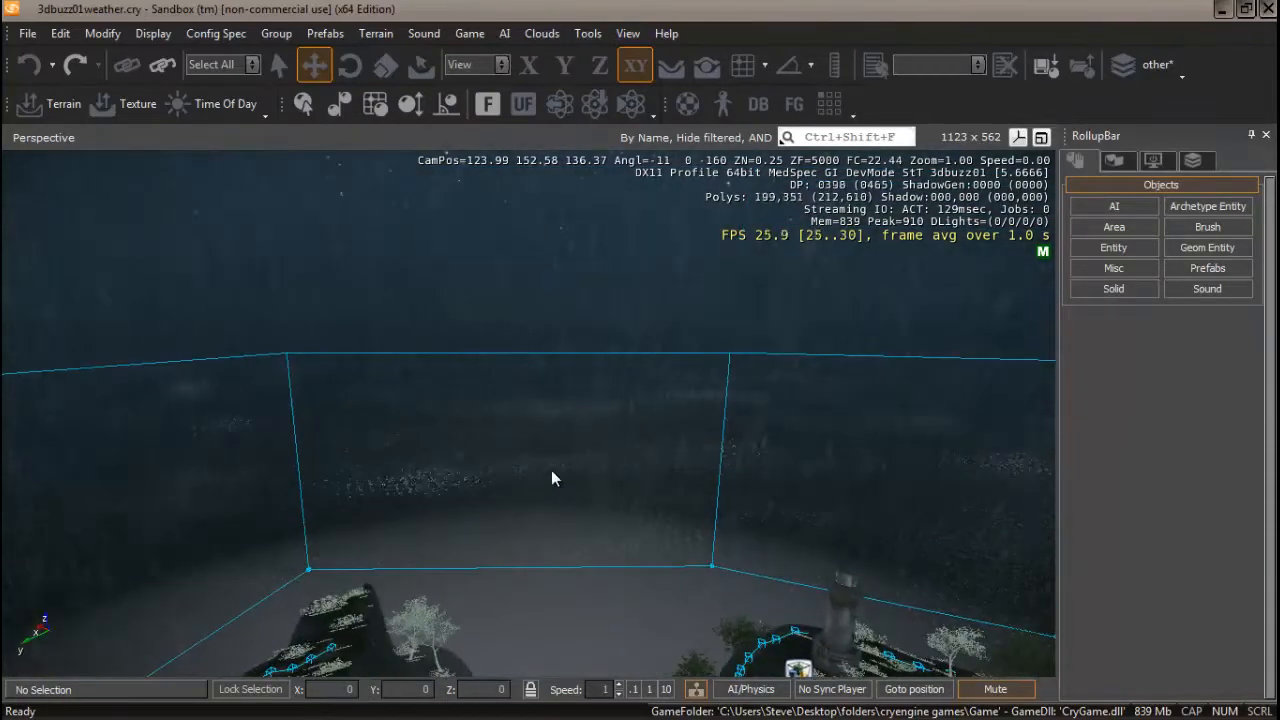
left_click(726, 353)
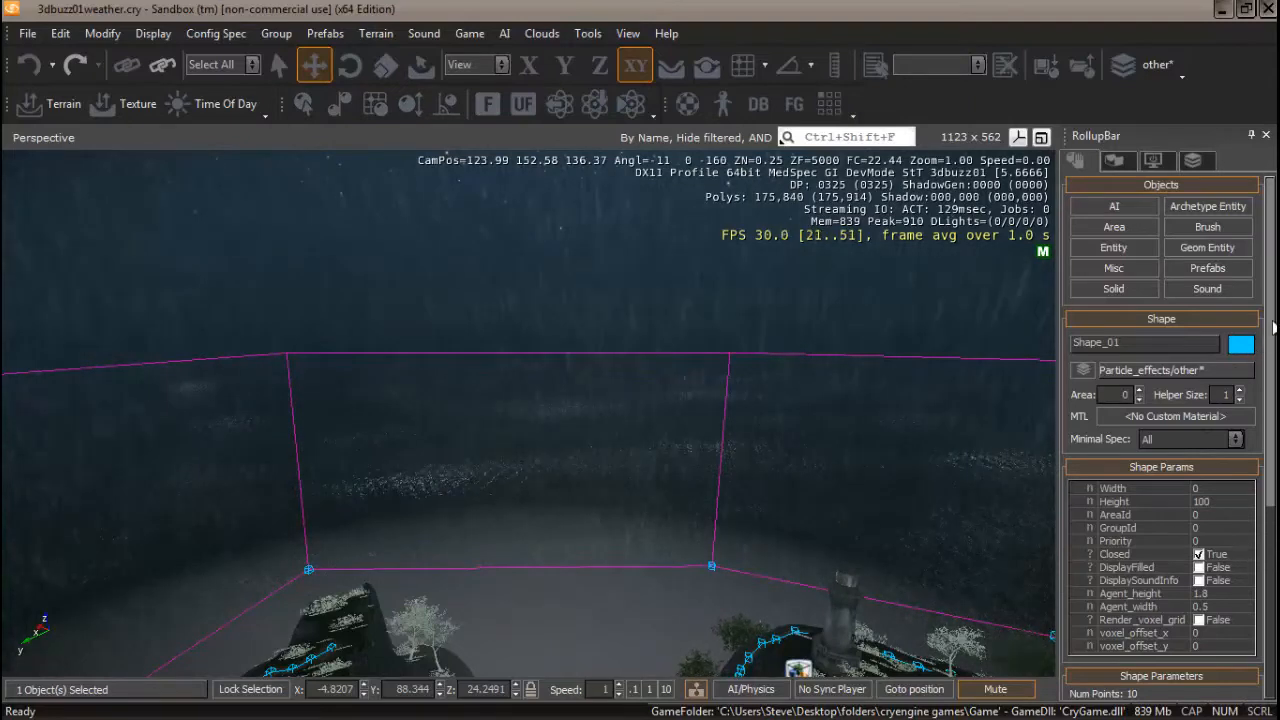
scroll(1148, 503, "down", 2)
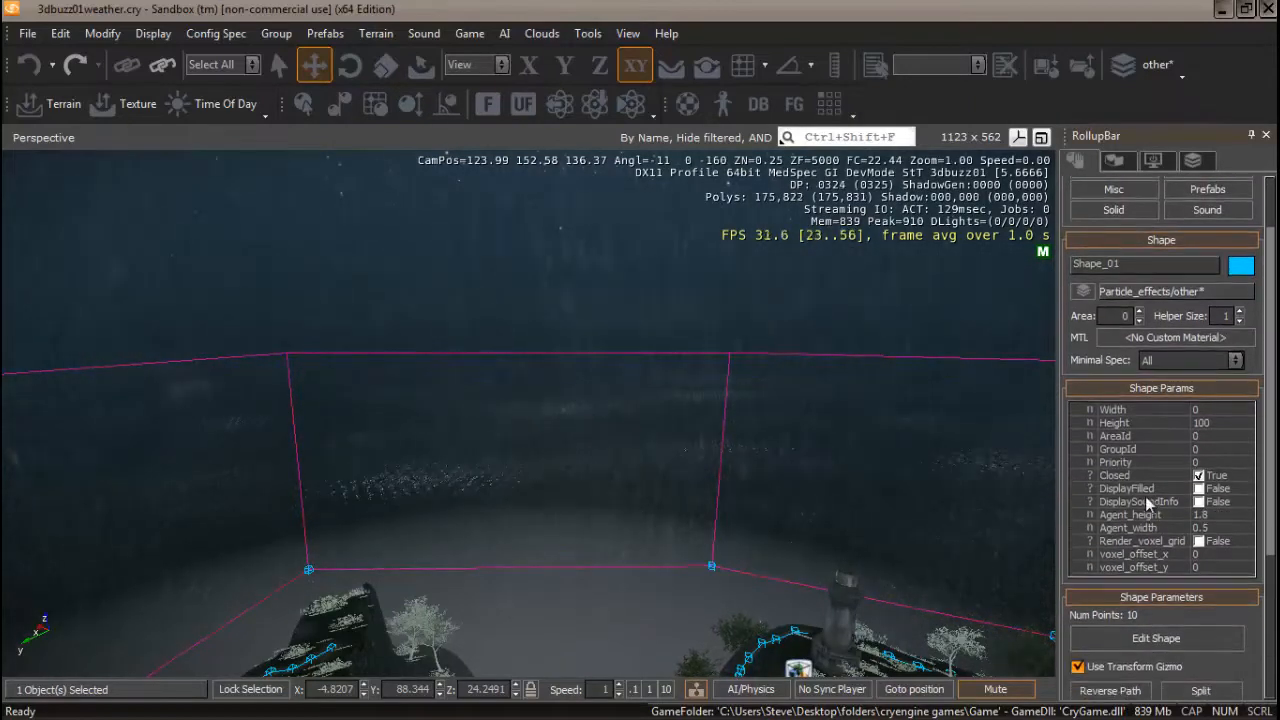
left_click(1199, 489)
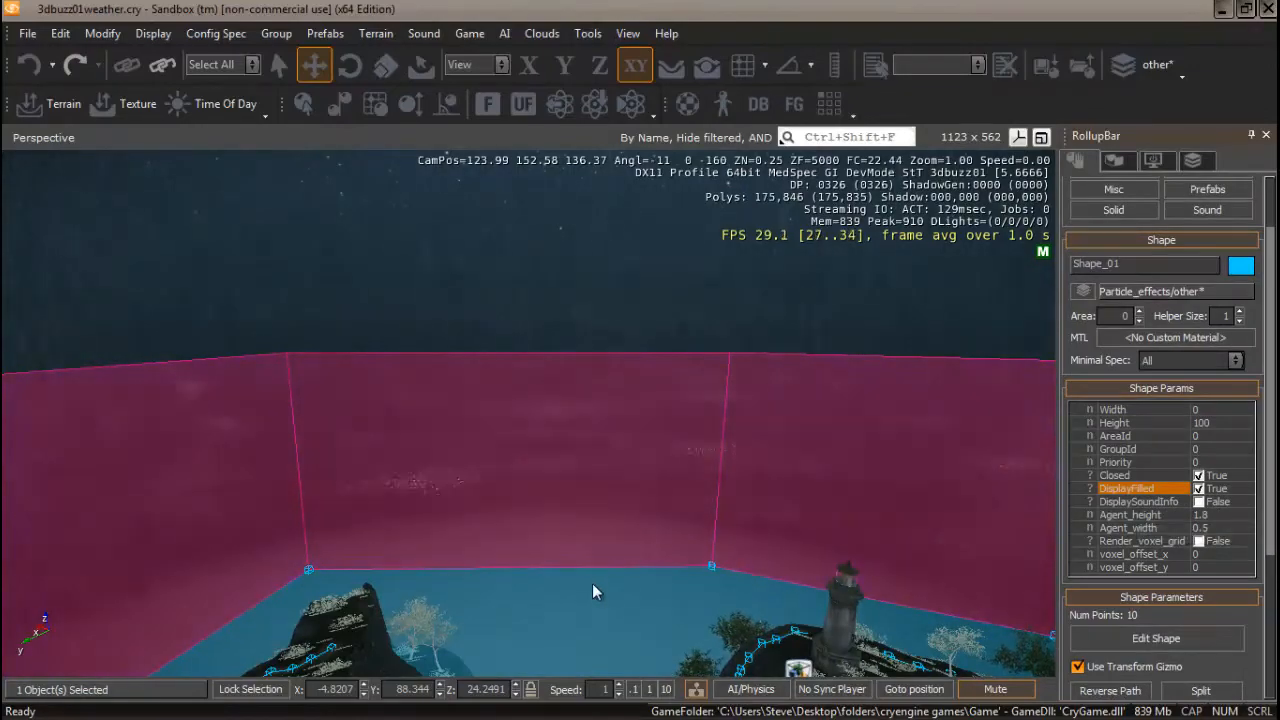
mouse_move(592, 583)
right_mouse_down()
mouse_move(563, 592)
mouse_move(601, 596)
mouse_move(544, 592)
mouse_move(637, 592)
mouse_move(587, 596)
right_mouse_up()
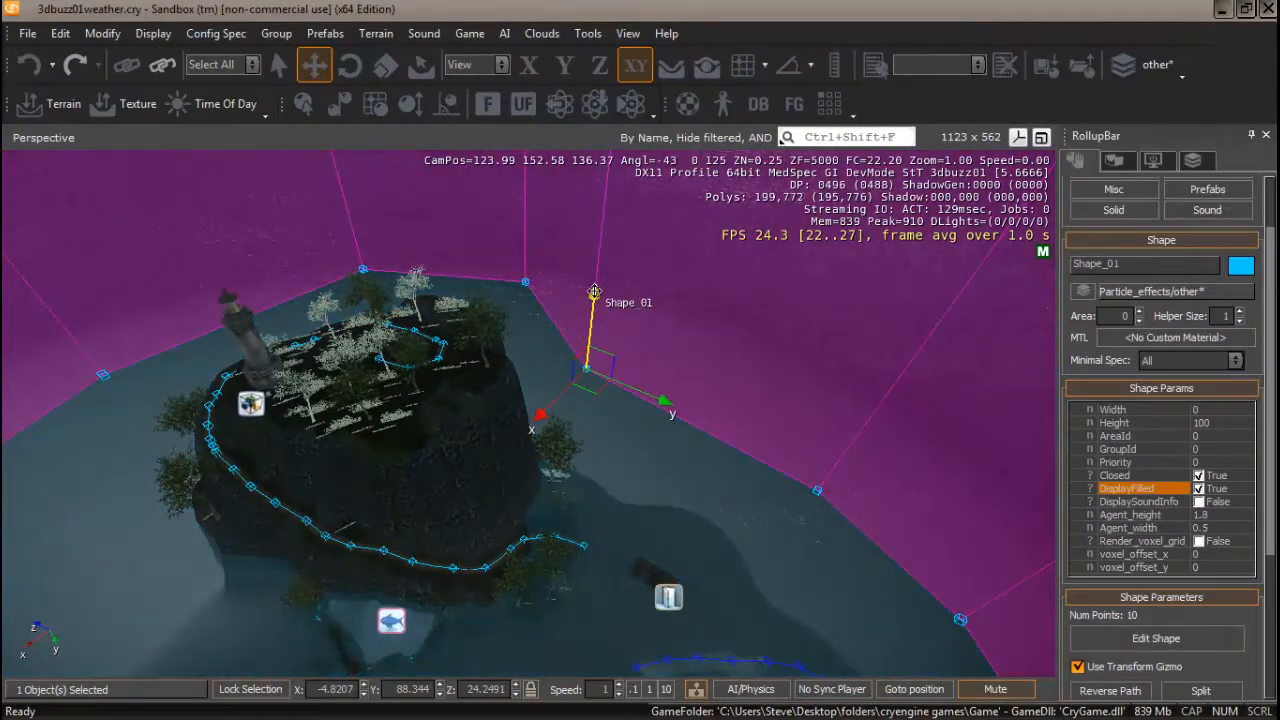
left_click_drag(593, 299, 589, 321)
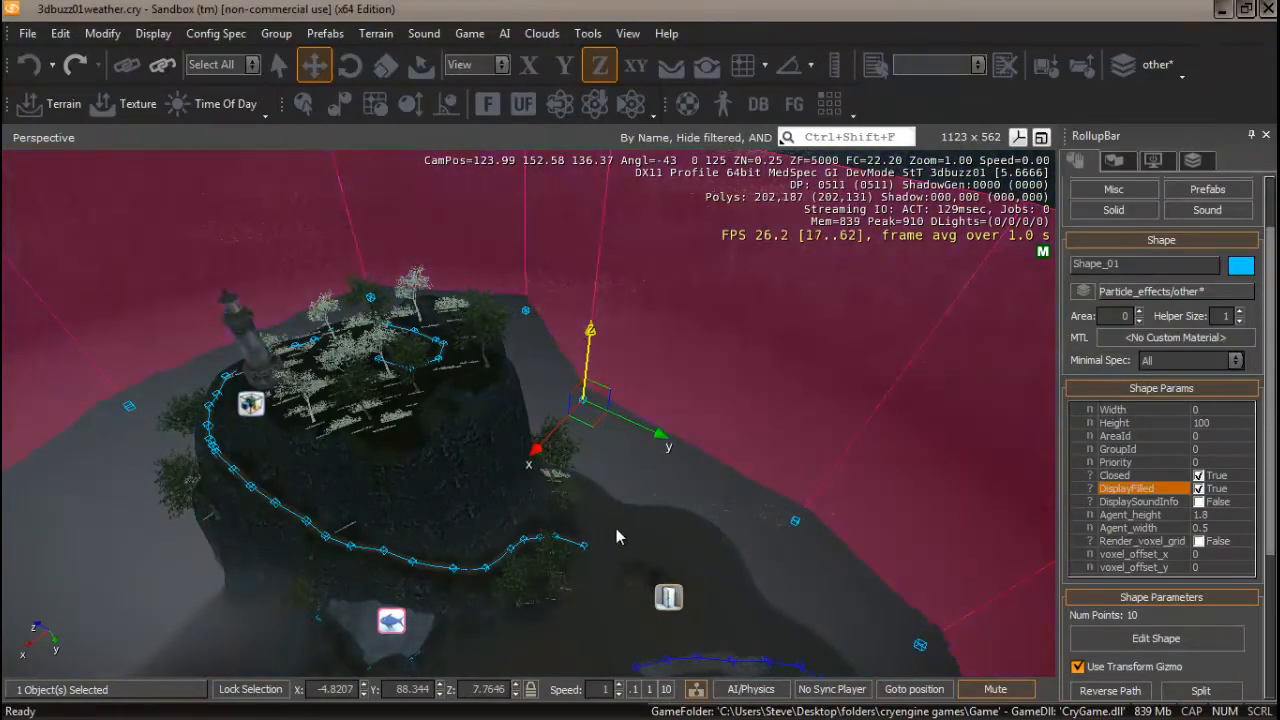
Unmute the editor's sound and test the level in game mode from the ground between the cliffs.
right_click_drag(616, 530, 545, 541)
key("w")
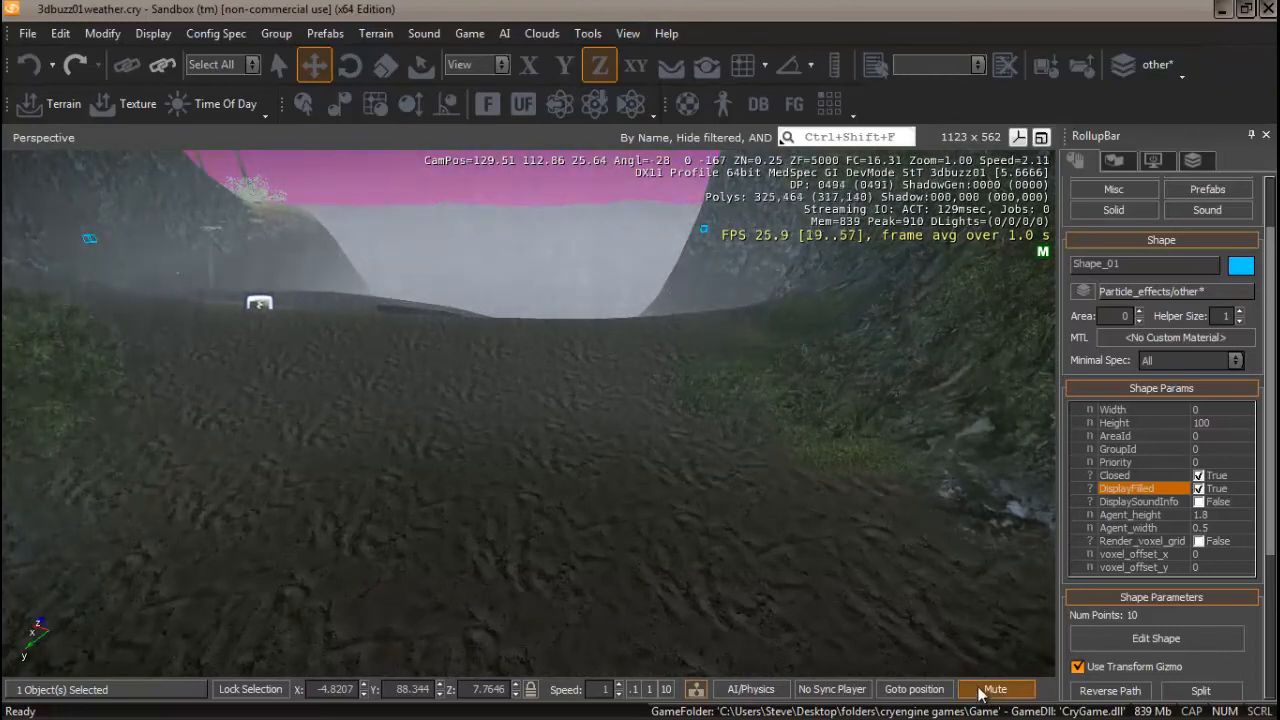
left_click(614, 509)
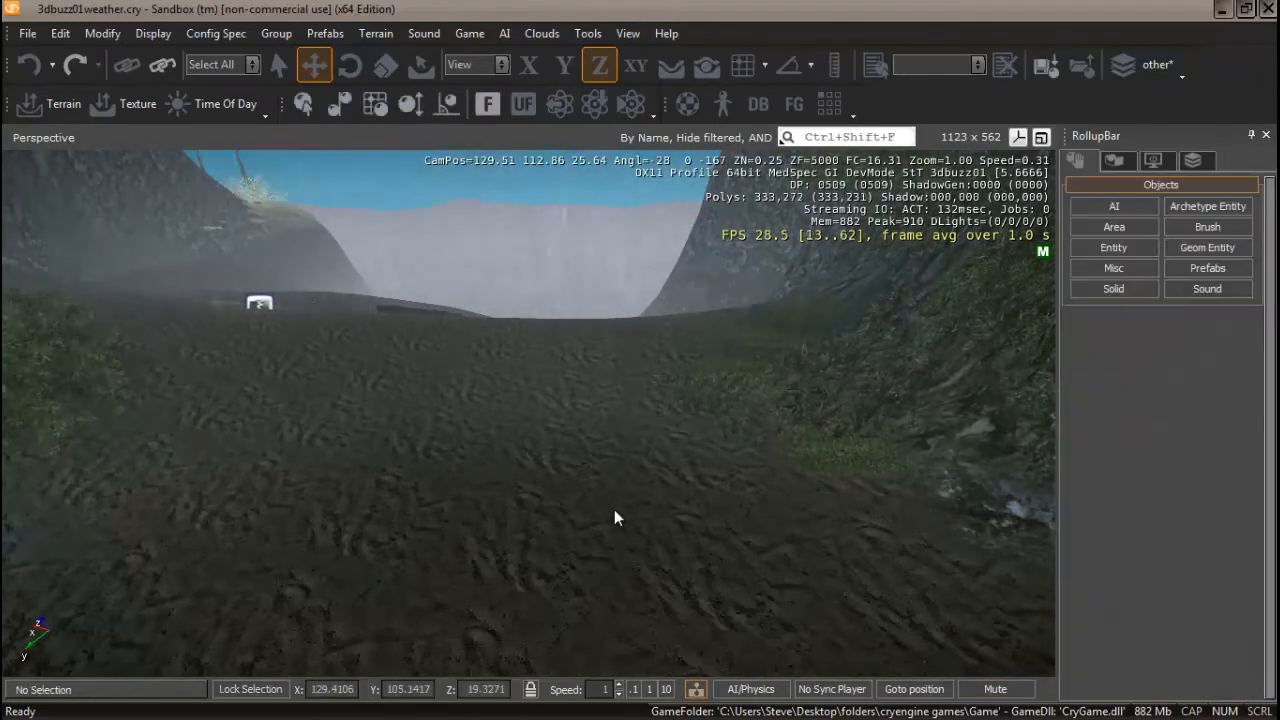
key("ctrl+g")
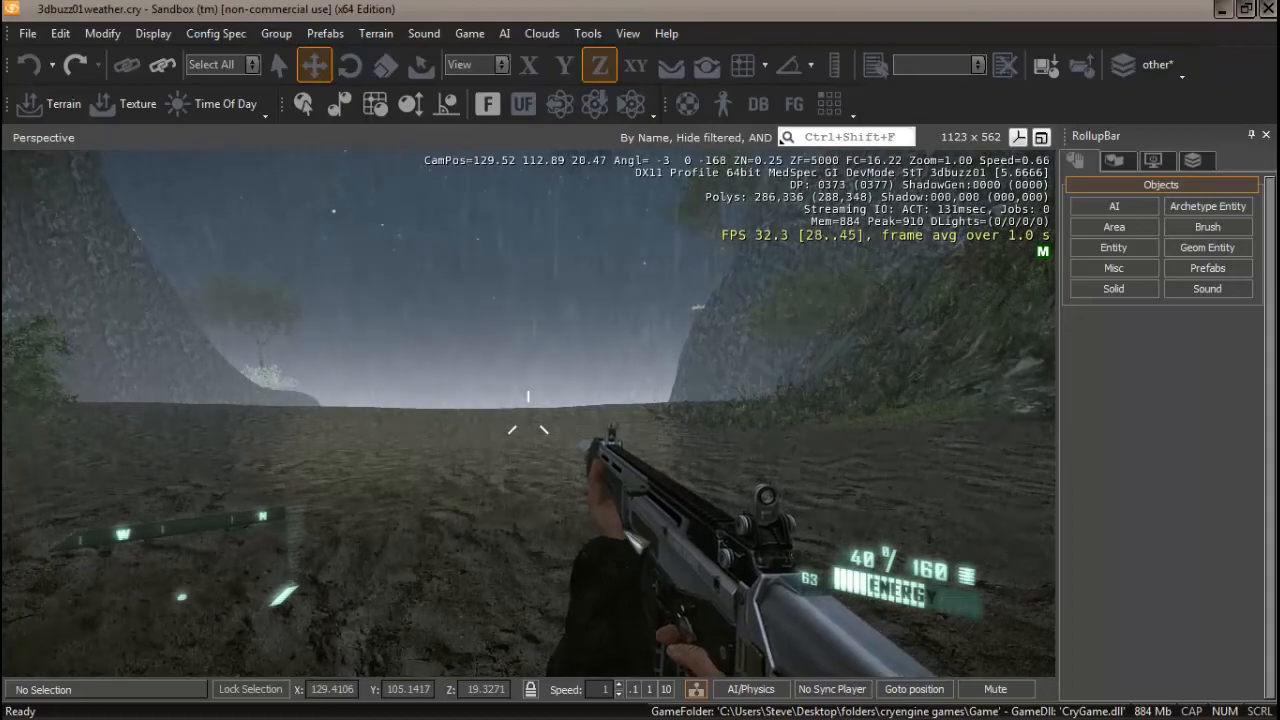
key("Escape")
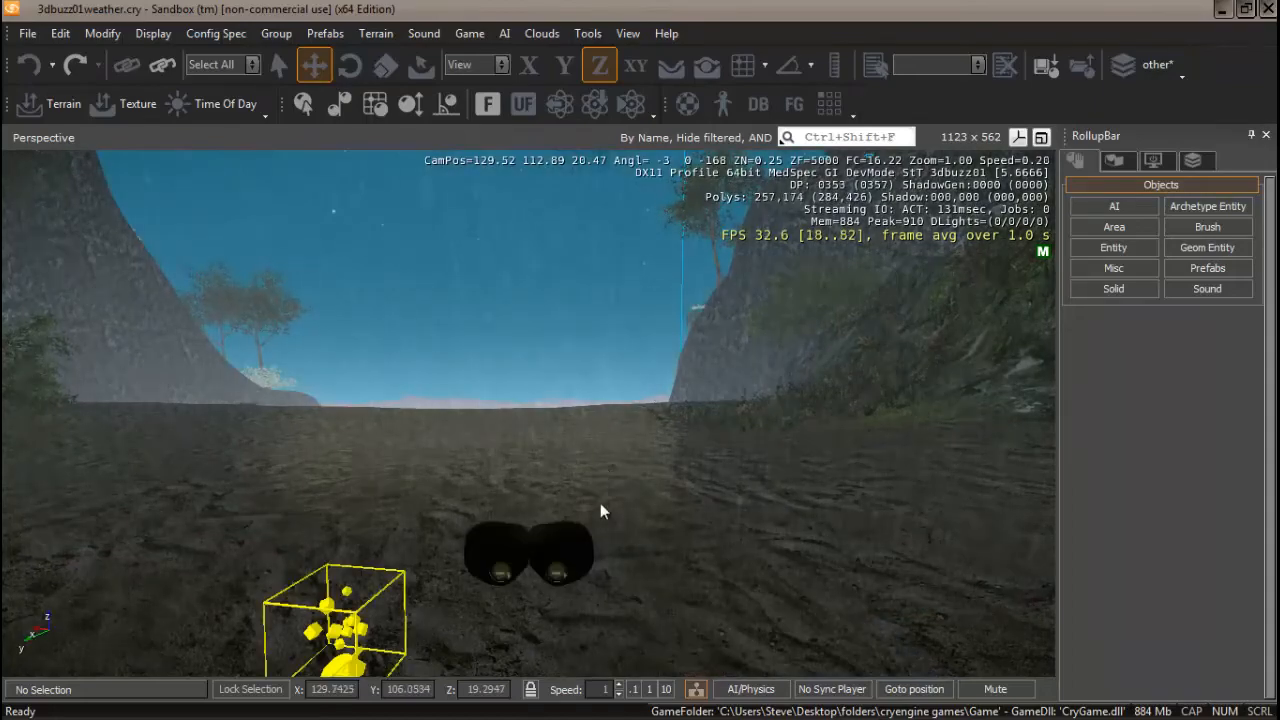
Place an AmbientVolume sound object on the ground between the cliffs, using the terrain-following constraint.
right_click_drag(600, 510, 607, 457)
key("s")
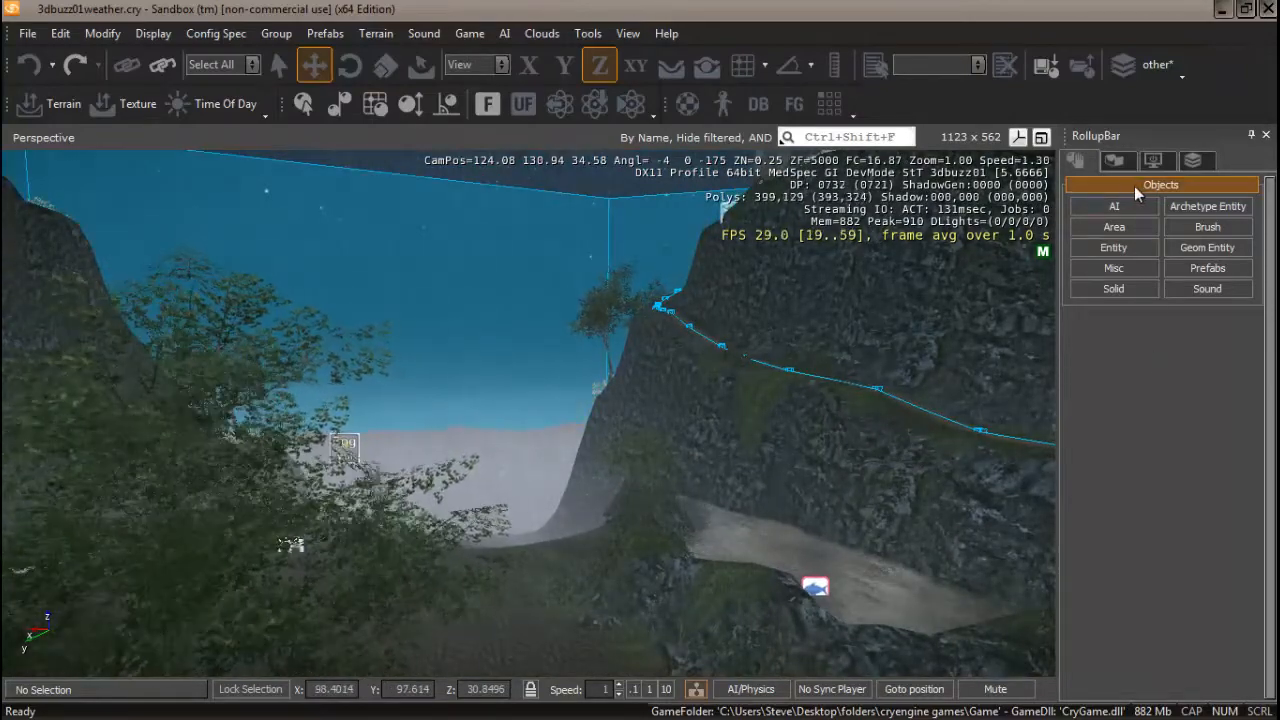
left_click(1209, 289)
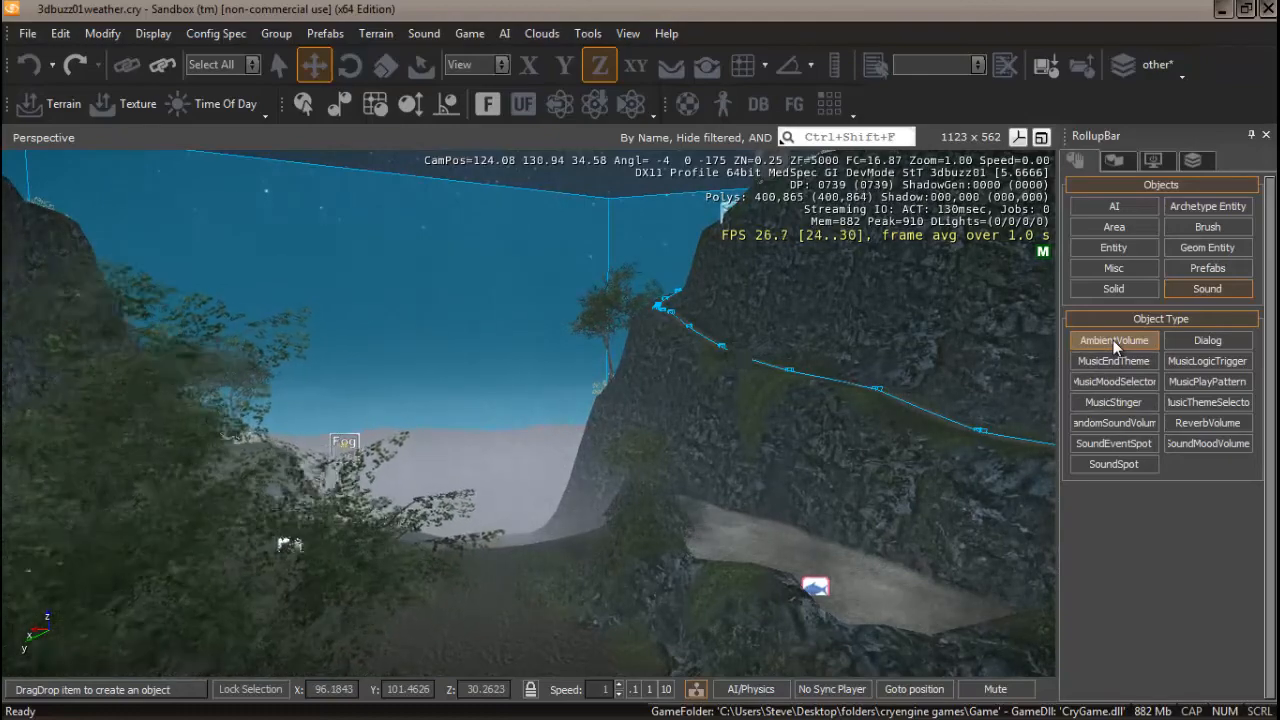
left_click(668, 71)
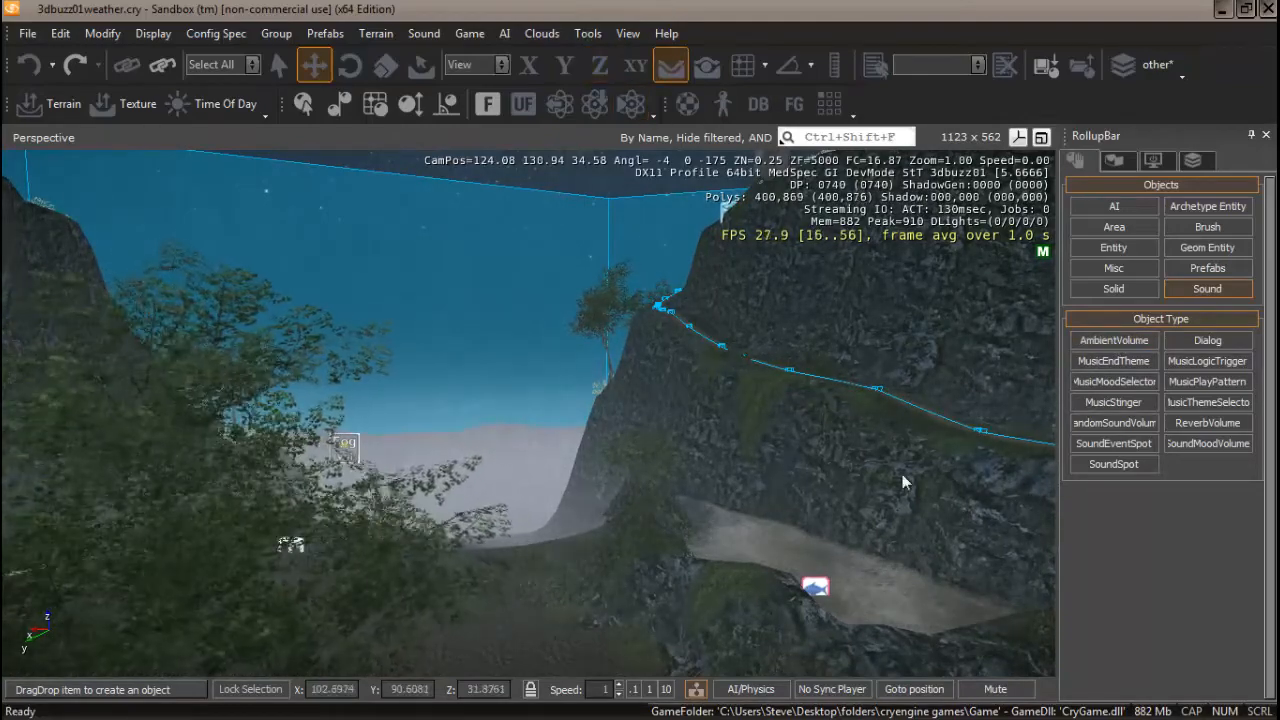
left_click(1114, 340)
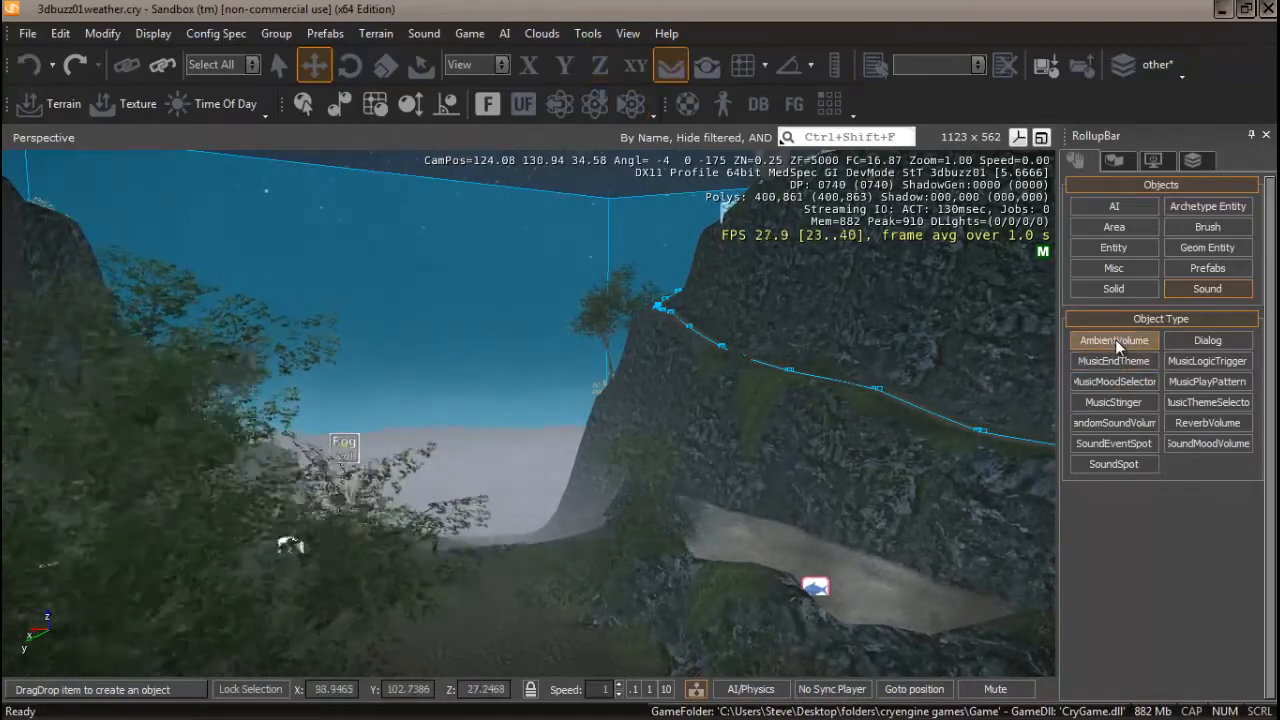
key("Escape")
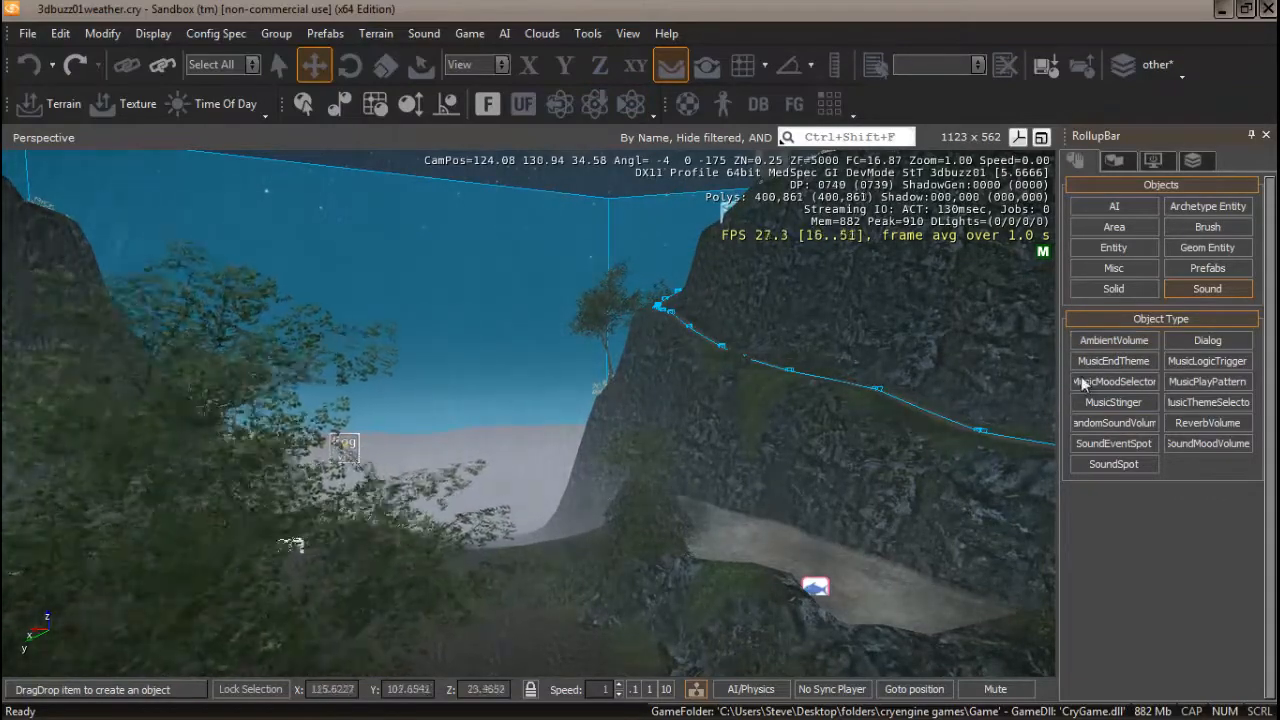
left_click(1108, 343)
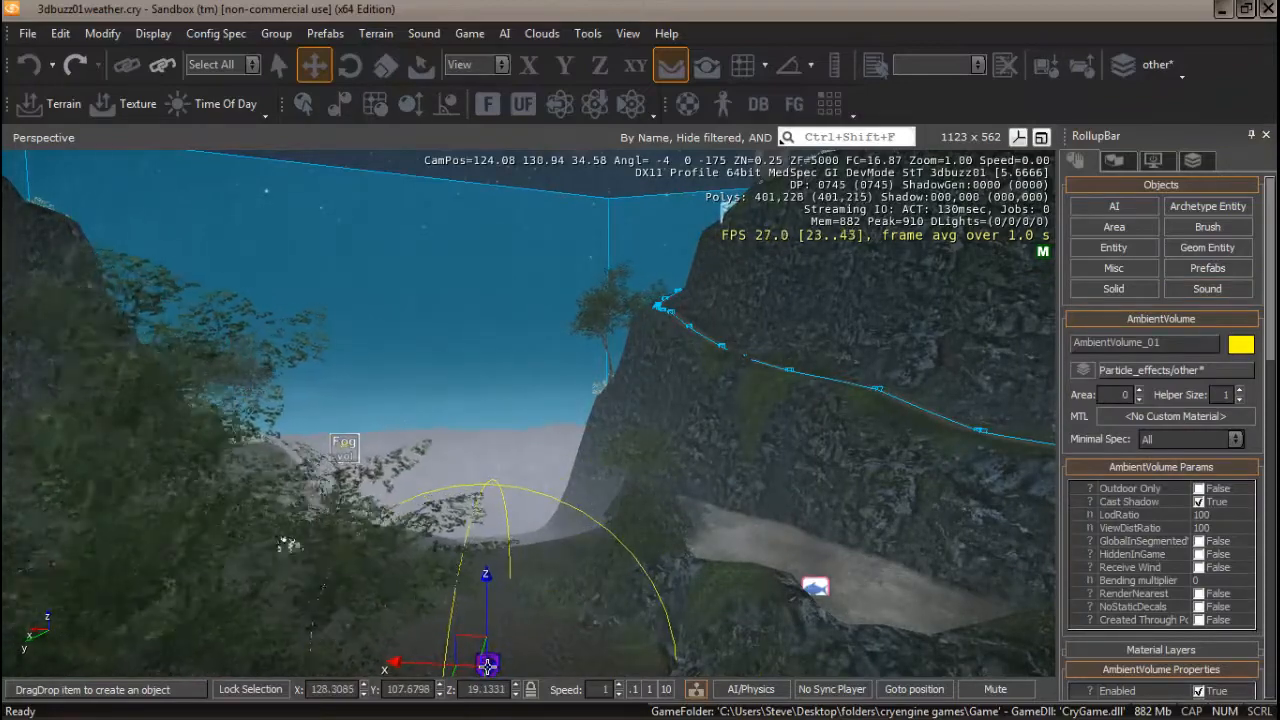
left_click(487, 665)
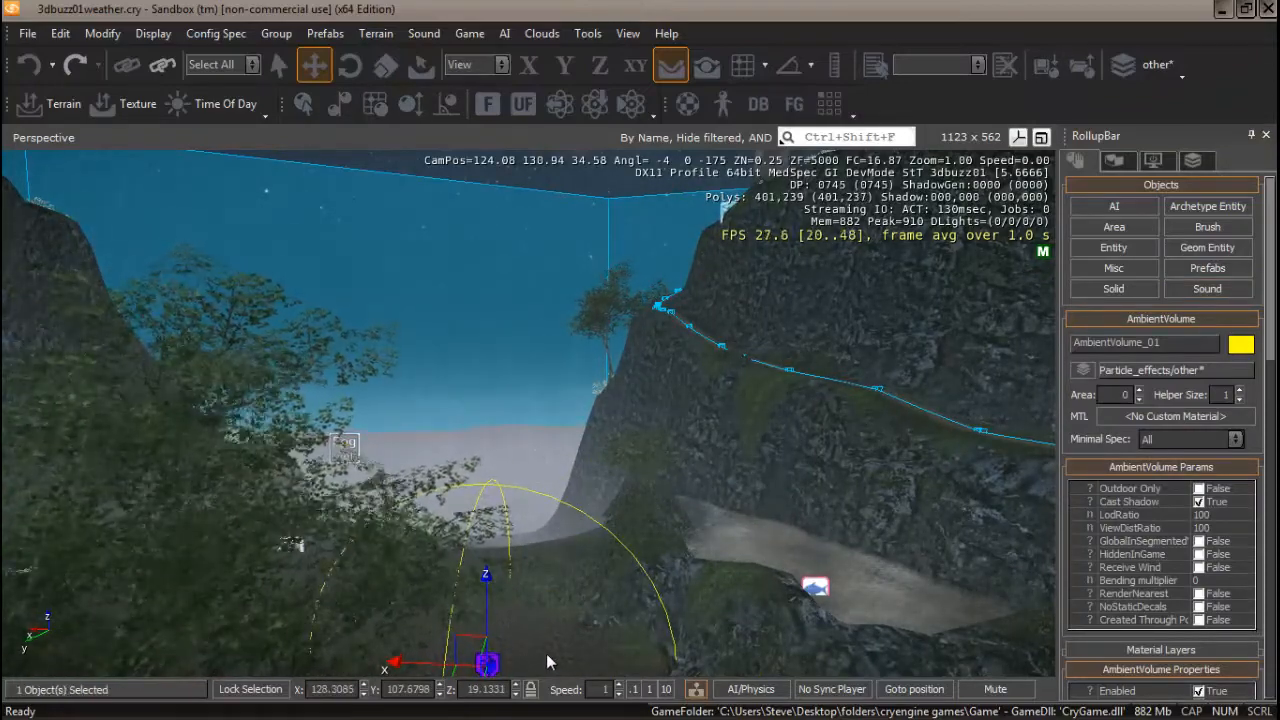
Assign the rain_ambience sound from the fantasy folder of sounds/environment to the ambient volume's Name property.
right_click_drag(546, 653, 546, 653)
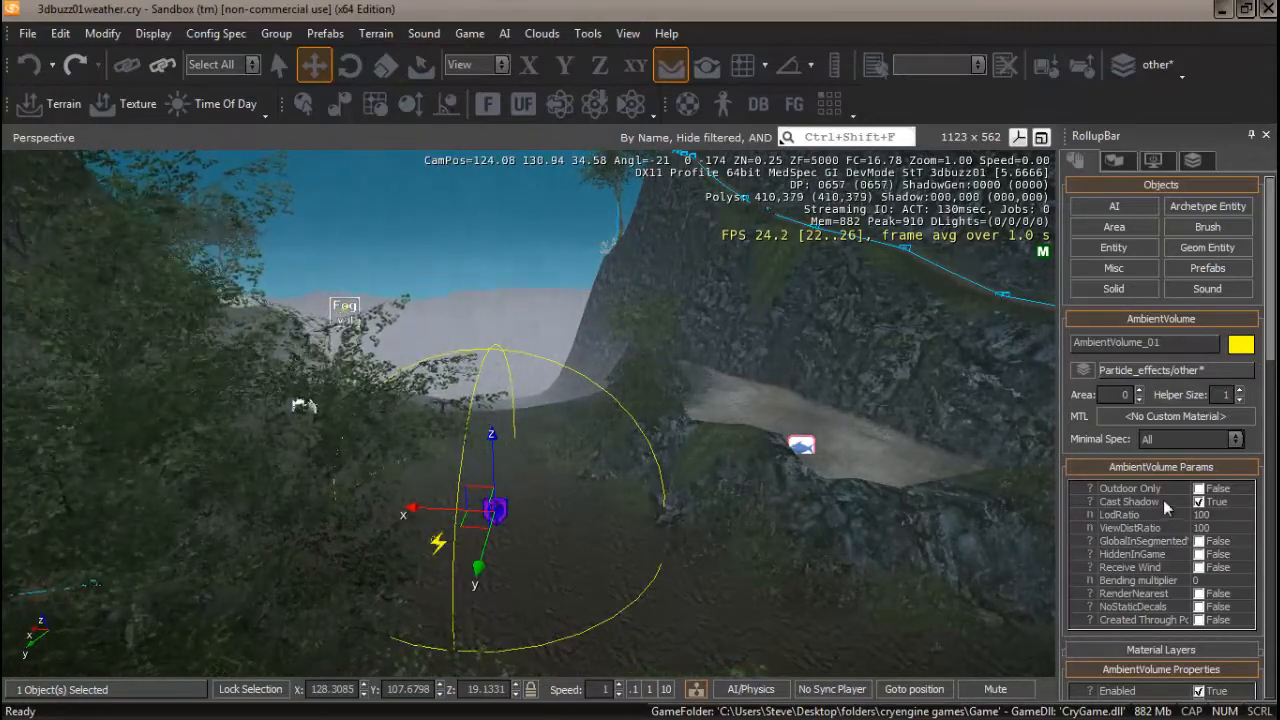
scroll(1268, 345, "down", 5)
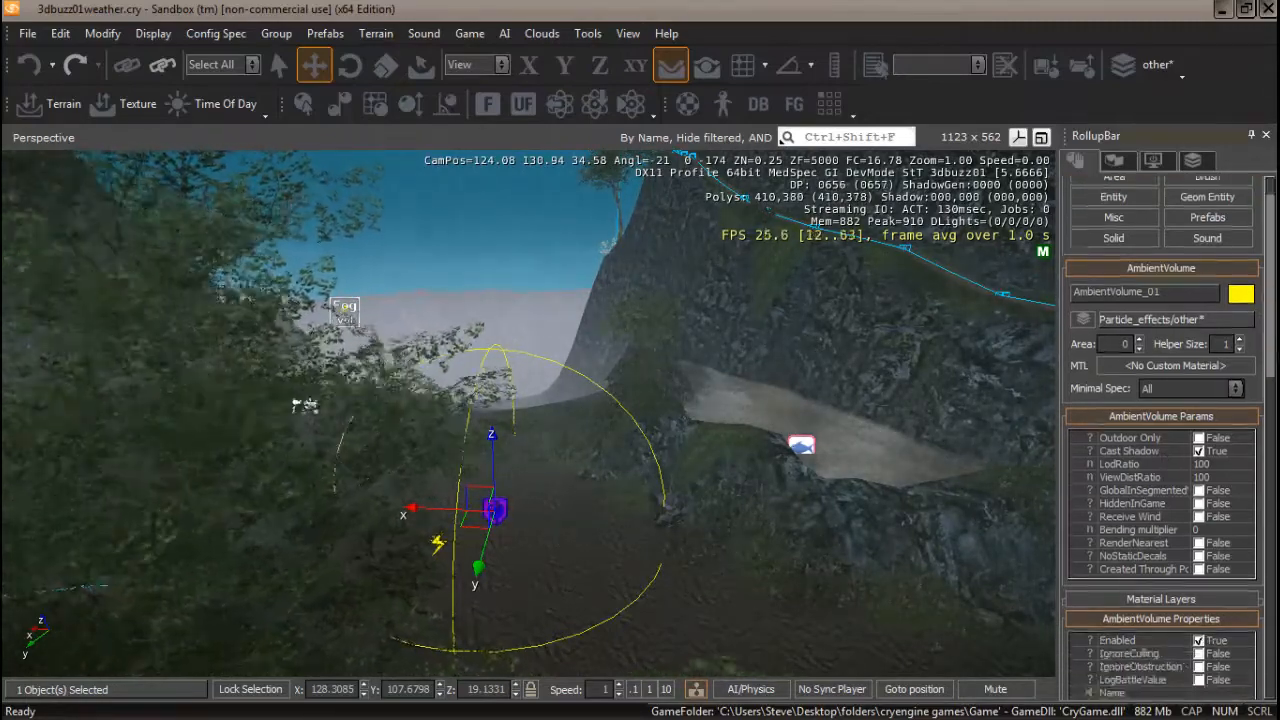
scroll(1160, 430, "down", 1)
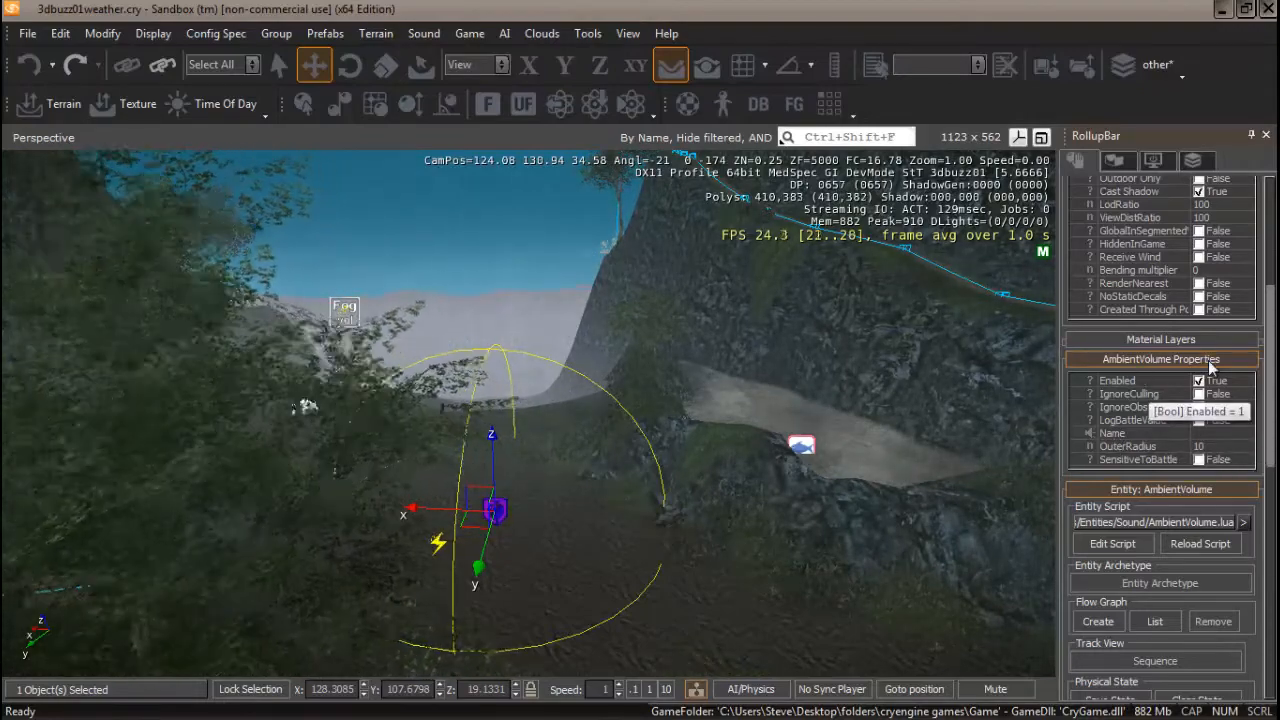
left_click(1215, 434)
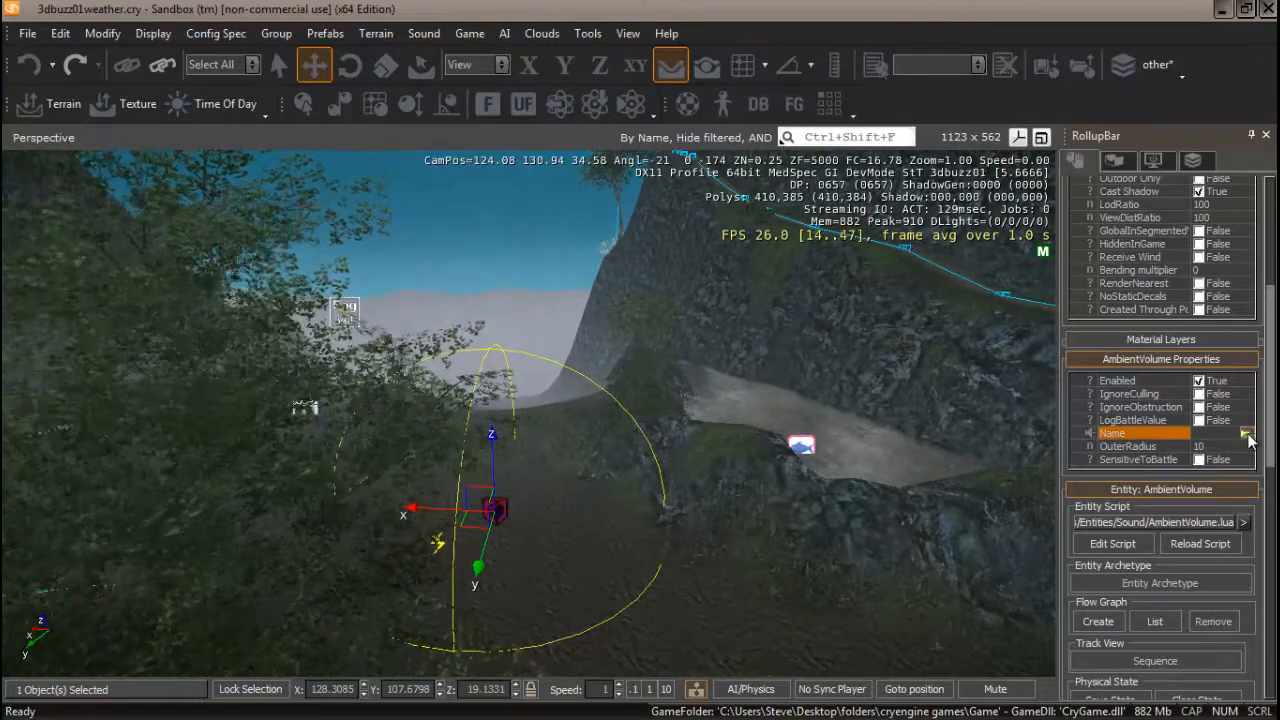
left_click(1246, 434)
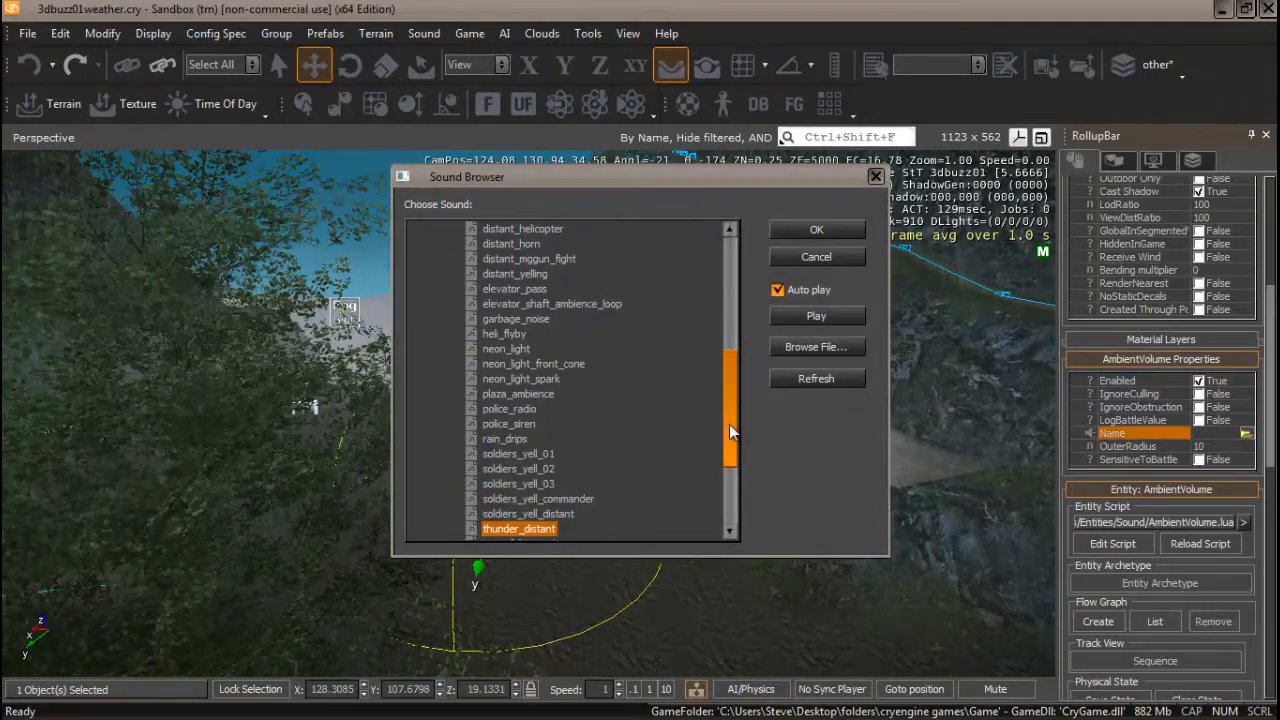
left_click_drag(729, 424, 731, 292)
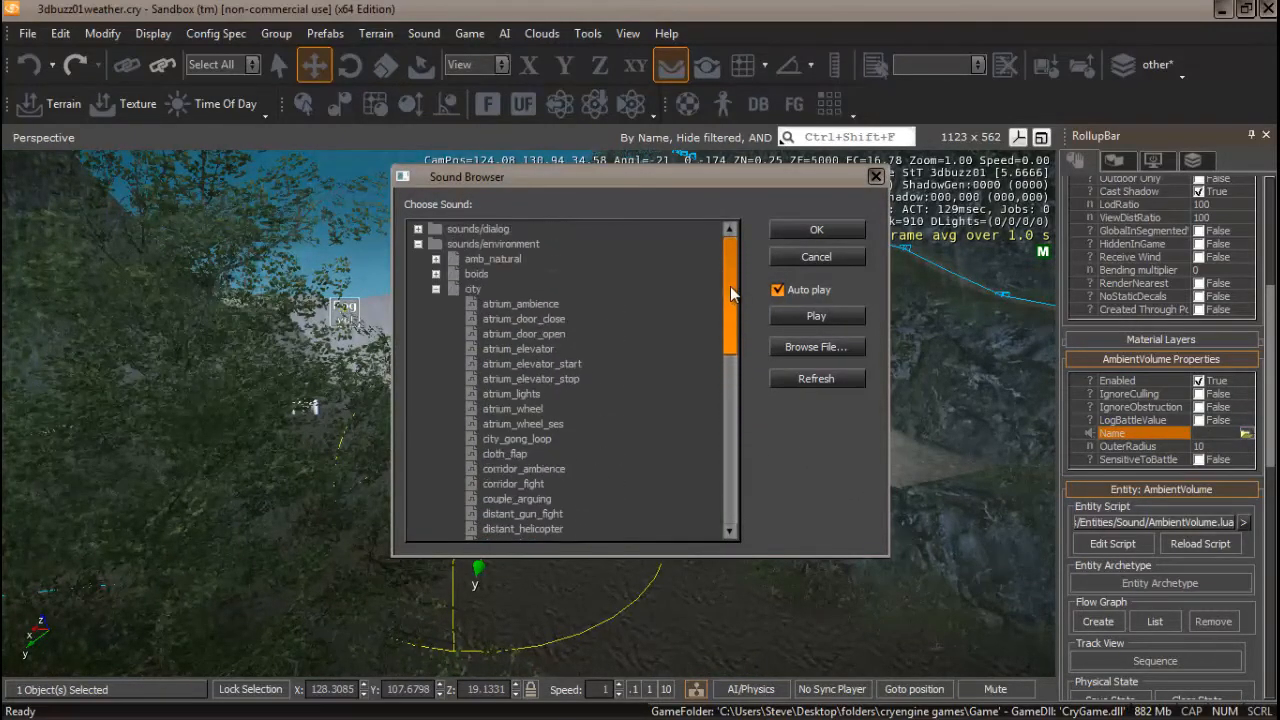
left_click(436, 289)
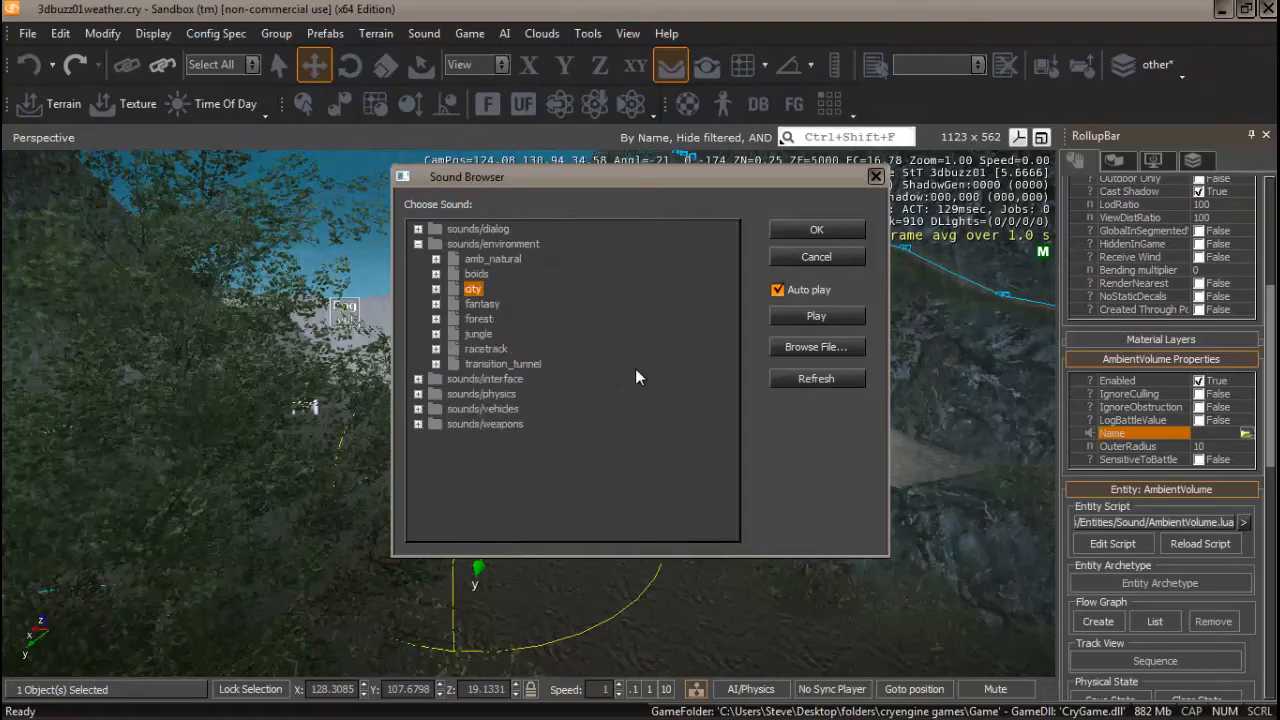
left_click(436, 349)
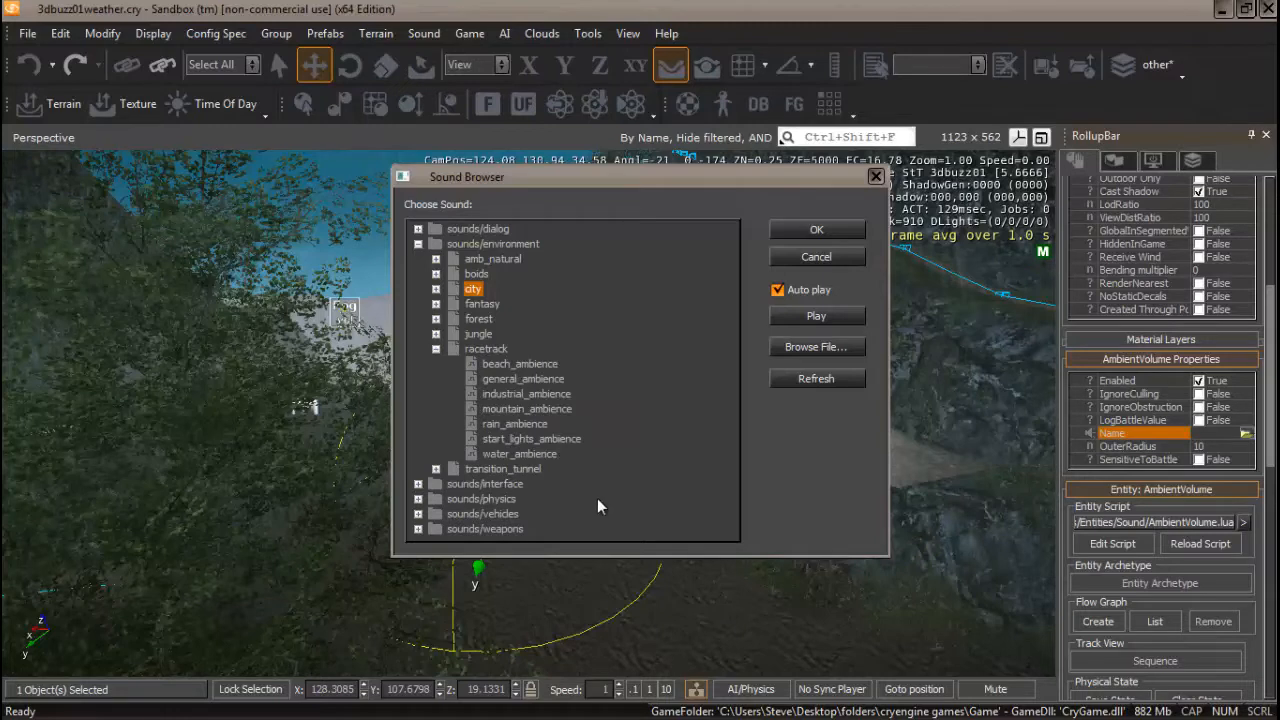
left_click(436, 349)
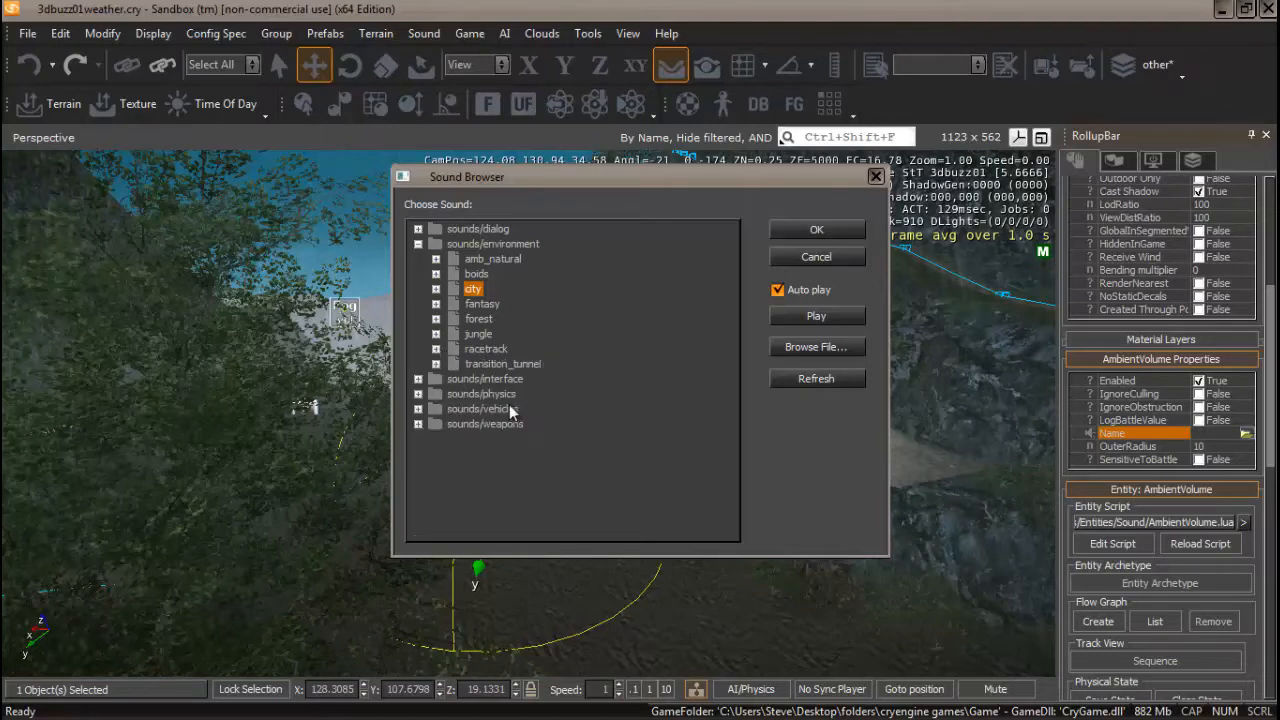
left_click(436, 304)
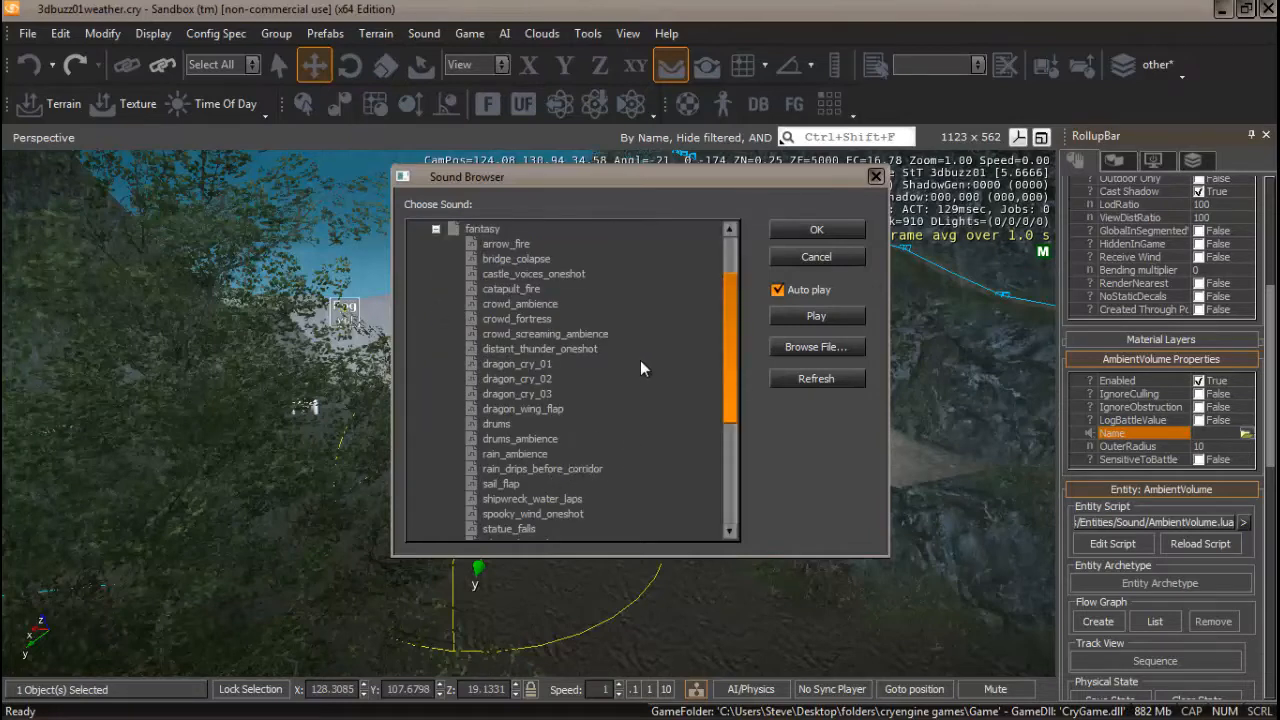
left_click_drag(733, 305, 737, 354)
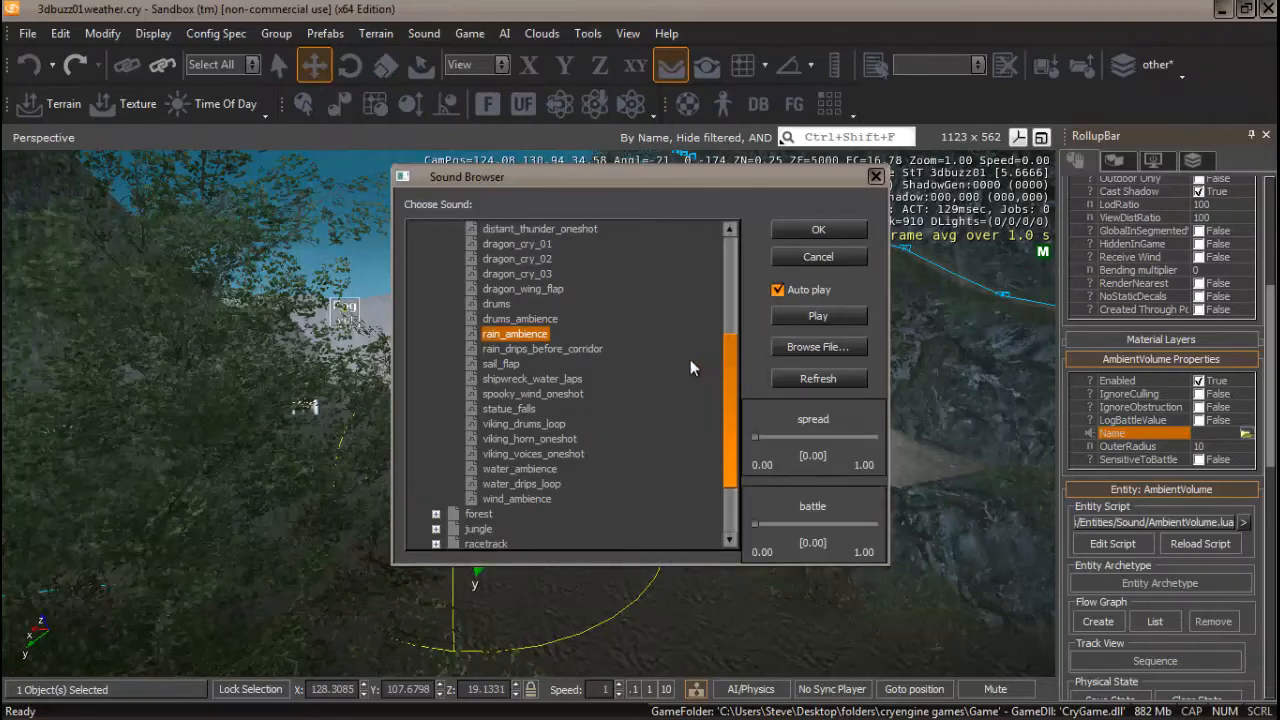
left_click(826, 233)
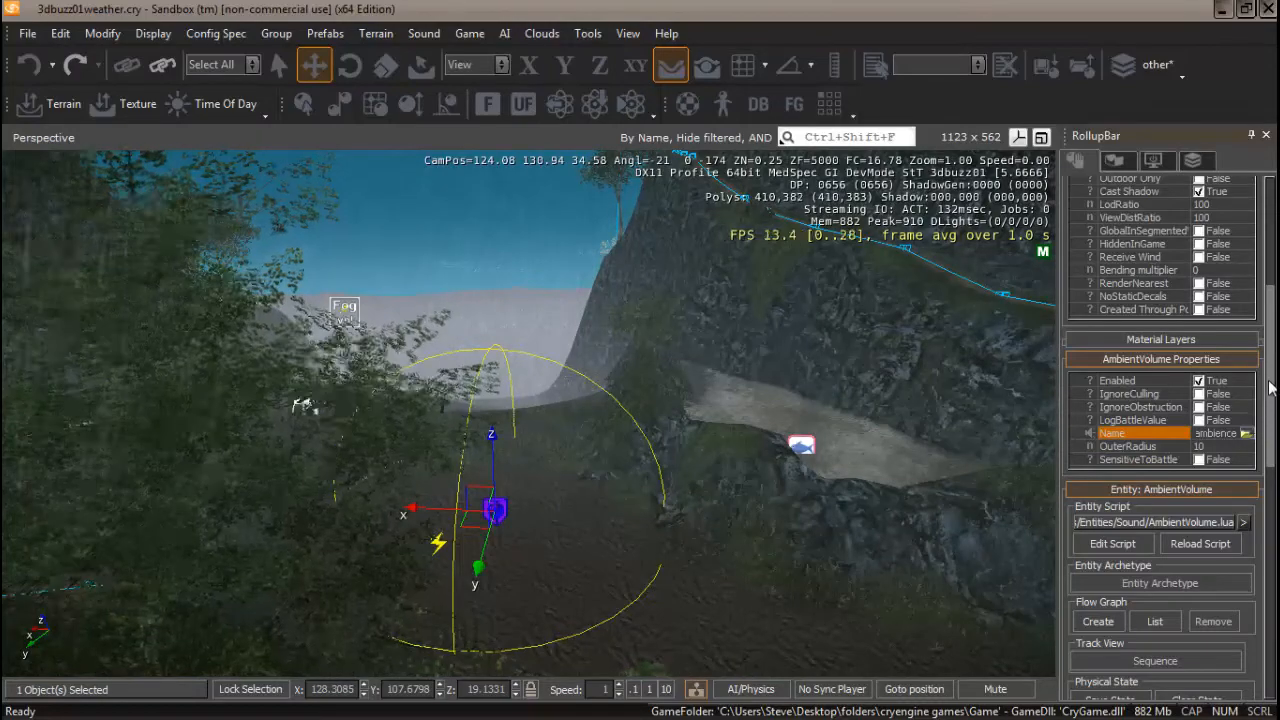
Select the area shape Shape_01 around the island and pick AmbientVolume_01 as its target.
left_click_drag(1268, 400, 1268, 343)
right_click_drag(662, 472, 652, 467)
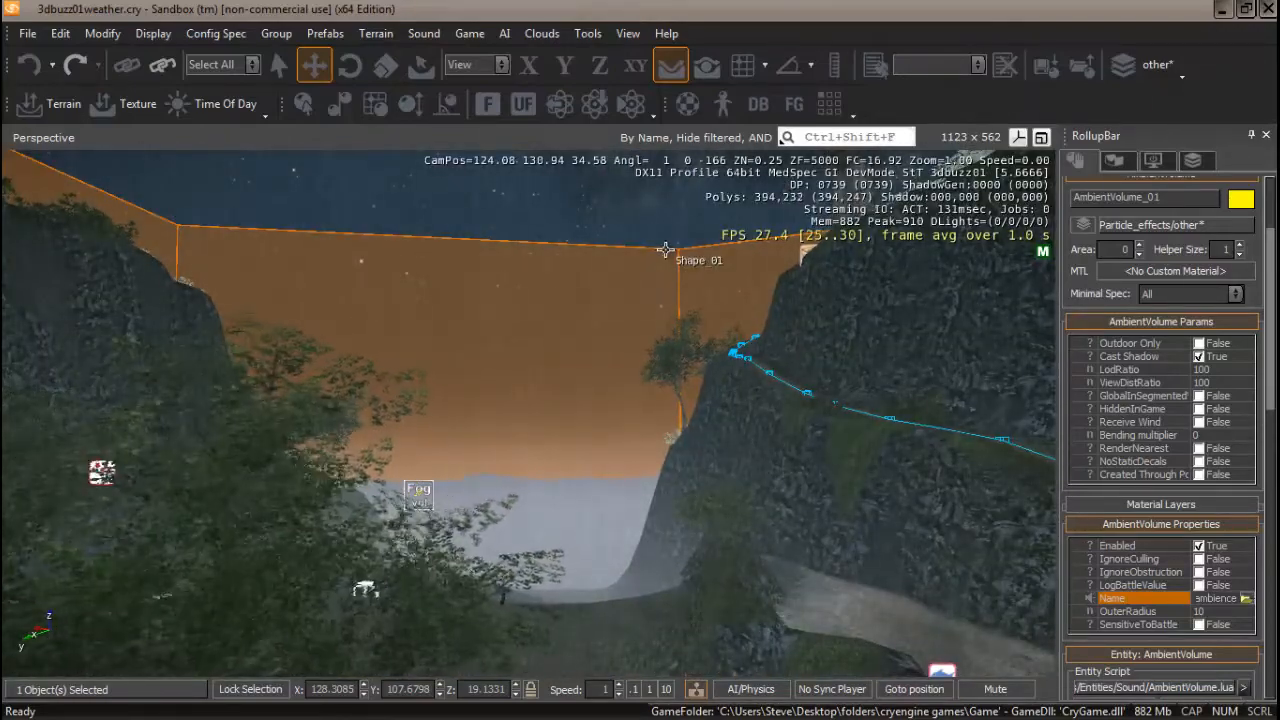
left_click(665, 249)
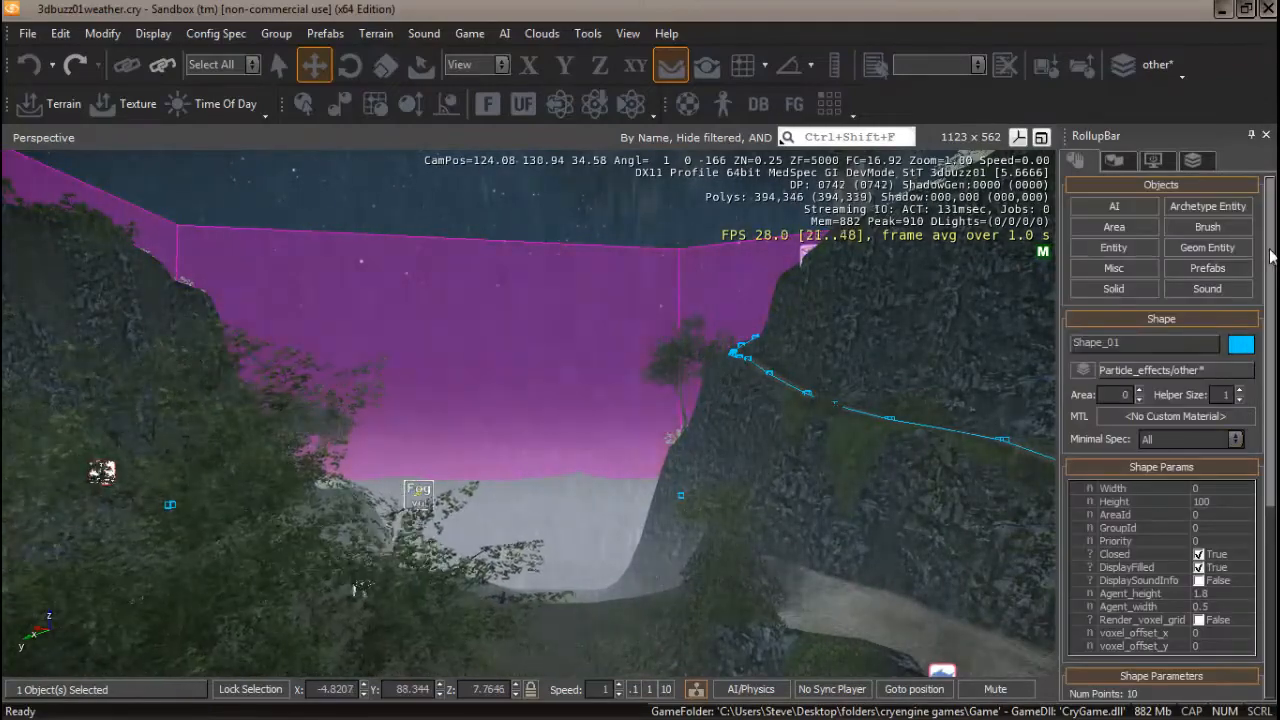
scroll(1270, 255, "down", 5)
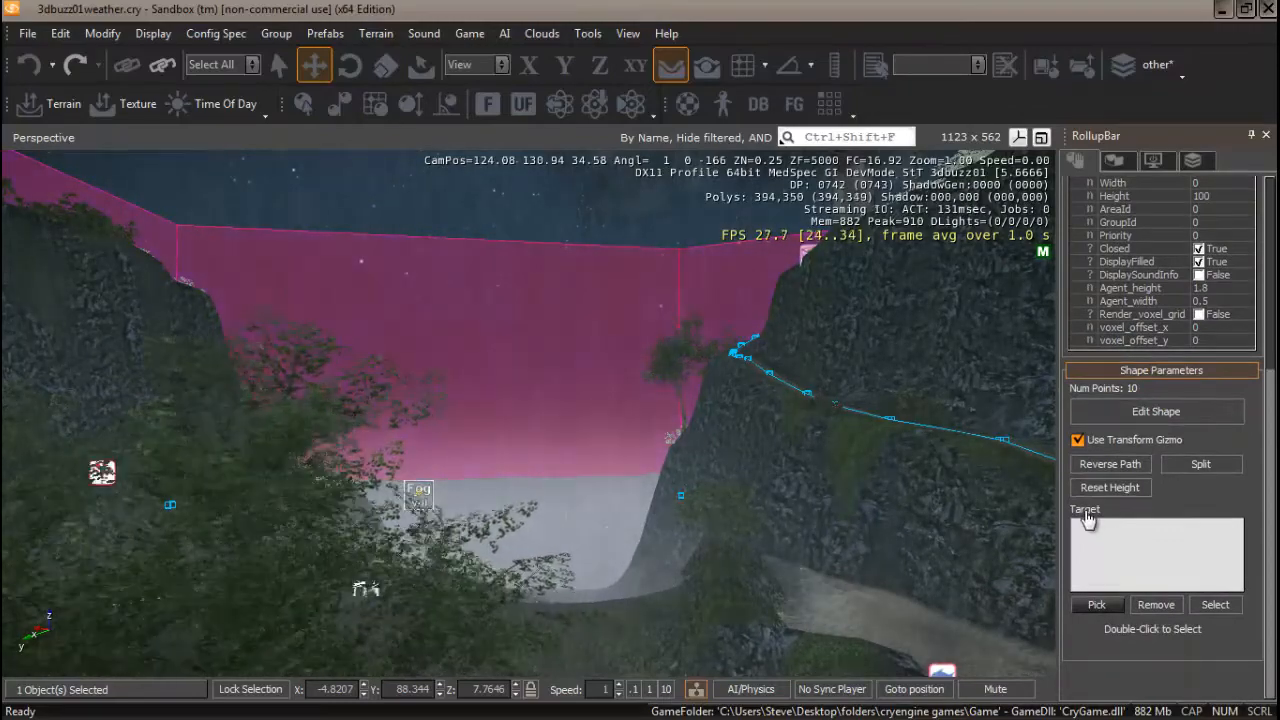
mouse_move(607, 608)
right_mouse_down()
mouse_move(602, 624)
mouse_move(608, 611)
right_mouse_up()
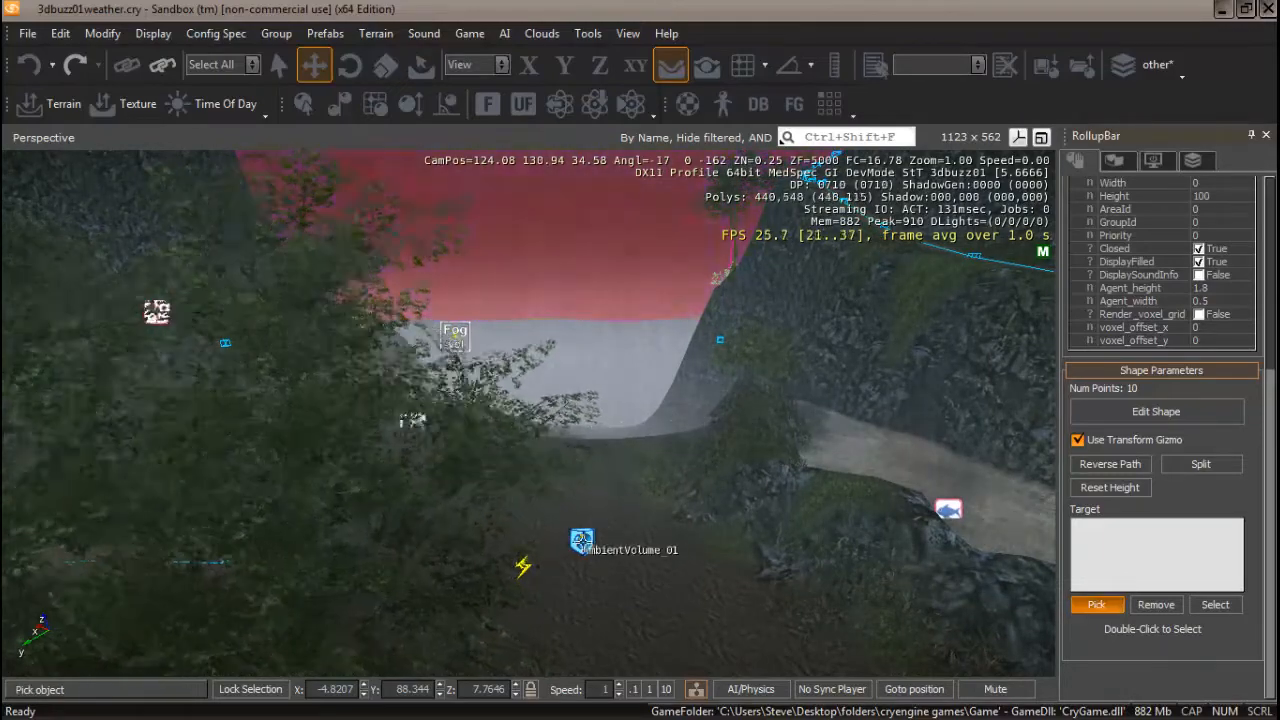
left_click(582, 541)
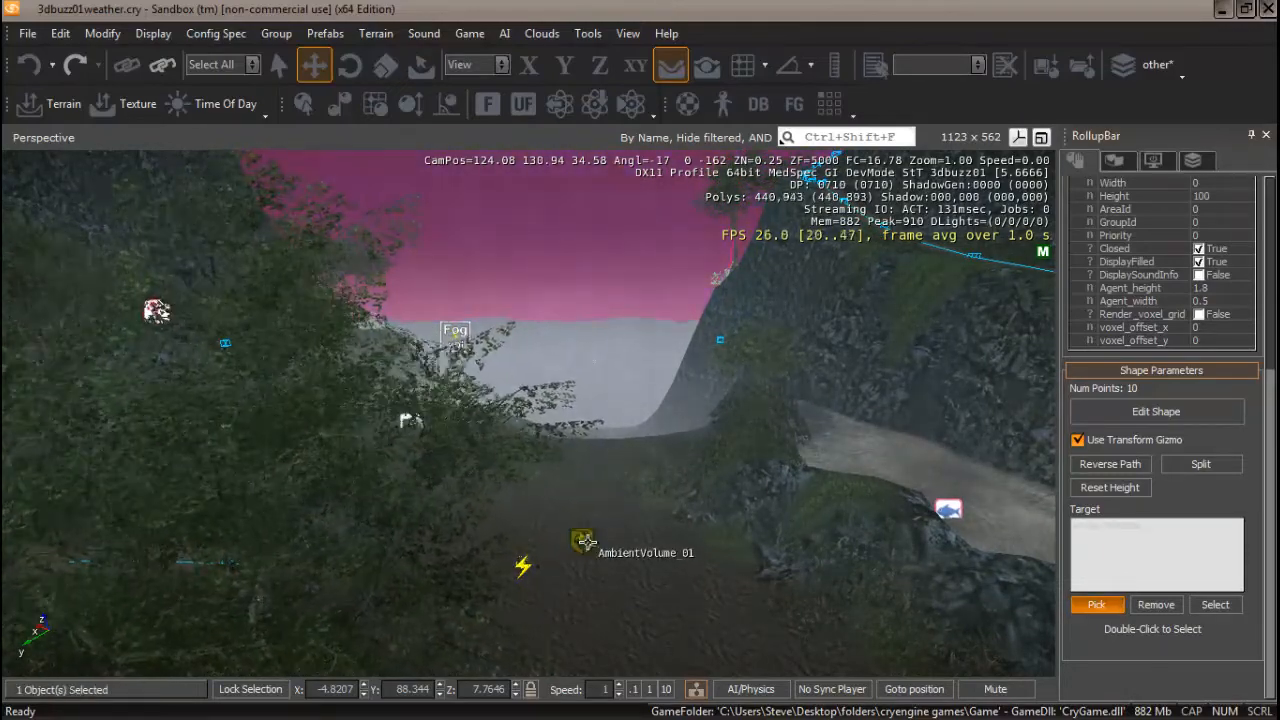
left_click(1123, 528)
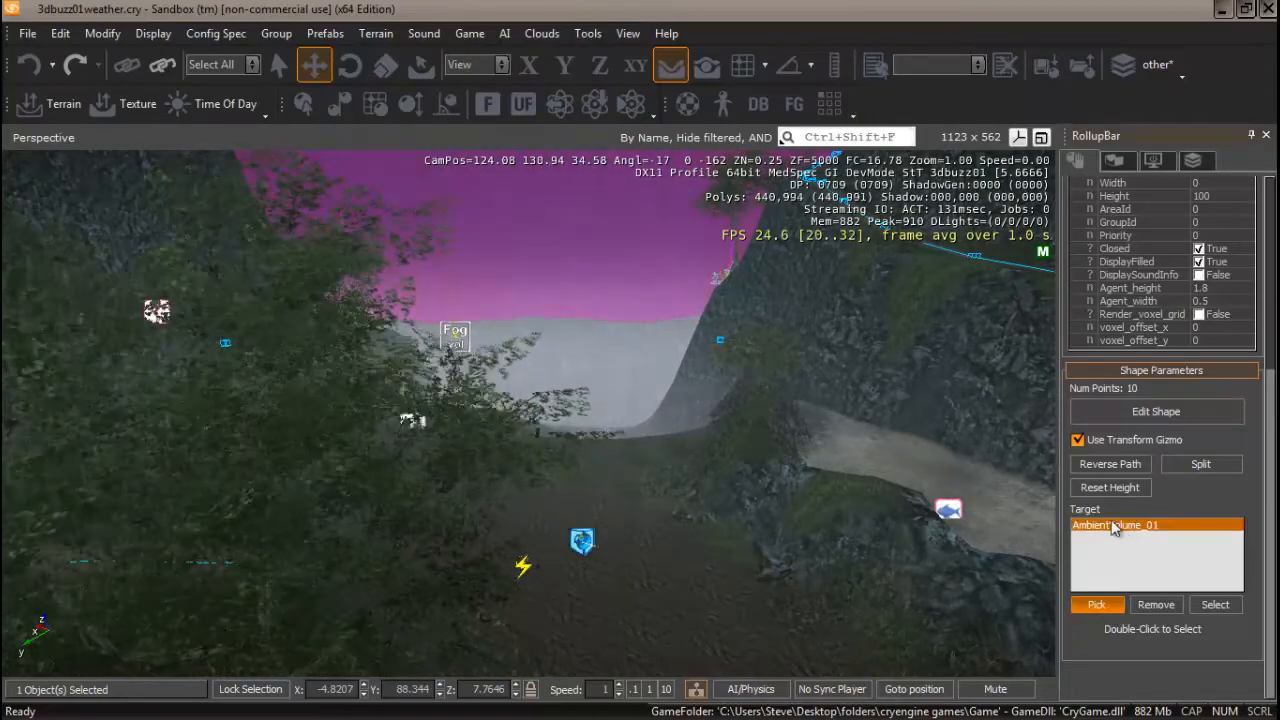
left_click(1096, 605)
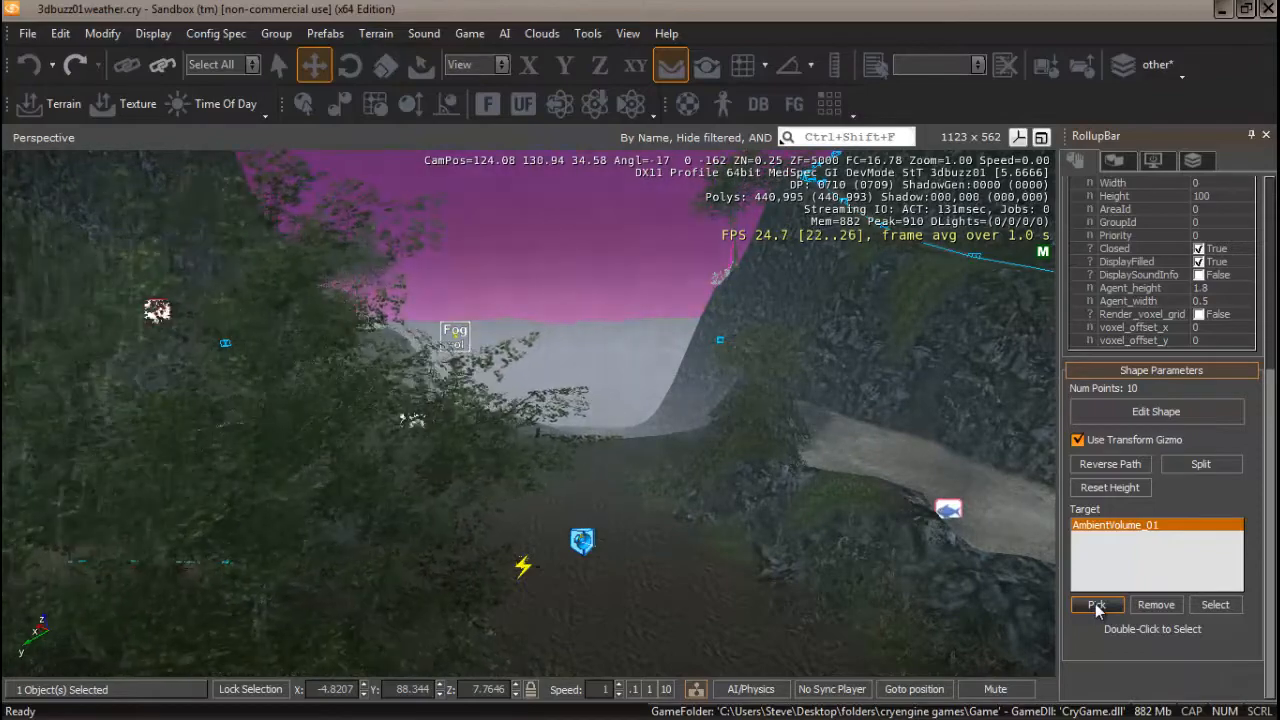
right_click_drag(624, 411, 624, 413)
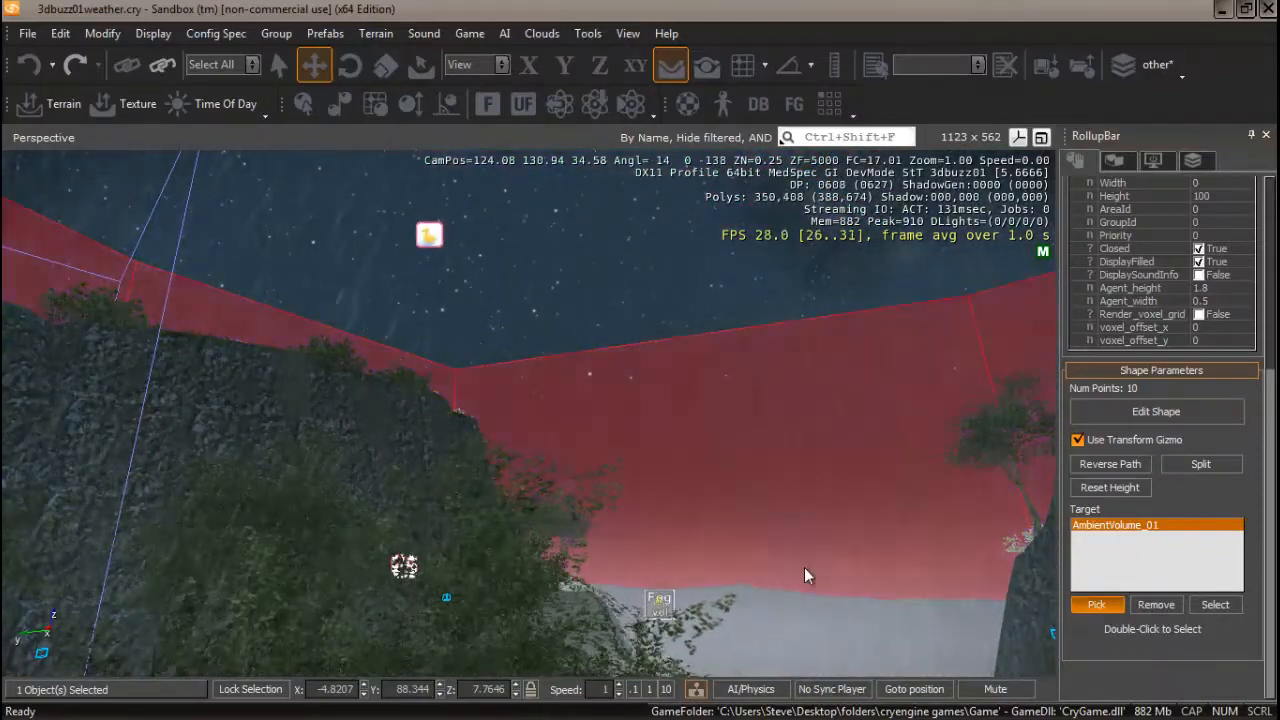
right_click_drag(803, 570, 806, 530)
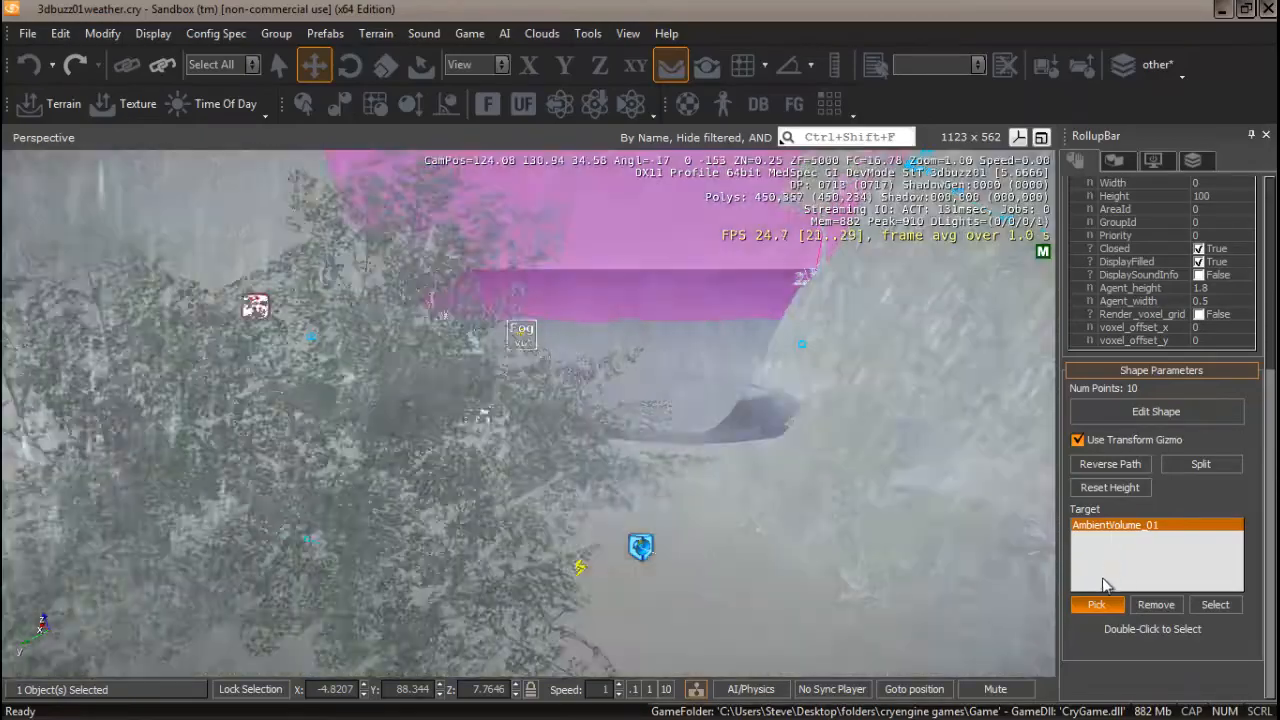
left_click(1096, 605)
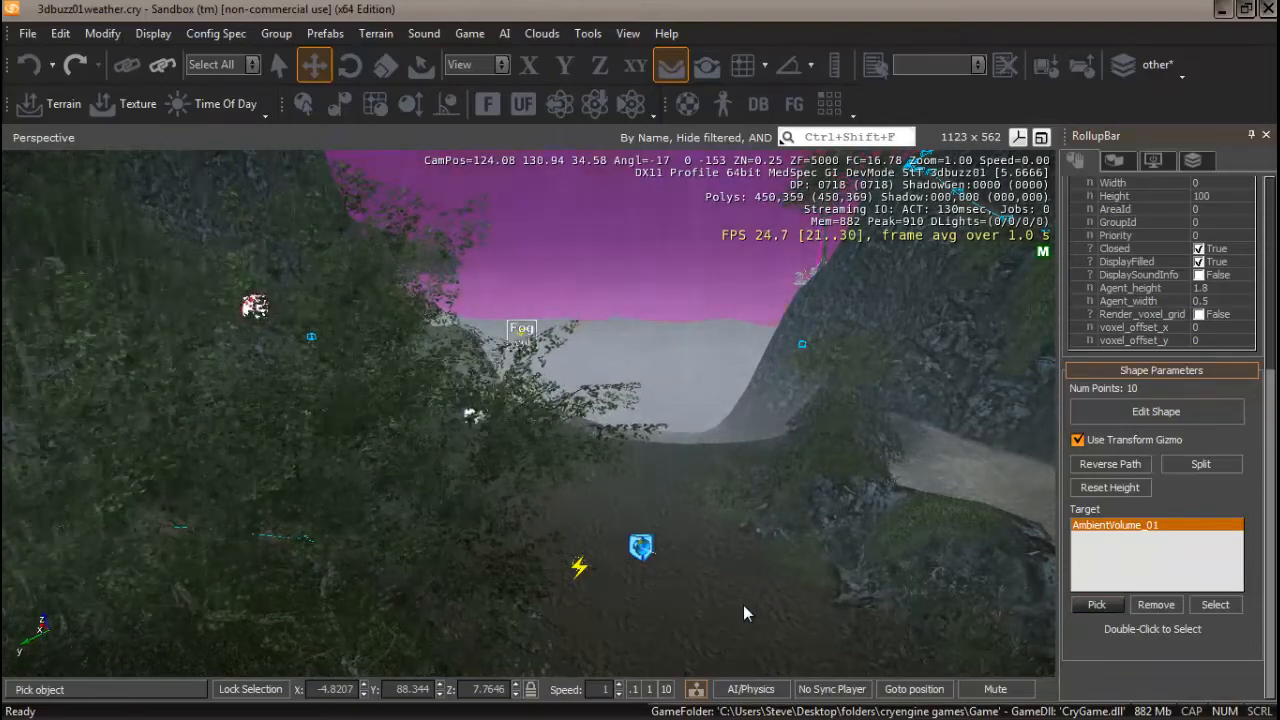
Fly along the ground between the cliffs to examine the filled area shape around the ambient volume.
mouse_move(743, 605)
right_mouse_down()
mouse_move(736, 576)
mouse_move(739, 614)
mouse_move(749, 600)
mouse_move(740, 621)
mouse_move(748, 591)
mouse_move(746, 611)
mouse_move(800, 634)
mouse_move(752, 614)
mouse_move(740, 592)
mouse_move(743, 605)
right_mouse_up()
key("w")
key("s")
key("w")
key("s")
key("w")
key("w")
key("s")
key("w")
key("w")
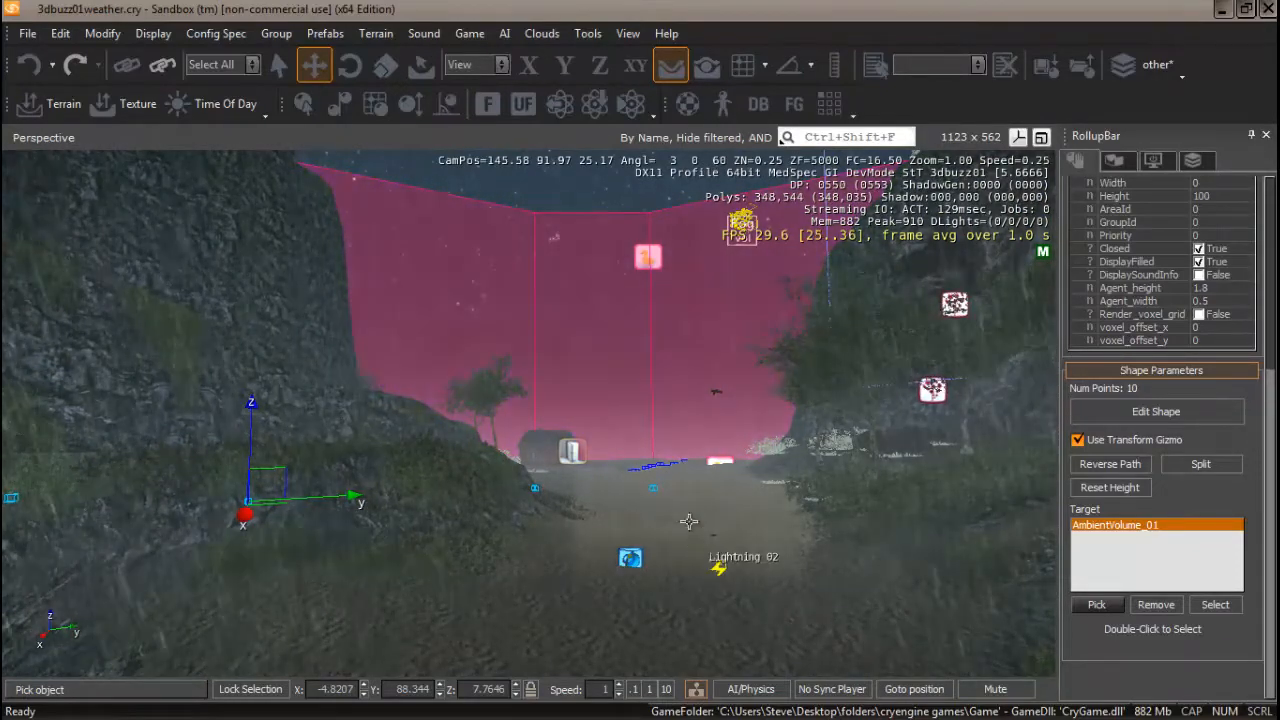
right_click_drag(669, 617, 672, 617)
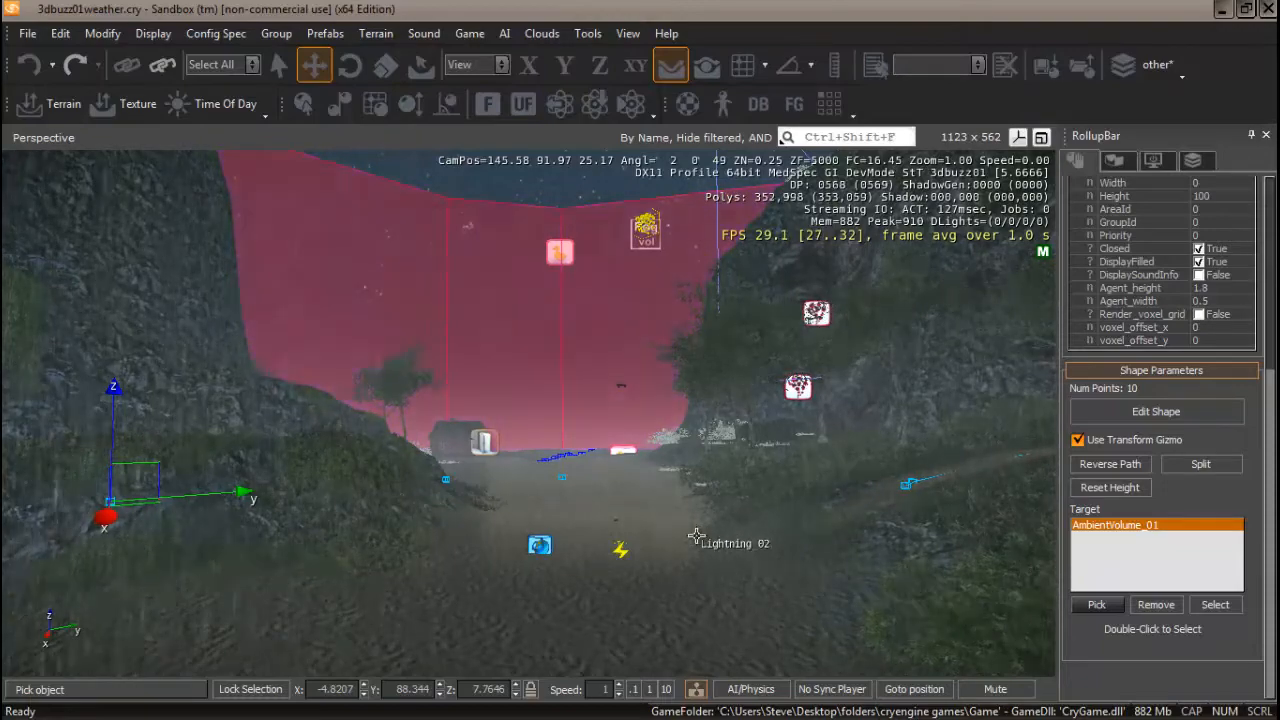
mouse_move(697, 536)
right_mouse_down()
mouse_move(683, 527)
mouse_move(706, 530)
mouse_move(679, 533)
right_mouse_up()
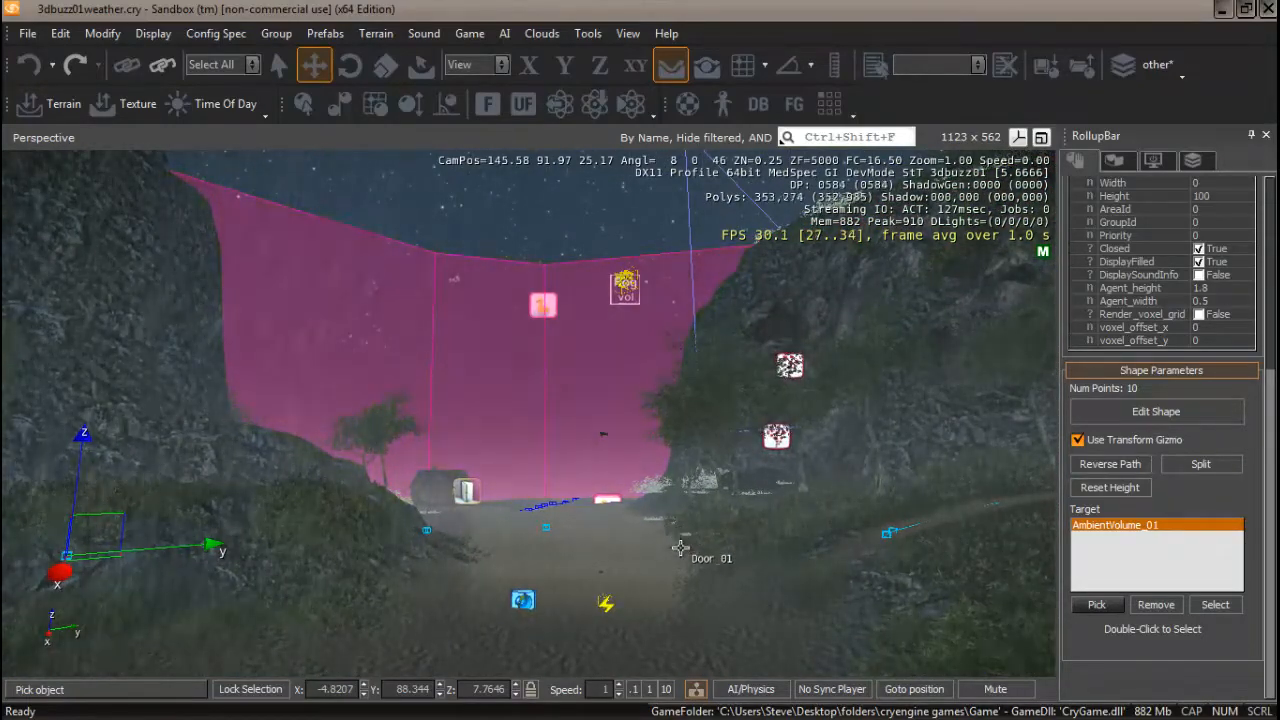